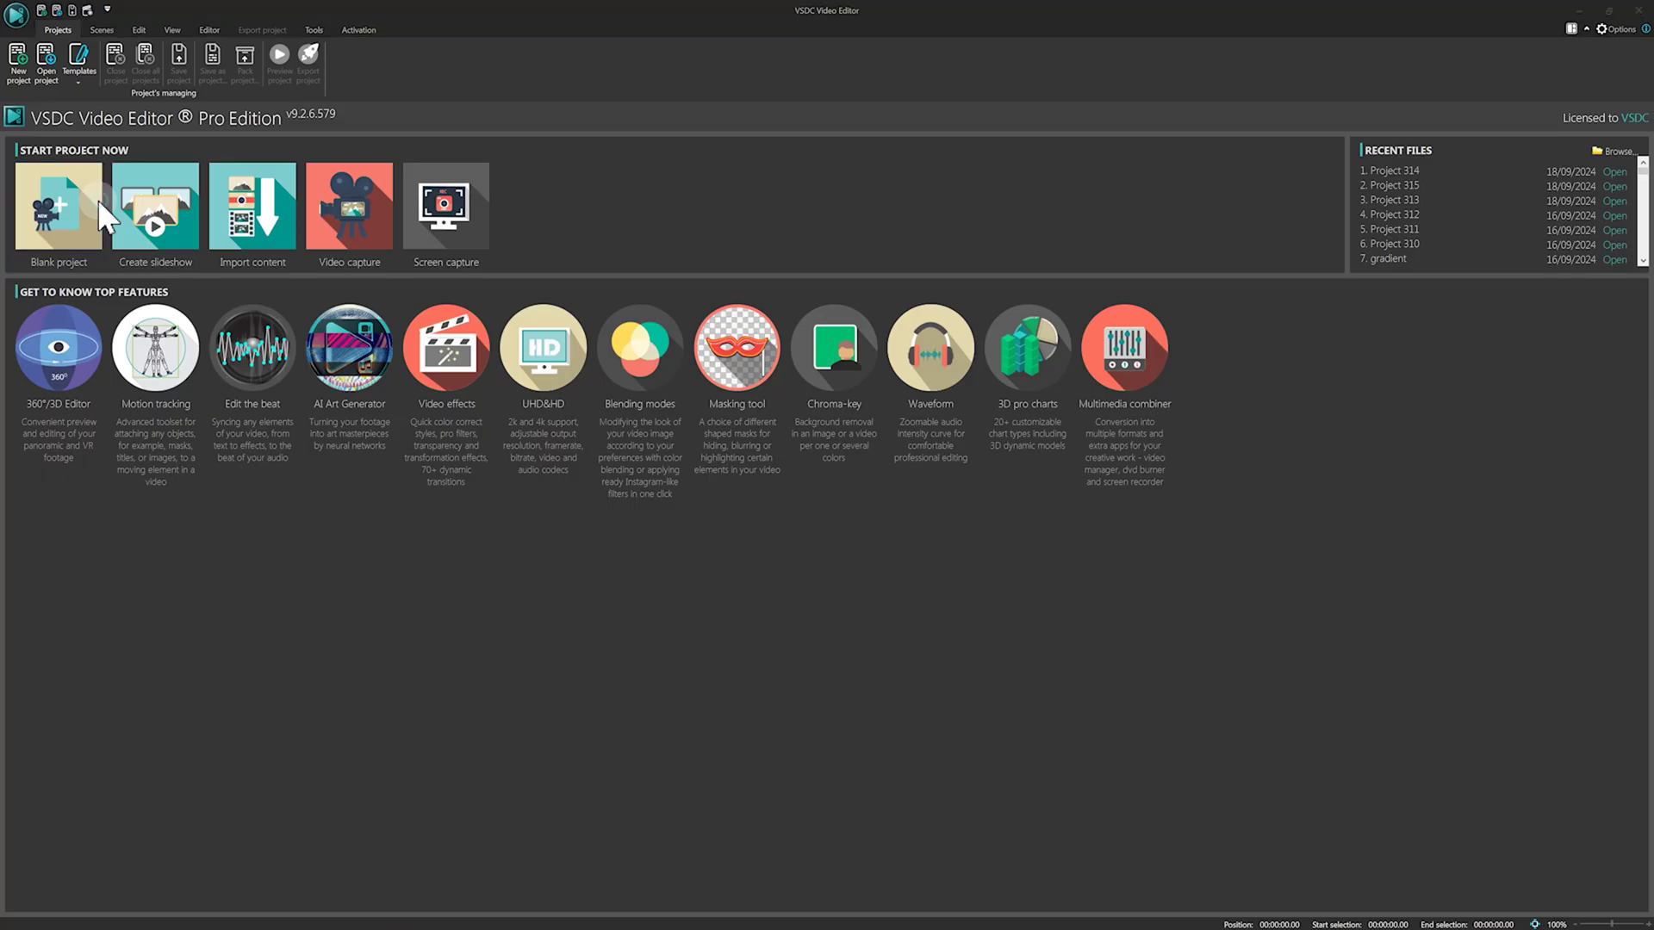
Step: Create a new blank project at 60 fps, keeping the 1170 × 1560 vertical frame size
{"action": "left_click", "coordinate": [215, 465]}
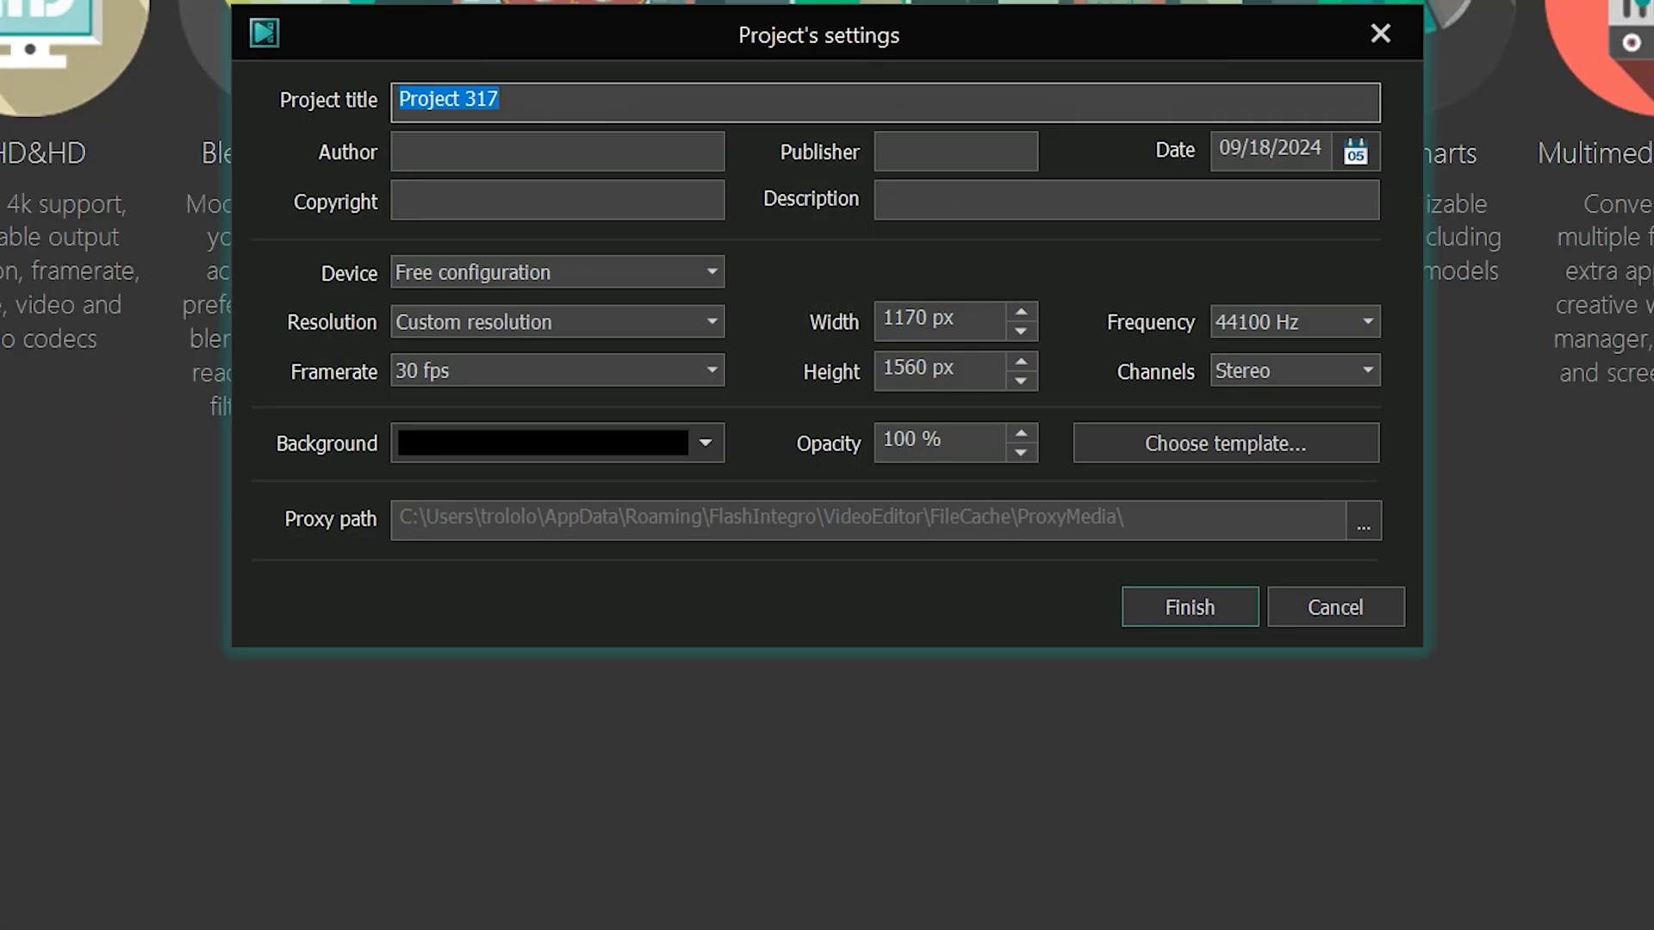
{"action": "left_click", "coordinate": [973, 310]}
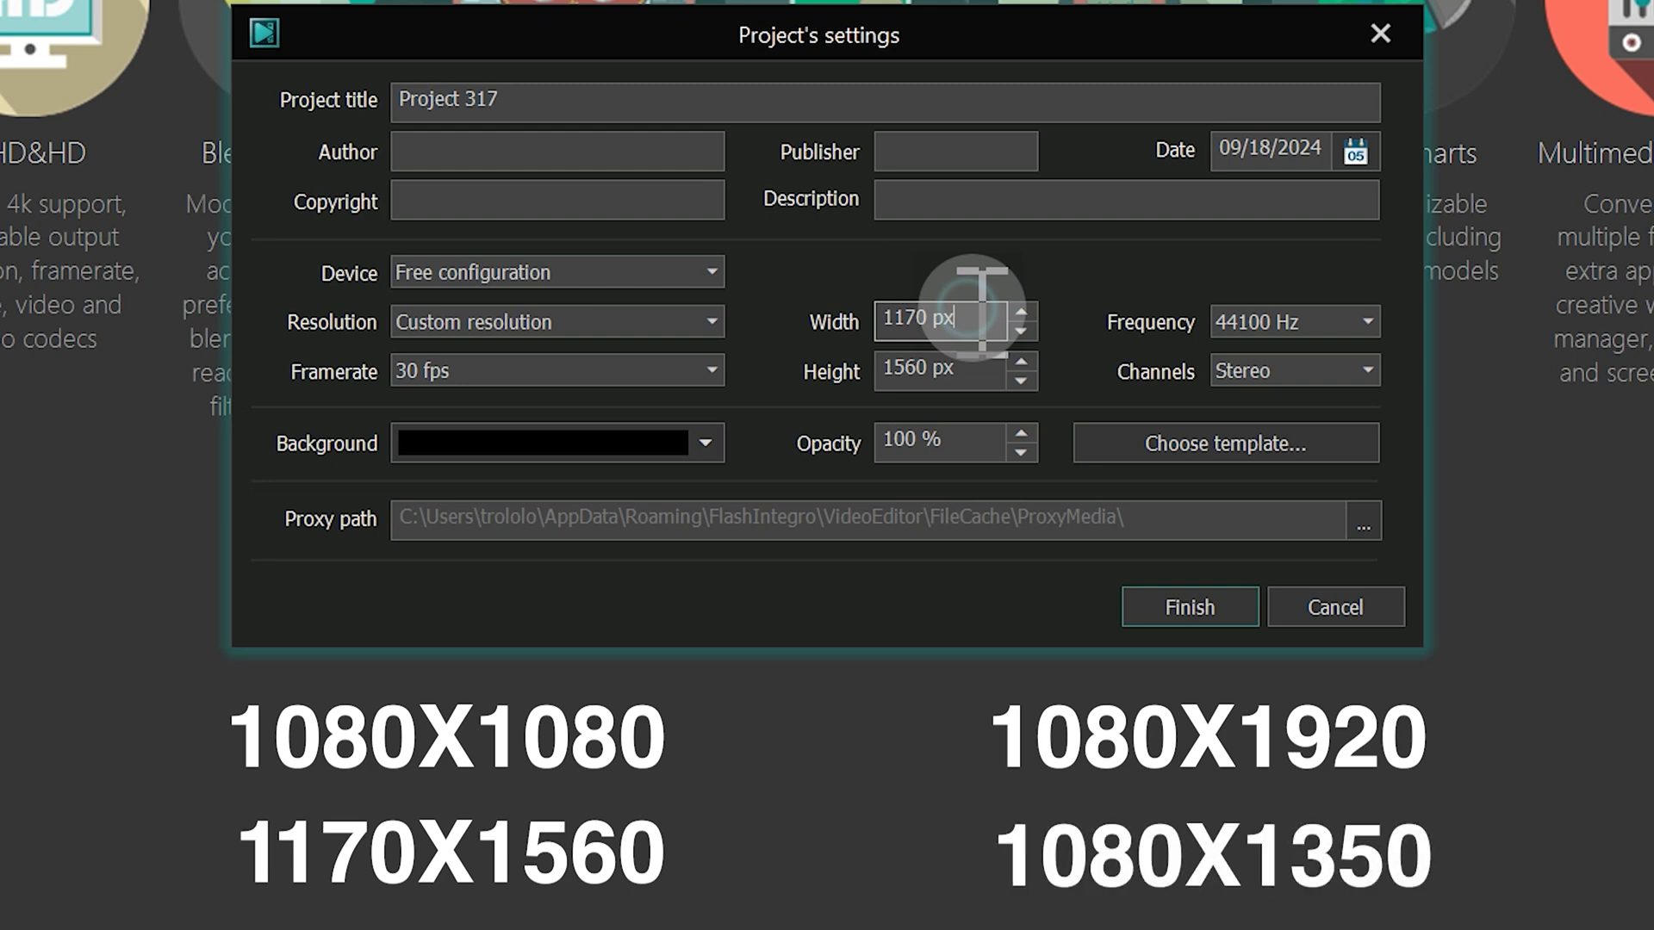
{"action": "left_click_drag", "start_coordinate": [979, 312], "coordinate": [867, 383]}
{"action": "left_click", "coordinate": [693, 370]}
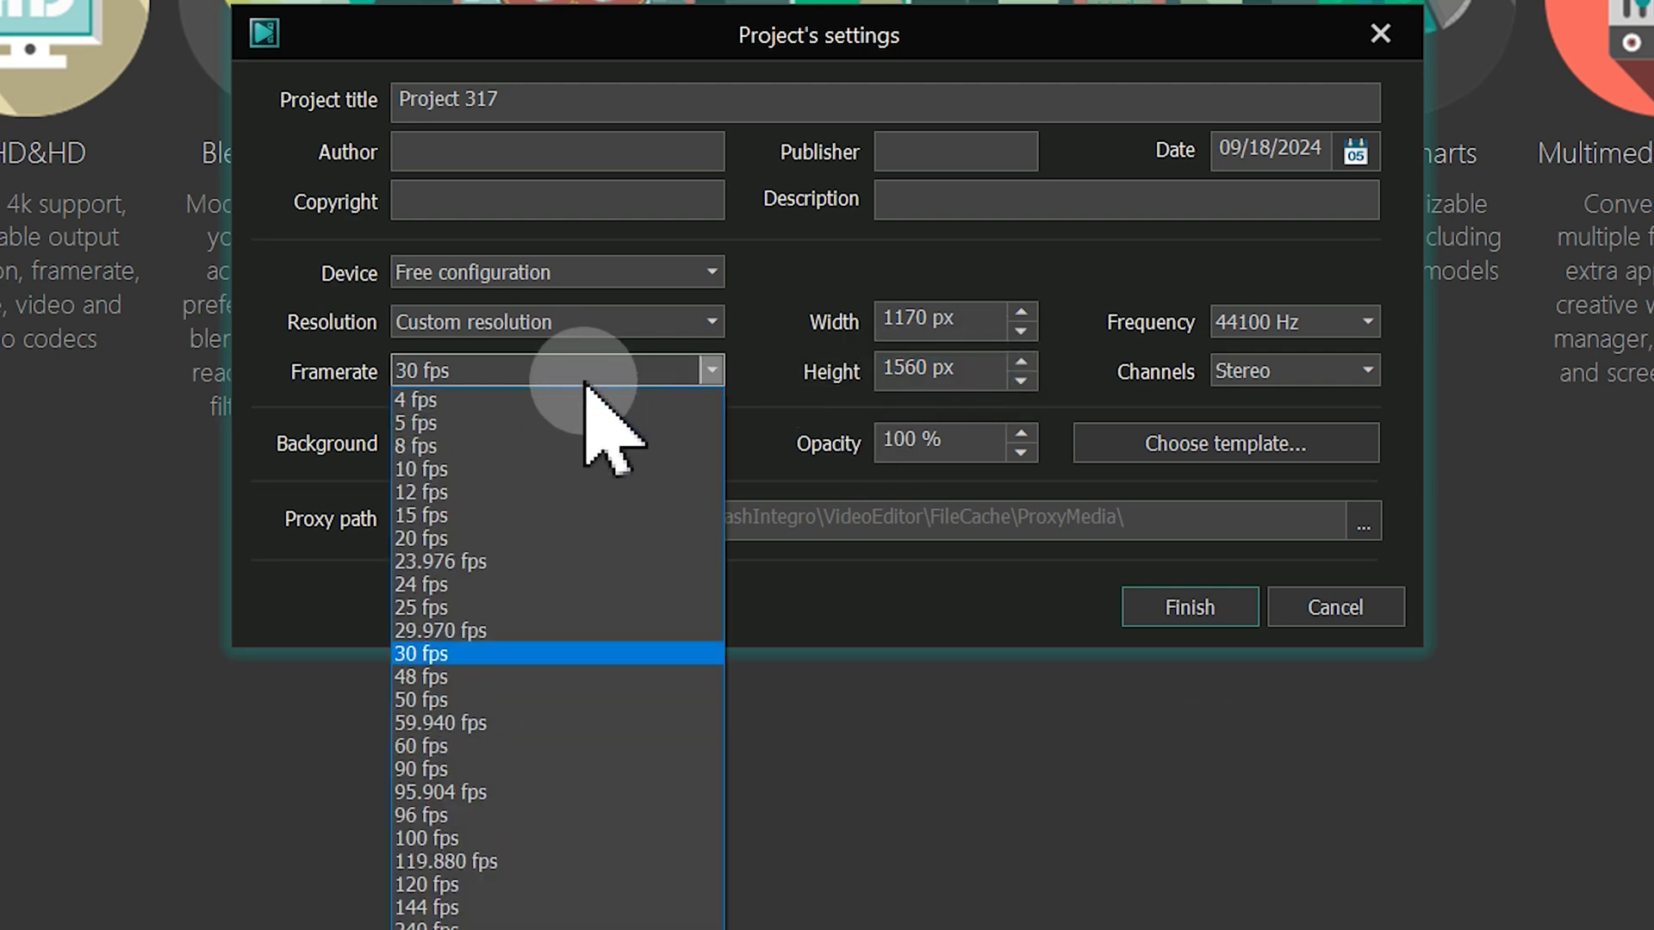
{"action": "left_click", "coordinate": [480, 745]}
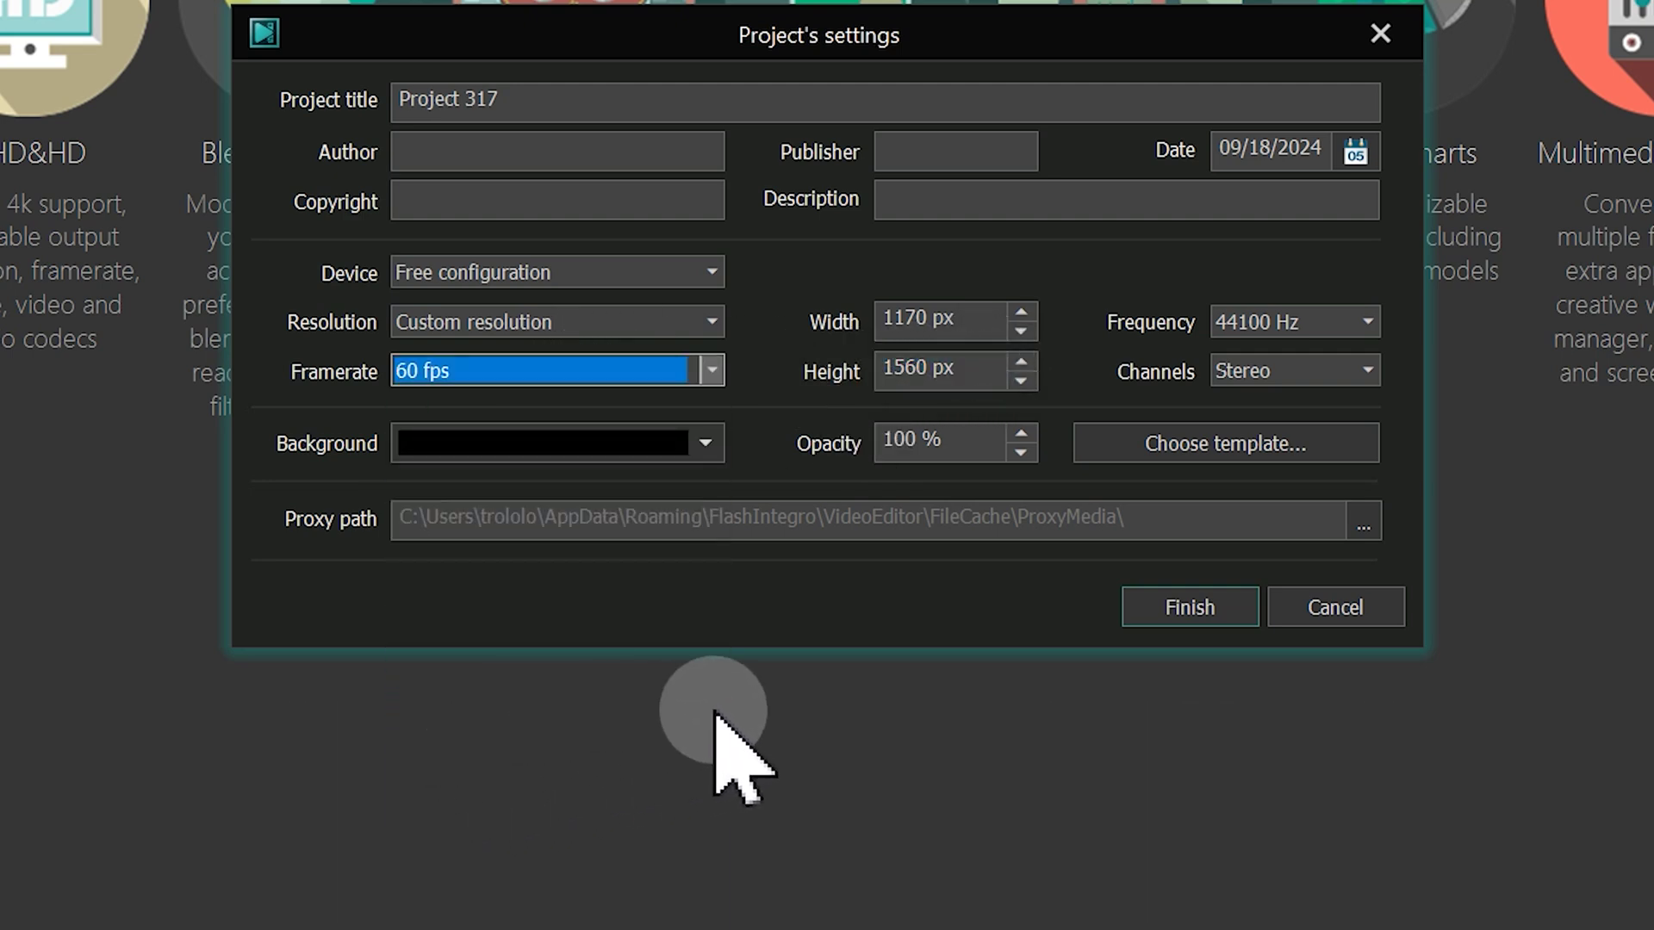
{"action": "left_click", "coordinate": [1161, 613]}
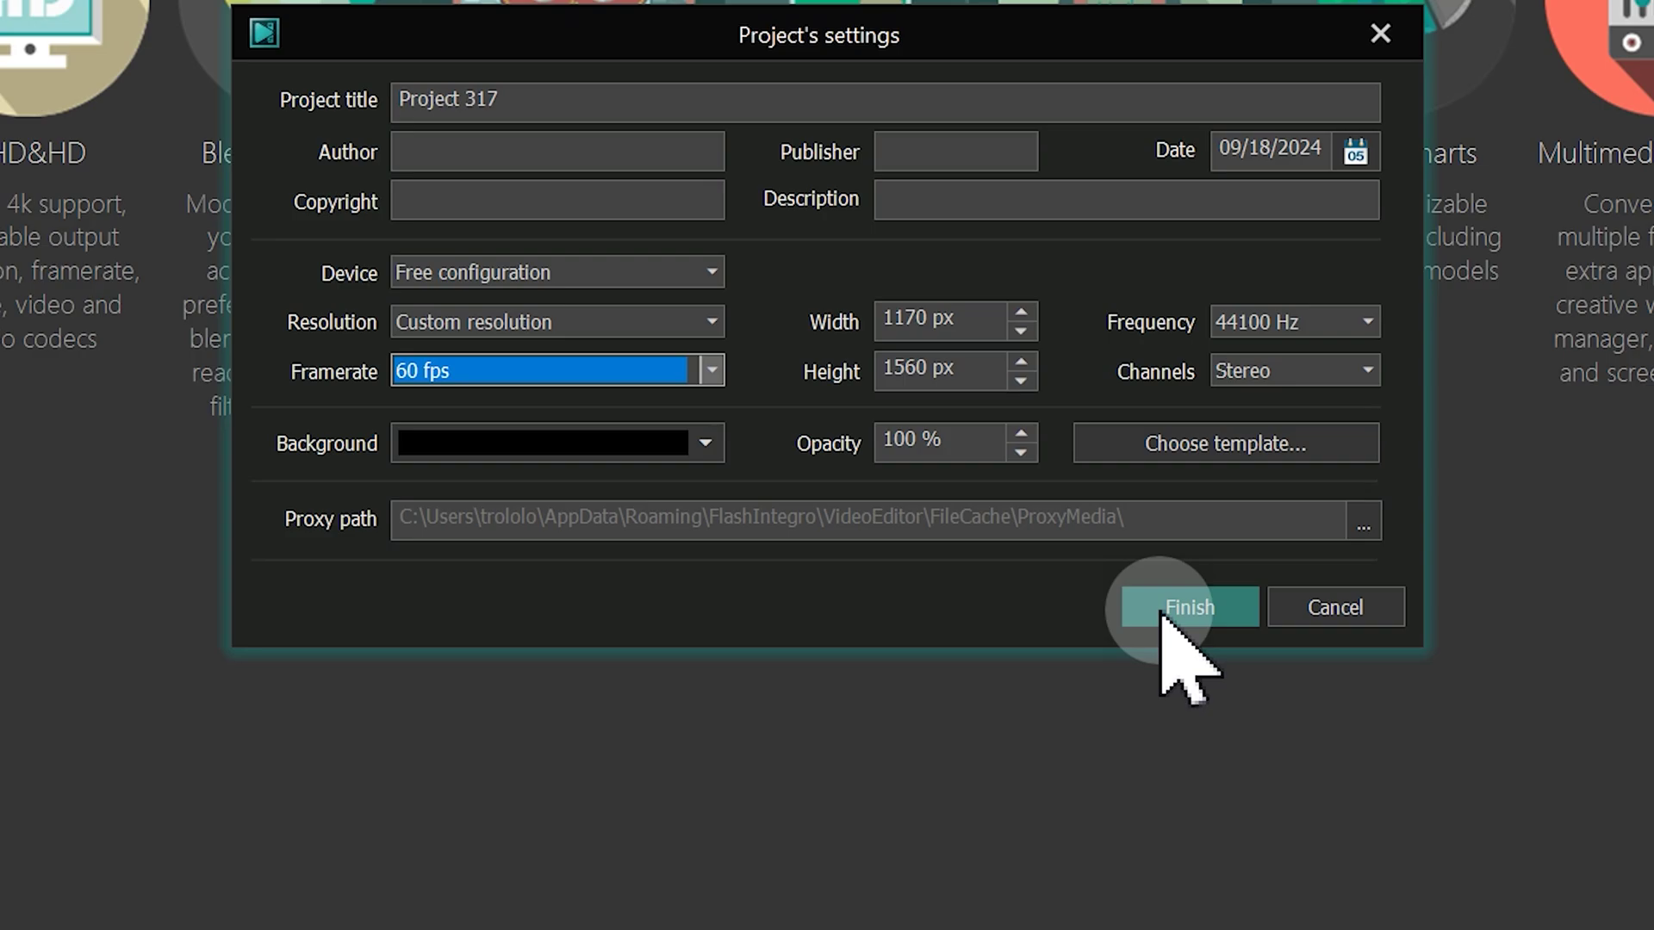
Step: Show the Projects explorer and check Scene 0's width and height in Properties
{"action": "left_click", "coordinate": [430, 70]}
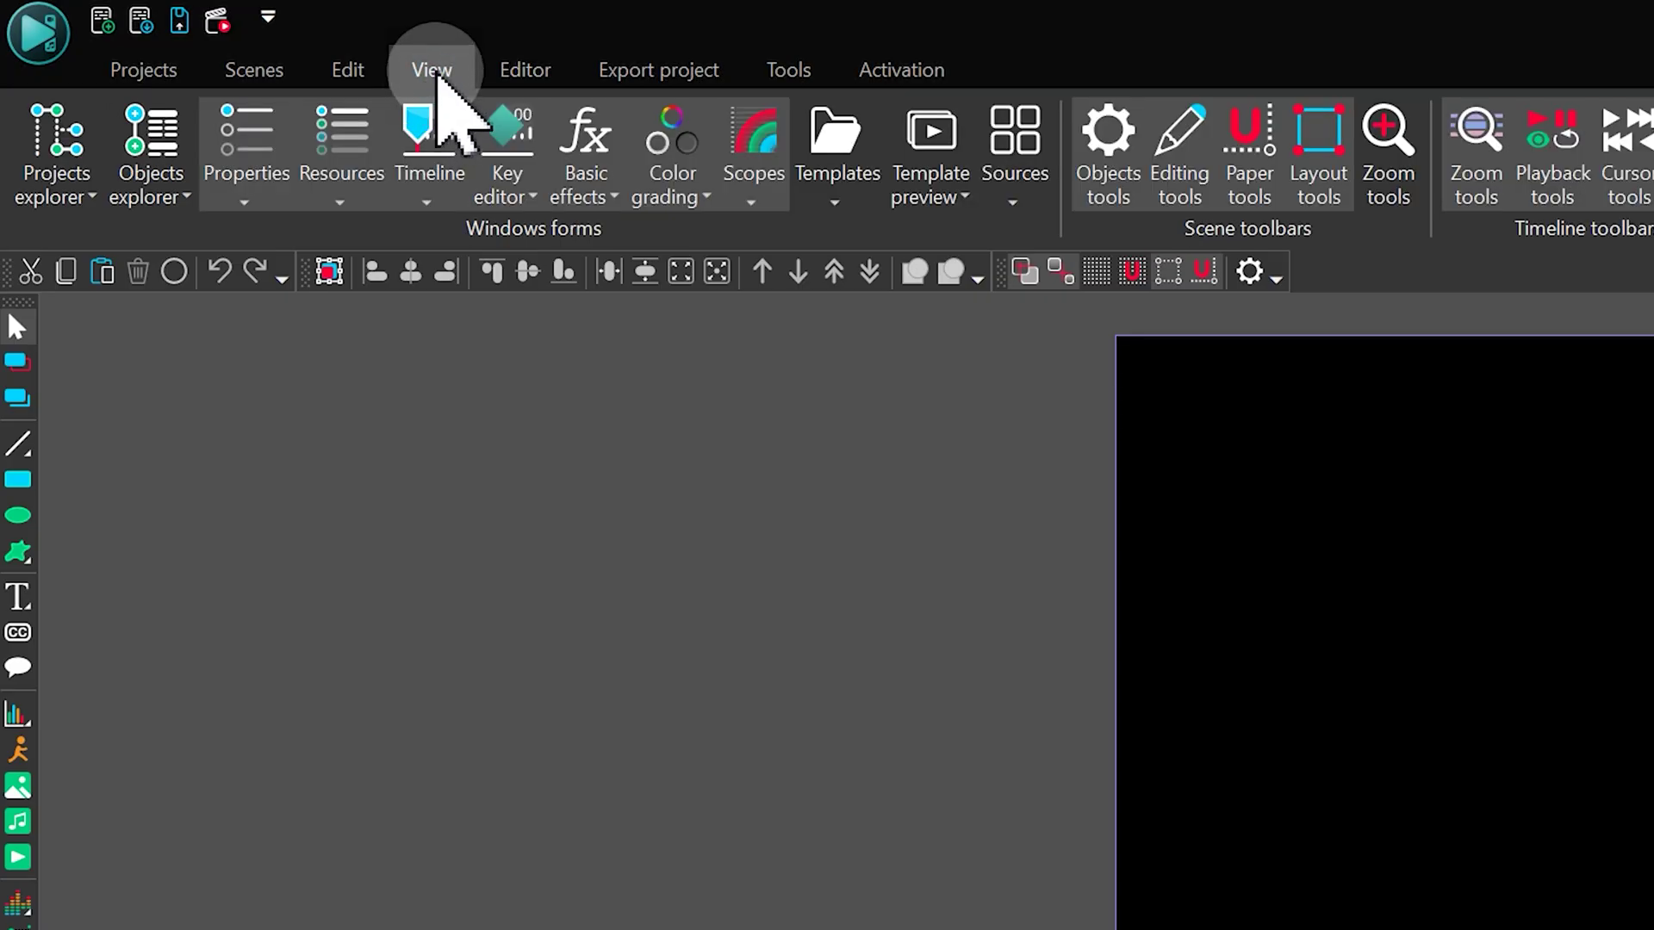
{"action": "left_click", "coordinate": [74, 146]}
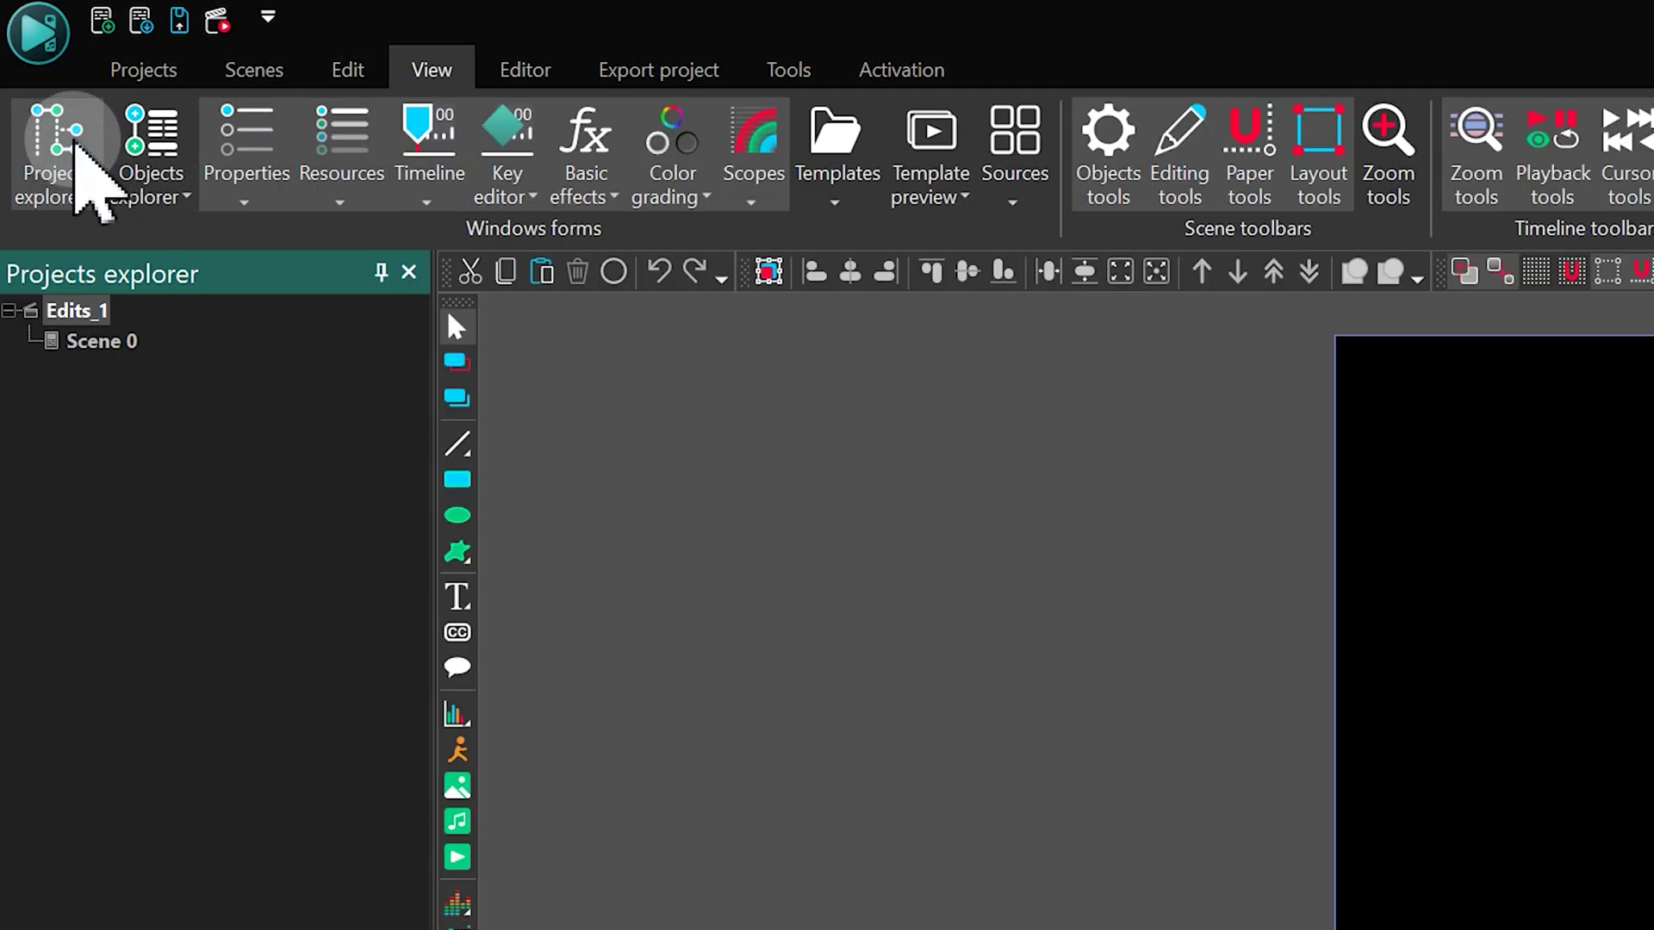
{"action": "left_click", "coordinate": [89, 342]}
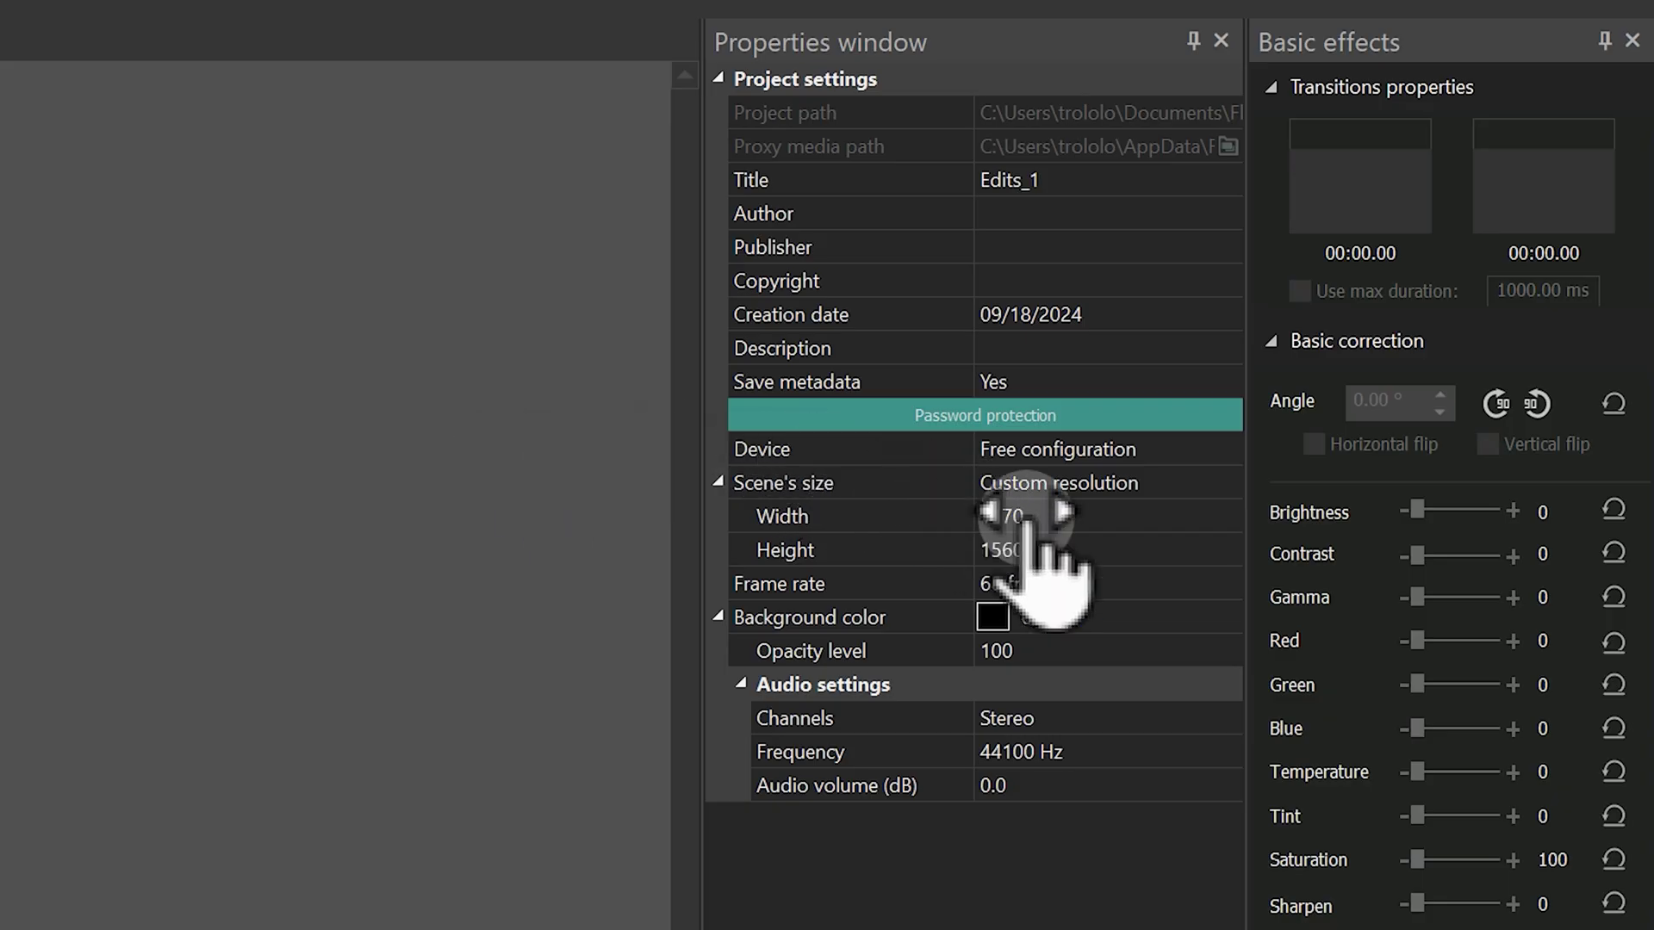
{"action": "left_click", "coordinate": [1077, 517]}
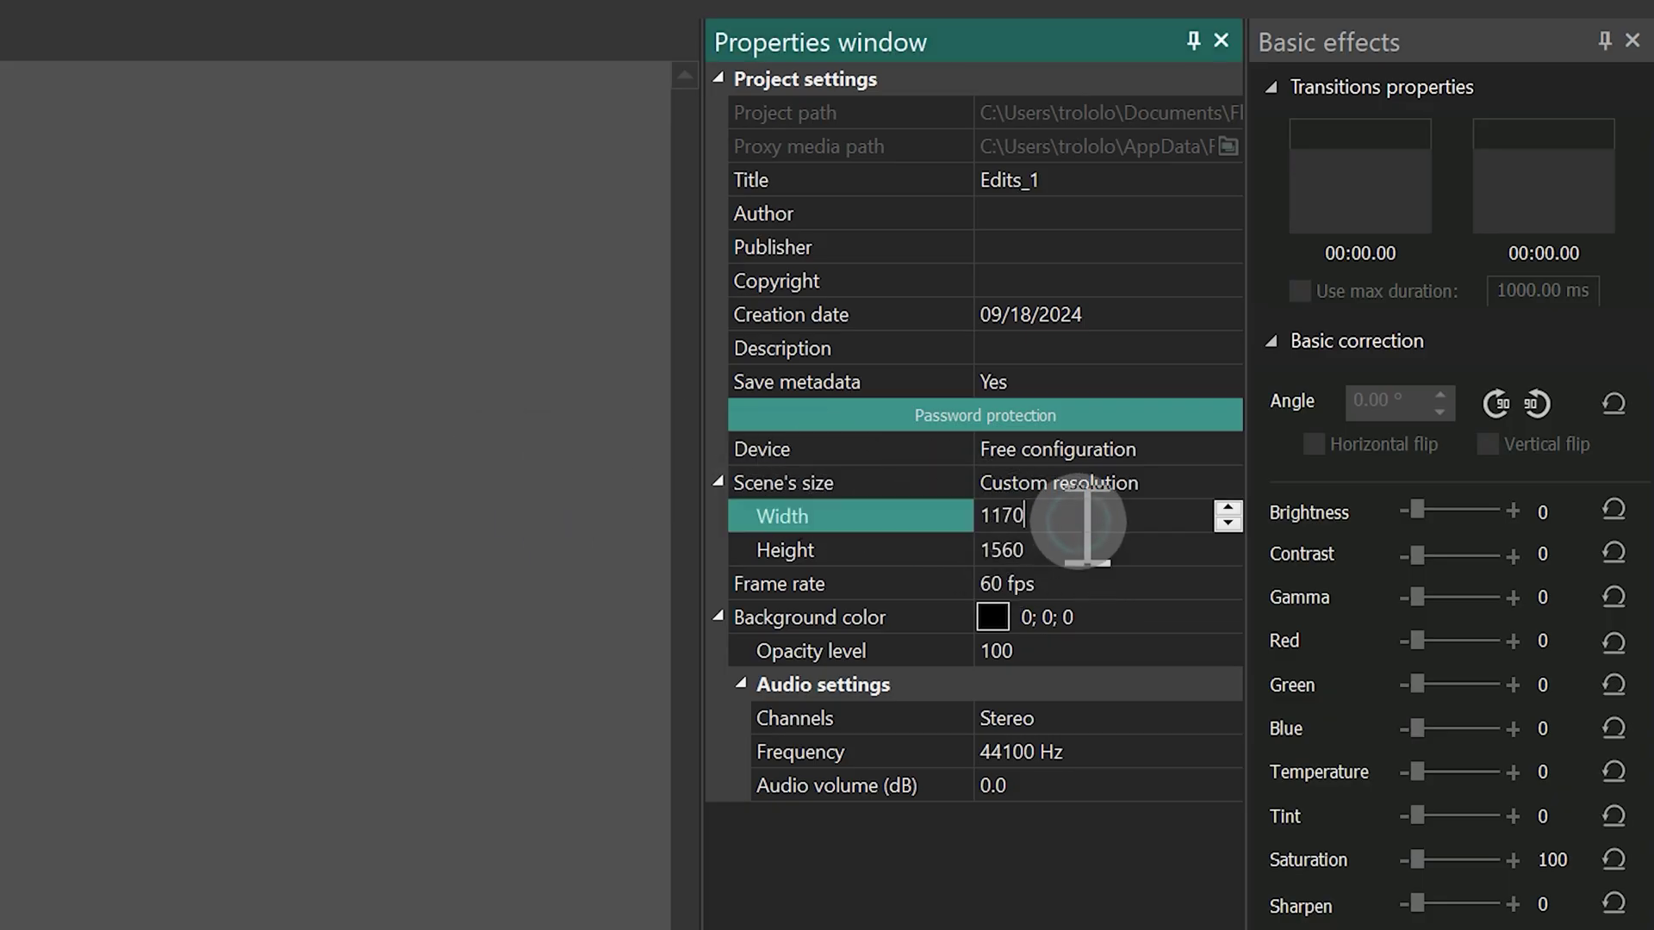
{"action": "left_click", "coordinate": [1083, 551]}
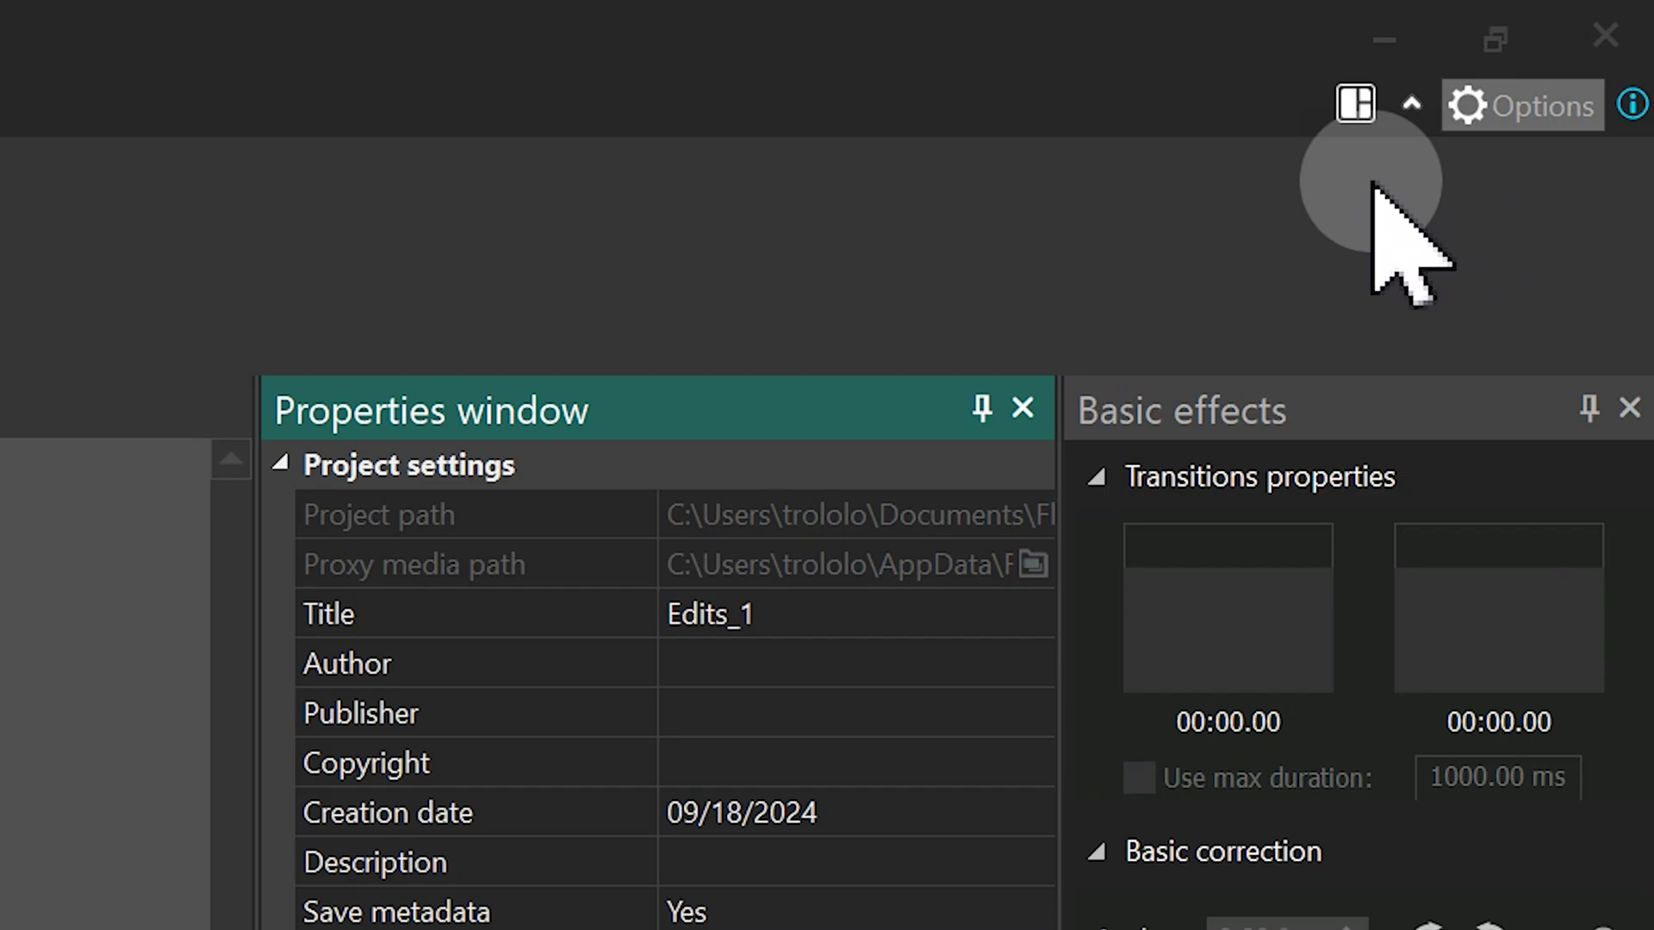
Step: Set the project saving options to autosave every 5 minutes
{"action": "left_click", "coordinate": [1522, 105]}
{"action": "left_click", "coordinate": [325, 255]}
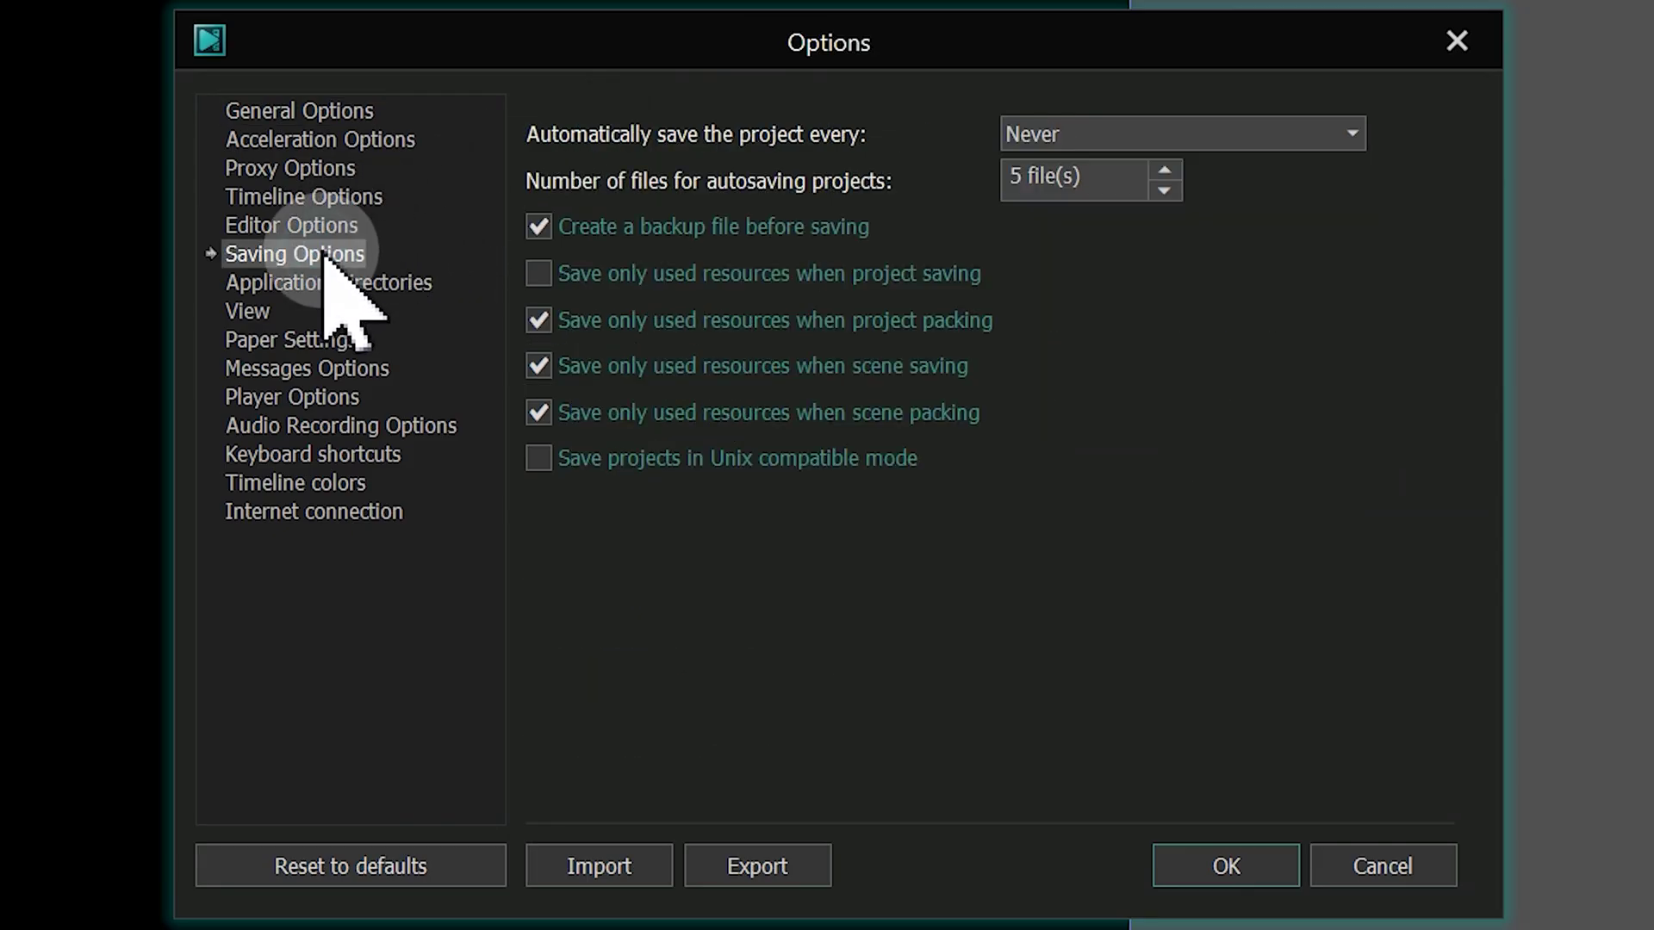
{"action": "left_click", "coordinate": [1354, 134]}
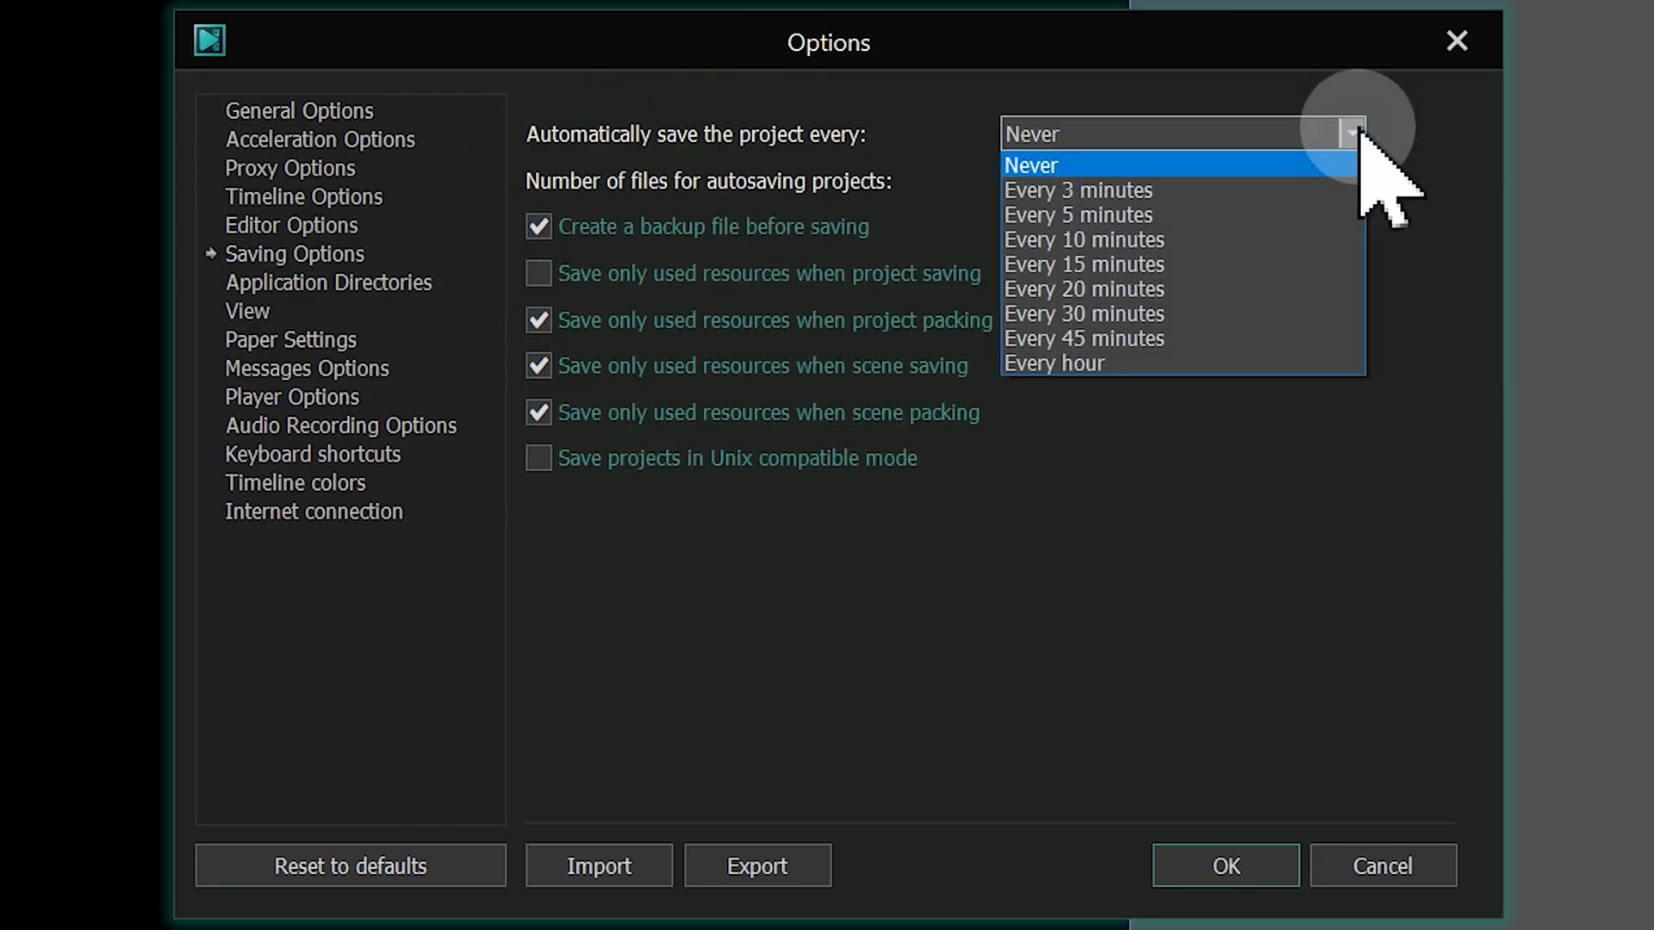
{"action": "left_click", "coordinate": [1141, 216]}
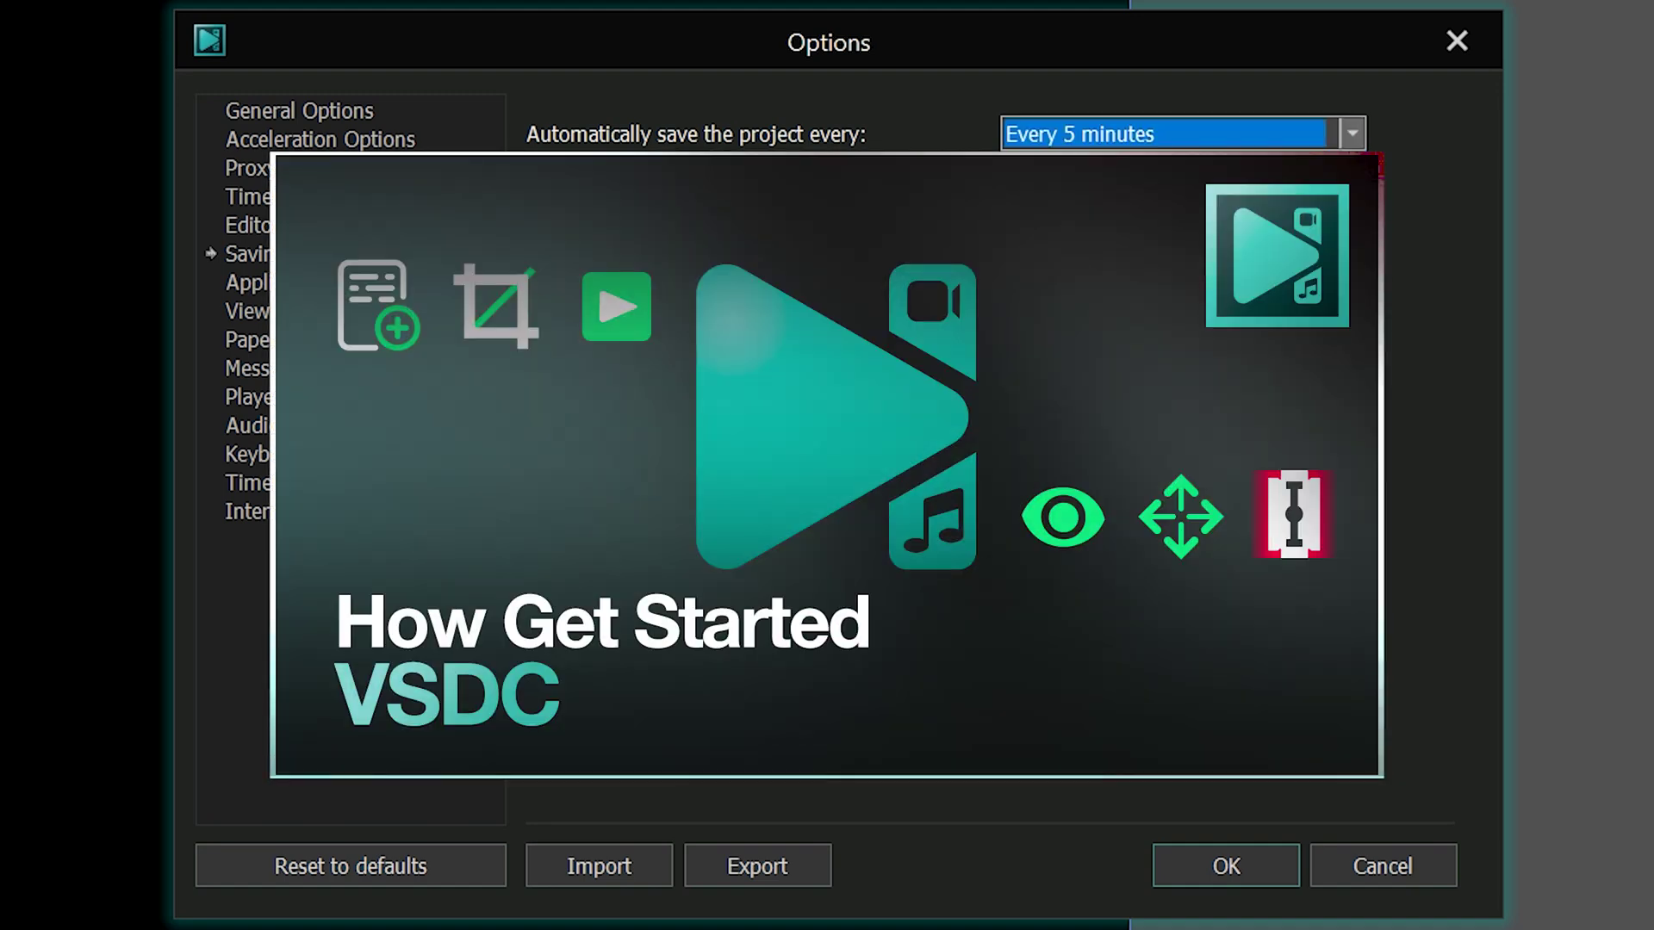
{"action": "left_click", "coordinate": [1214, 870]}
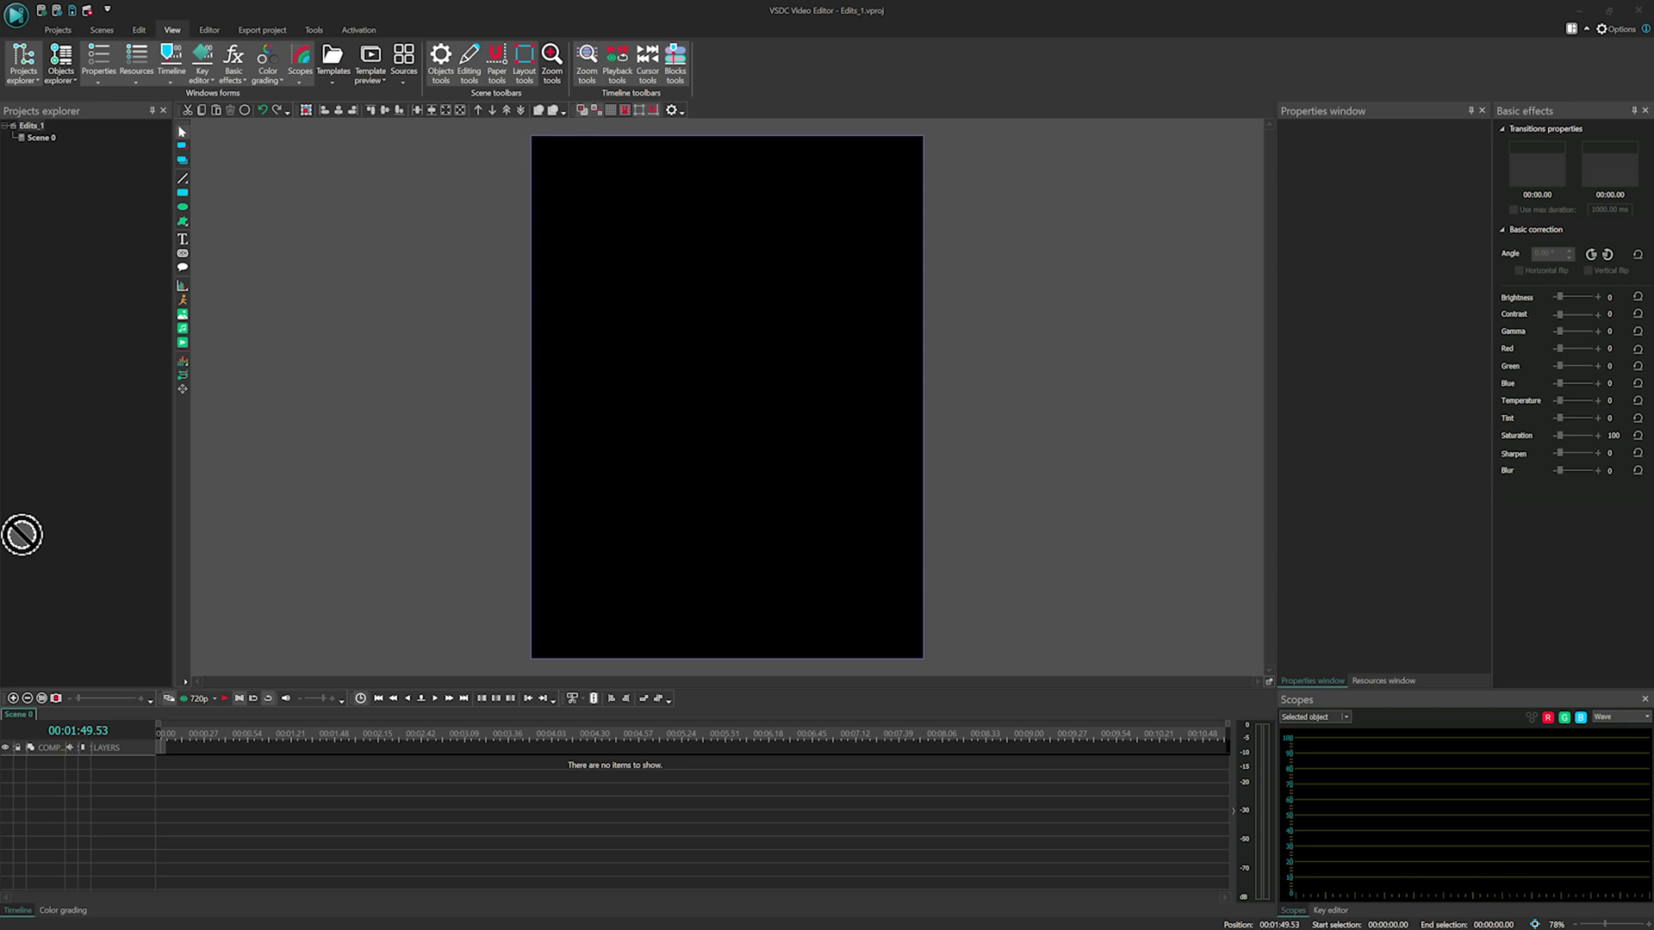
Step: Add the desert video.mp4 to the timeline and move its video and audio clips to 00:00
{"action": "left_click_drag", "start_coordinate": [215, 769], "coordinate": [623, 522]}
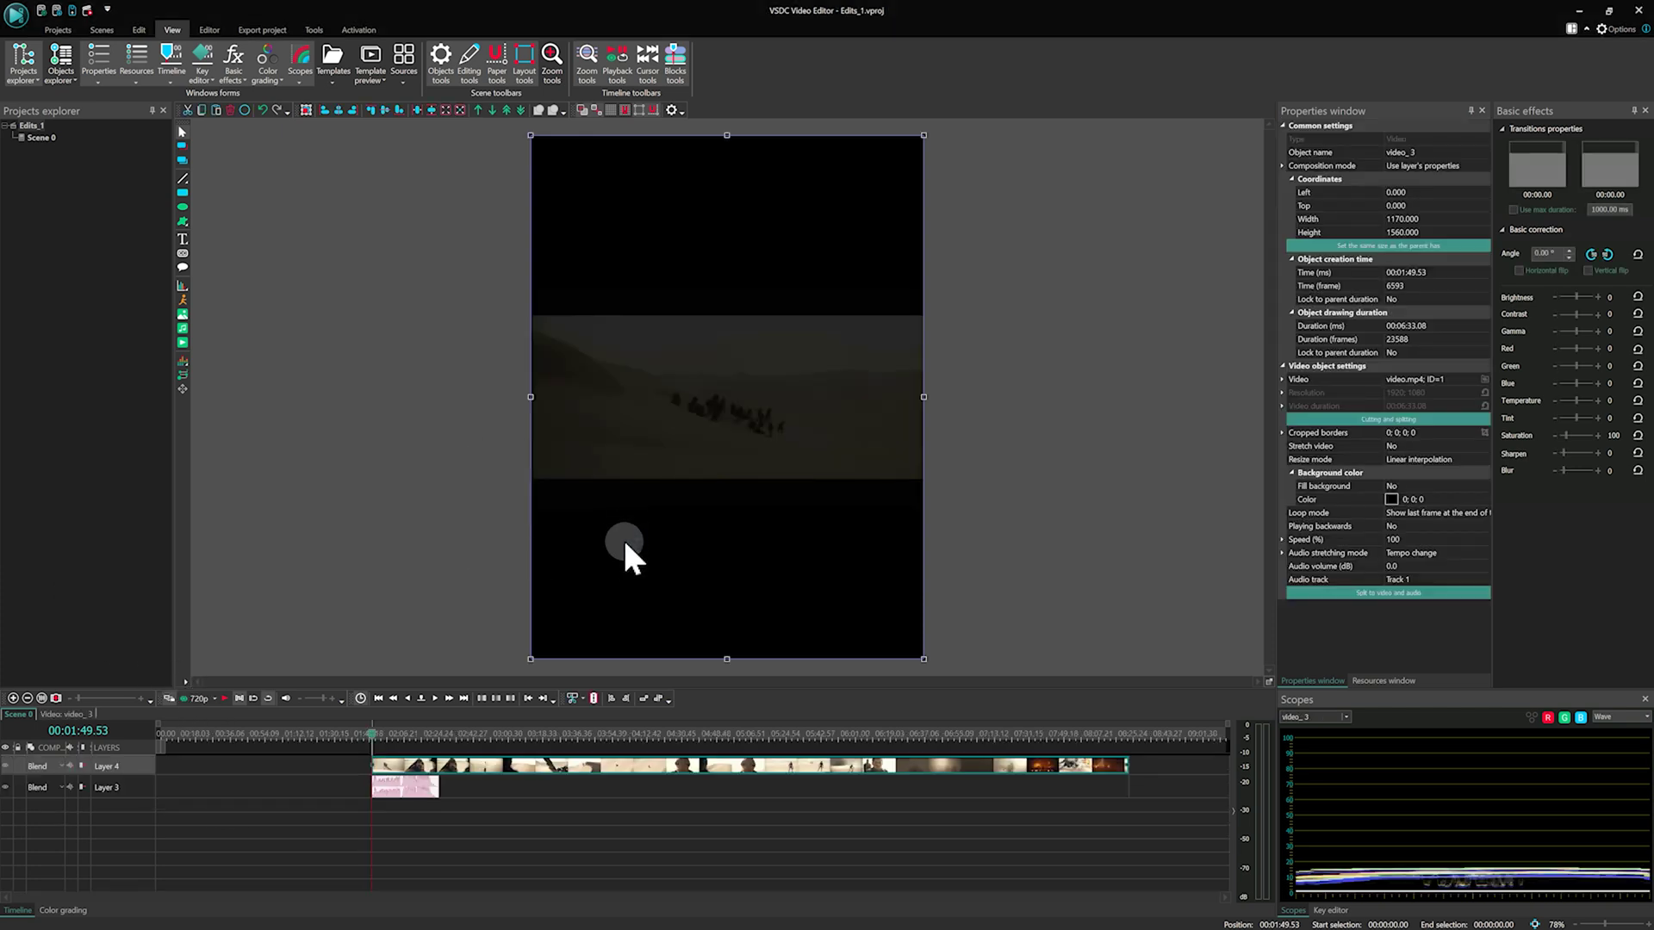
{"action": "left_click", "coordinate": [468, 787]}
{"action": "left_click_drag", "start_coordinate": [414, 783], "coordinate": [202, 784]}
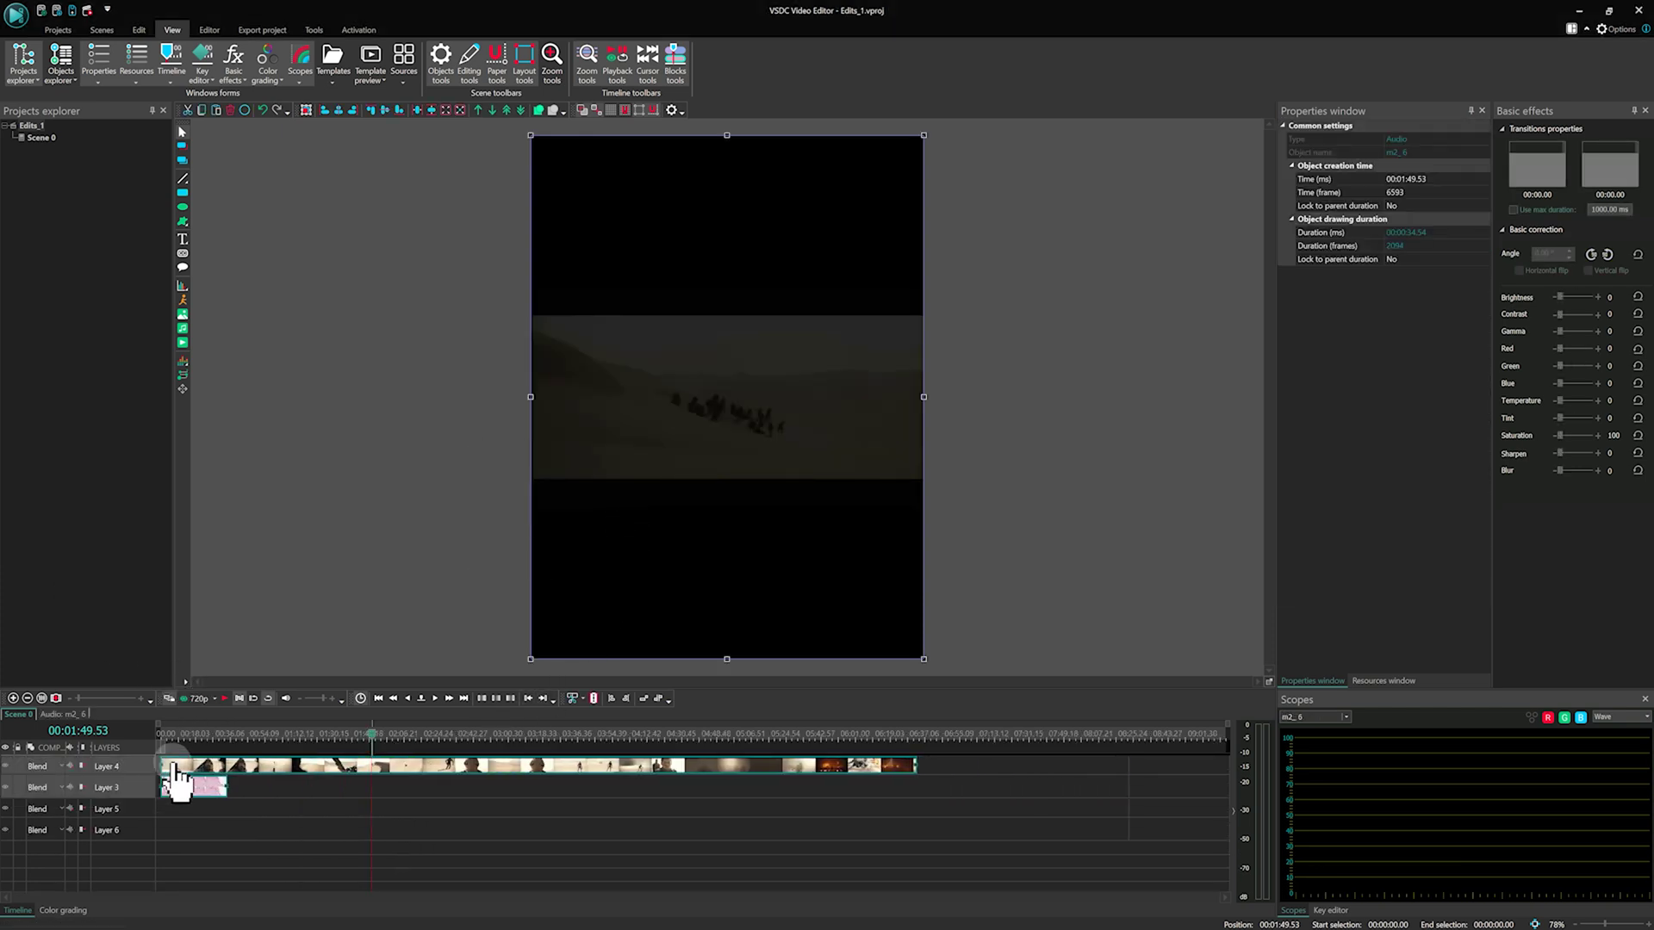
{"action": "left_click", "coordinate": [337, 834]}
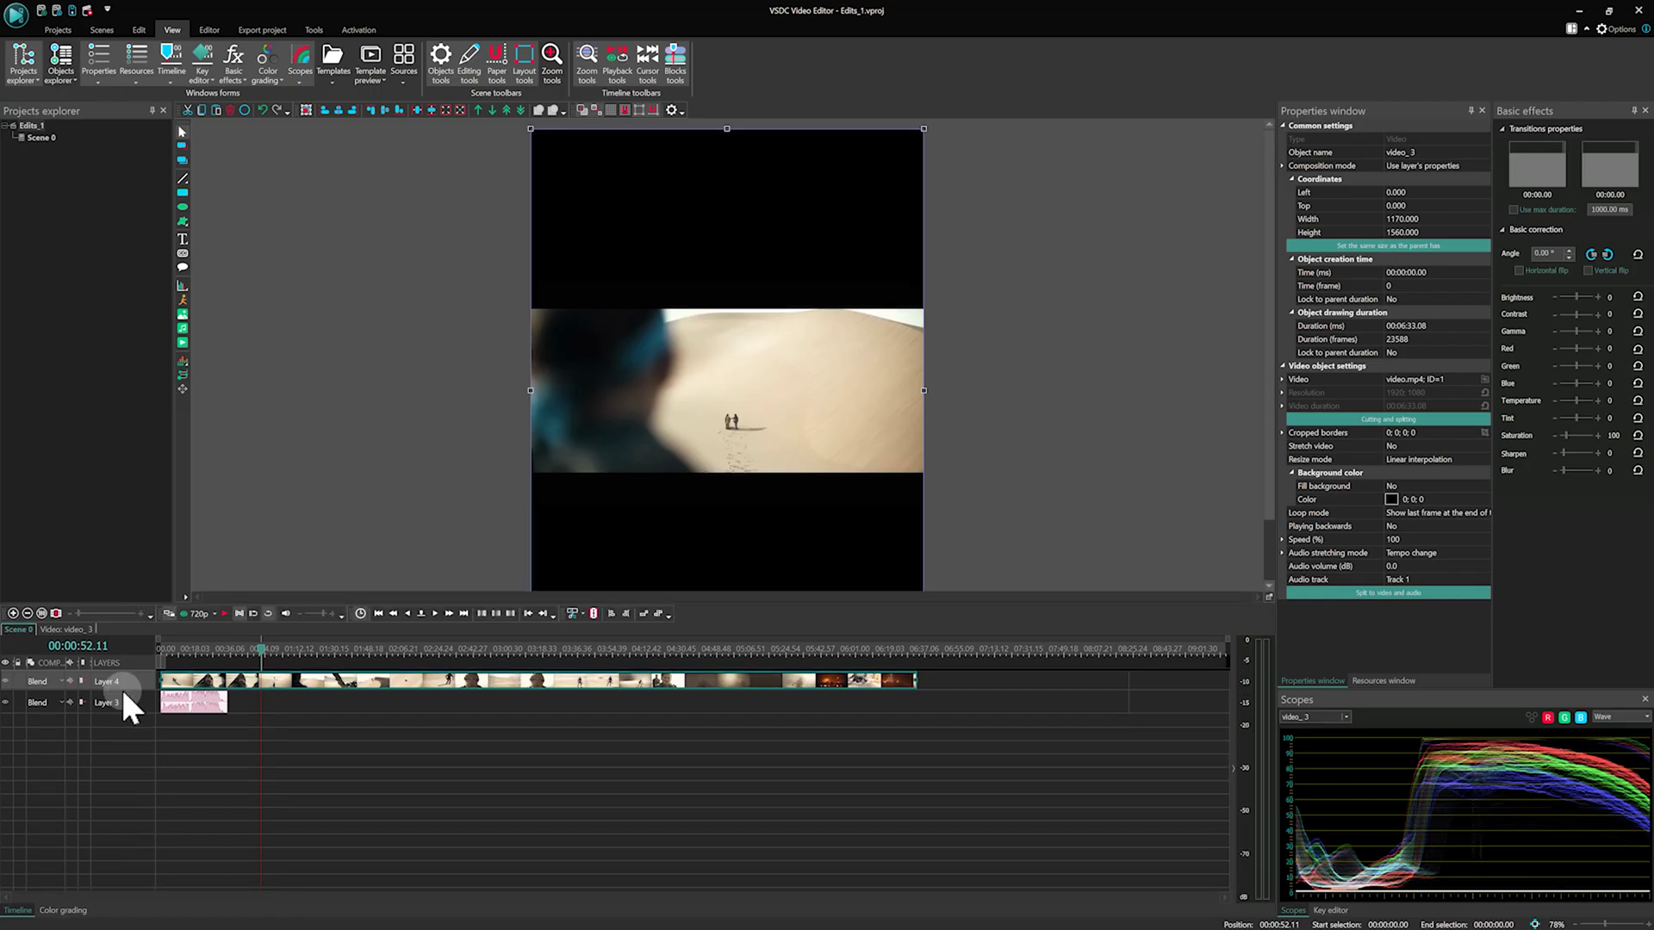
Step: Enlarge the video track, split the film around 01:17 and delete the short unwanted piece
{"action": "left_click_drag", "start_coordinate": [118, 706], "coordinate": [118, 786]}
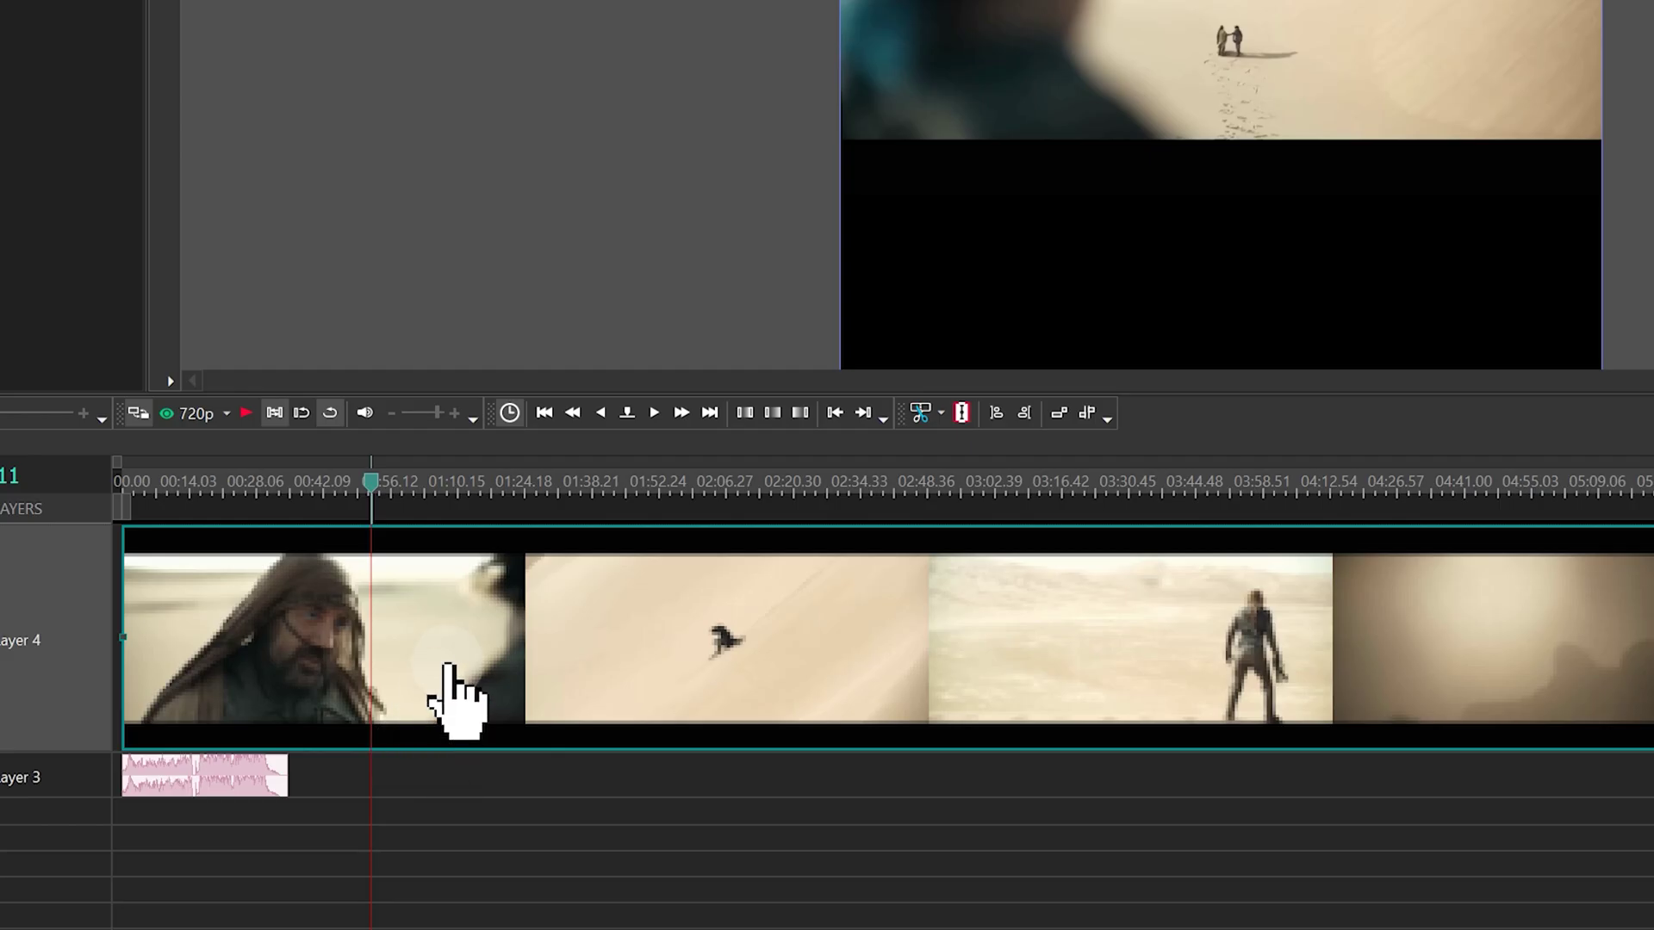
{"action": "left_click", "coordinate": [958, 425]}
{"action": "left_click", "coordinate": [446, 805]}
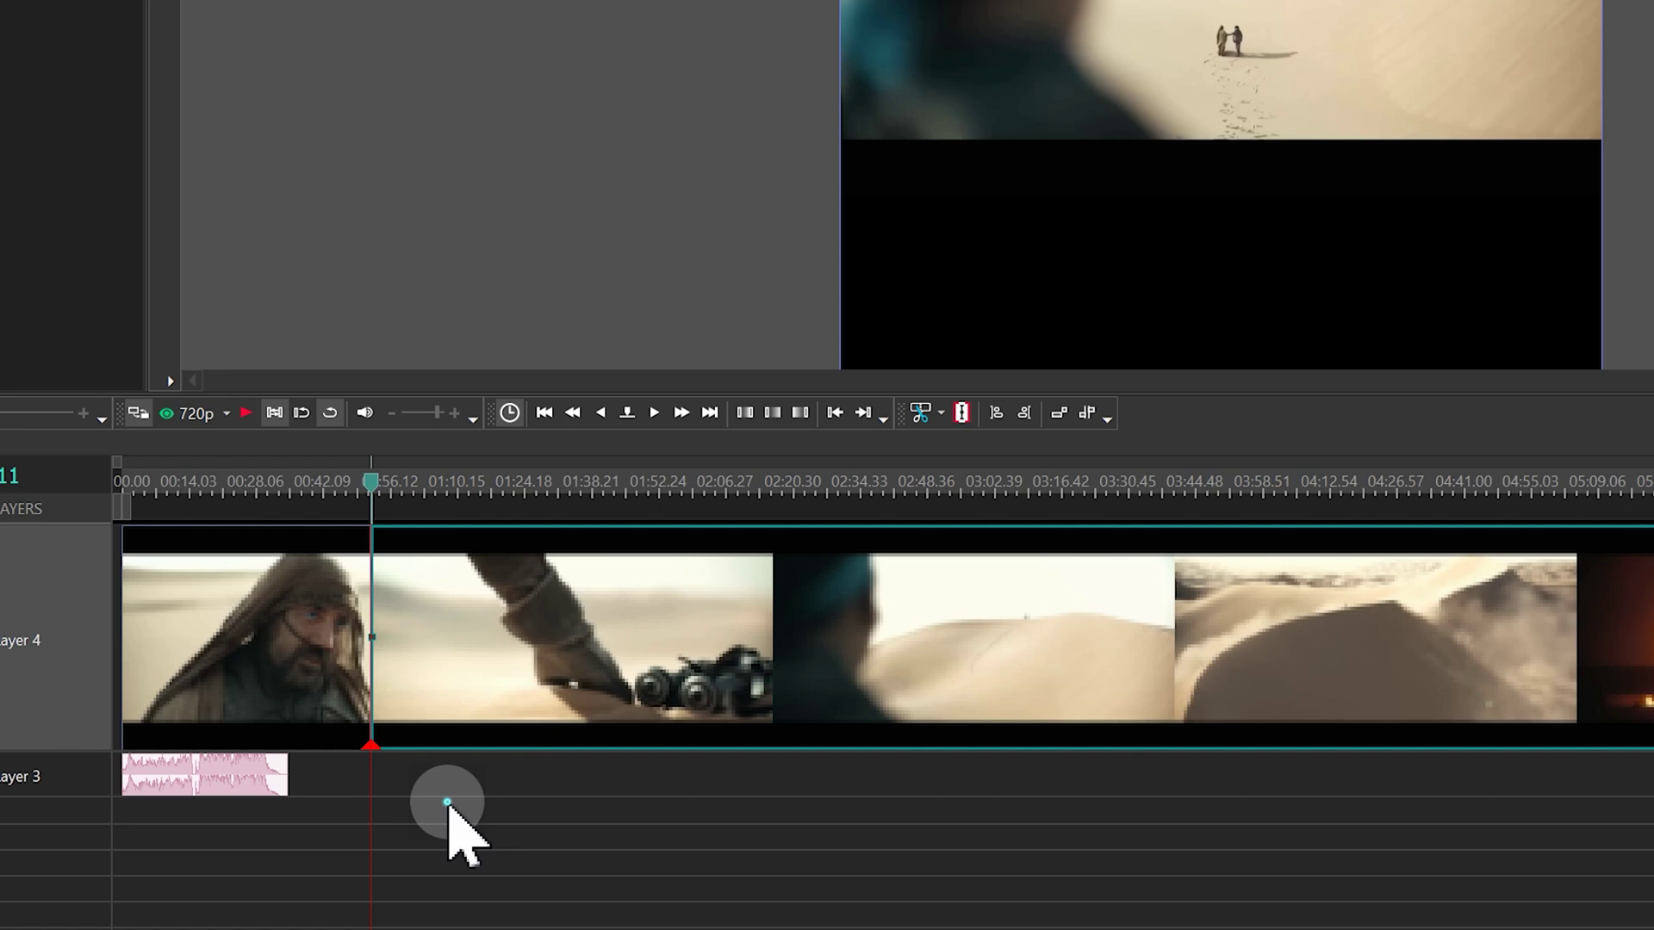
{"action": "left_click", "coordinate": [379, 487]}
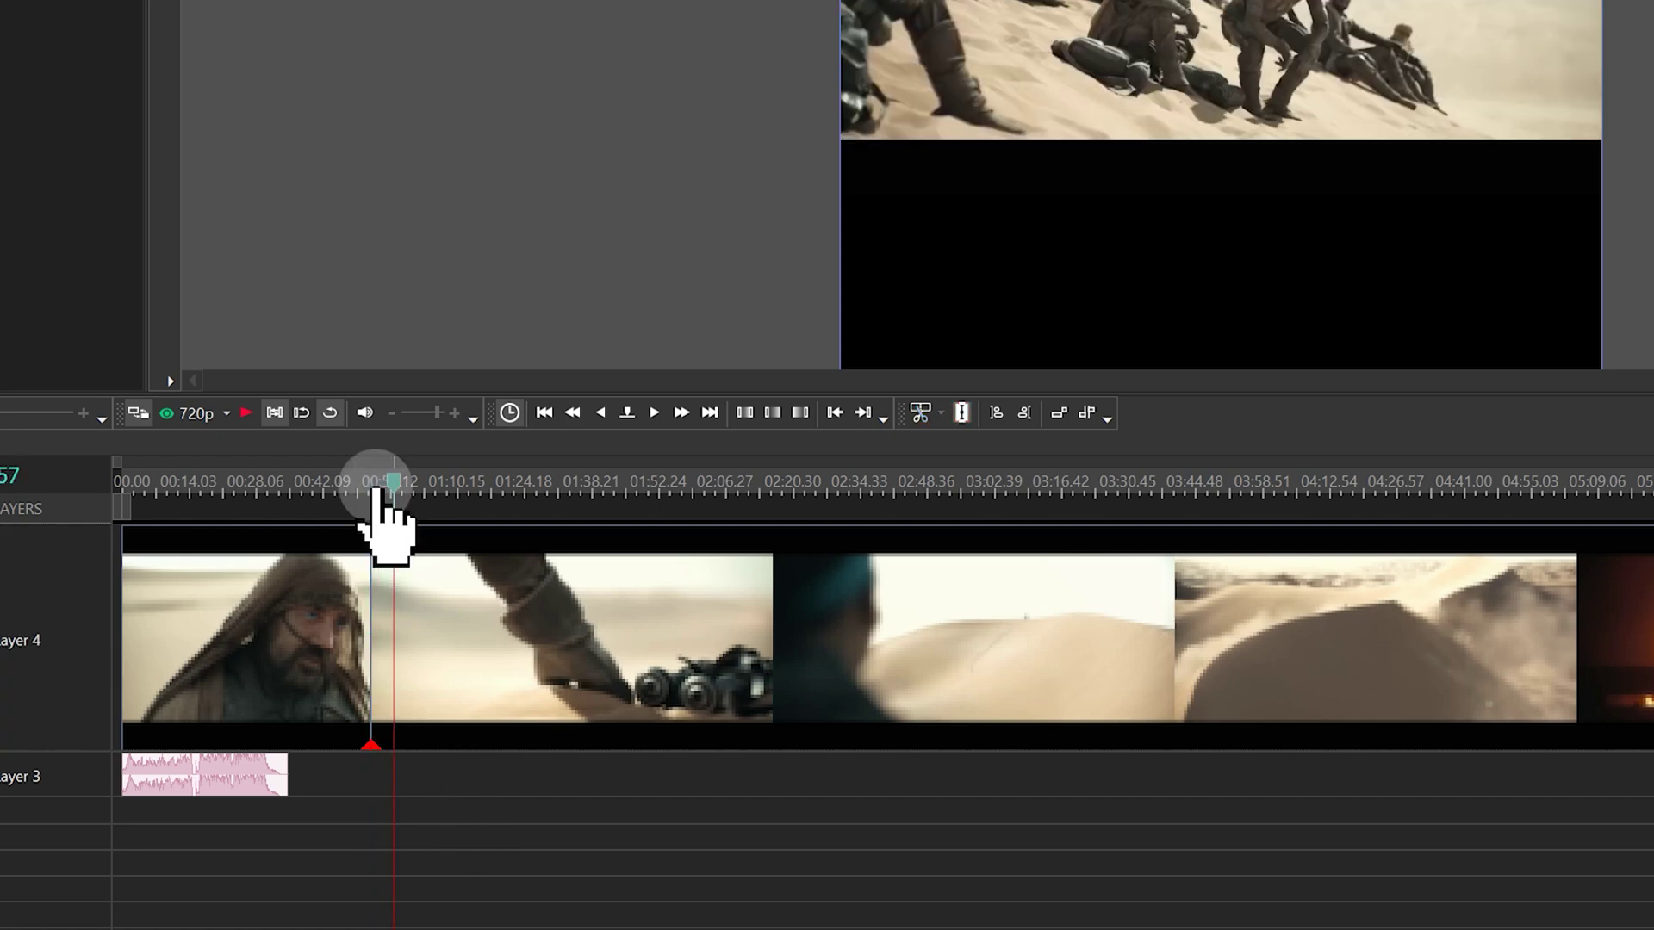
{"action": "left_click", "coordinate": [403, 487]}
{"action": "left_click", "coordinate": [511, 594]}
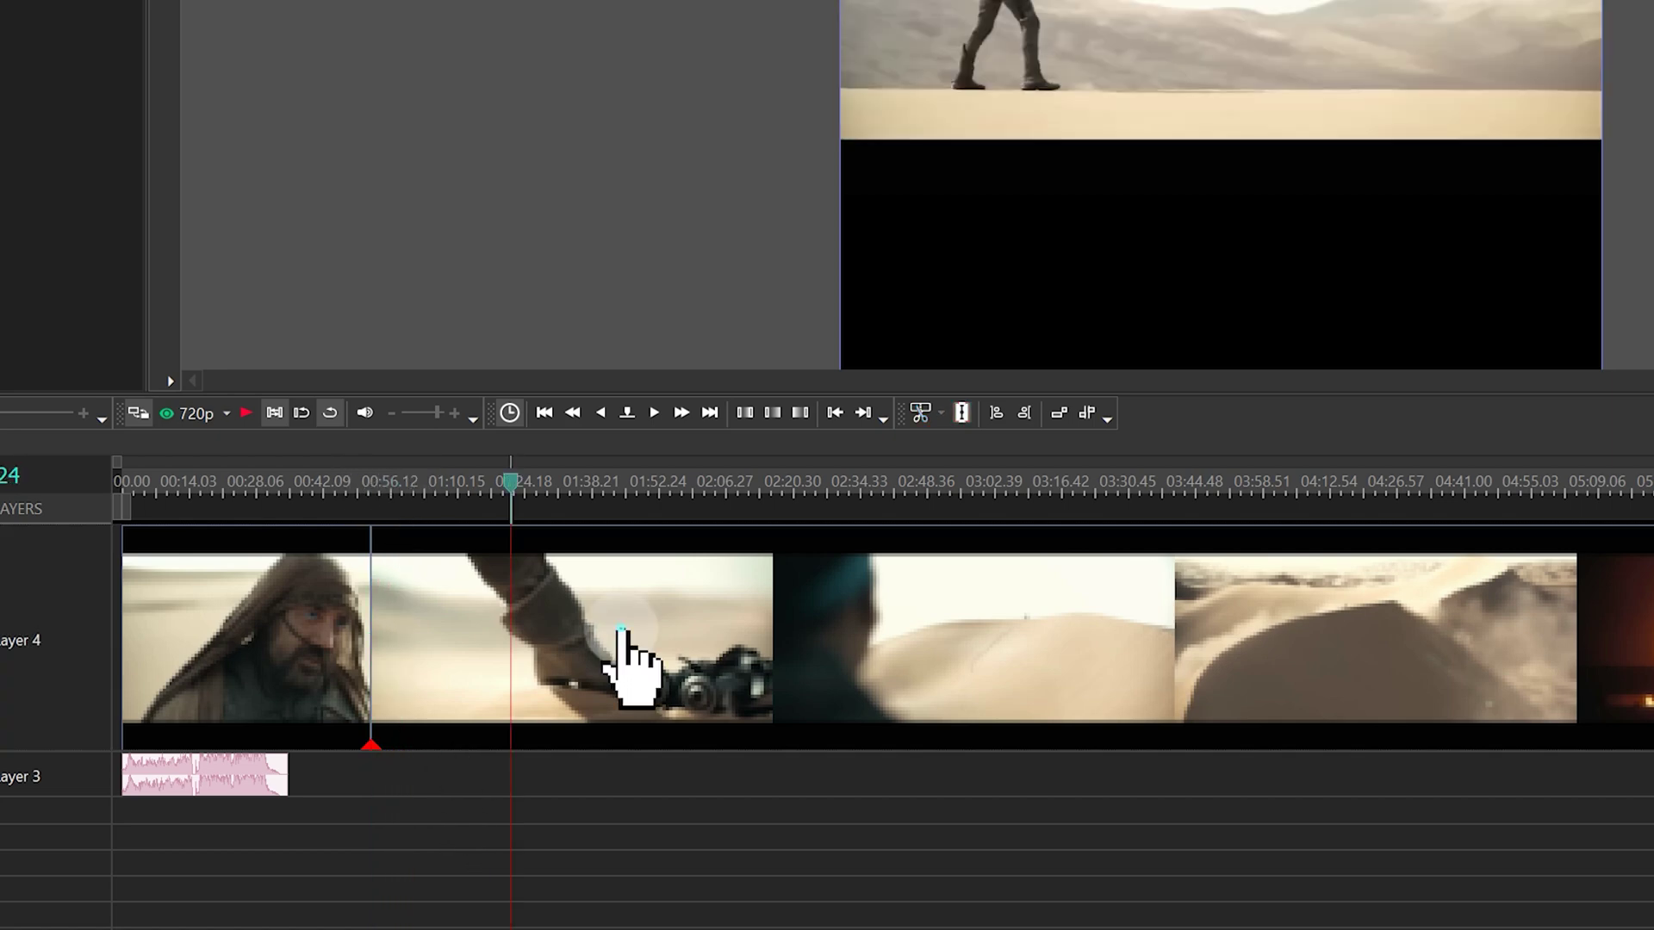
{"action": "left_click", "coordinate": [961, 413]}
{"action": "left_click", "coordinate": [472, 616]}
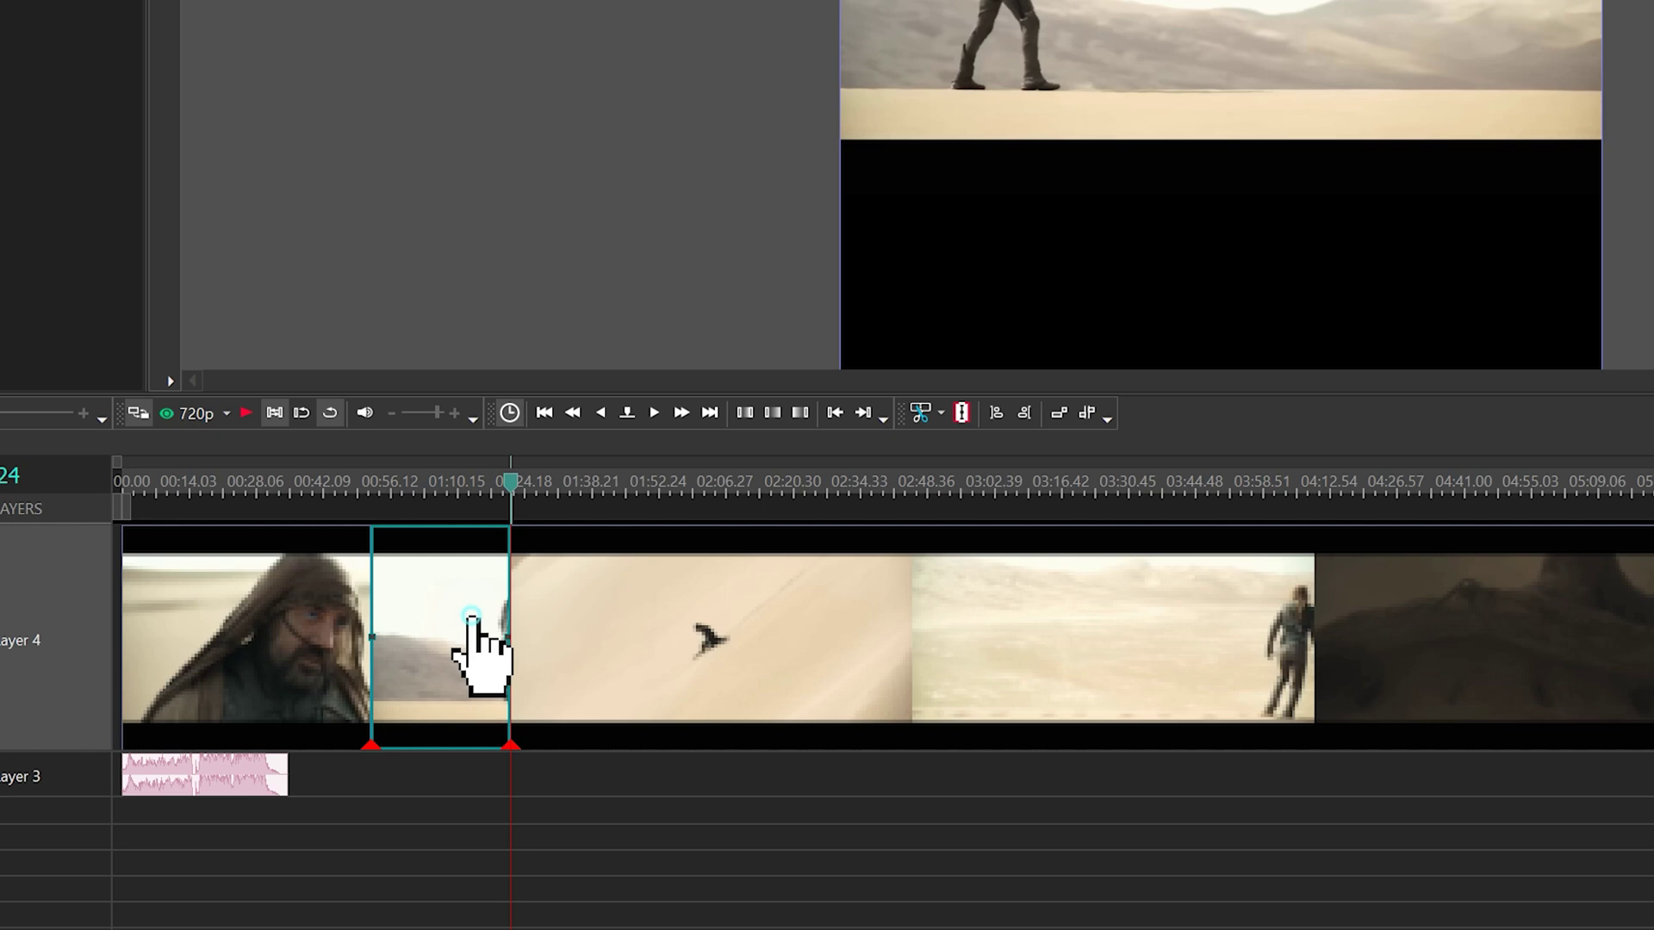
{"action": "key", "text": "Delete"}
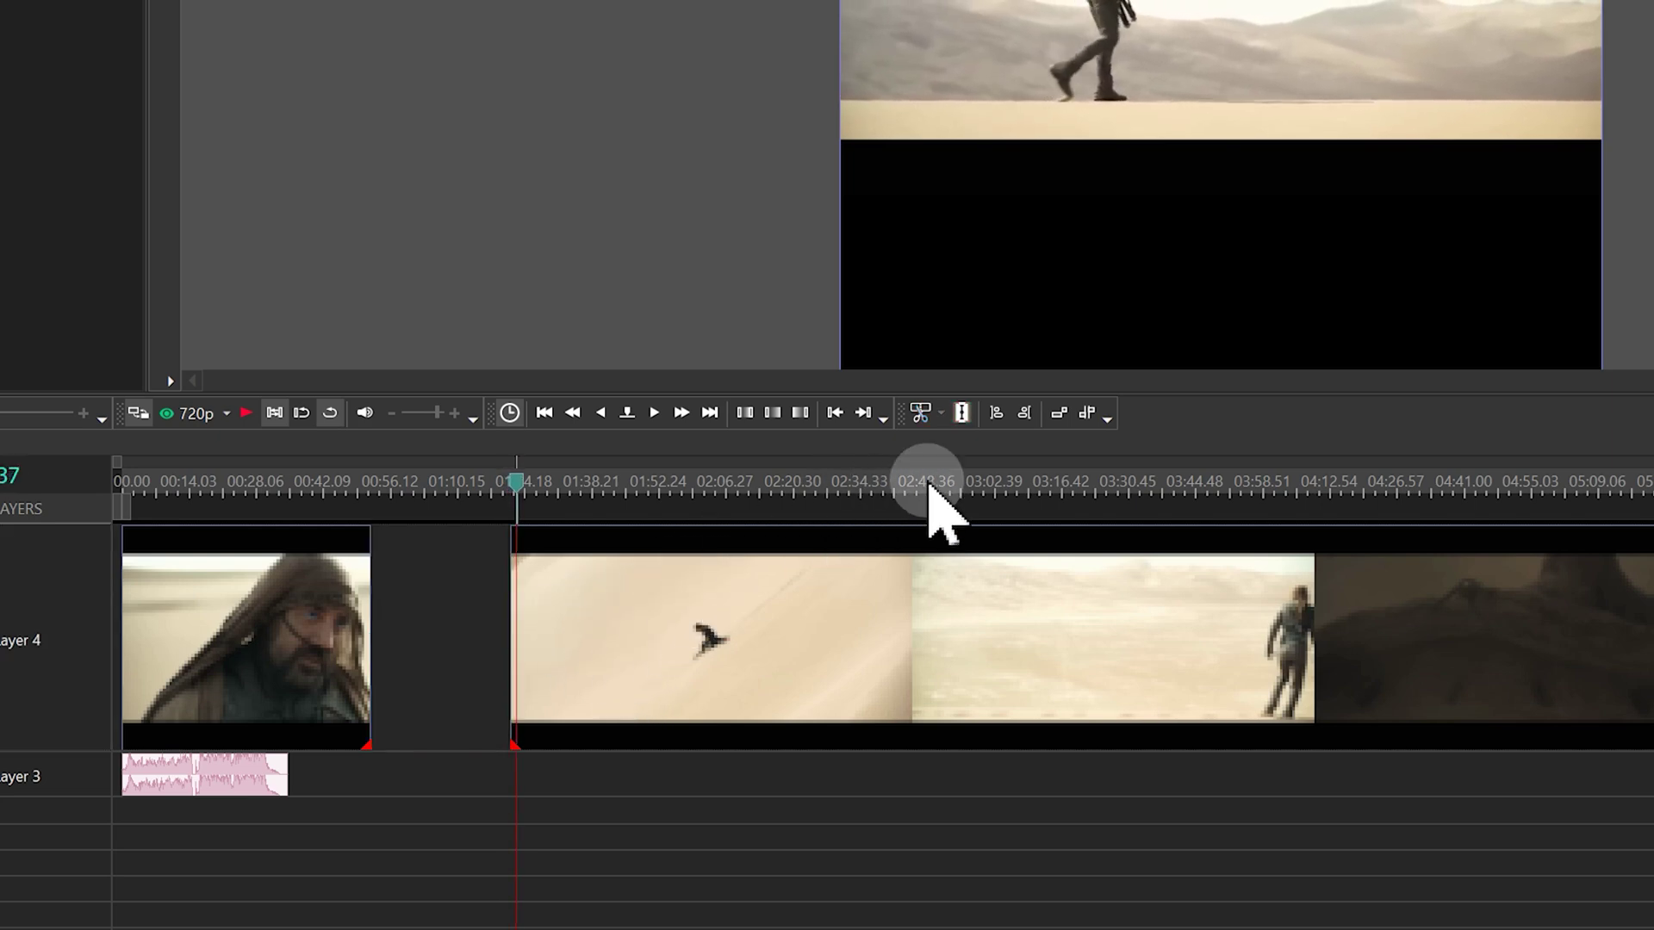
Step: Split and delete the further unwanted stretches of footage on Layer 4
{"action": "left_click", "coordinate": [797, 556]}
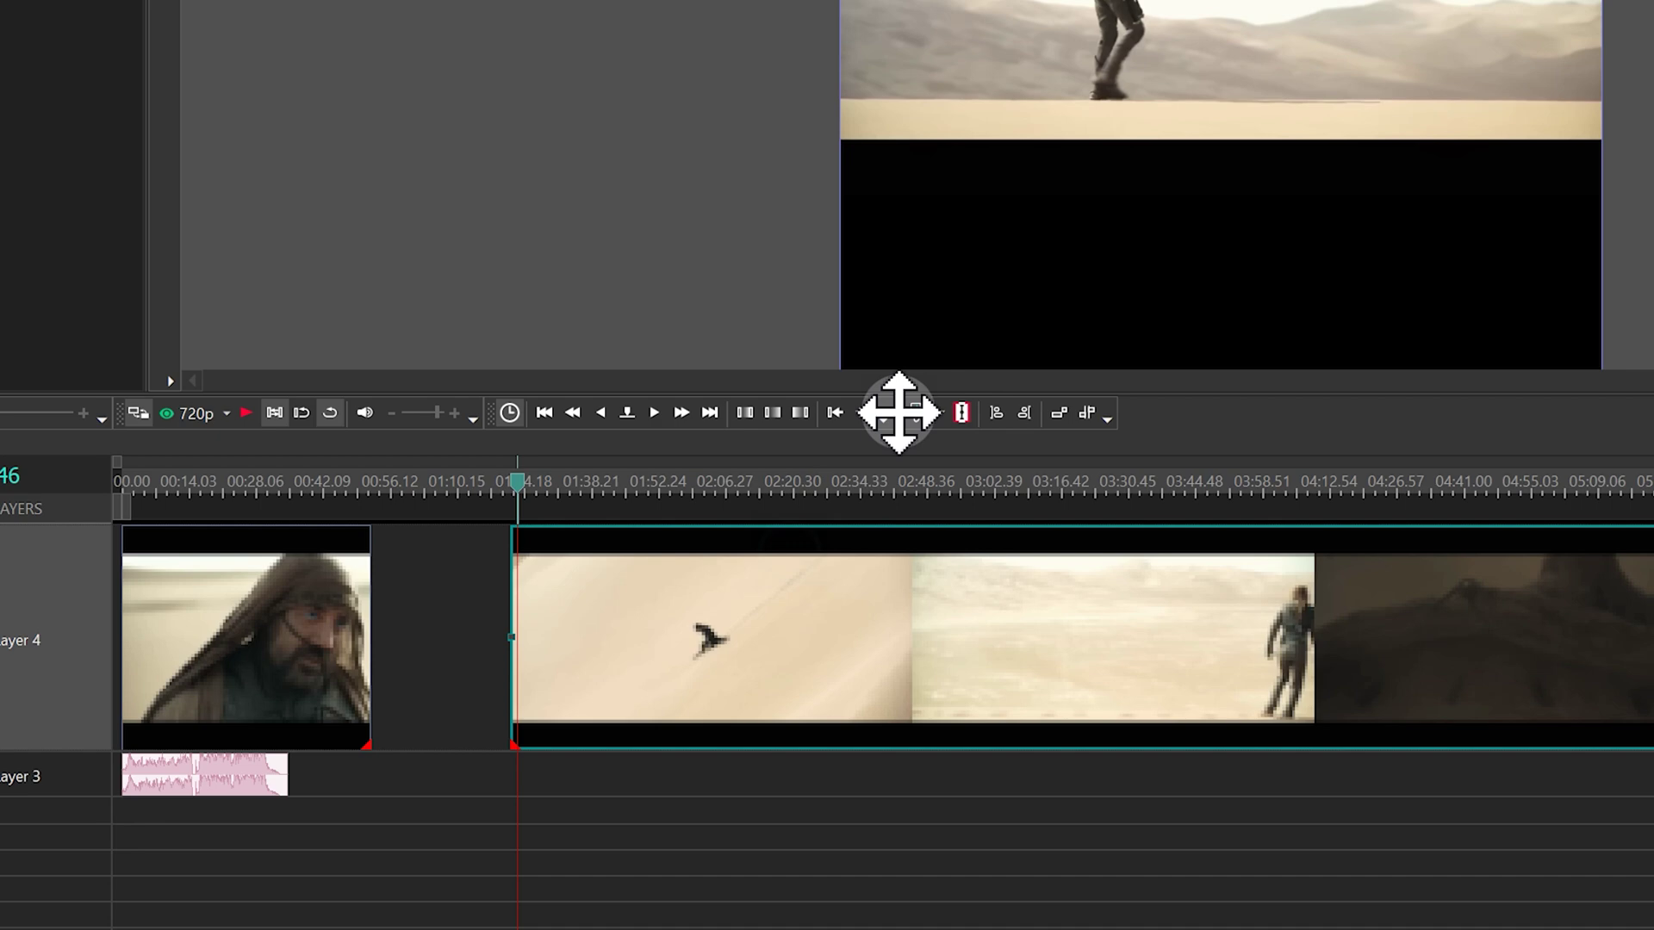
{"action": "left_click", "coordinate": [962, 413]}
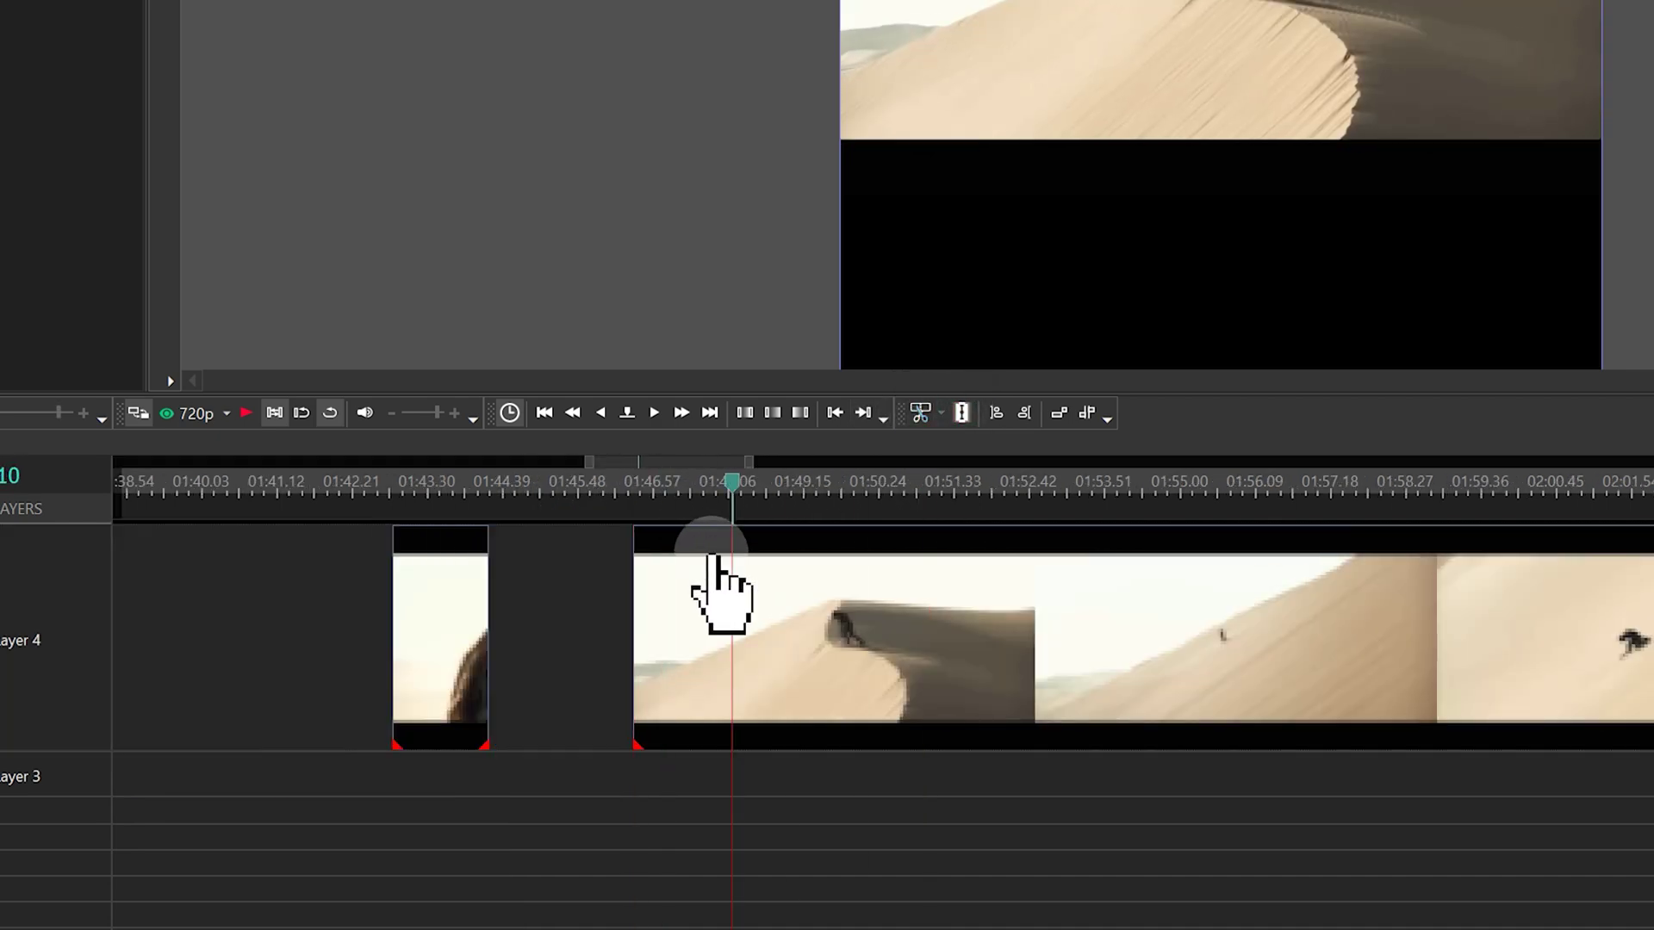
{"action": "left_click", "coordinate": [915, 572]}
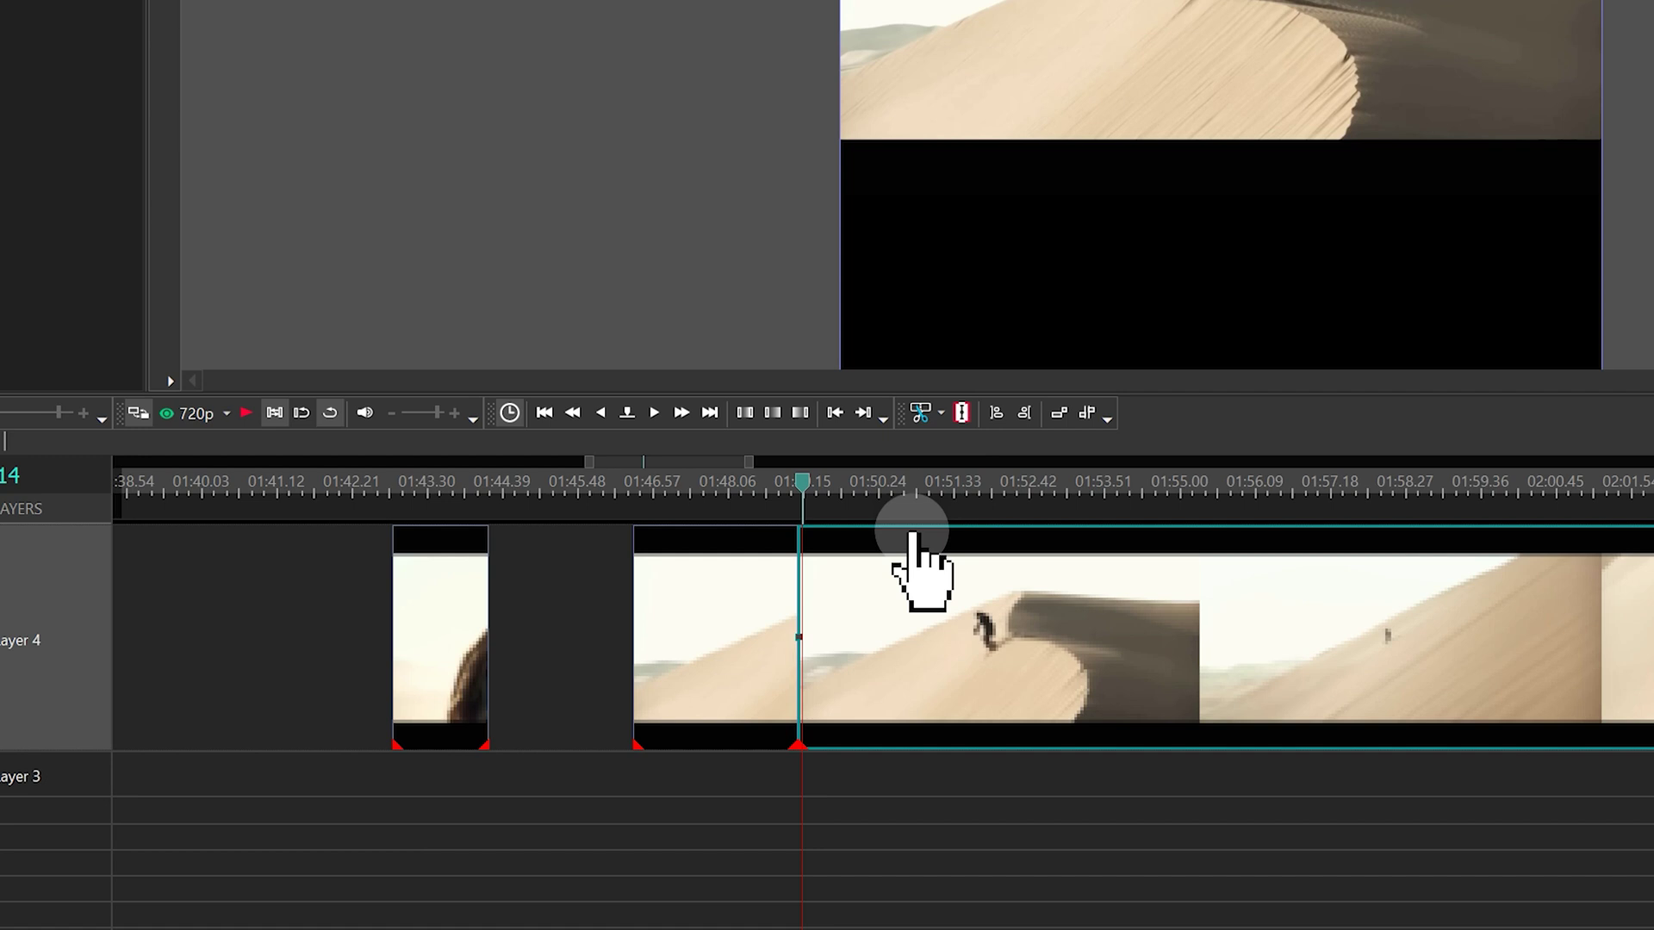
{"action": "key", "text": "Delete"}
{"action": "left_click", "coordinate": [1580, 693]}
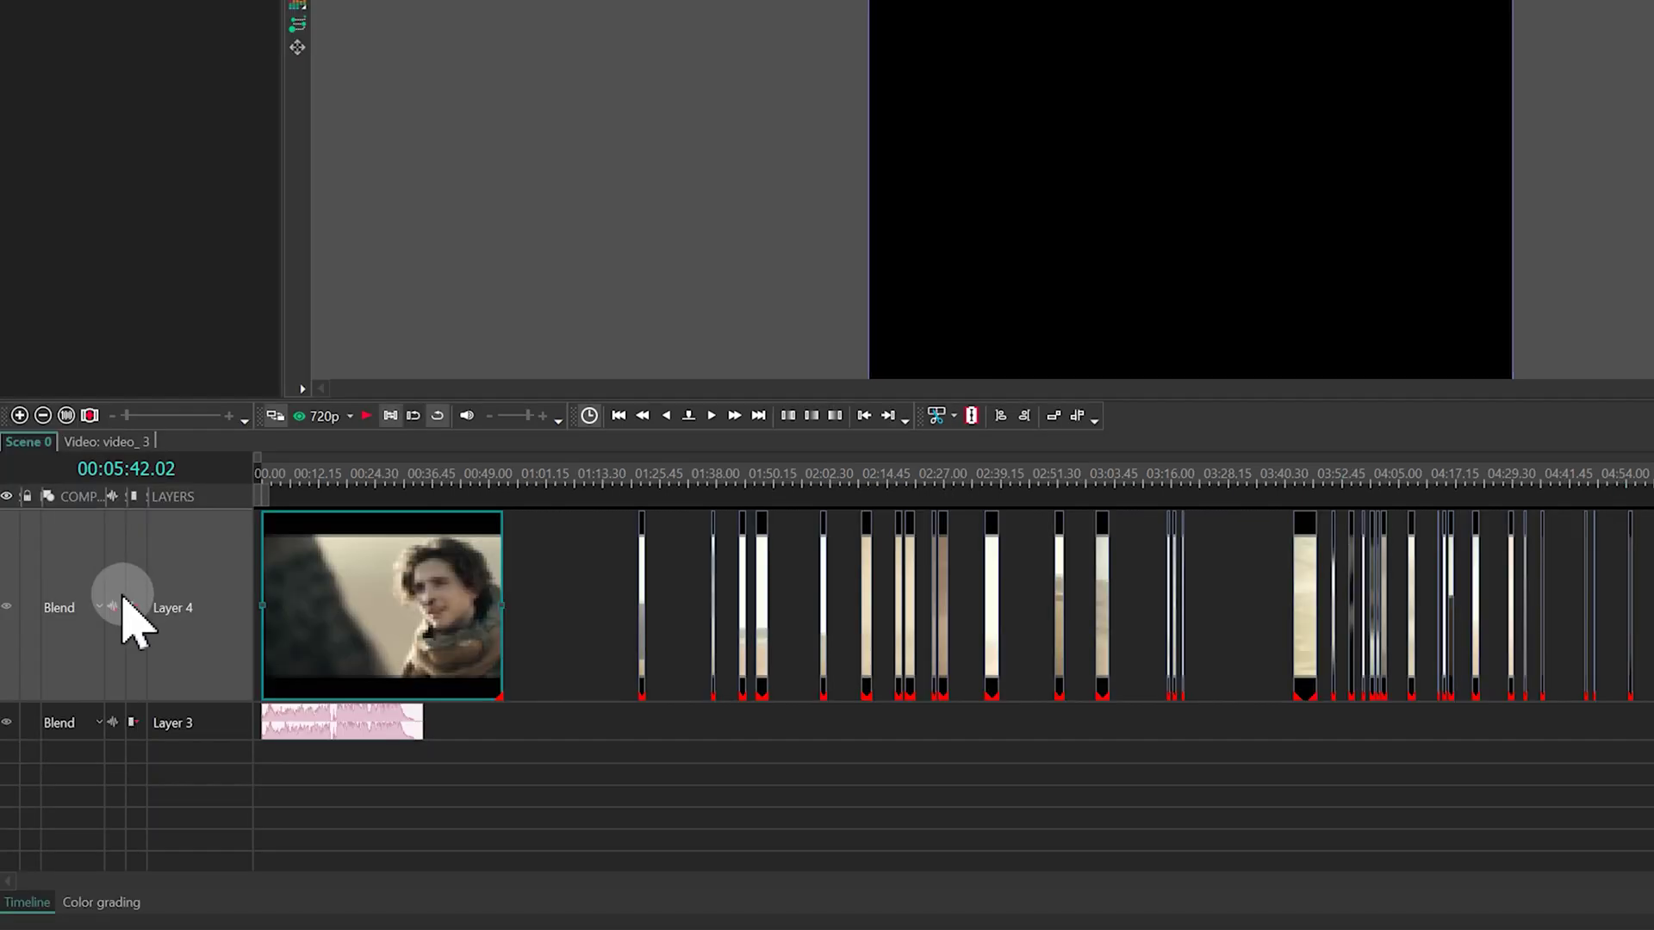
{"action": "left_click", "coordinate": [112, 607]}
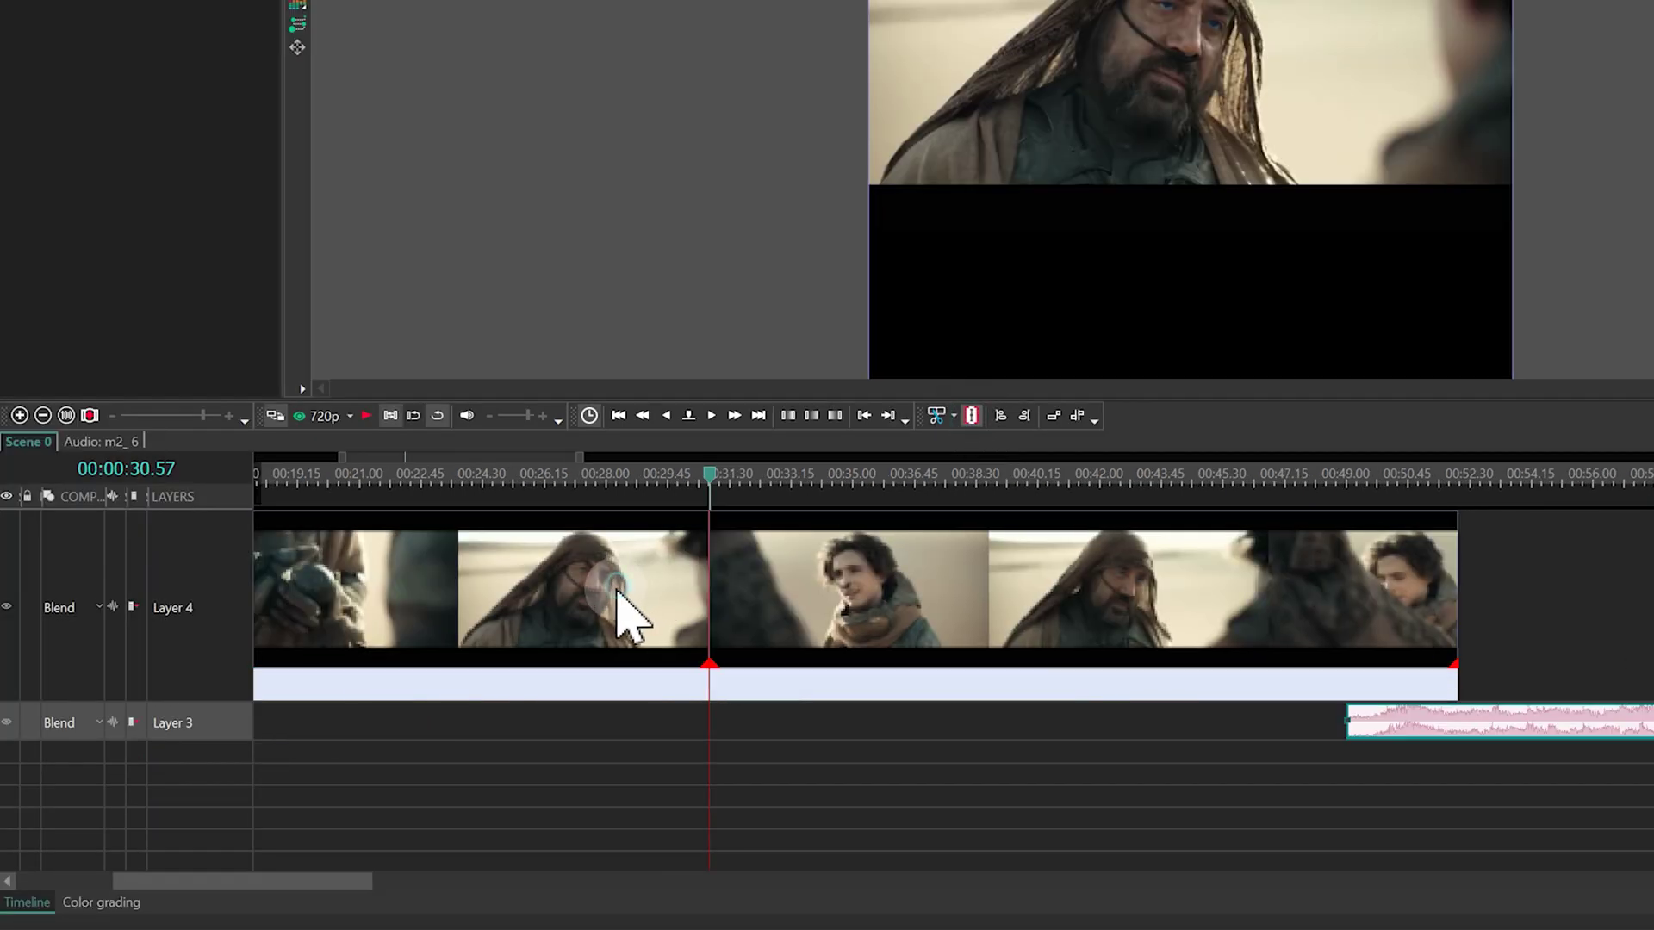
{"action": "left_click", "coordinate": [702, 637]}
{"action": "key", "text": "Delete"}
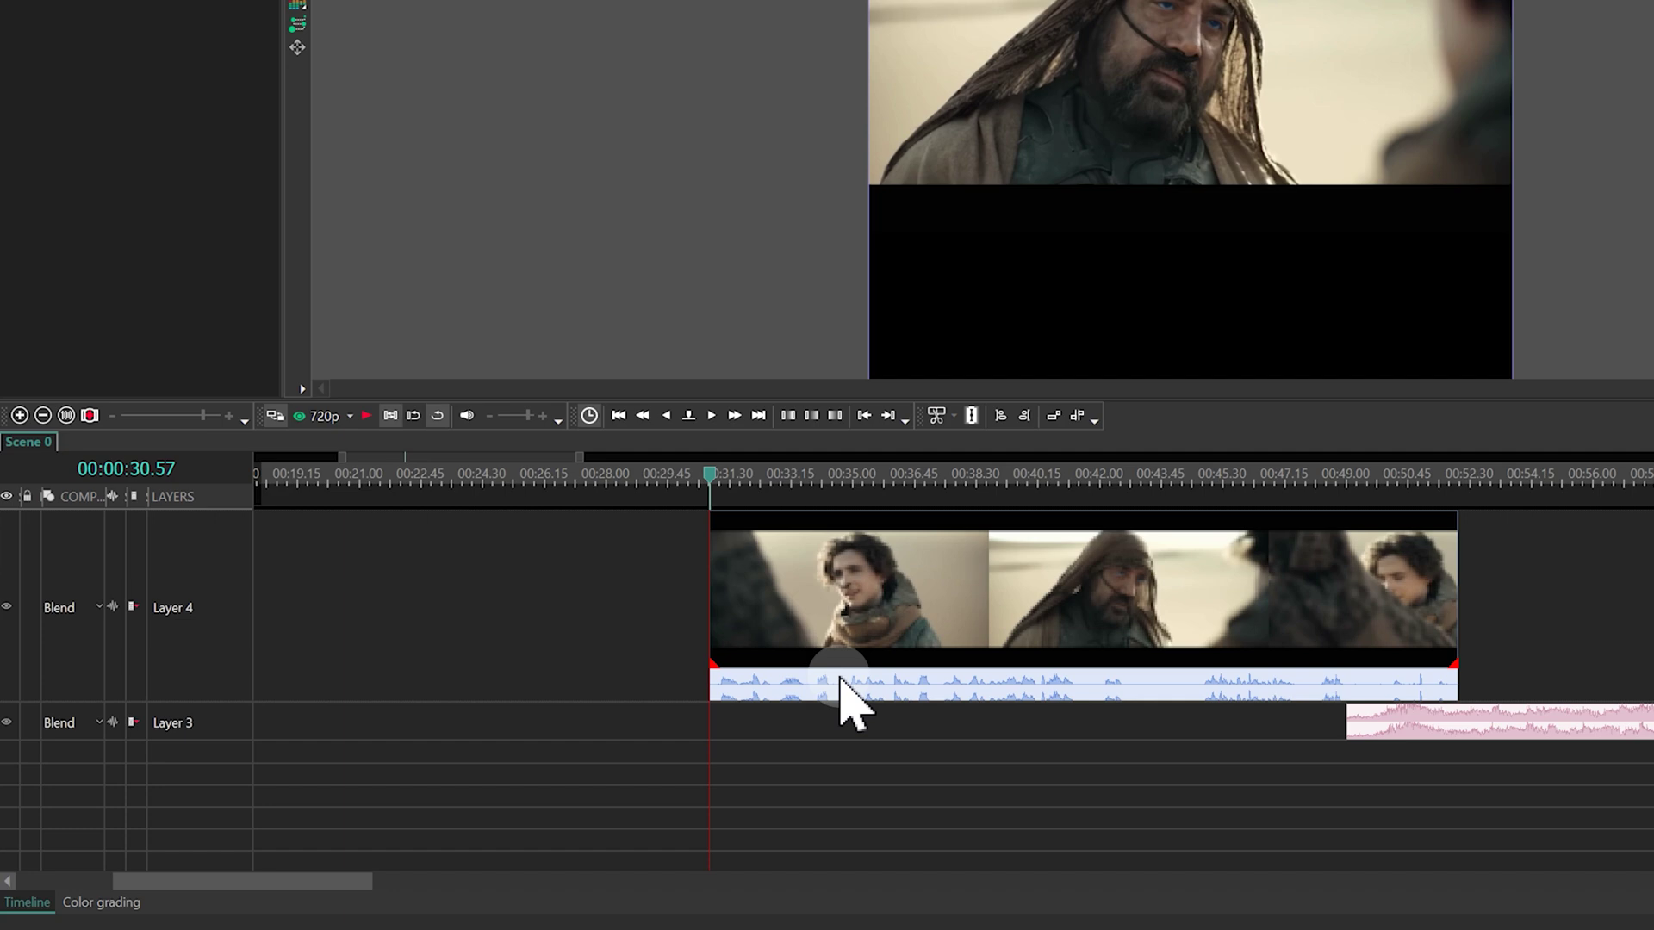
{"action": "left_click", "coordinate": [847, 691]}
{"action": "left_click", "coordinate": [971, 417]}
{"action": "left_click", "coordinate": [915, 598]}
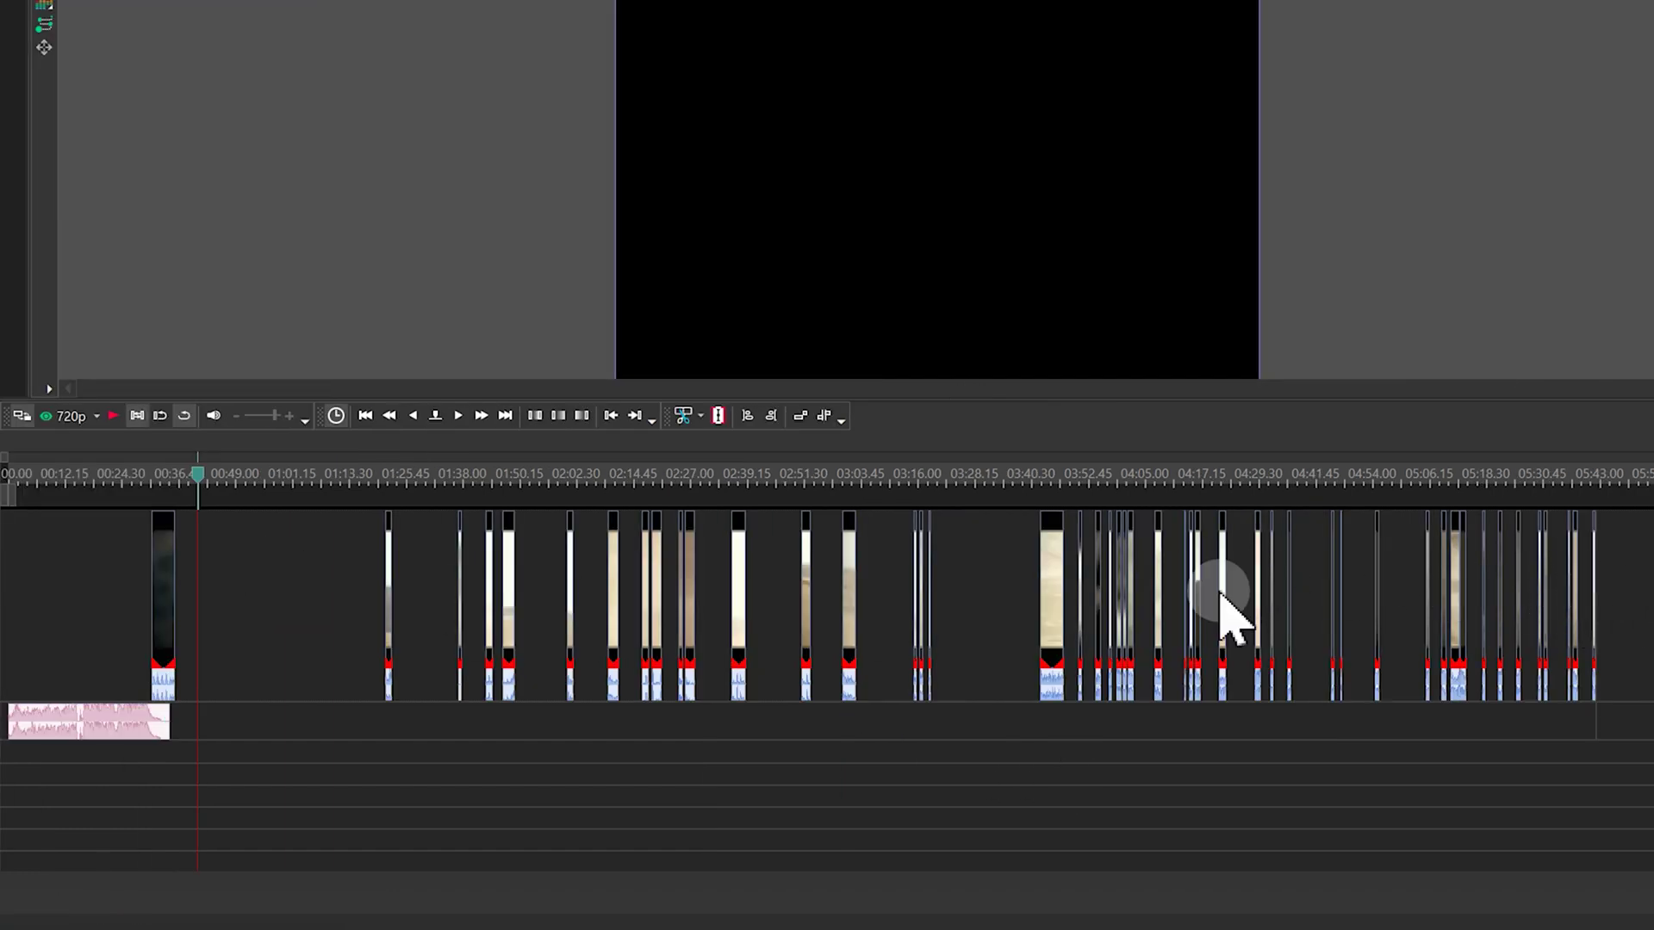
Step: Close the gaps between the remaining Layer 4 clips and move the group to 00:00
{"action": "left_click_drag", "start_coordinate": [1221, 594], "coordinate": [210, 609]}
{"action": "left_click", "coordinate": [801, 424]}
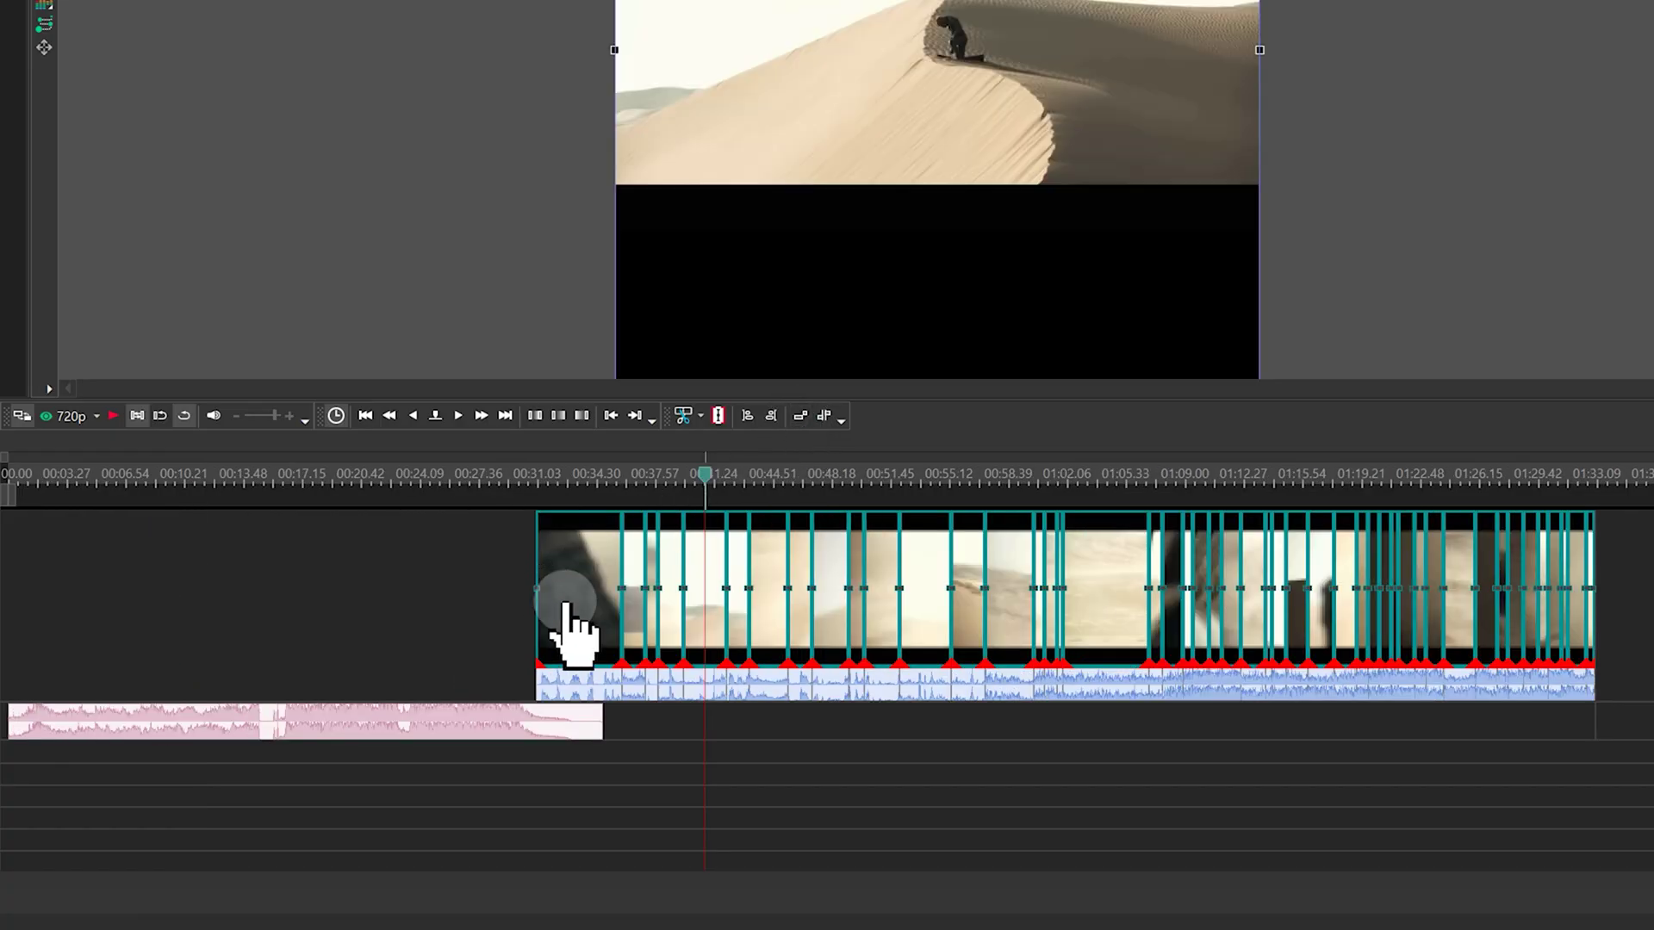
{"action": "left_click_drag", "start_coordinate": [572, 635], "coordinate": [17, 594]}
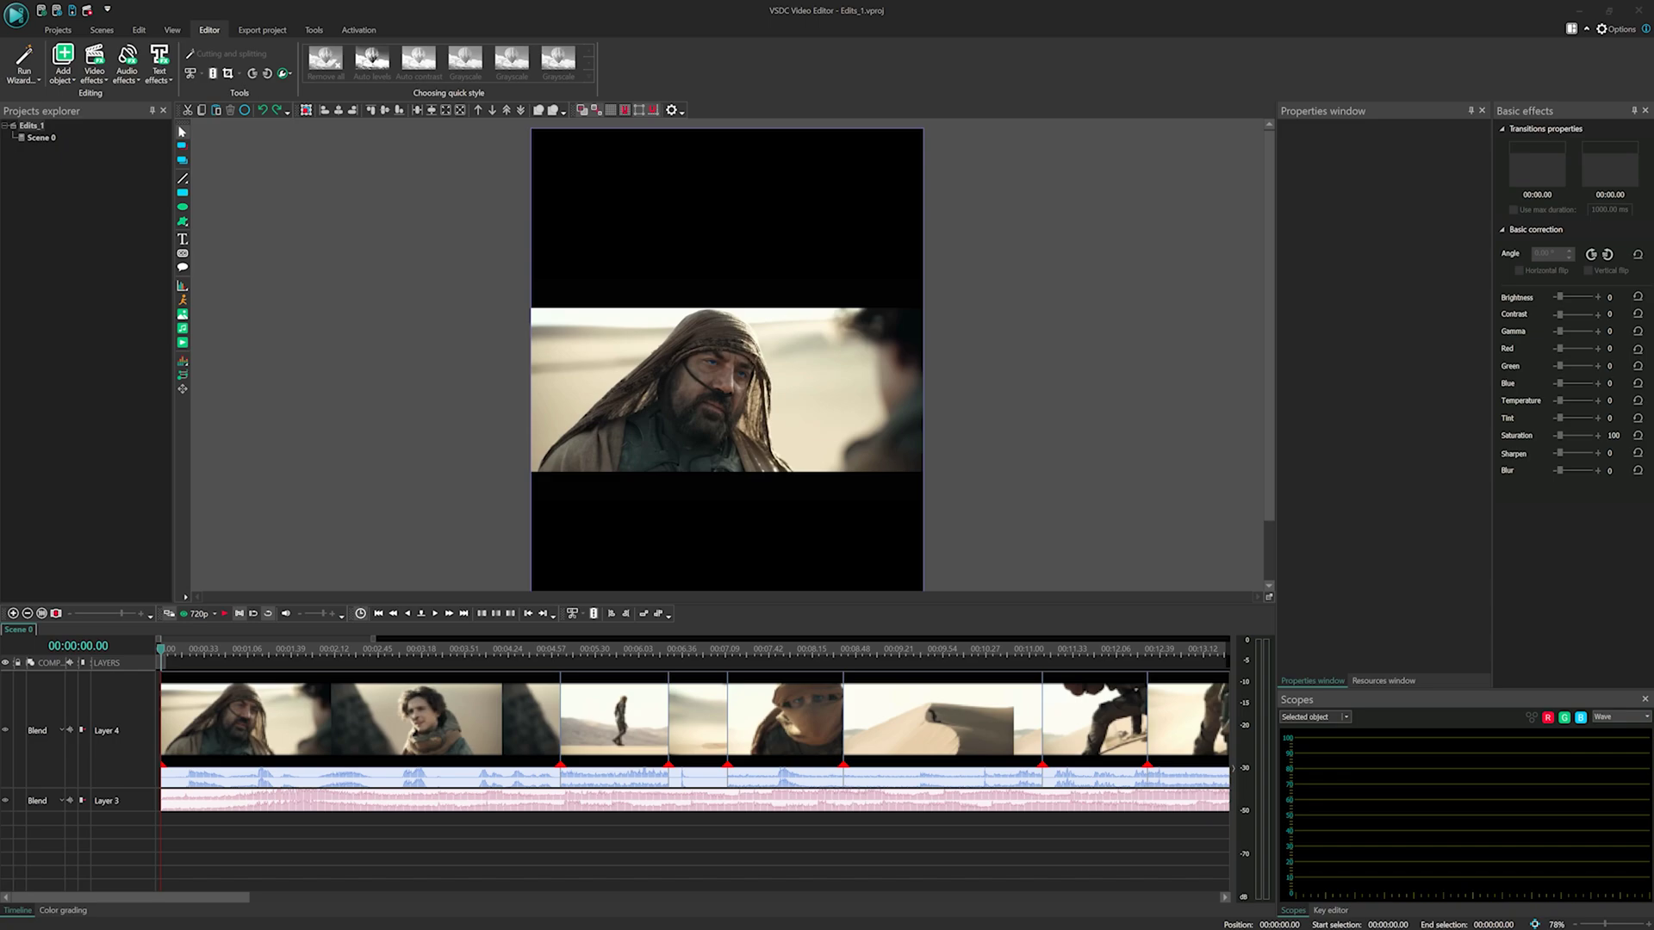
Step: Make the Layer 3 music track taller
{"action": "left_click", "coordinate": [70, 870]}
{"action": "left_click_drag", "start_coordinate": [131, 808], "coordinate": [128, 861]}
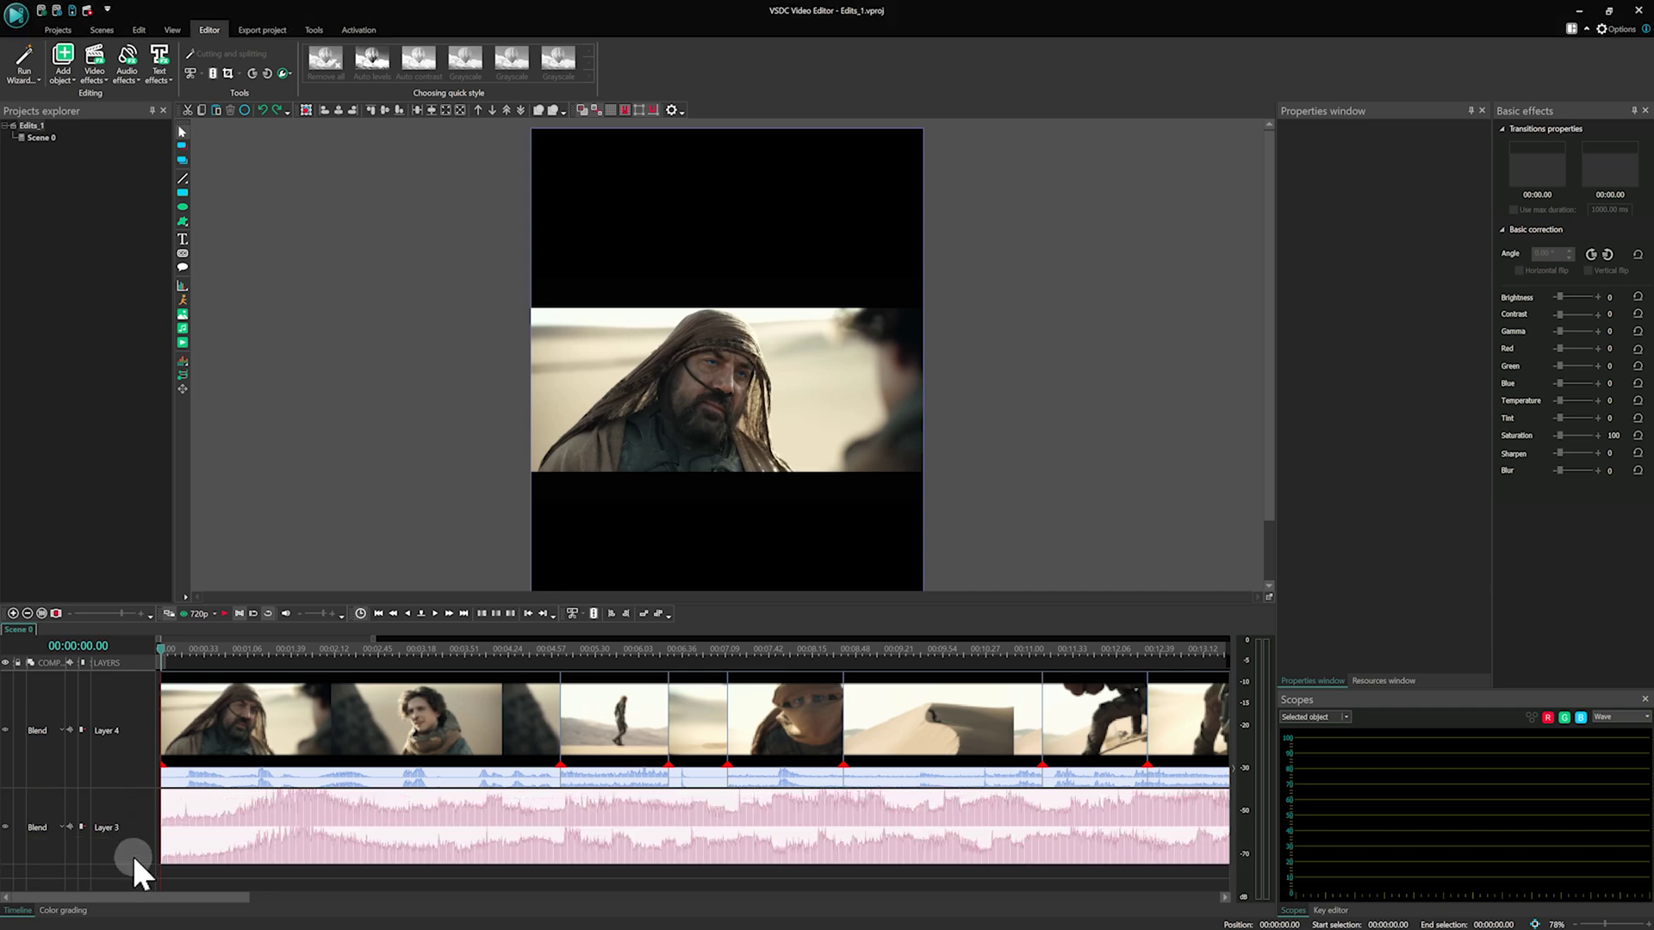
{"action": "left_click", "coordinate": [257, 833]}
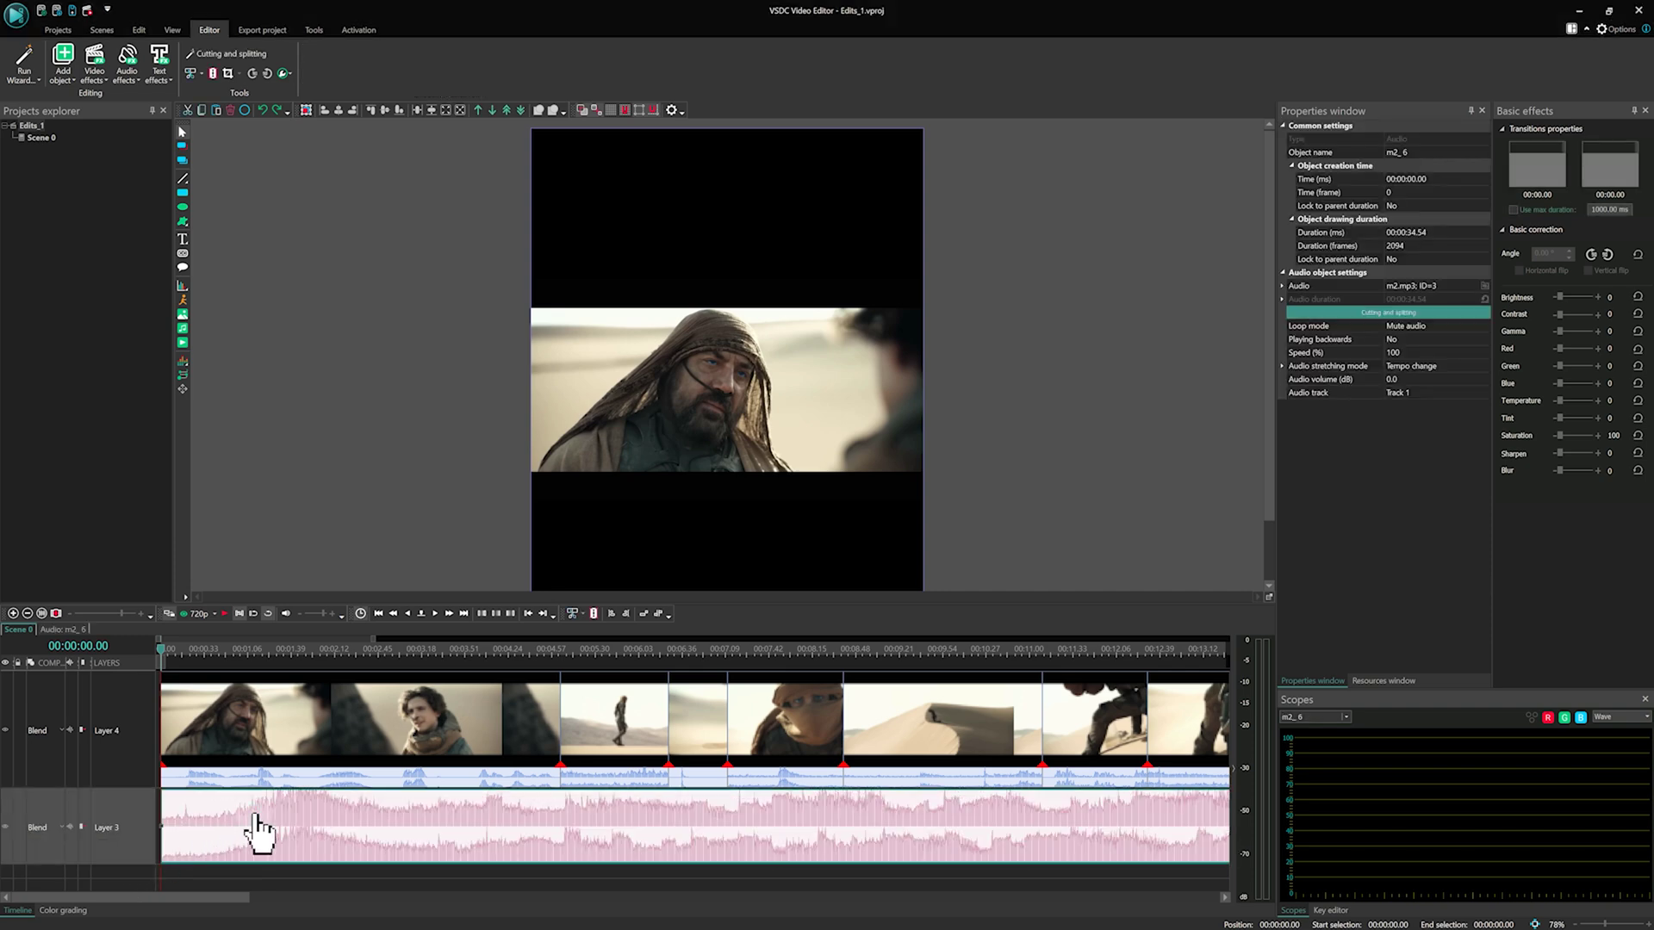
{"action": "left_click", "coordinate": [737, 873]}
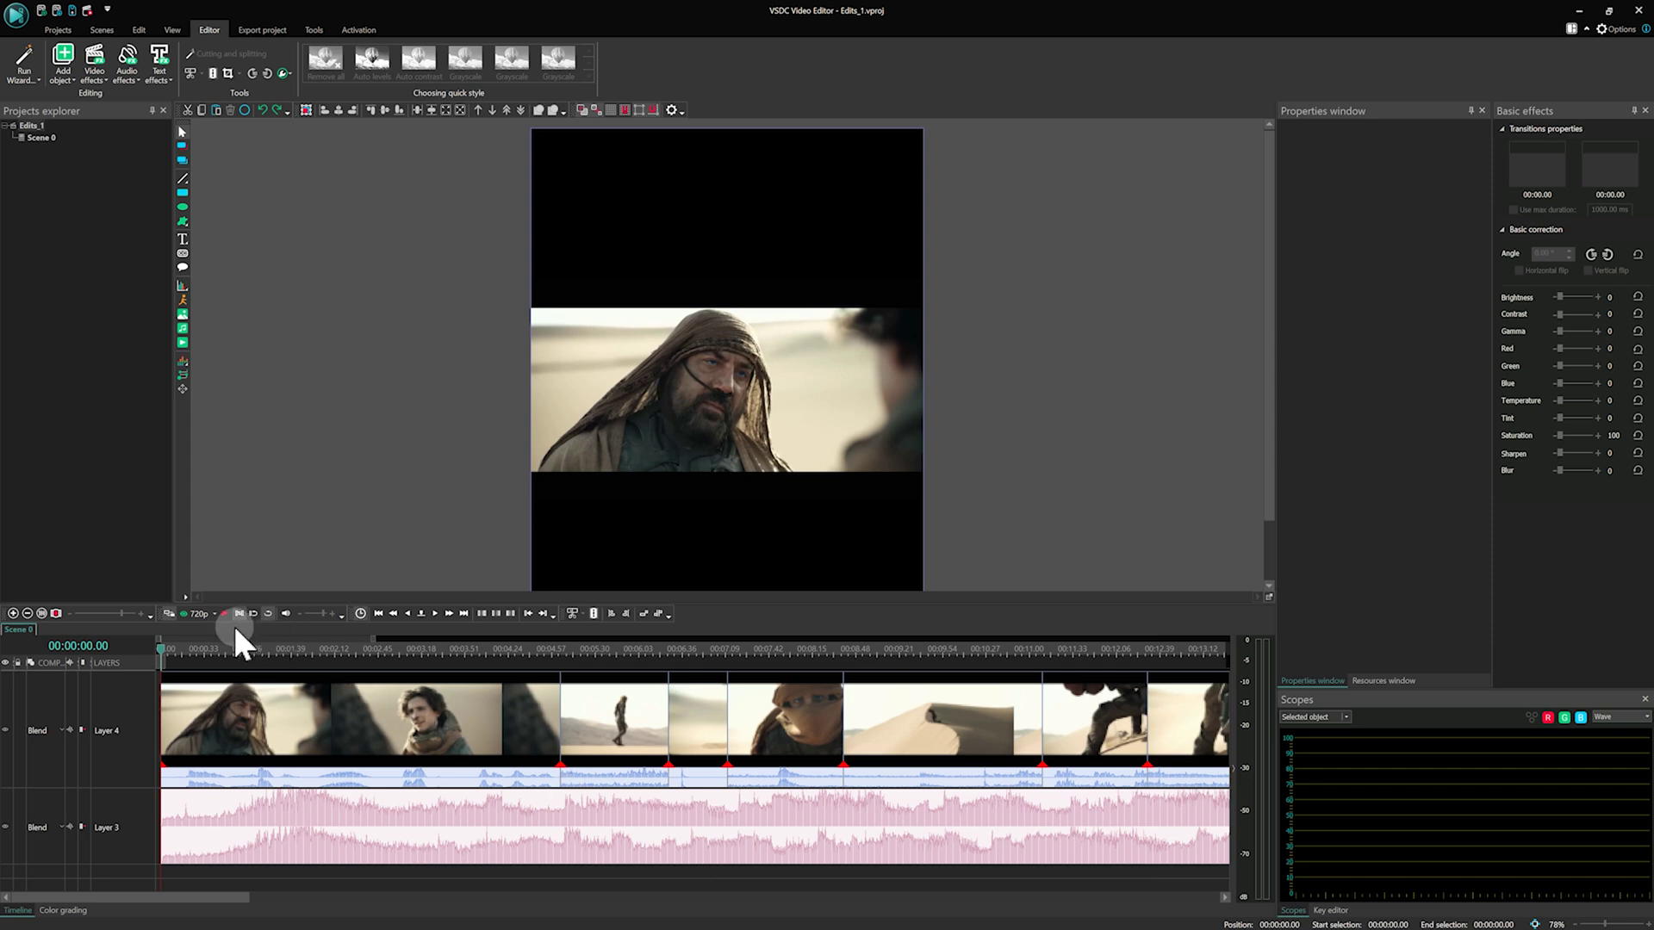
Step: Play the edit and drop a marker on the beat with M
{"action": "left_click", "coordinate": [422, 615]}
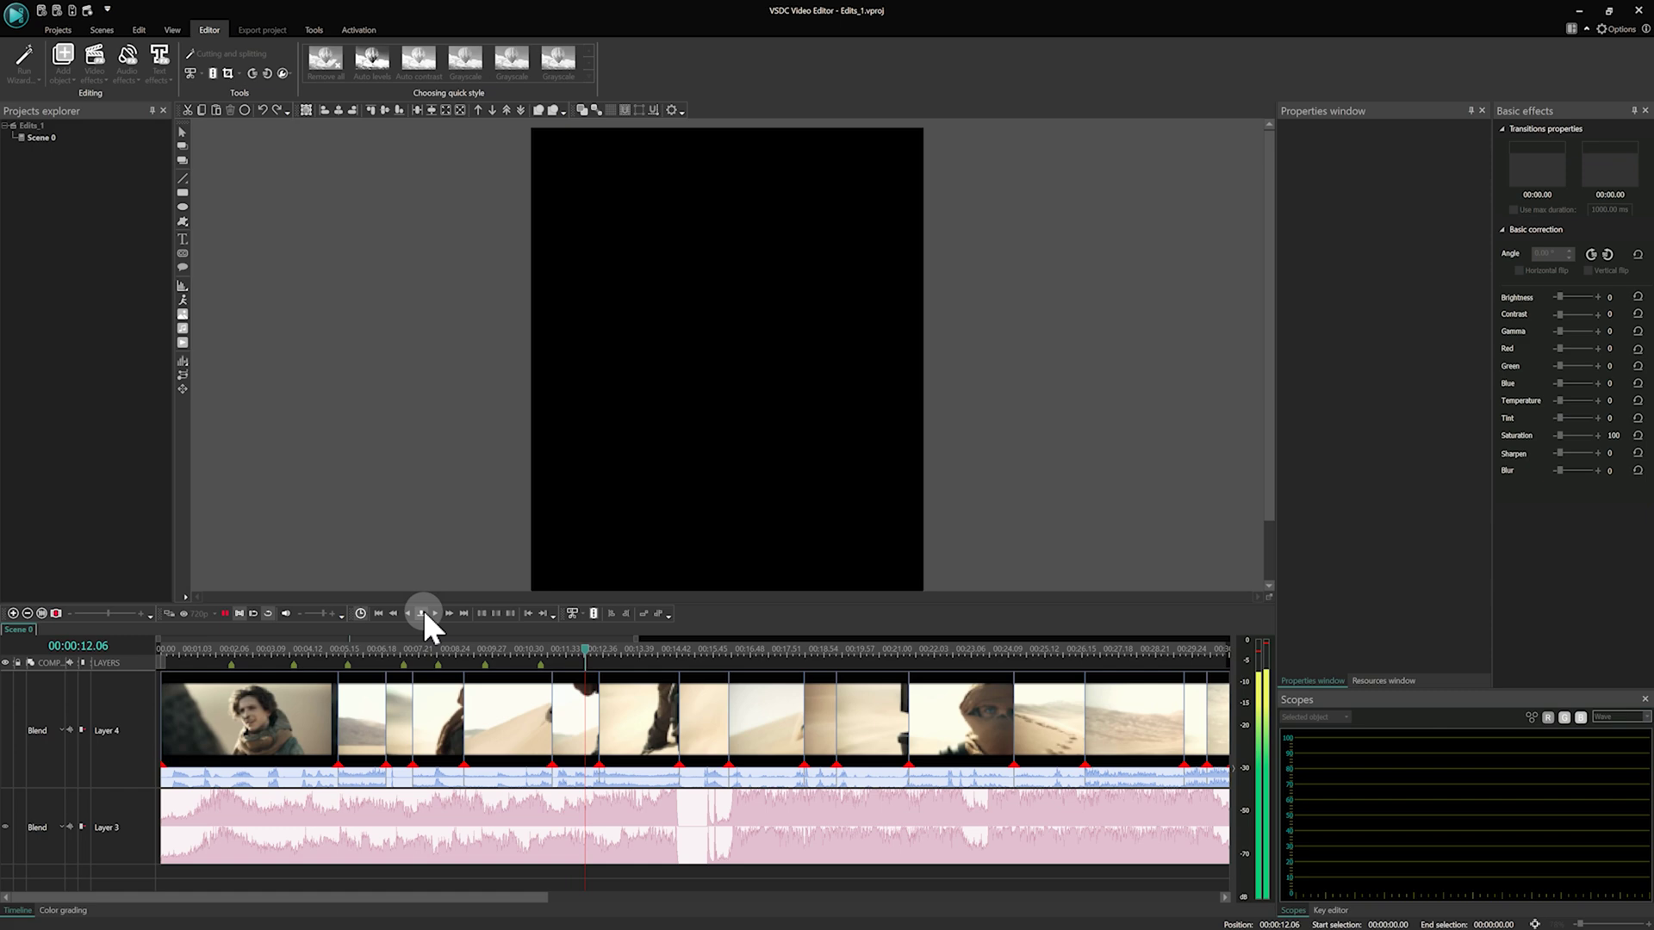
{"action": "key", "text": "m"}
{"action": "key", "text": "m"}
{"action": "key", "text": "m"}
{"action": "key", "text": "m"}
{"action": "key", "text": "m"}
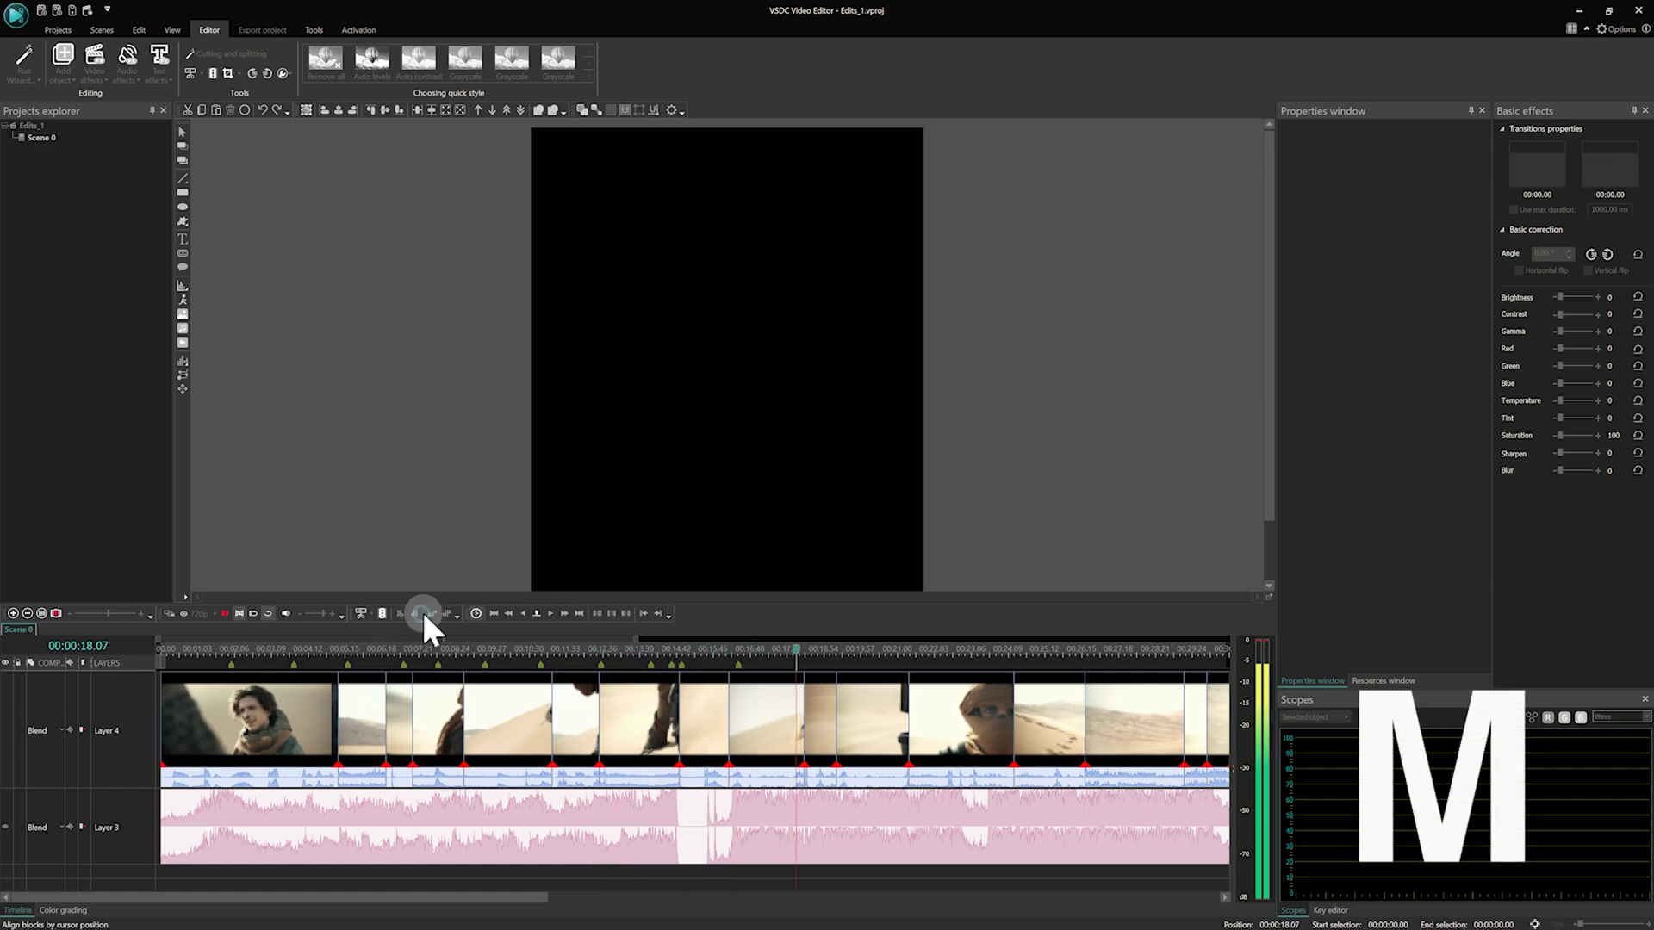
{"action": "left_click", "coordinate": [537, 613]}
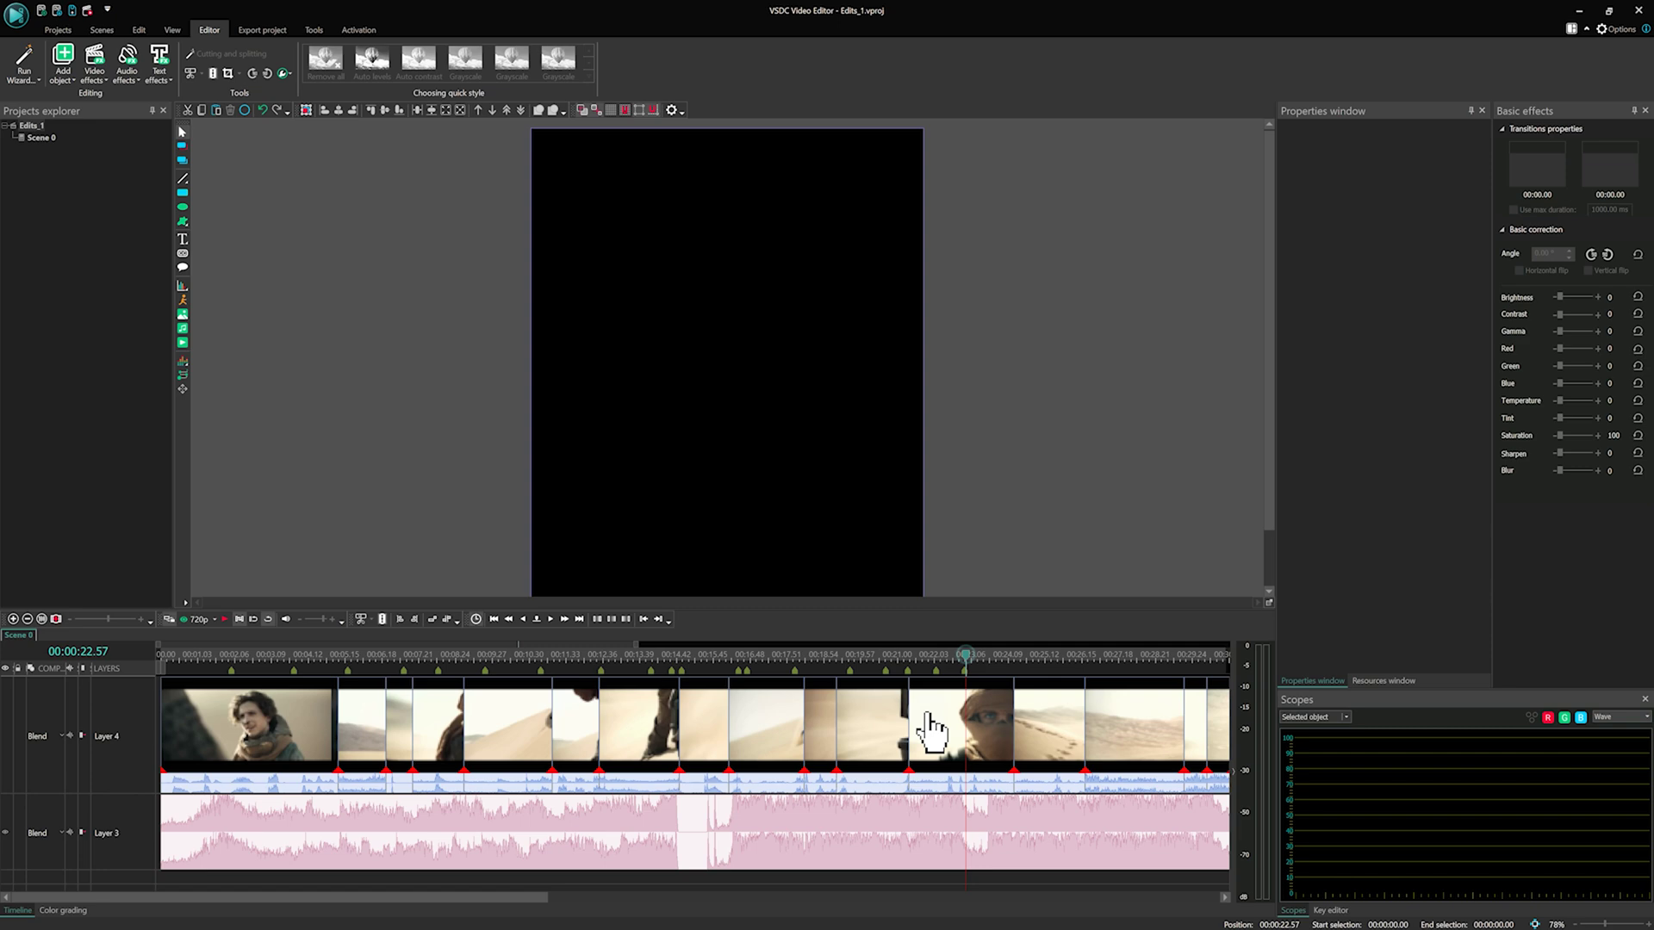
{"action": "left_click", "coordinate": [538, 613]}
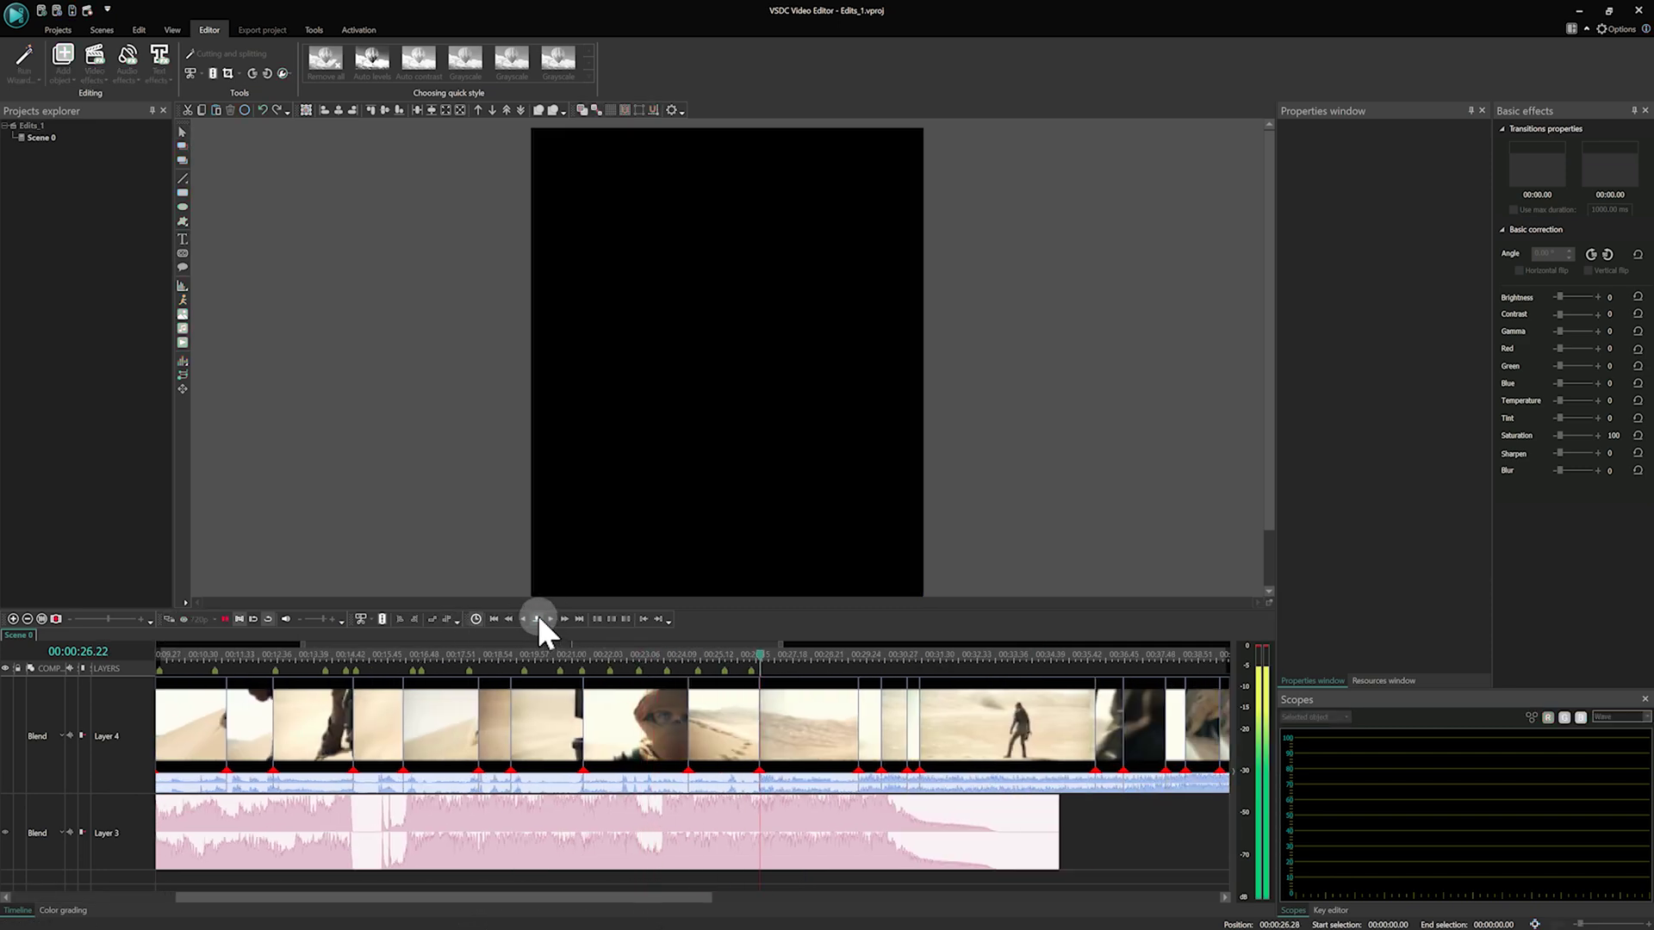
Step: Move the playhead near the start and open a marker's settings to check them
{"action": "left_click", "coordinate": [532, 652]}
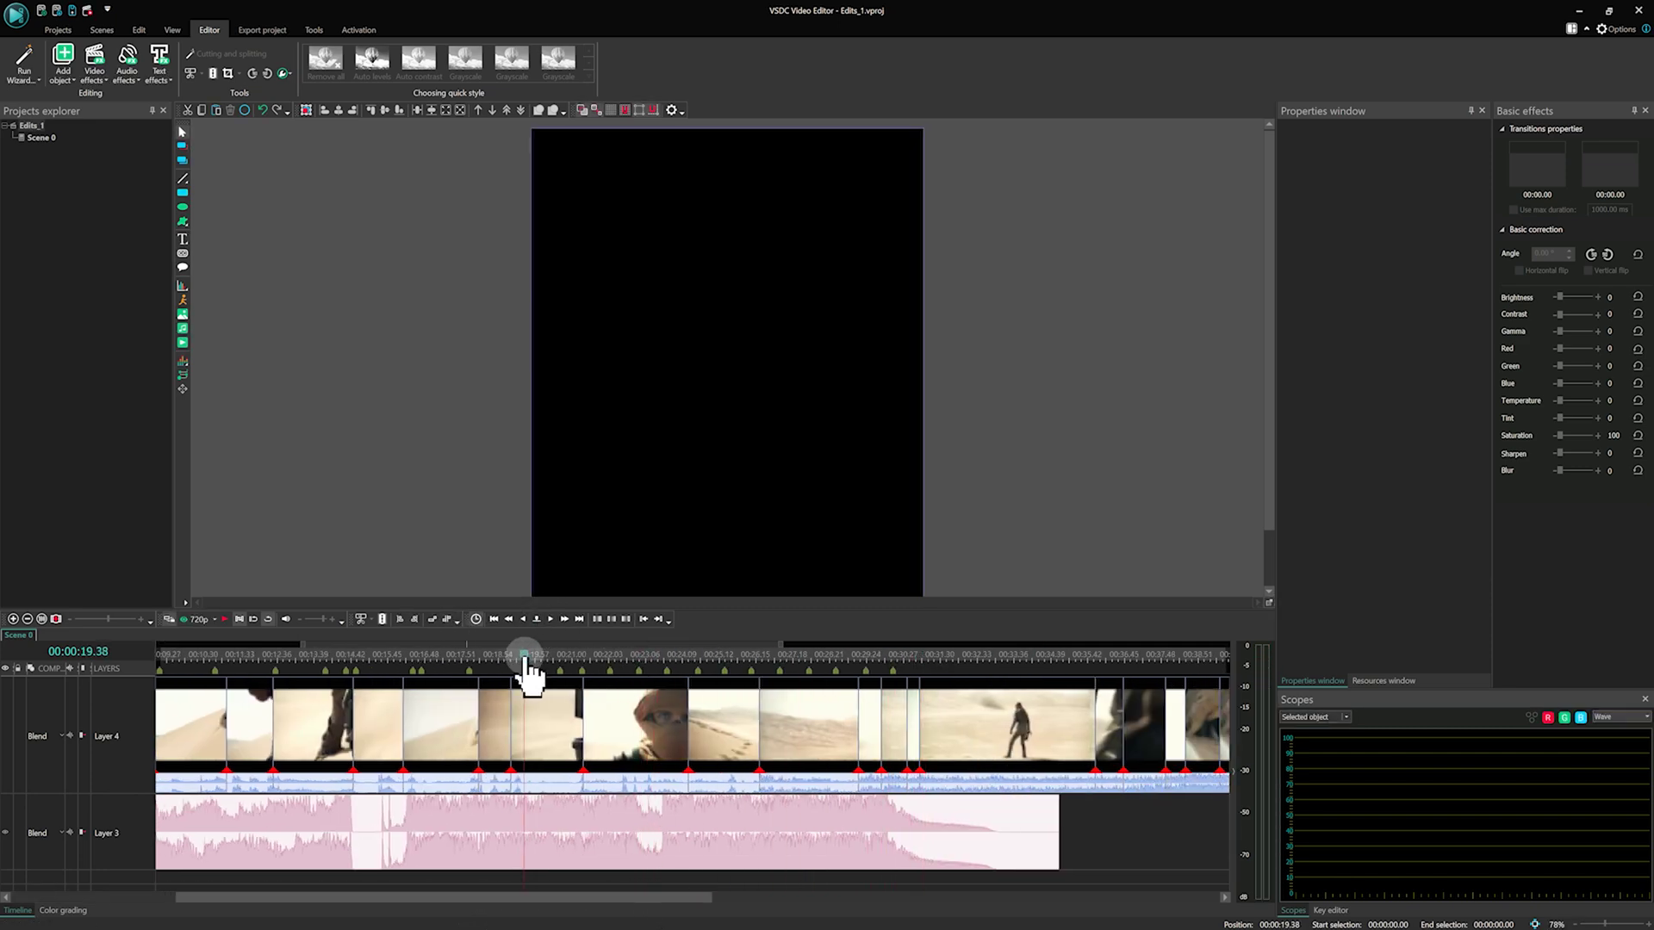
{"action": "left_click", "coordinate": [122, 900]}
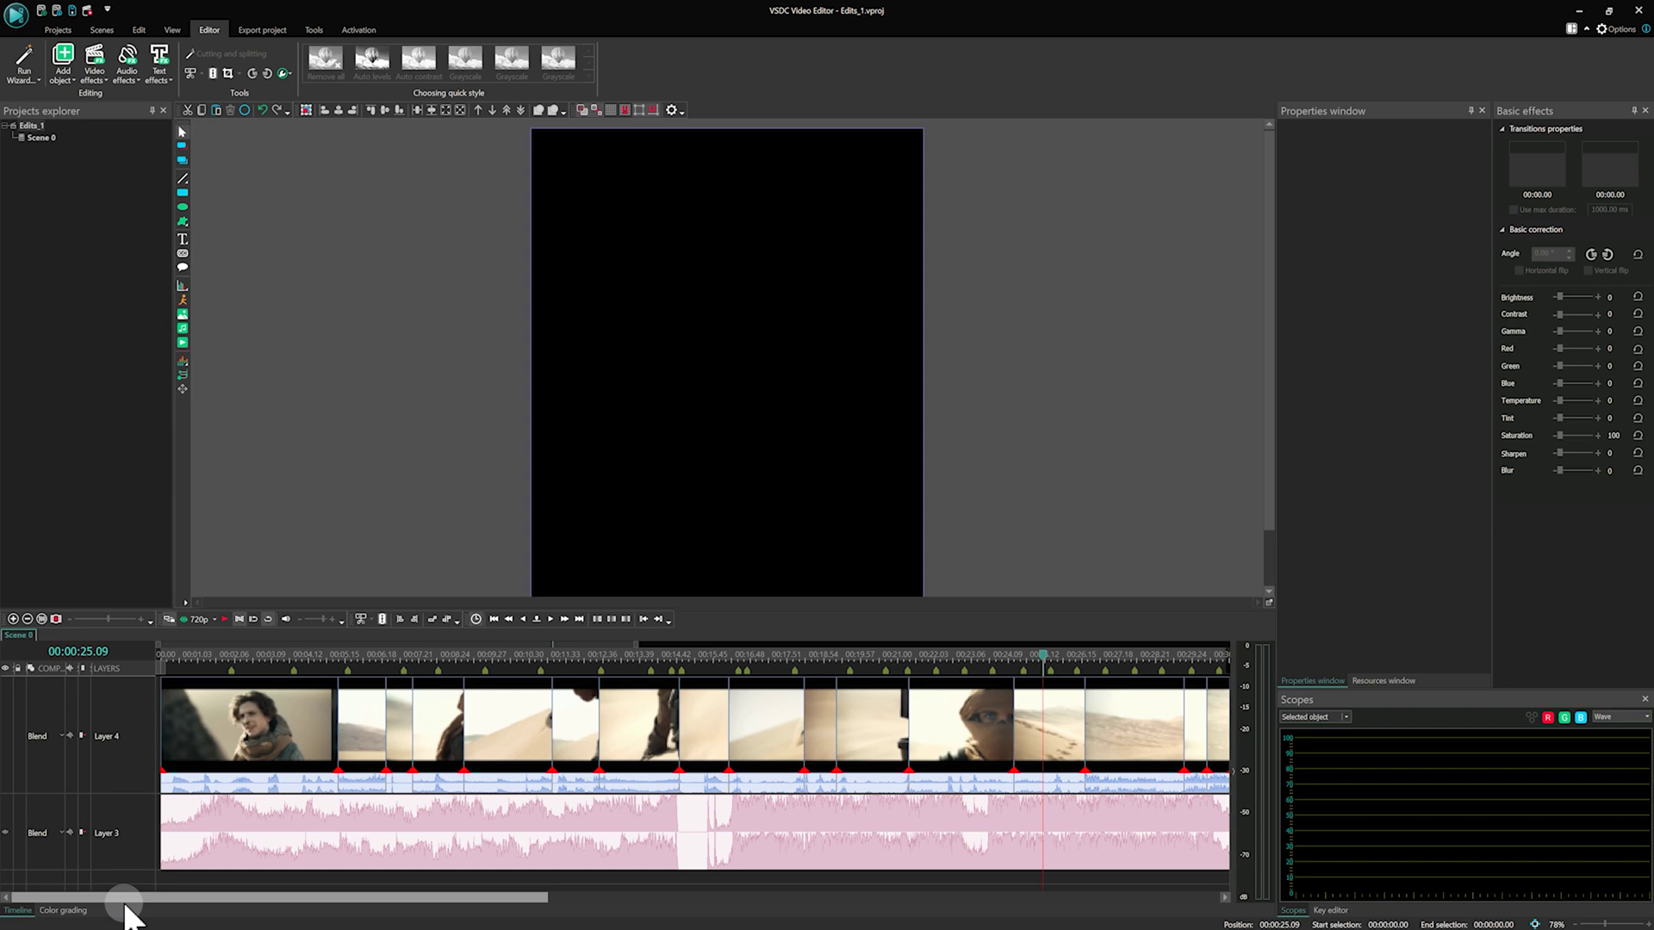
{"action": "left_click", "coordinate": [297, 661]}
{"action": "left_click_drag", "start_coordinate": [349, 674], "coordinate": [420, 658]}
{"action": "double_click", "coordinate": [526, 664]}
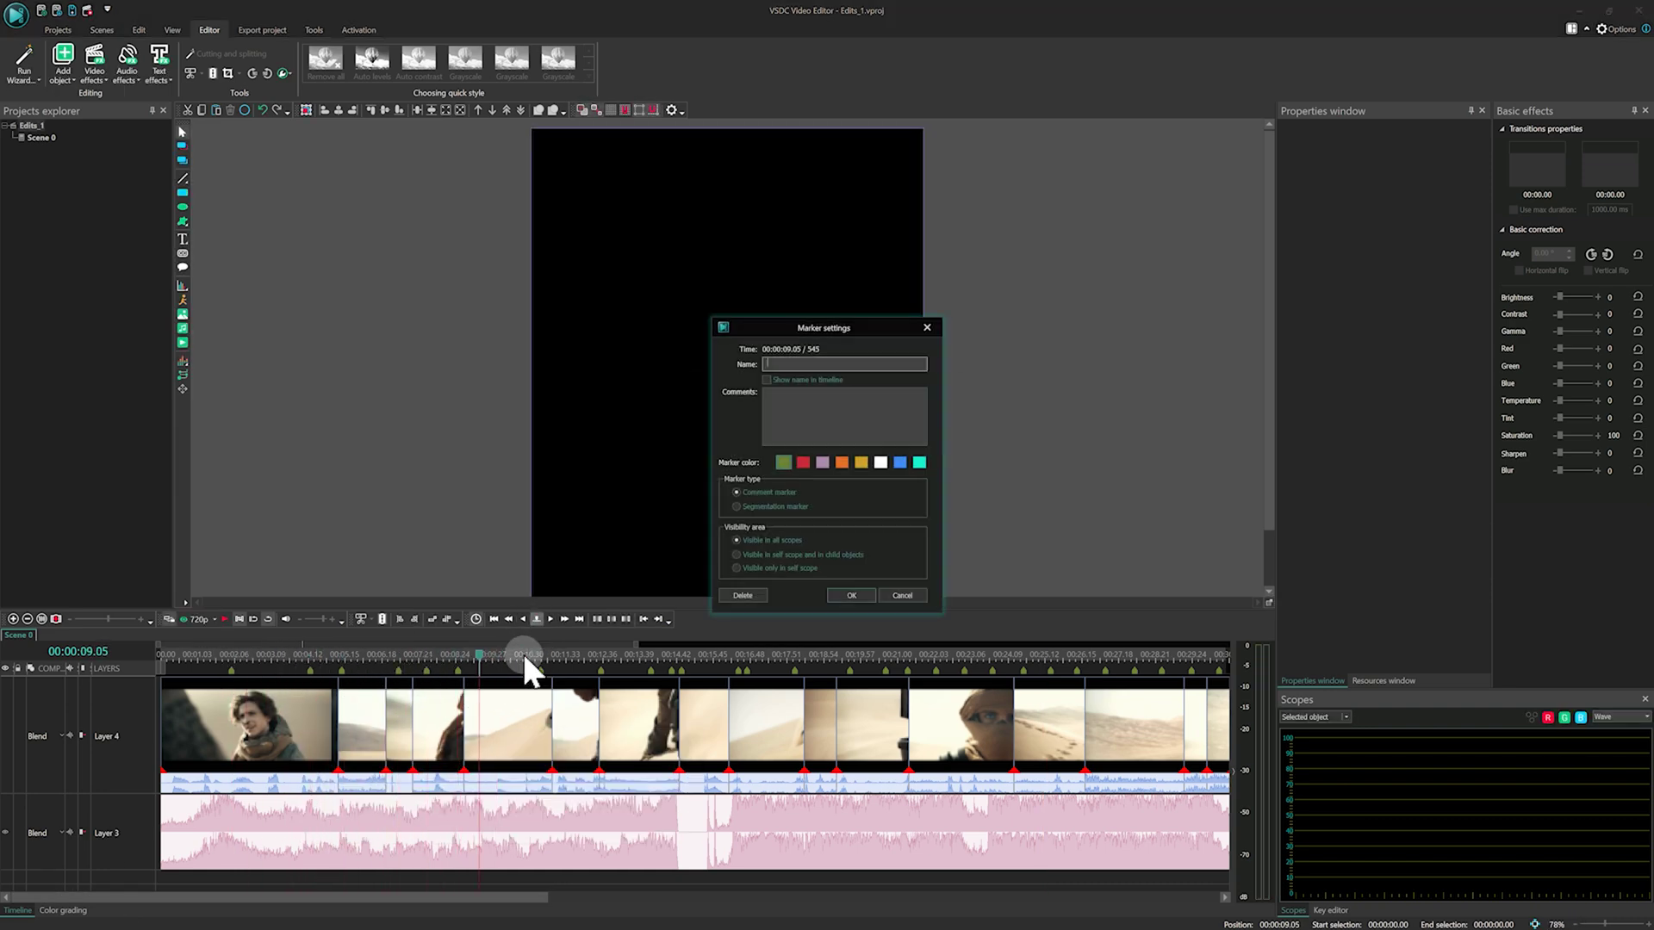
{"action": "key", "text": "Escape"}
{"action": "left_click", "coordinate": [482, 657]}
{"action": "left_click_drag", "start_coordinate": [480, 661], "coordinate": [738, 681]}
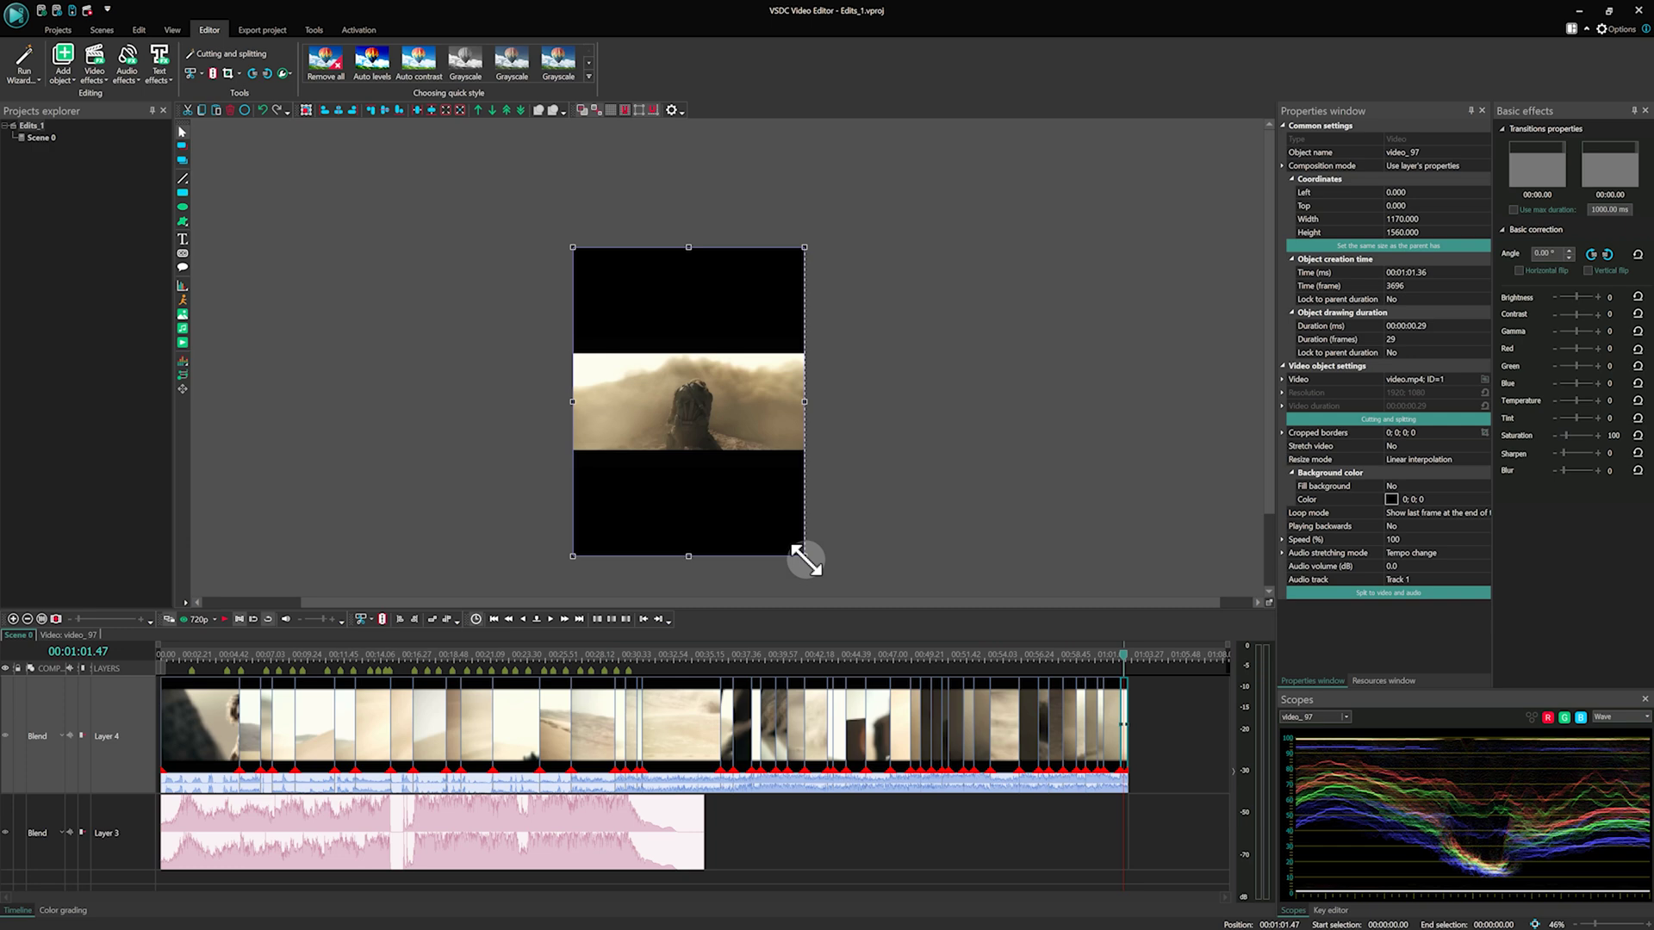
Step: Scale the desert clip up in the preview and recentre it to fill the frame height
{"action": "left_click_drag", "start_coordinate": [805, 560], "coordinate": [1119, 689]}
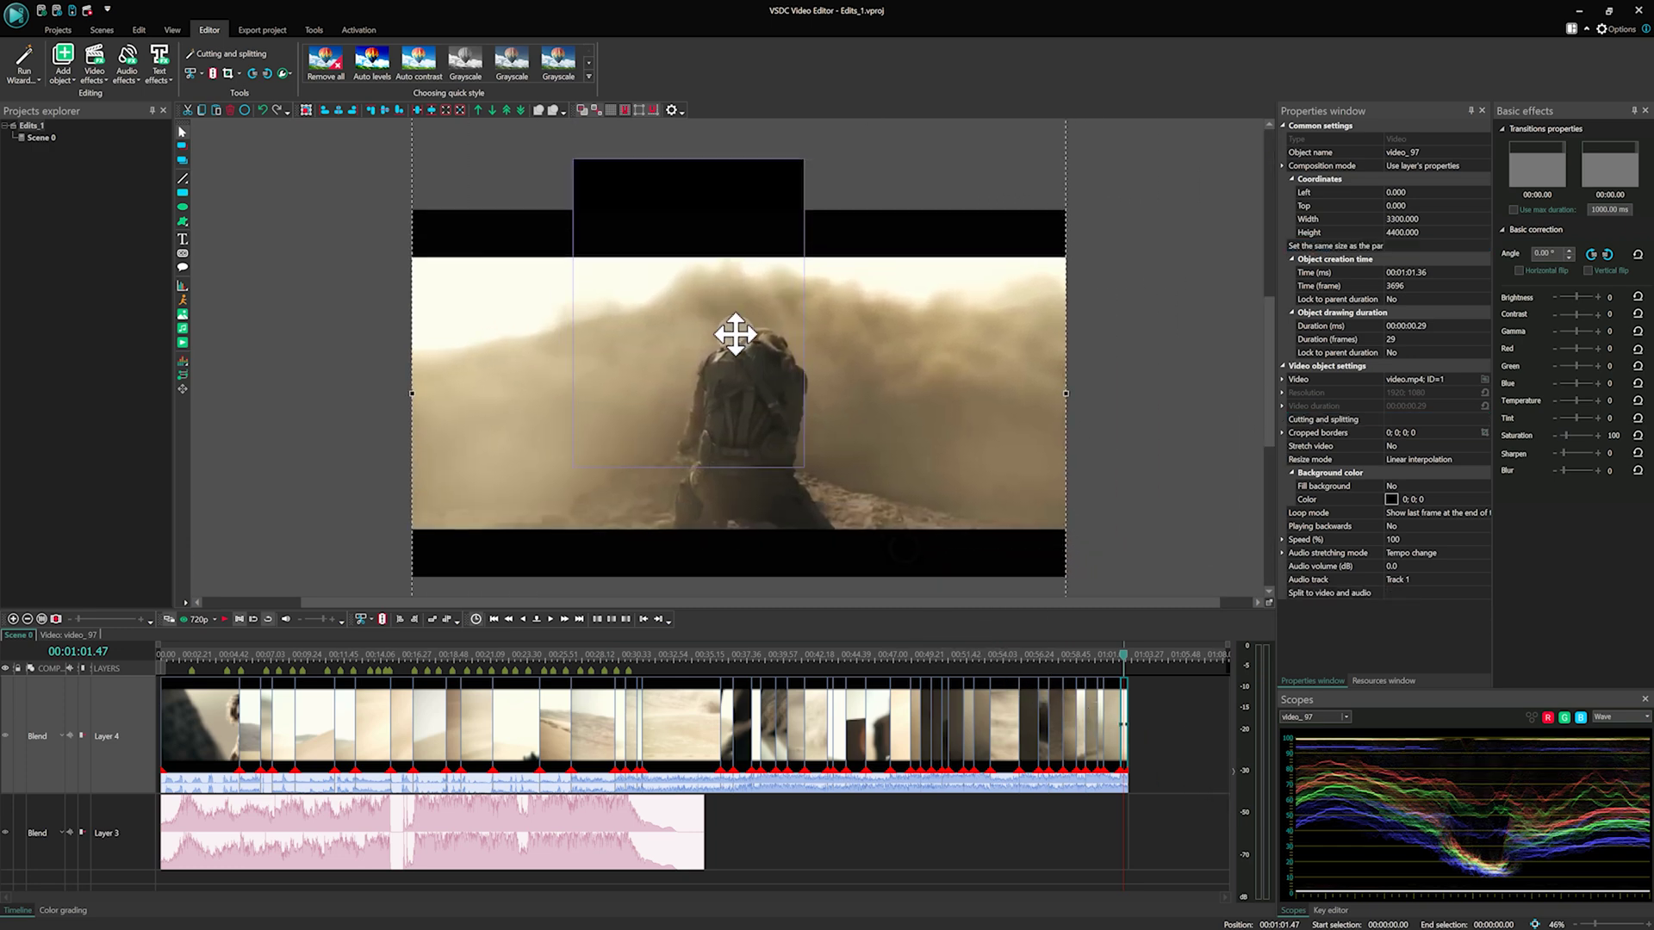
{"action": "left_click_drag", "start_coordinate": [734, 334], "coordinate": [706, 222]}
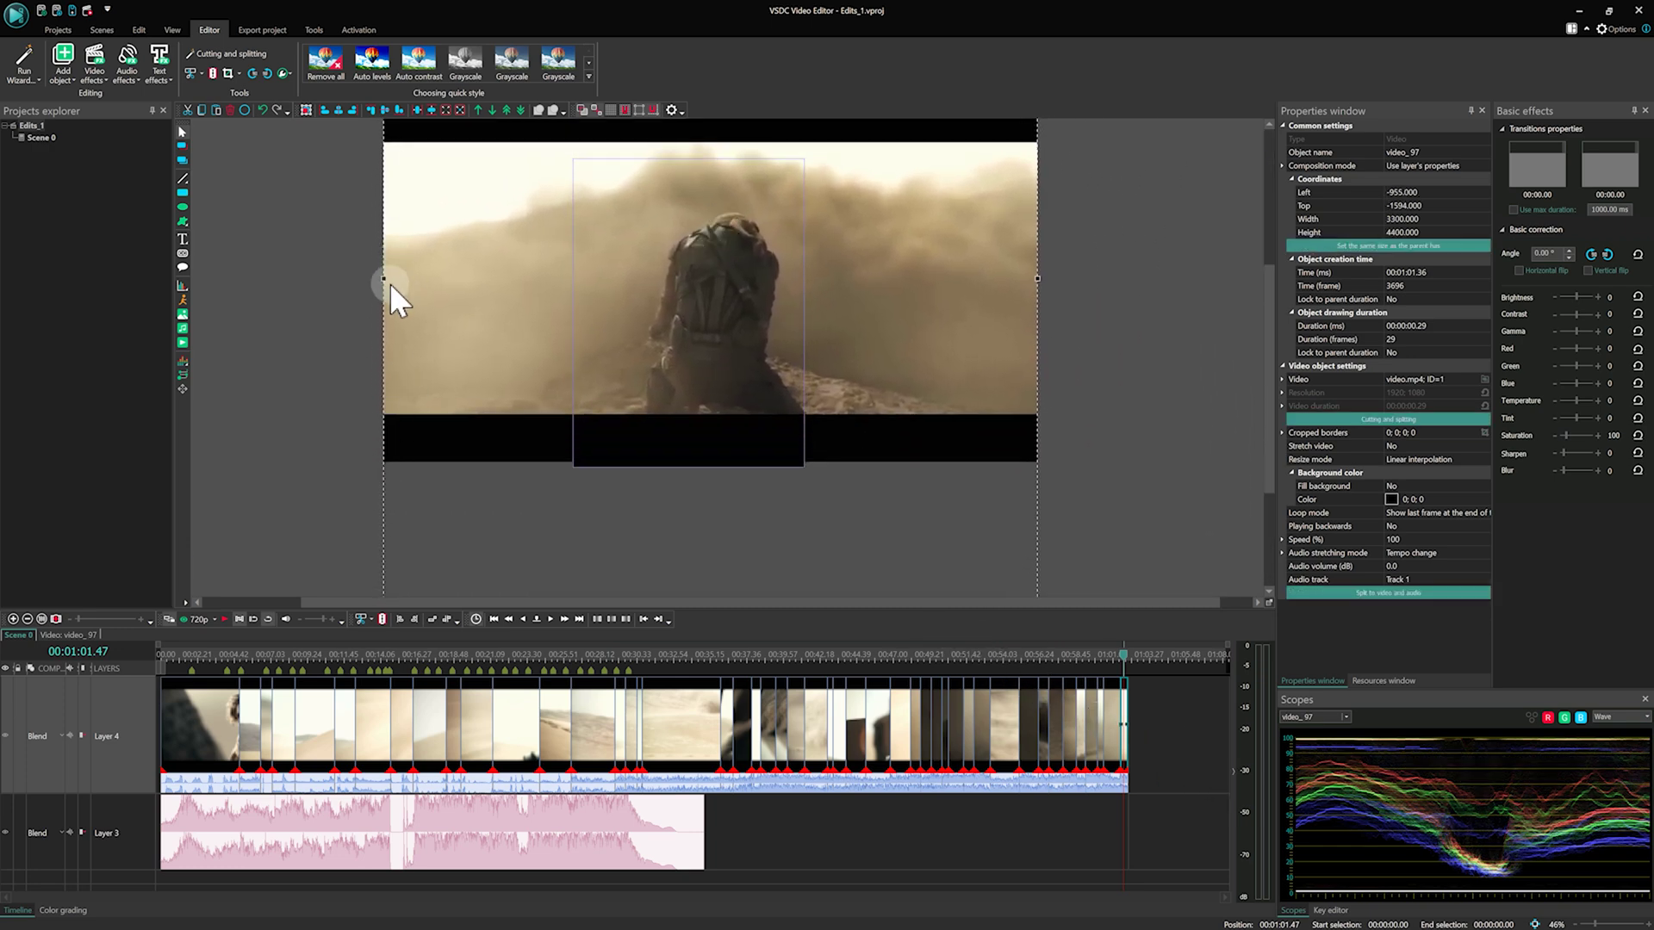
{"action": "left_click_drag", "start_coordinate": [382, 278], "coordinate": [199, 277]}
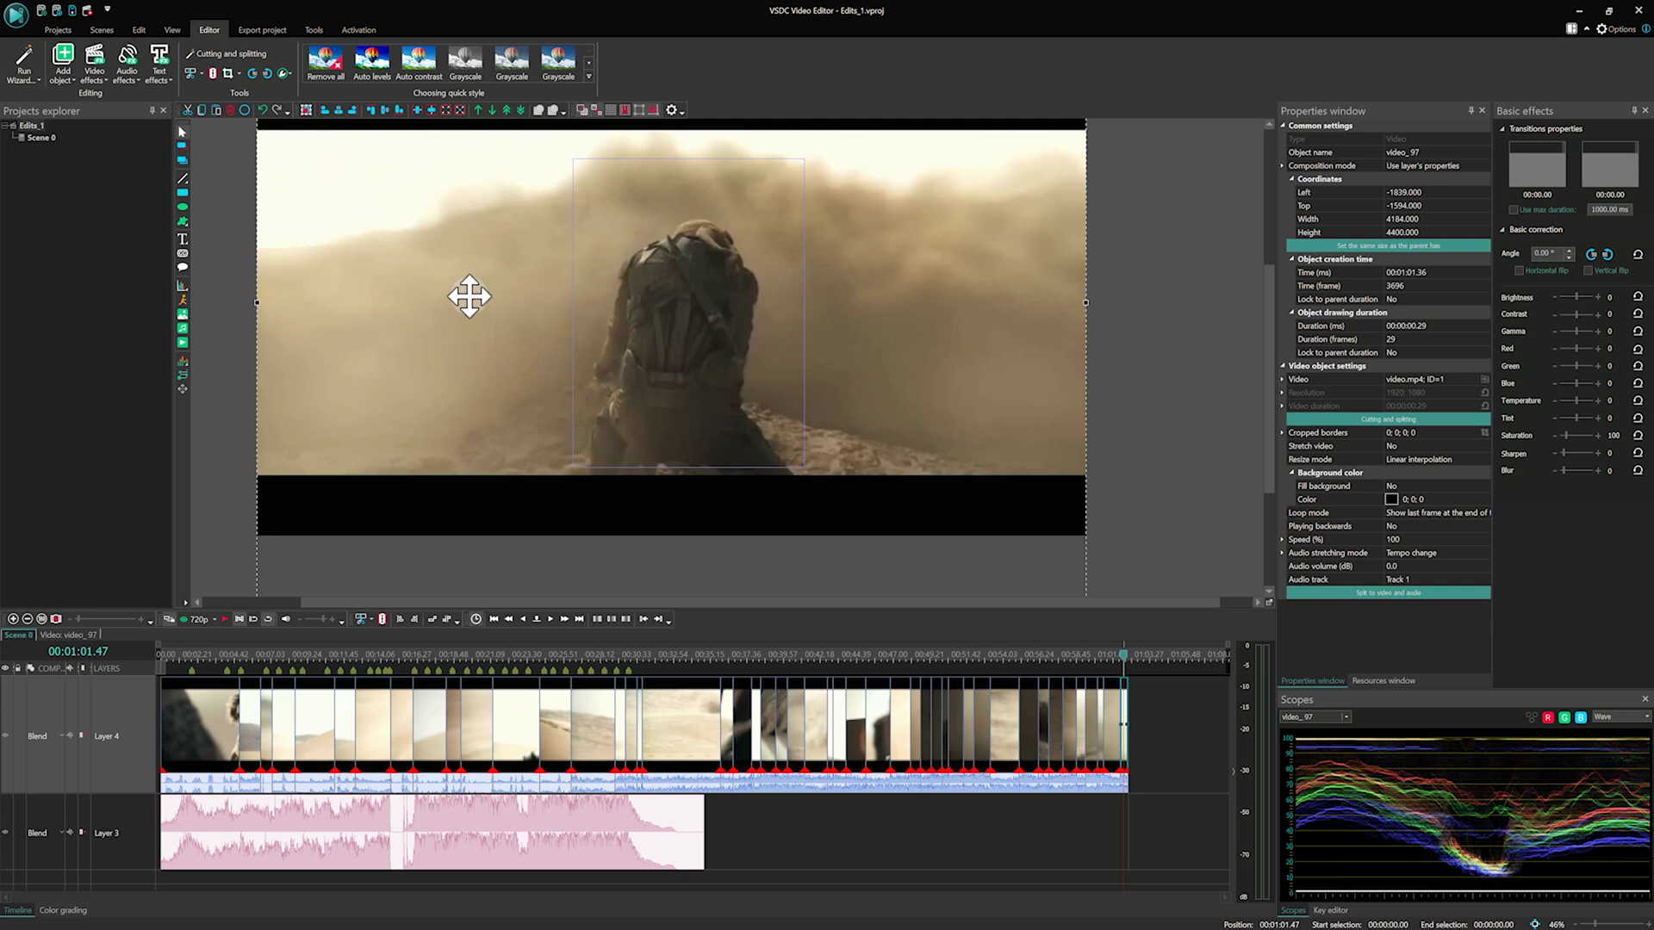
{"action": "left_click_drag", "start_coordinate": [476, 300], "coordinate": [477, 306]}
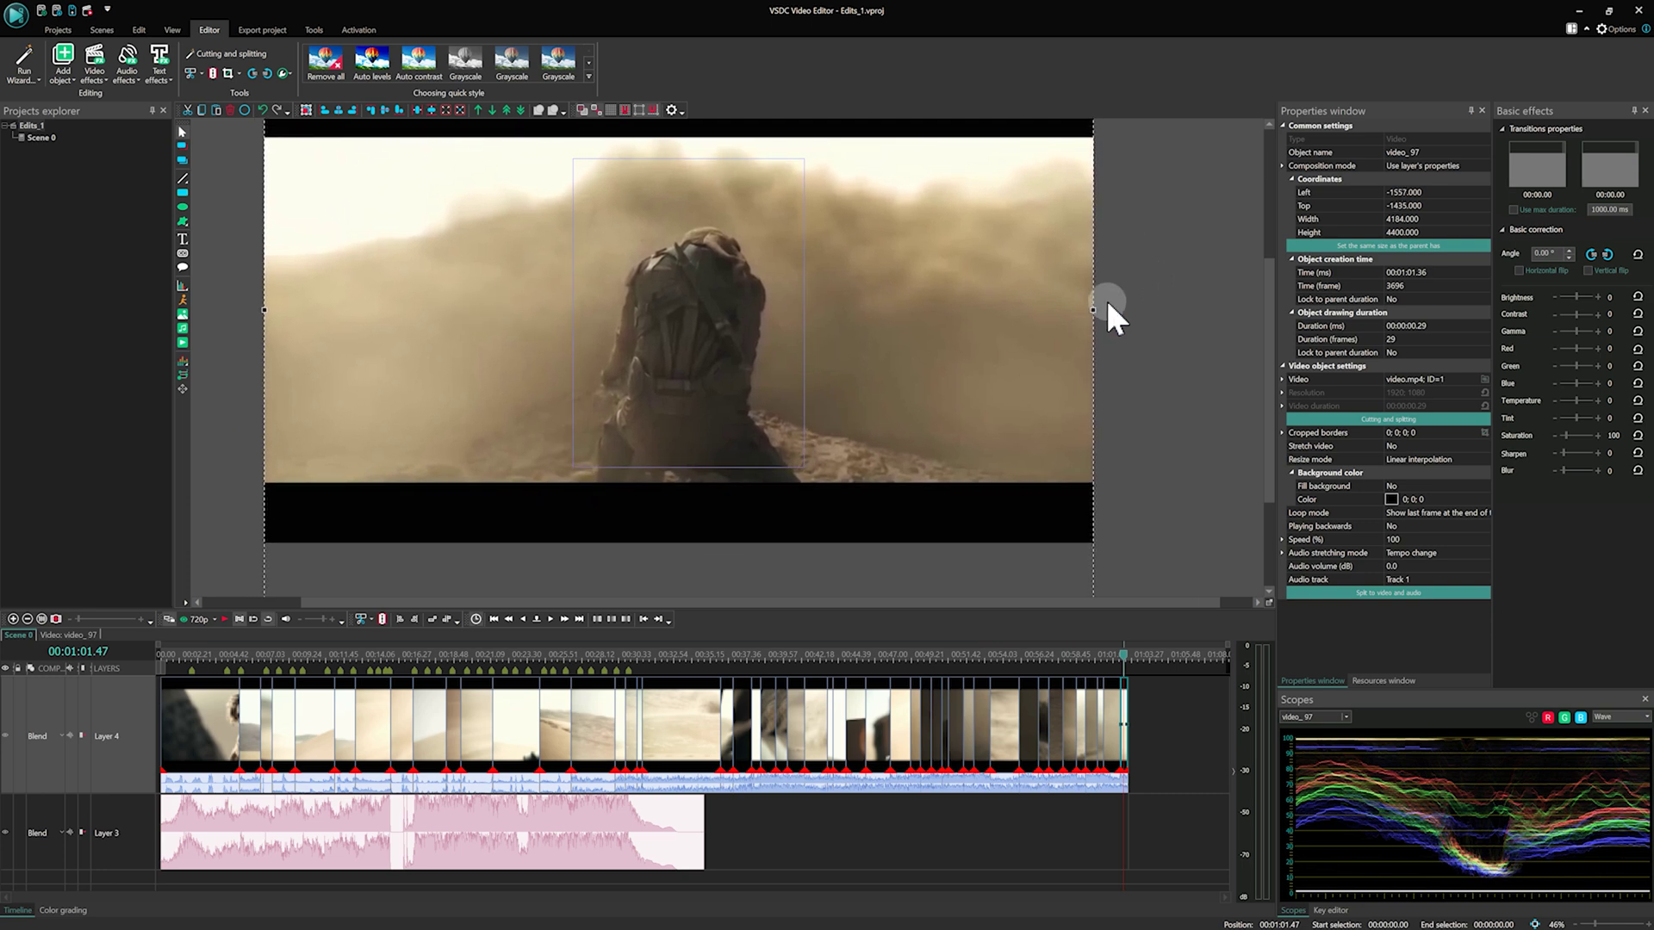
Step: Give all Layer 4 clips Left -1417, Top -1450, Width 3916 and Height 4400
{"action": "left_click_drag", "start_coordinate": [1089, 309], "coordinate": [958, 313]}
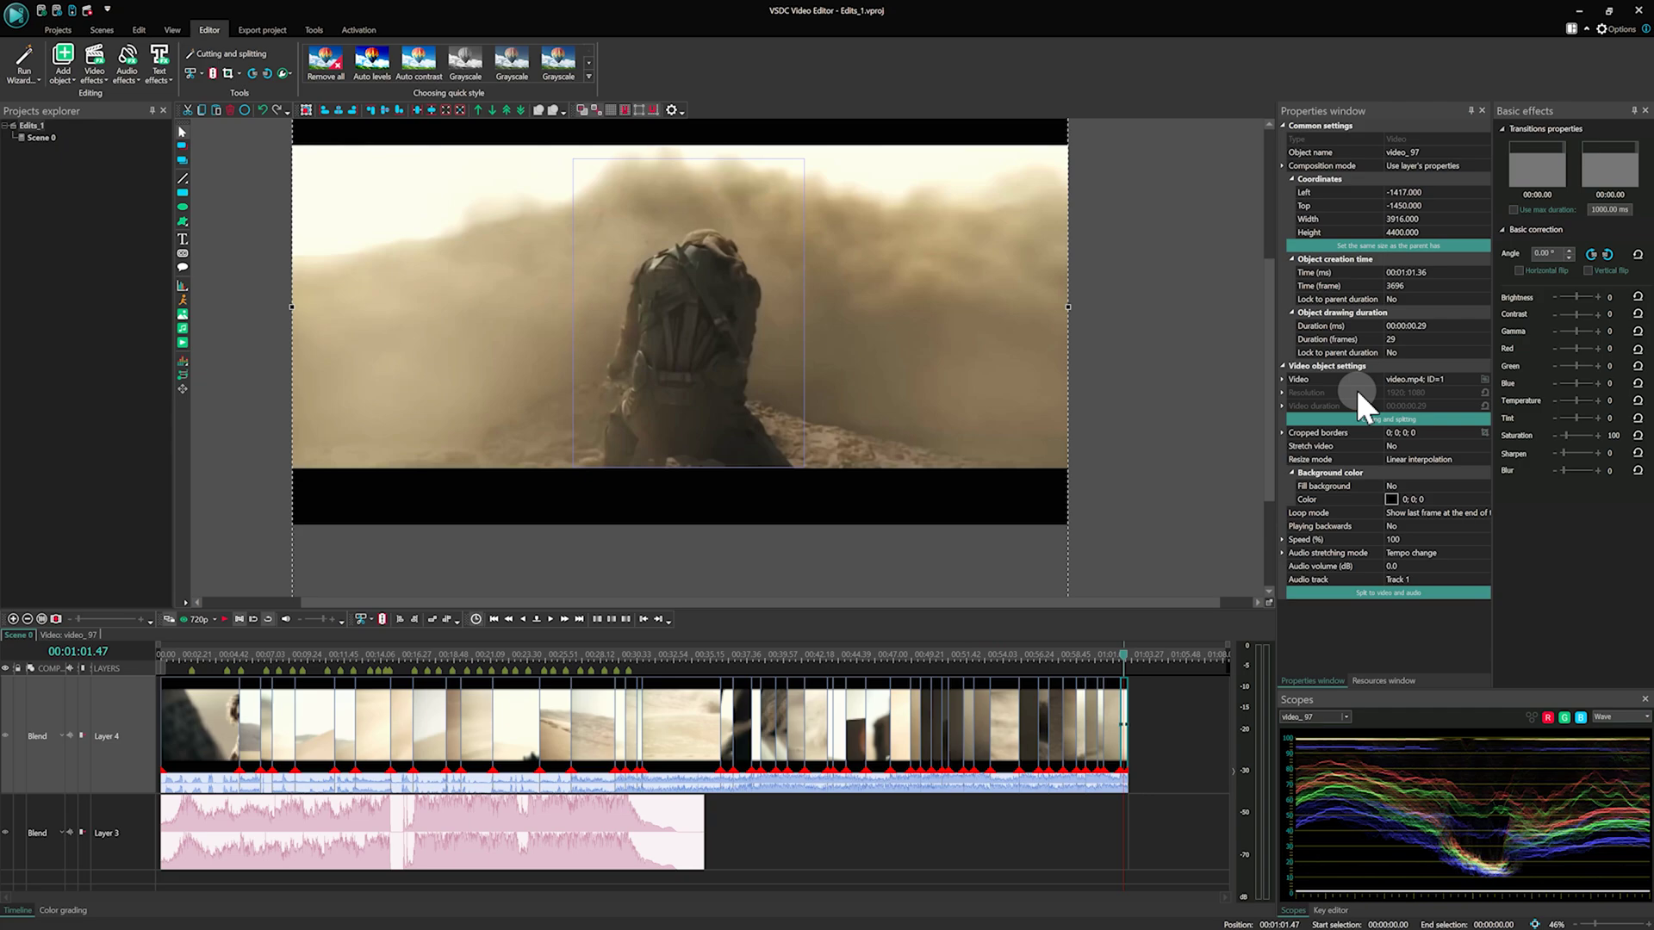
{"action": "left_click_drag", "start_coordinate": [1191, 716], "coordinate": [241, 689]}
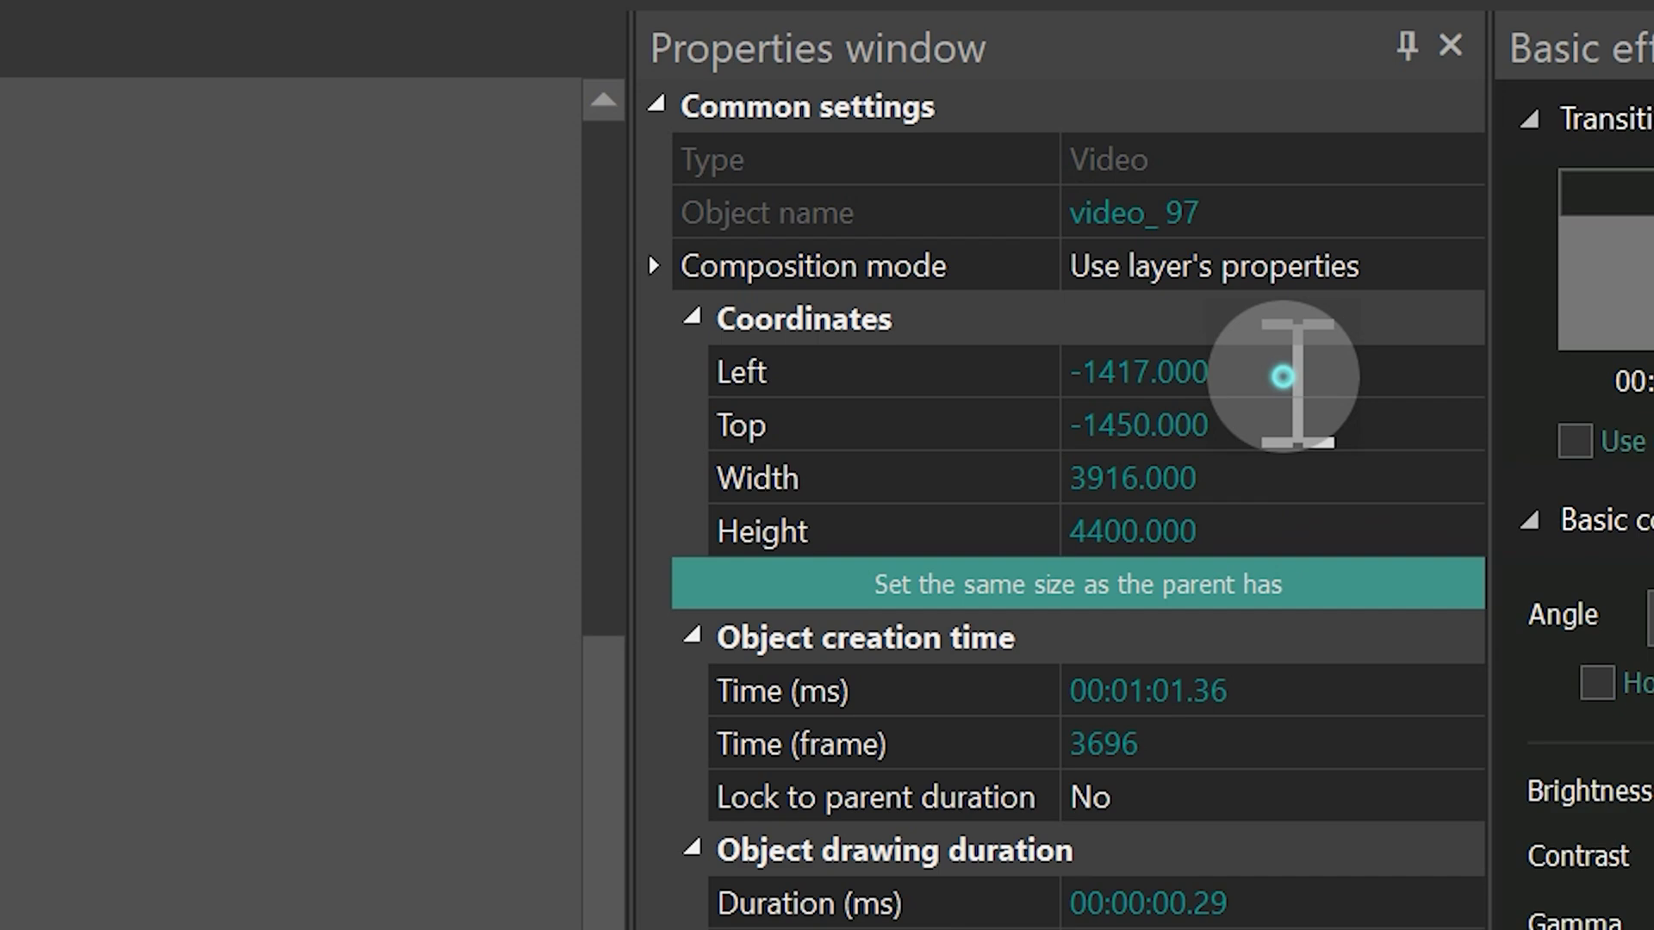
{"action": "left_click", "coordinate": [1281, 373]}
{"action": "left_click", "coordinate": [1292, 417]}
{"action": "left_click", "coordinate": [1264, 472]}
{"action": "left_click", "coordinate": [1260, 522]}
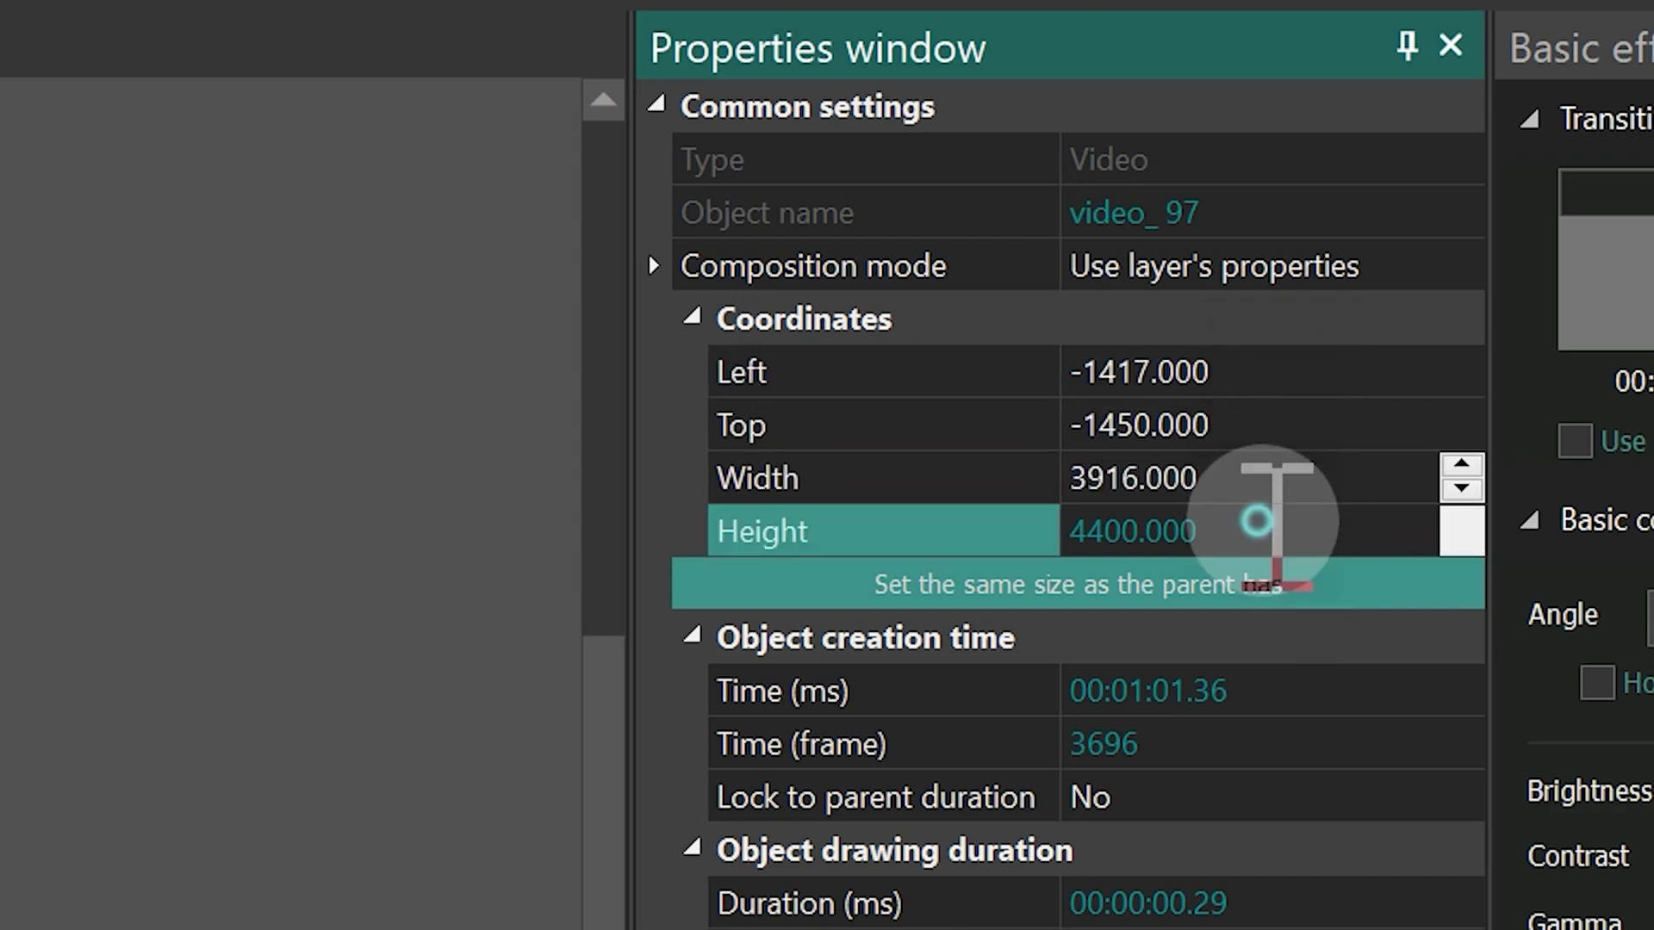
{"action": "left_click", "coordinate": [246, 562]}
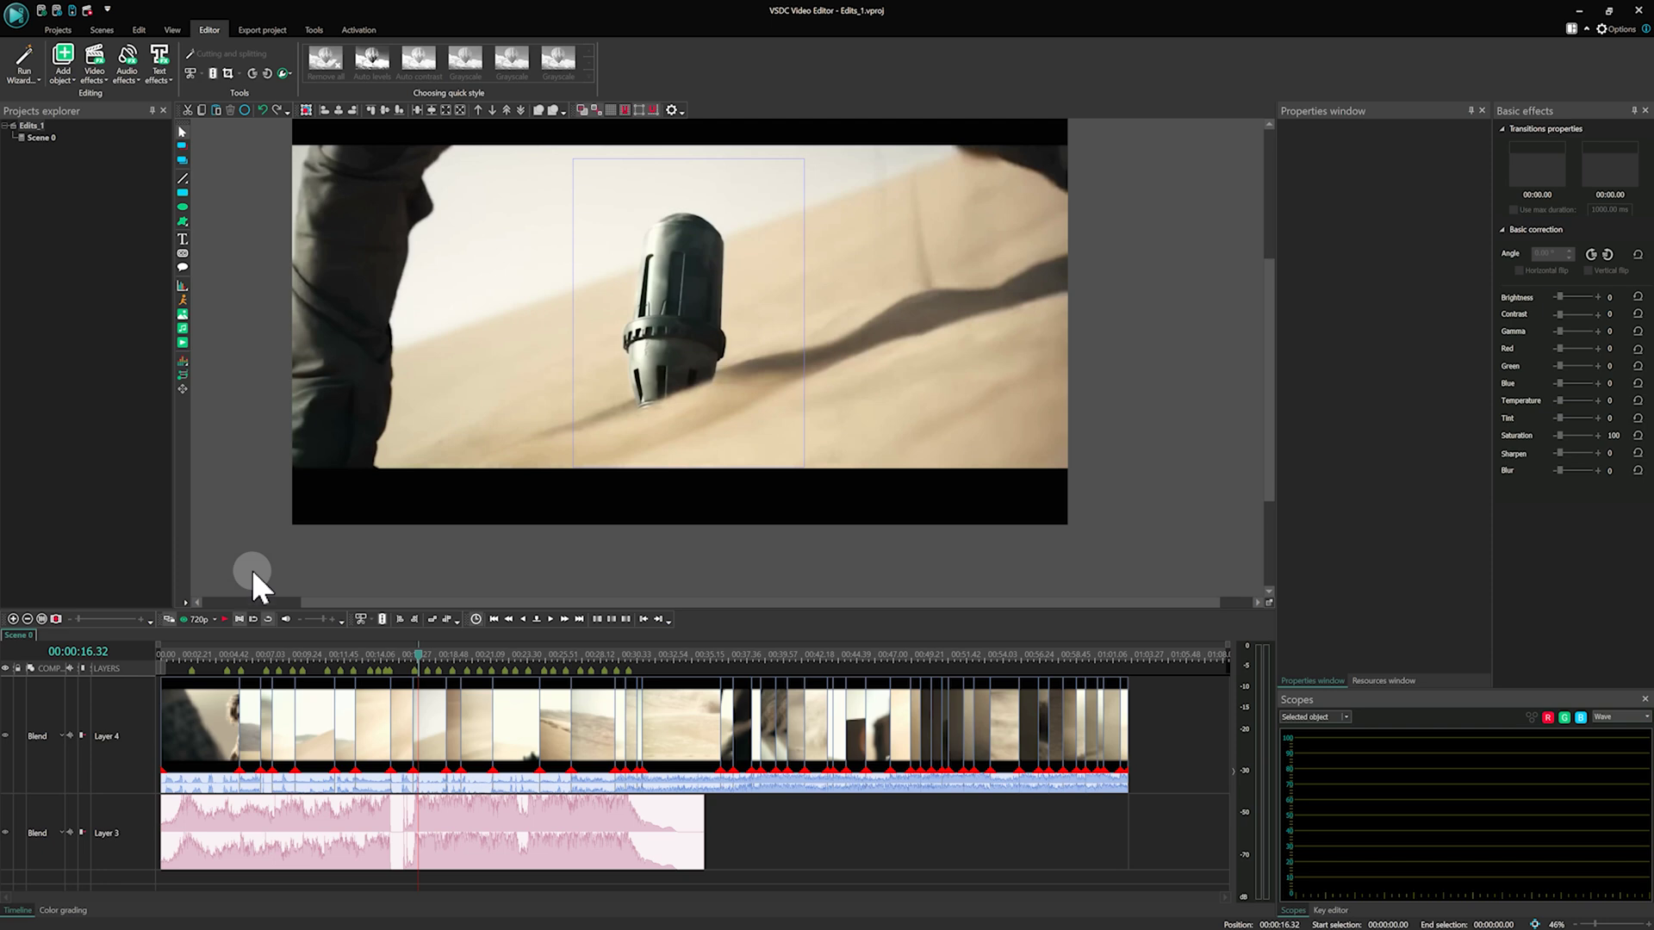
Step: Mute the original audio of all the clips on Layer 4
{"action": "left_click_drag", "start_coordinate": [1182, 703], "coordinate": [249, 766]}
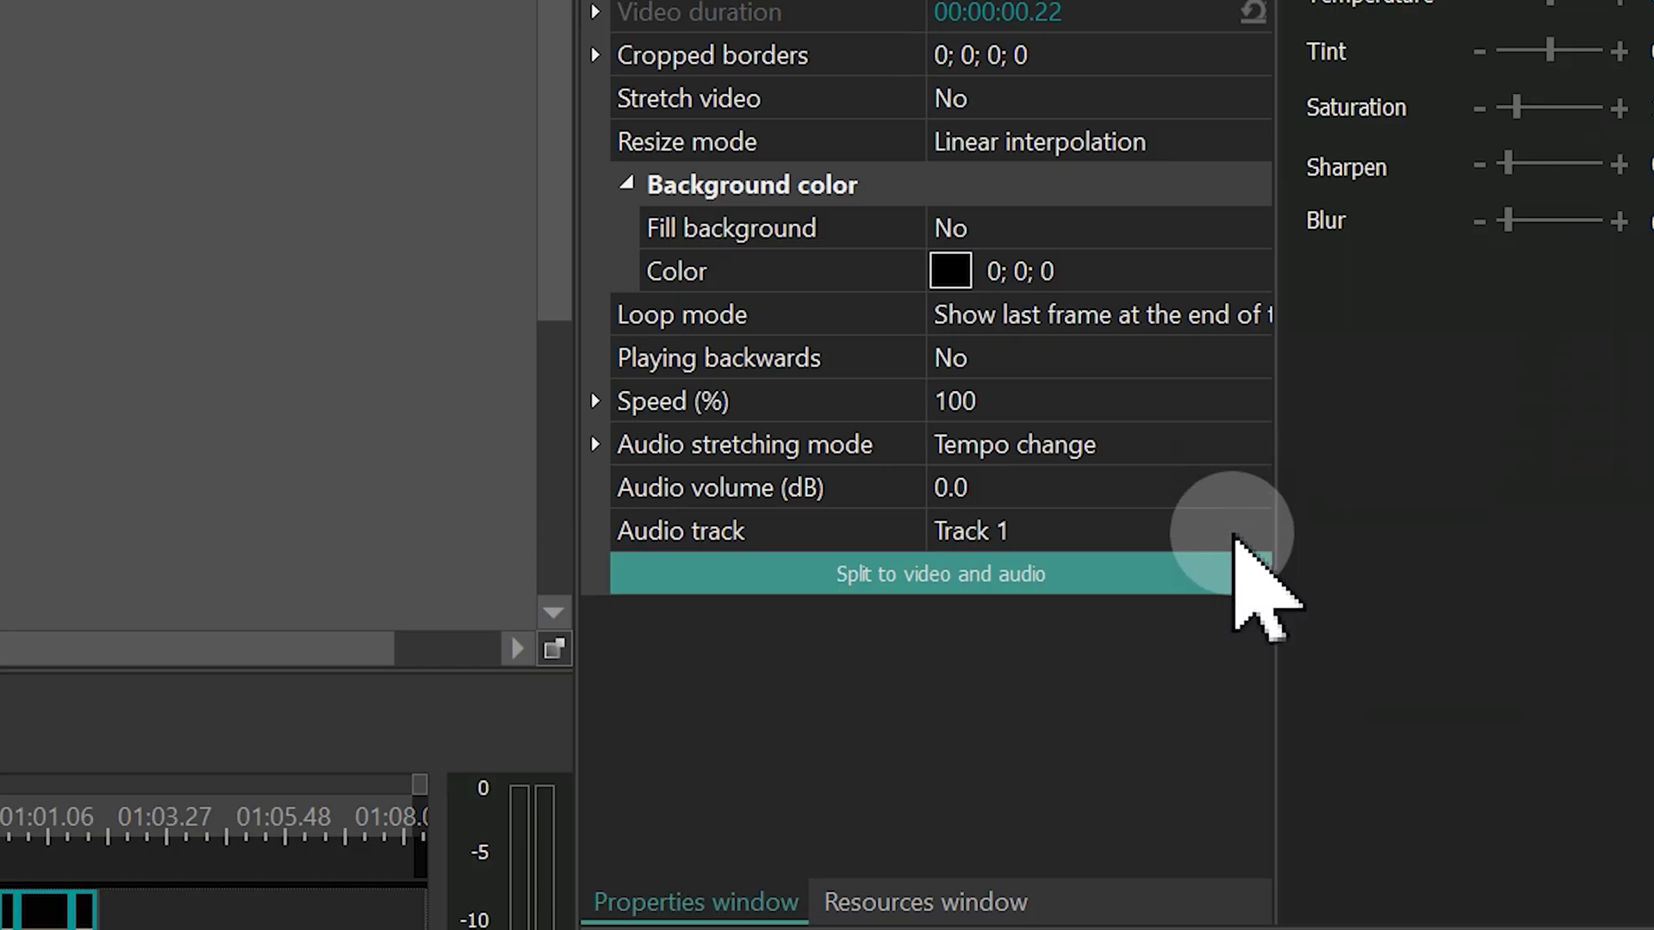
{"action": "left_click", "coordinate": [1476, 568]}
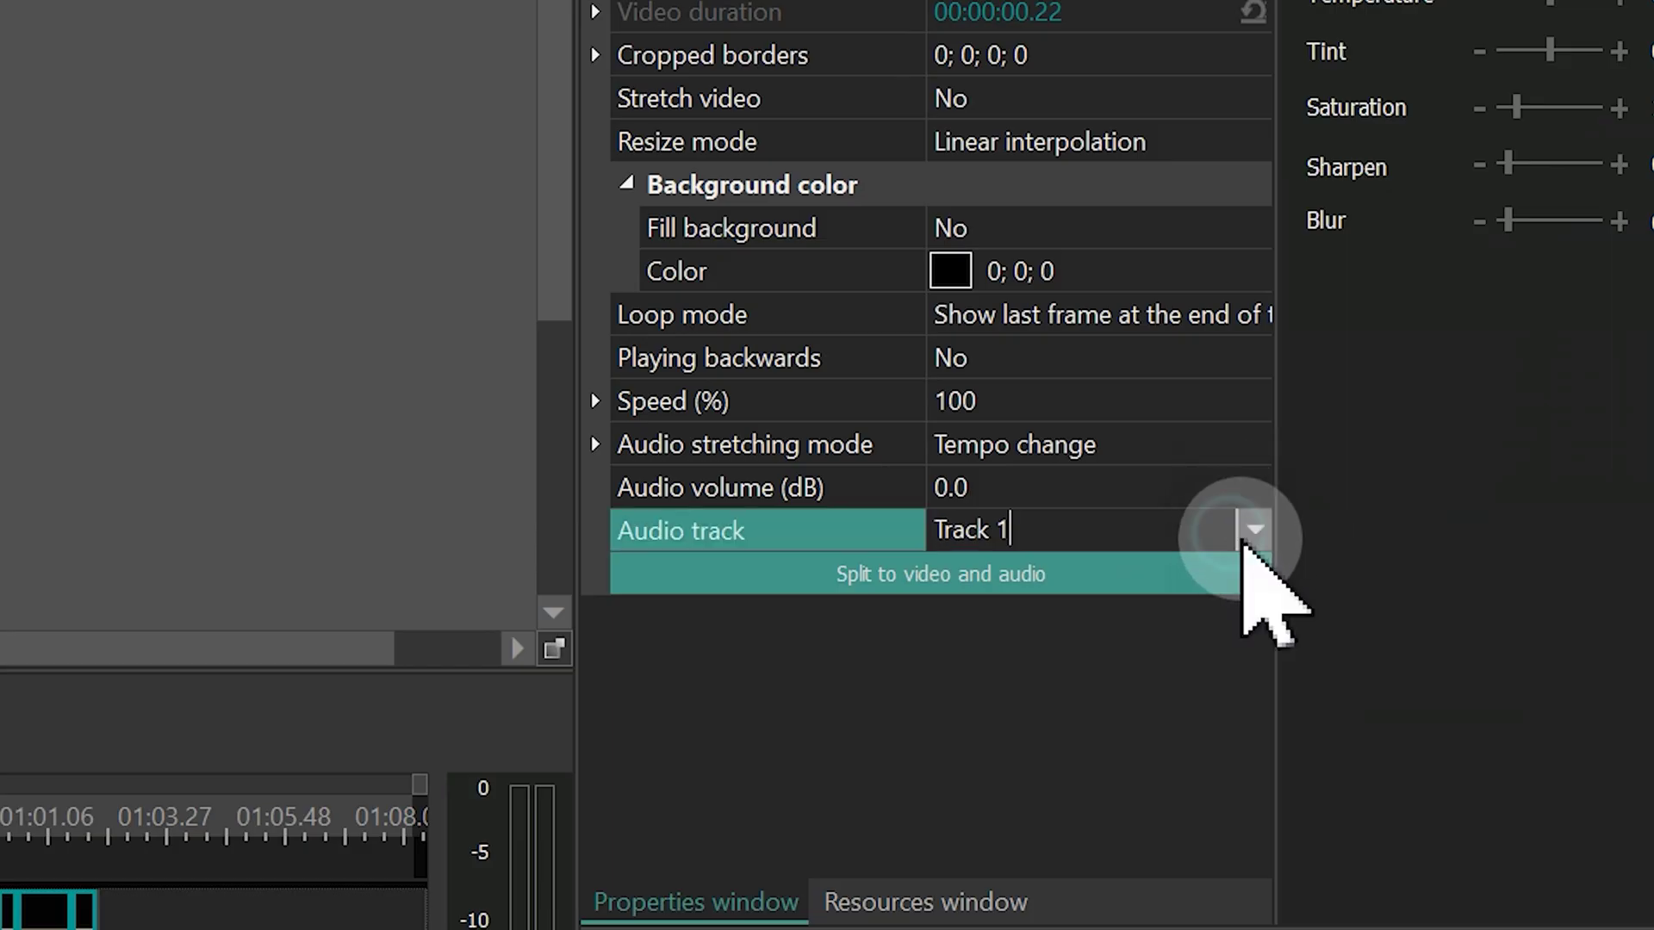
{"action": "left_click", "coordinate": [1482, 566]}
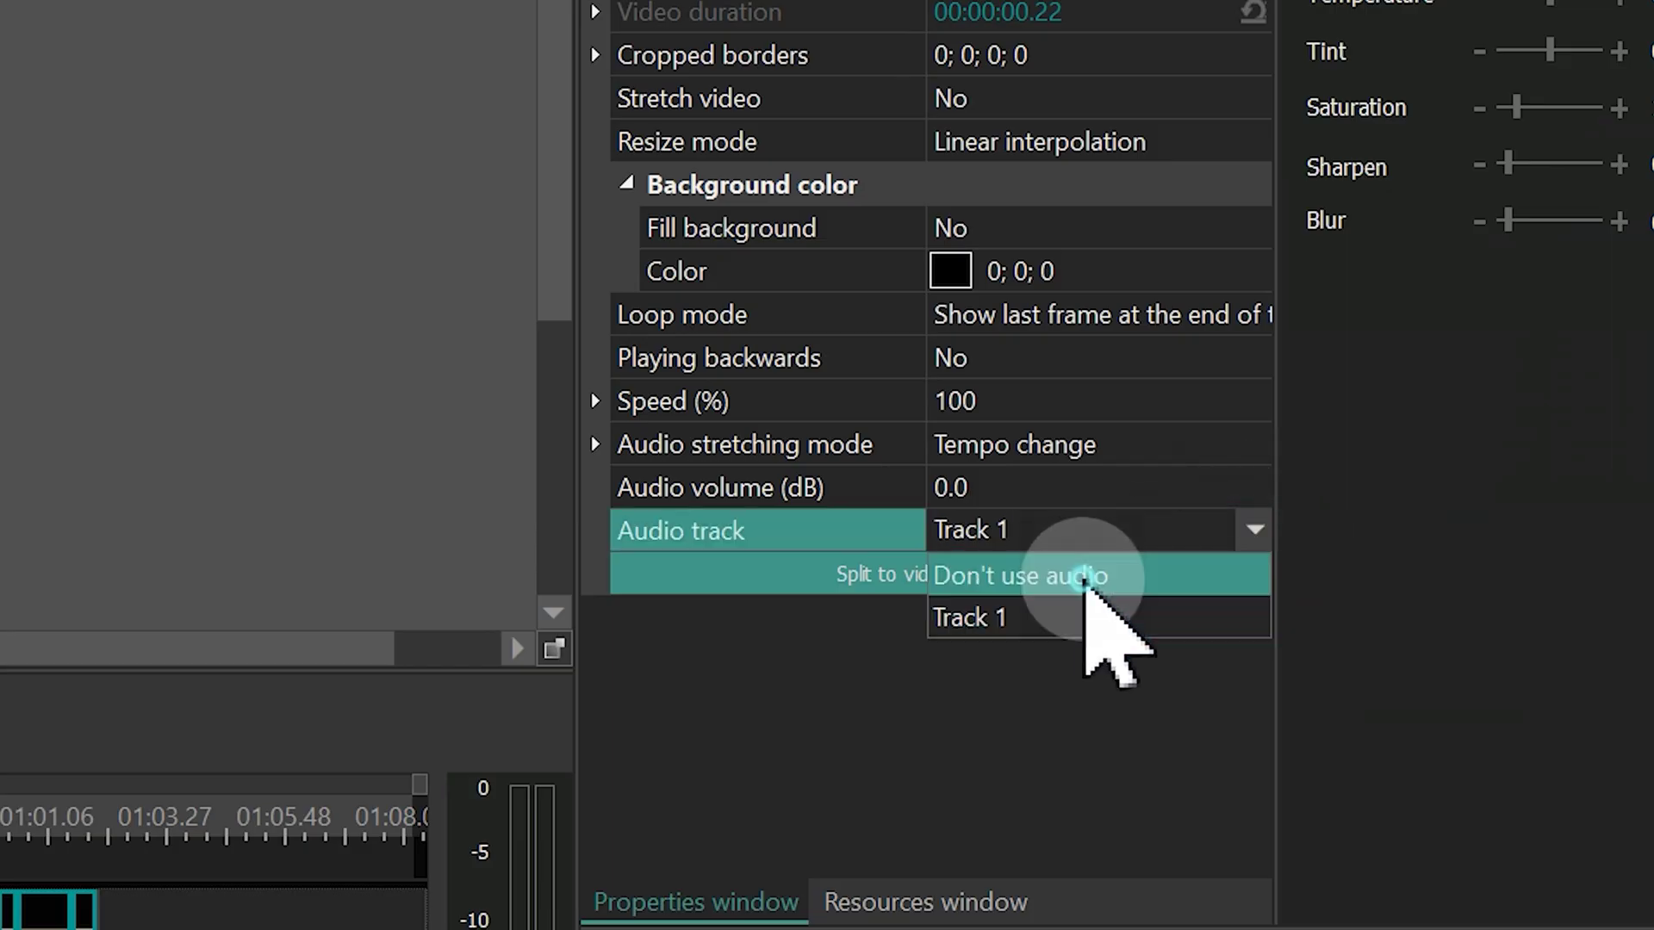
{"action": "left_click", "coordinate": [1085, 579]}
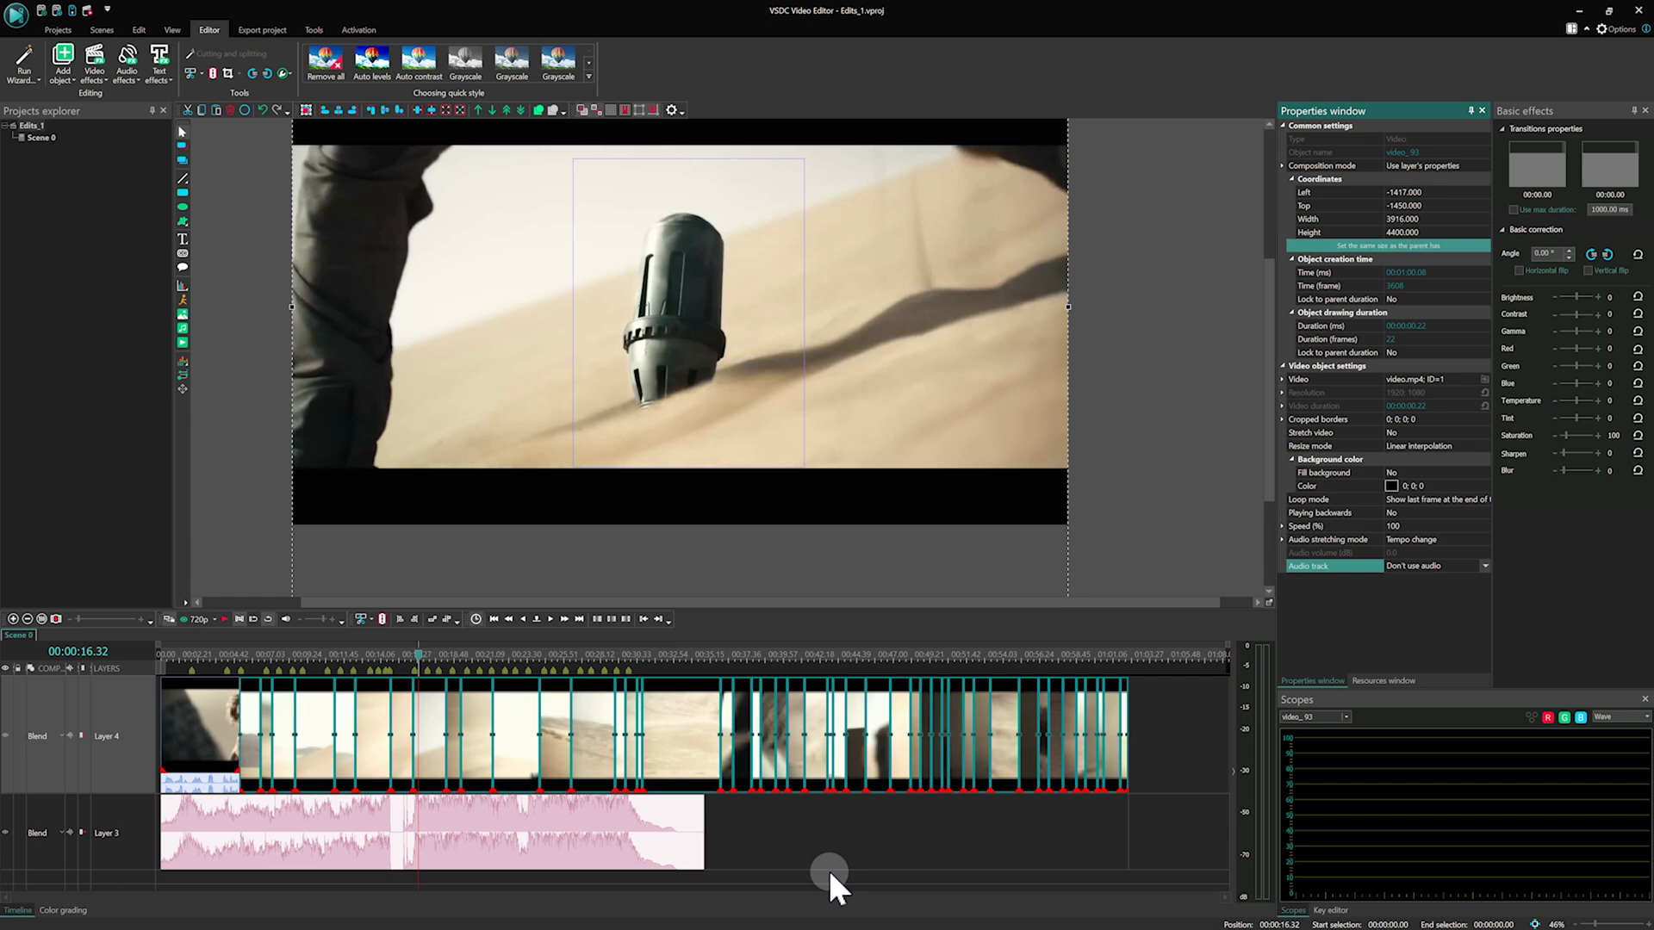
{"action": "left_click", "coordinate": [828, 867]}
Step: Drag the following clips left to close the empty gap after the dune shot
{"action": "scroll", "coordinate": [517, 768], "scroll_direction": "up", "scroll_amount": 2}
{"action": "left_click", "coordinate": [274, 732]}
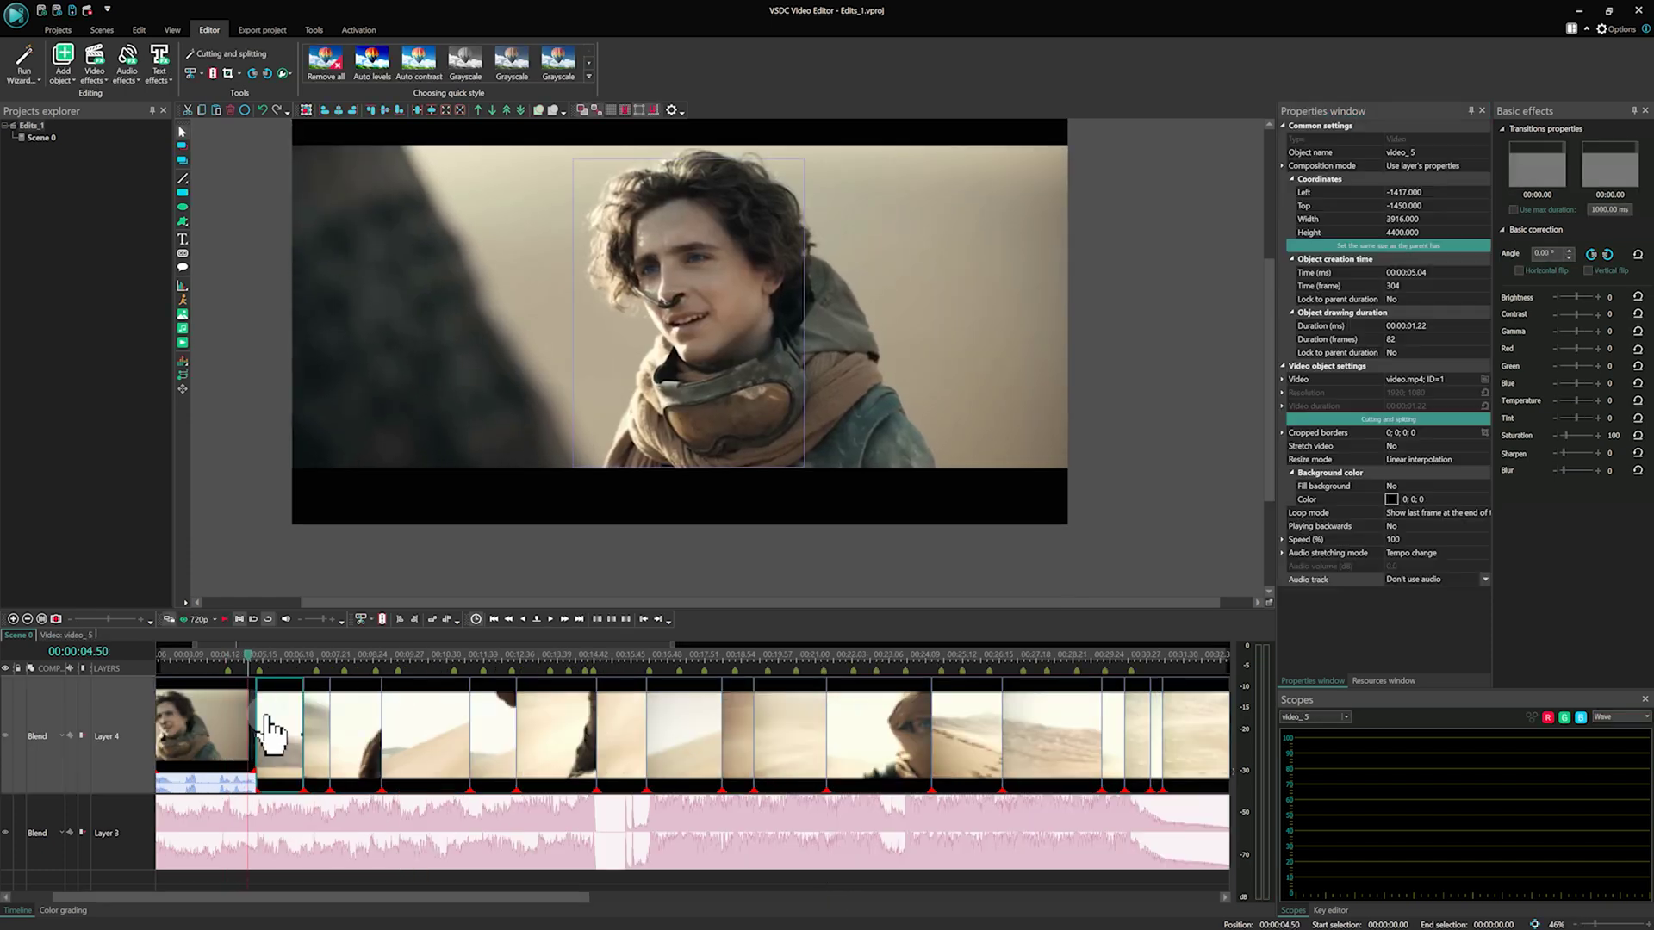
{"action": "left_click", "coordinate": [515, 715]}
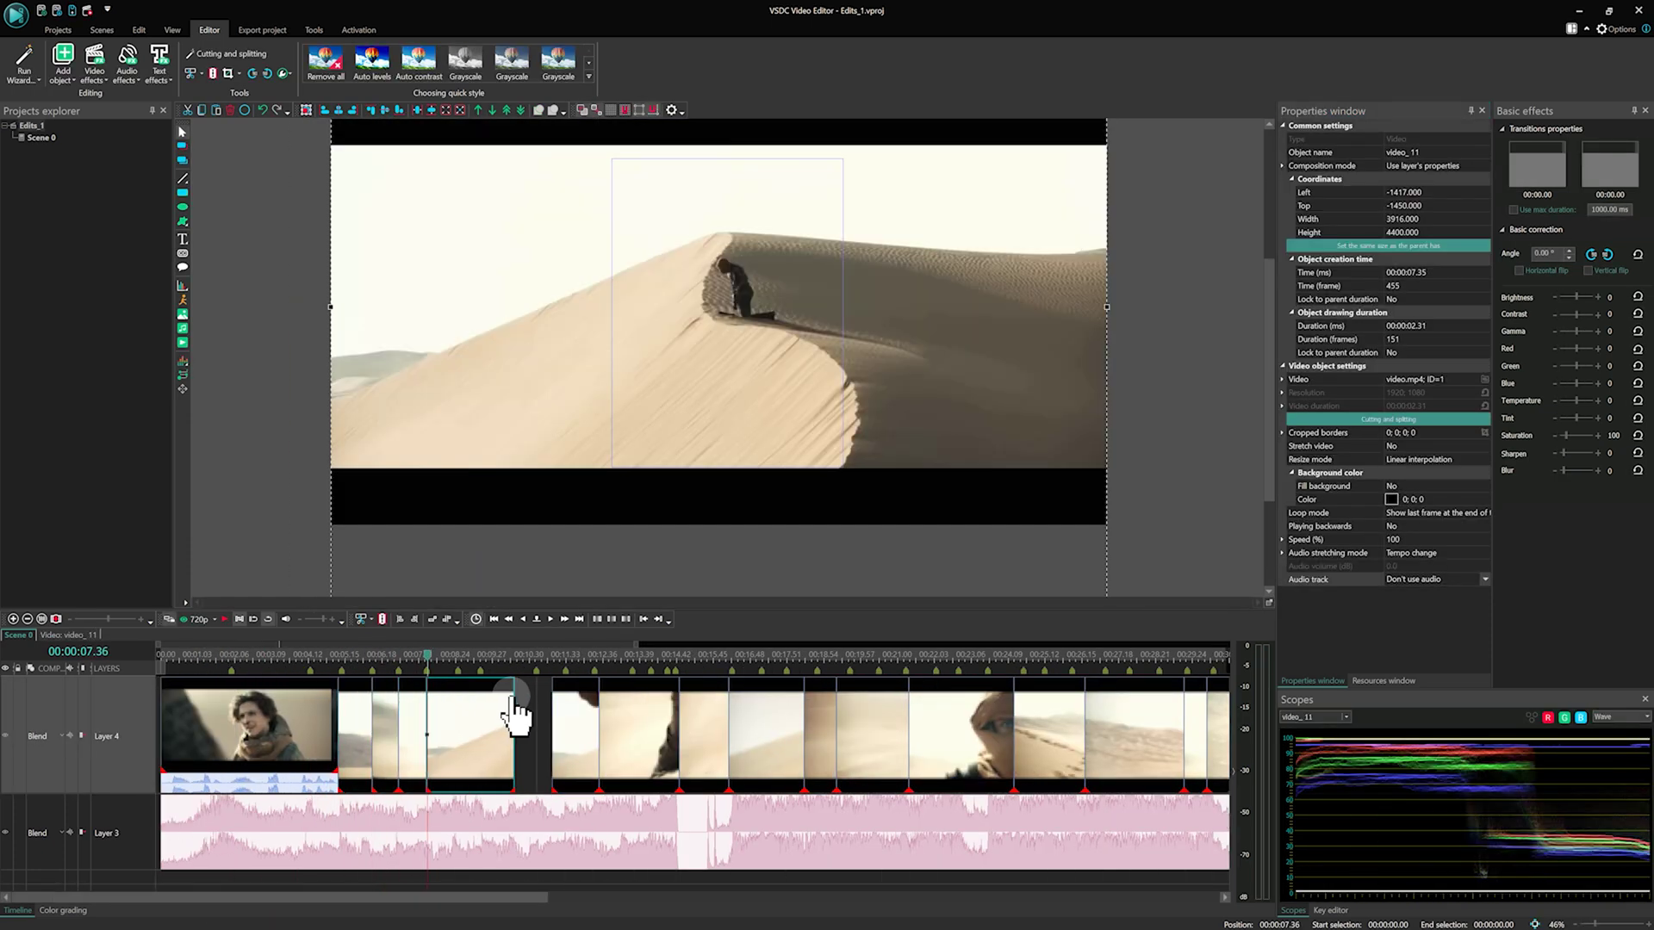
{"action": "scroll", "coordinate": [479, 686], "scroll_direction": "up", "scroll_amount": 2}
{"action": "left_click", "coordinate": [851, 715]}
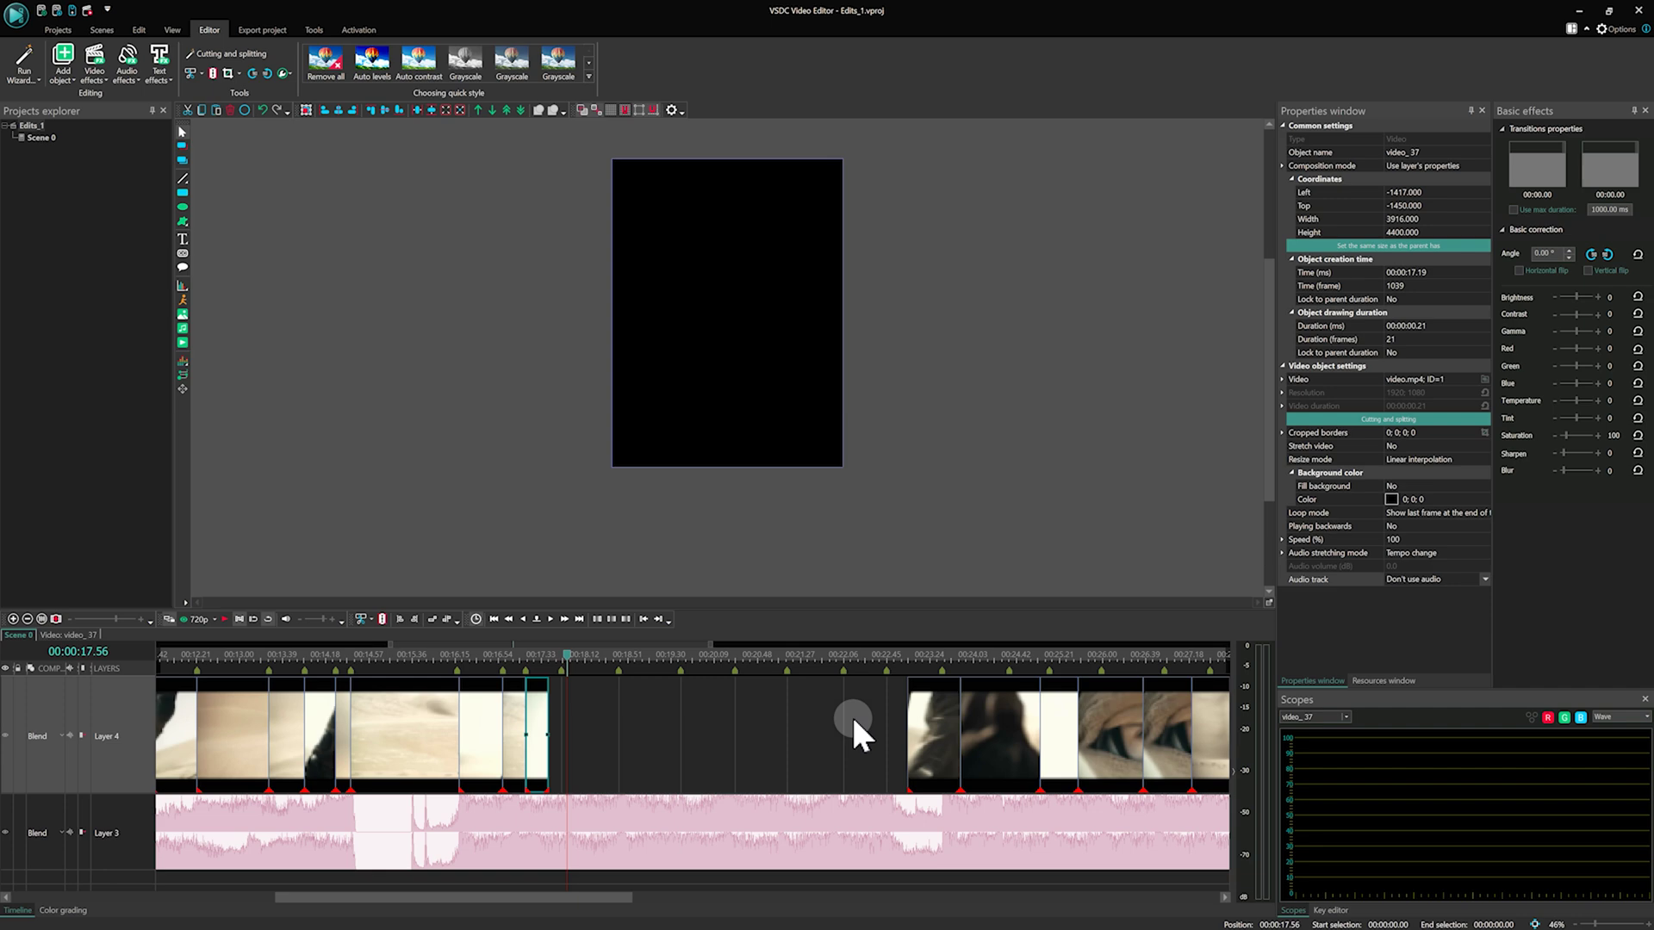
{"action": "left_click_drag", "start_coordinate": [932, 689], "coordinate": [610, 680]}
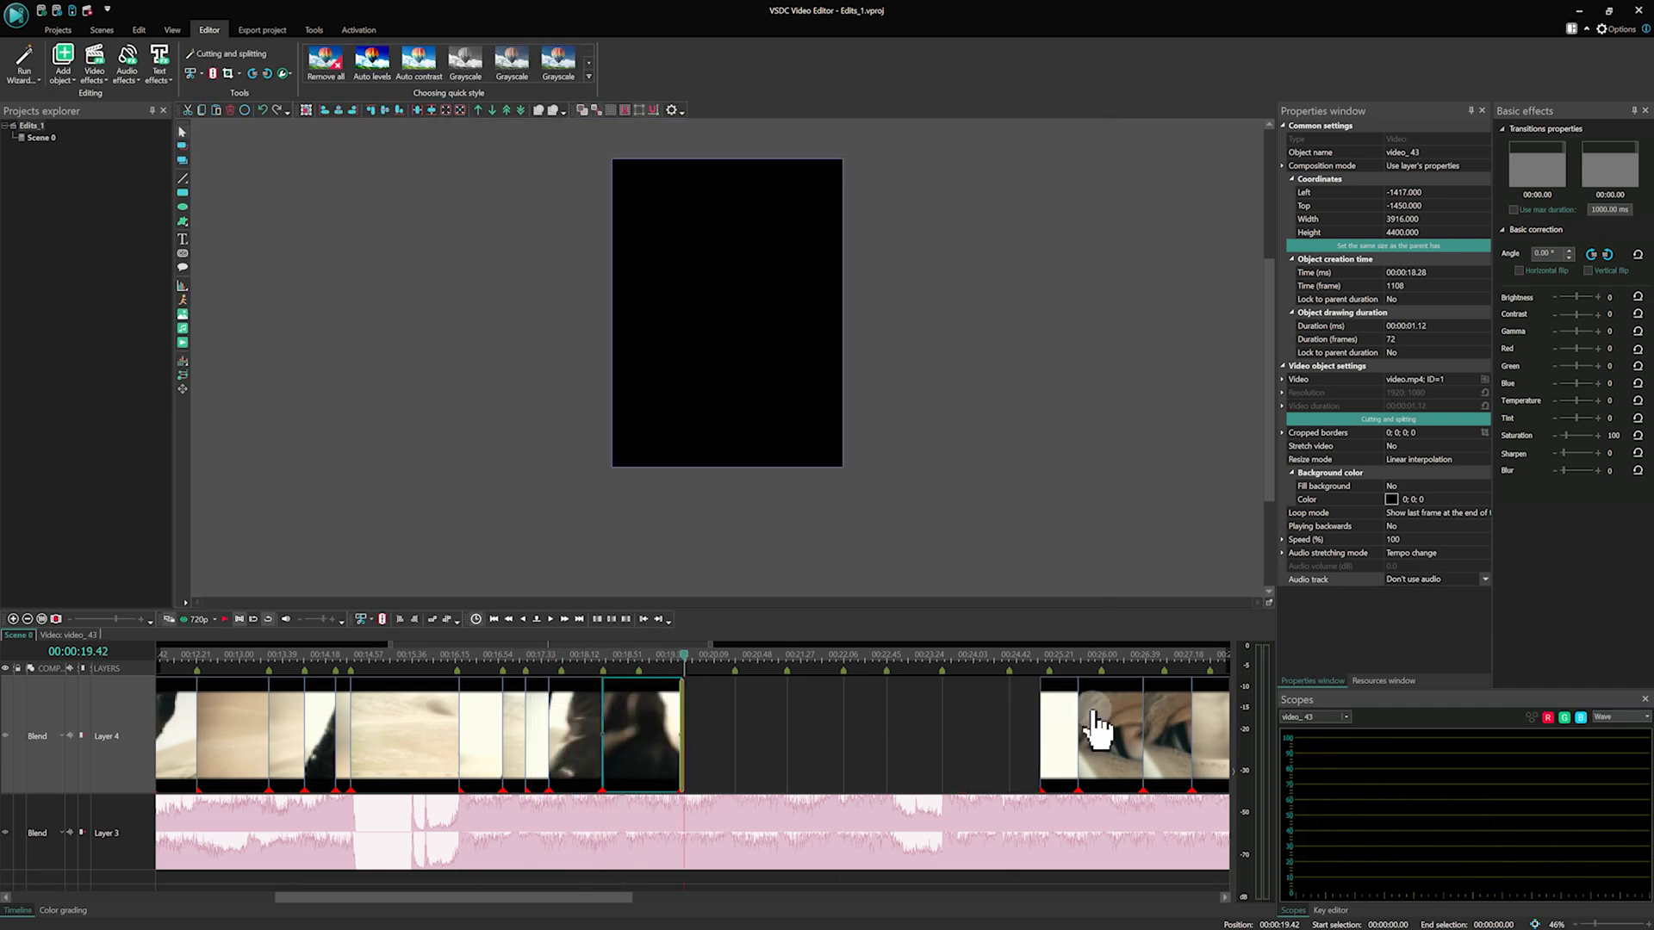
{"action": "left_click", "coordinate": [720, 656]}
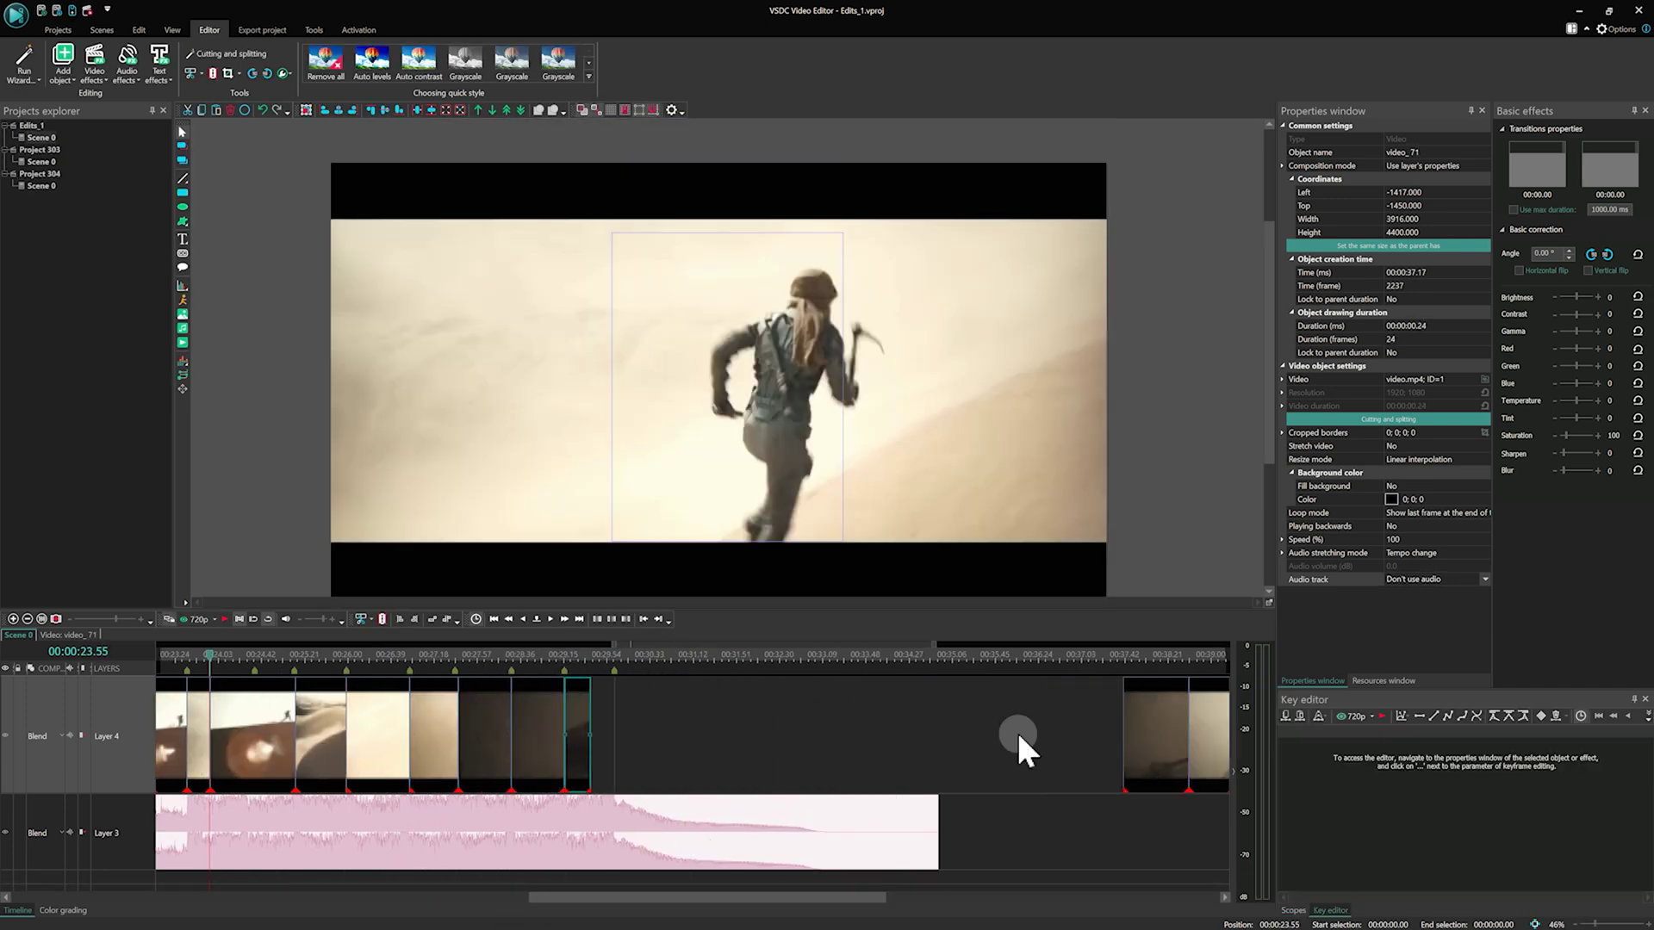
{"action": "left_click", "coordinate": [809, 733]}
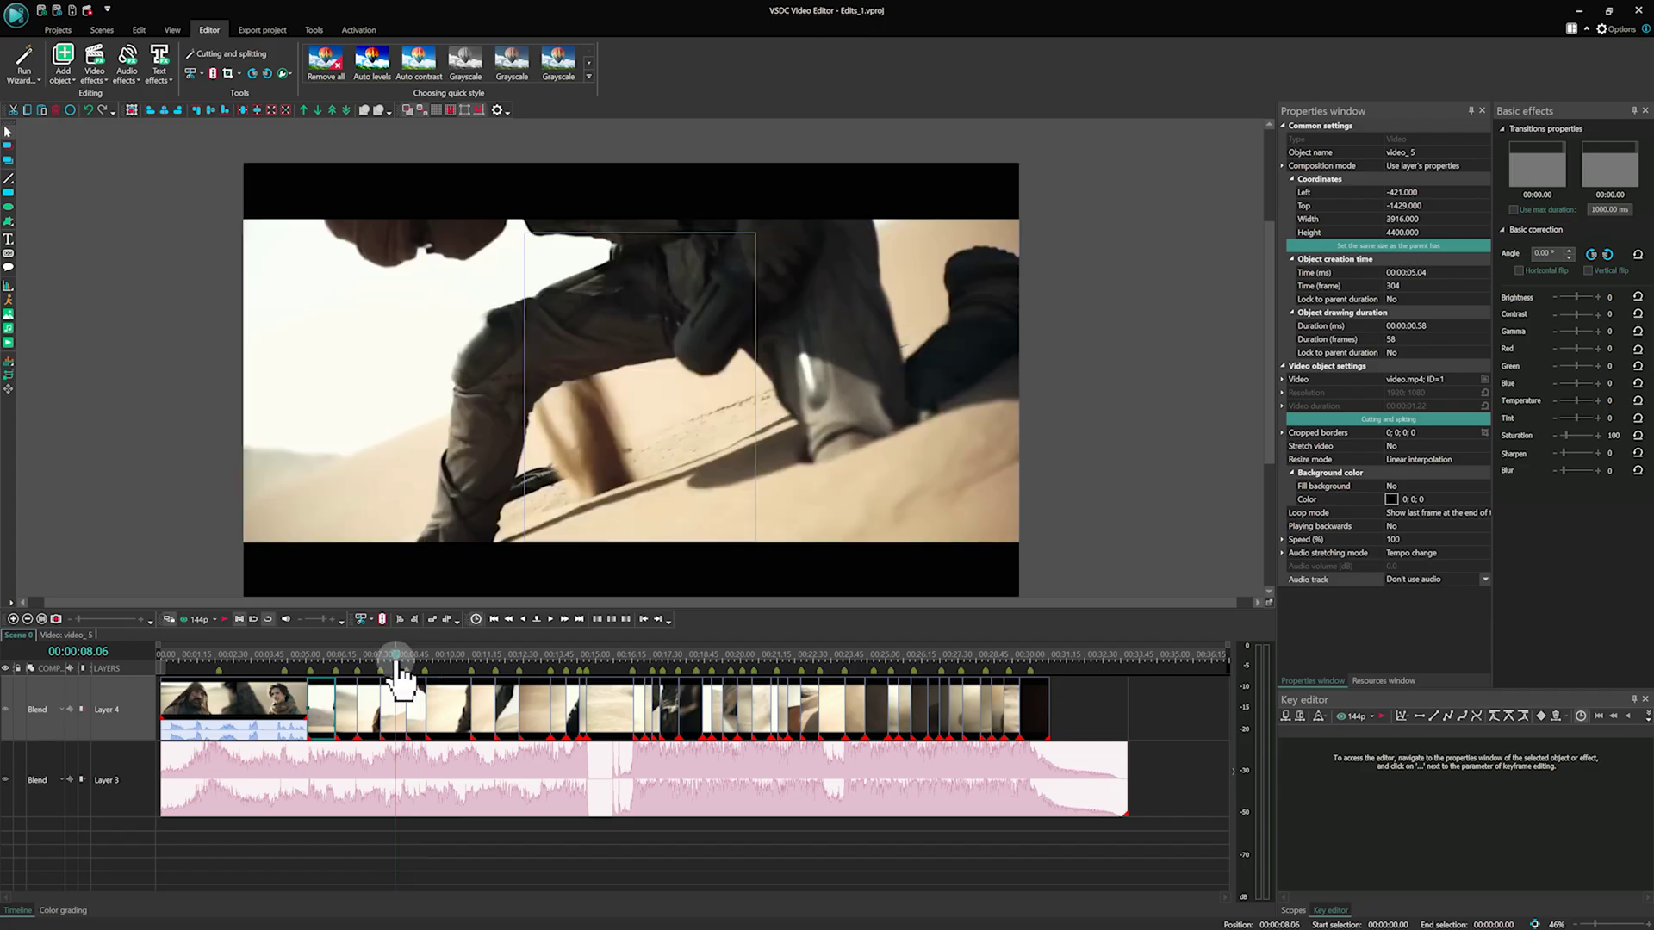
Step: Add a Zoom transform effect to the dune clip video_11
{"action": "left_click", "coordinate": [398, 681]}
{"action": "scroll", "coordinate": [396, 706], "scroll_direction": "up", "scroll_amount": 3}
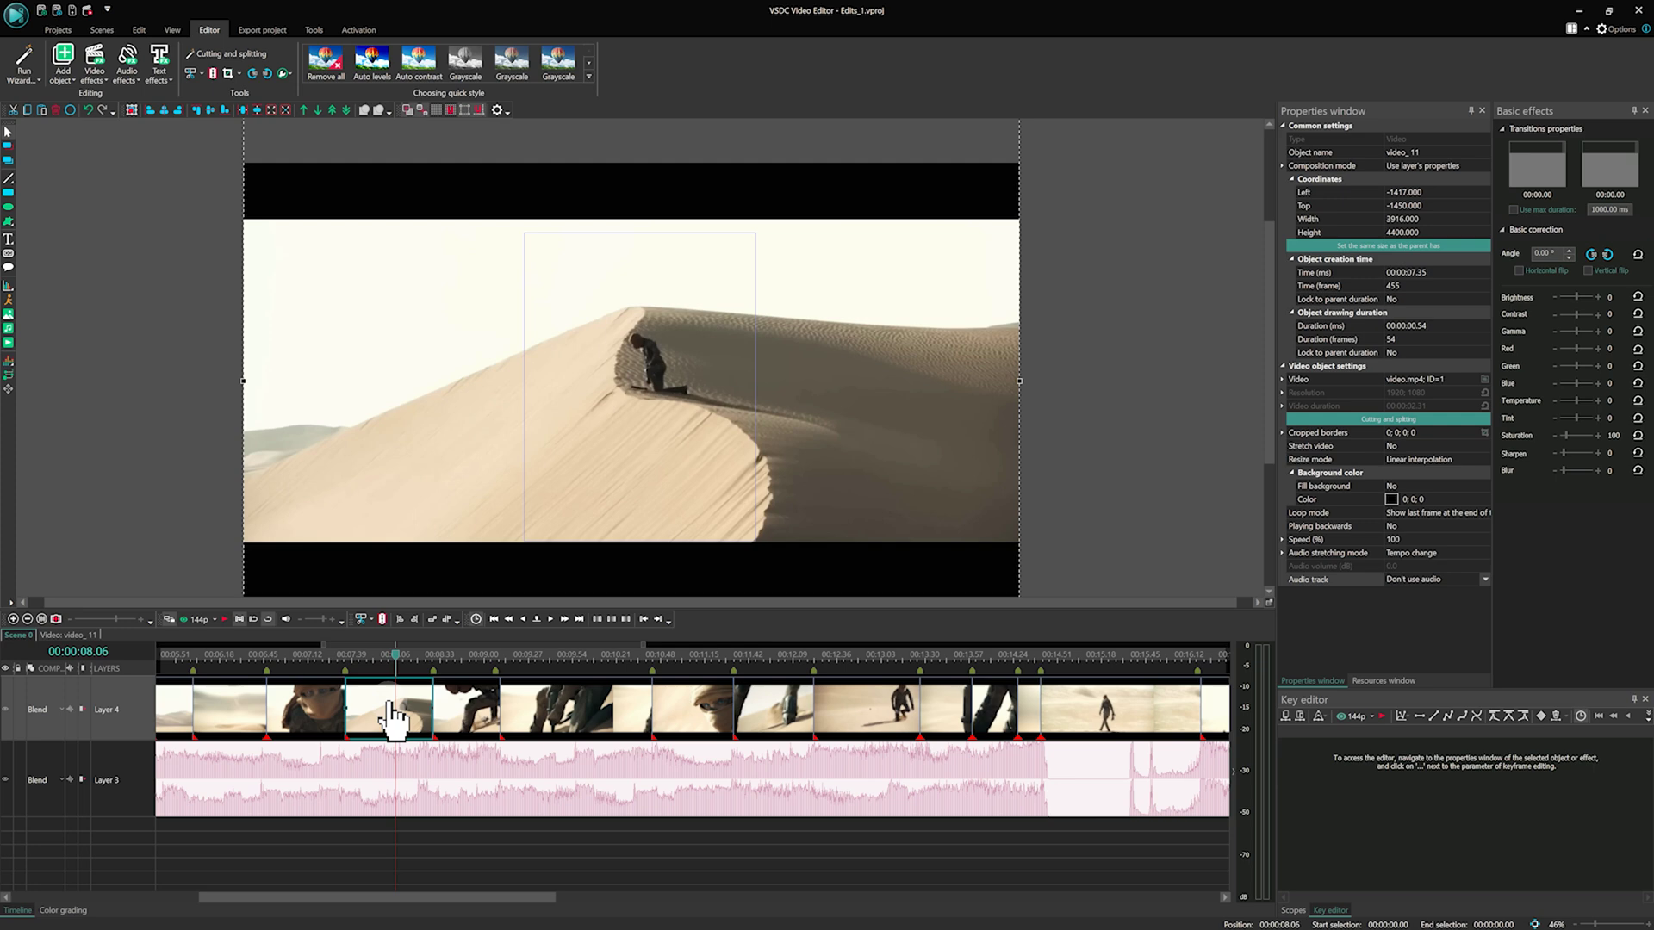
{"action": "left_click_drag", "start_coordinate": [425, 888], "coordinate": [392, 901]}
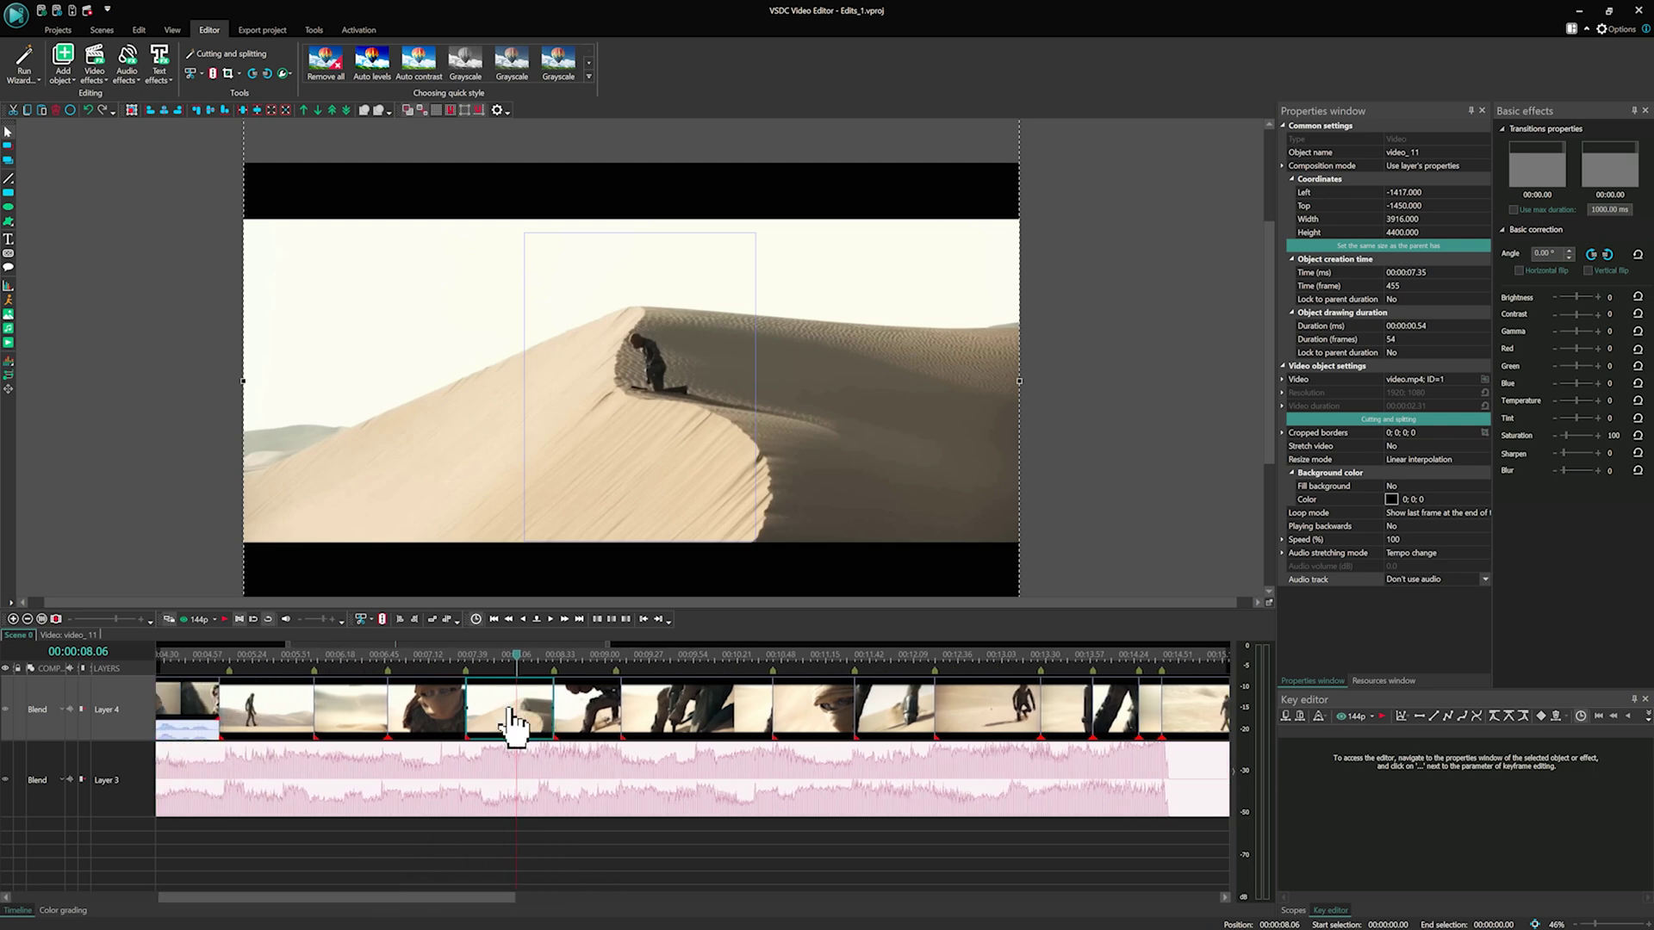
{"action": "double_click", "coordinate": [509, 712]}
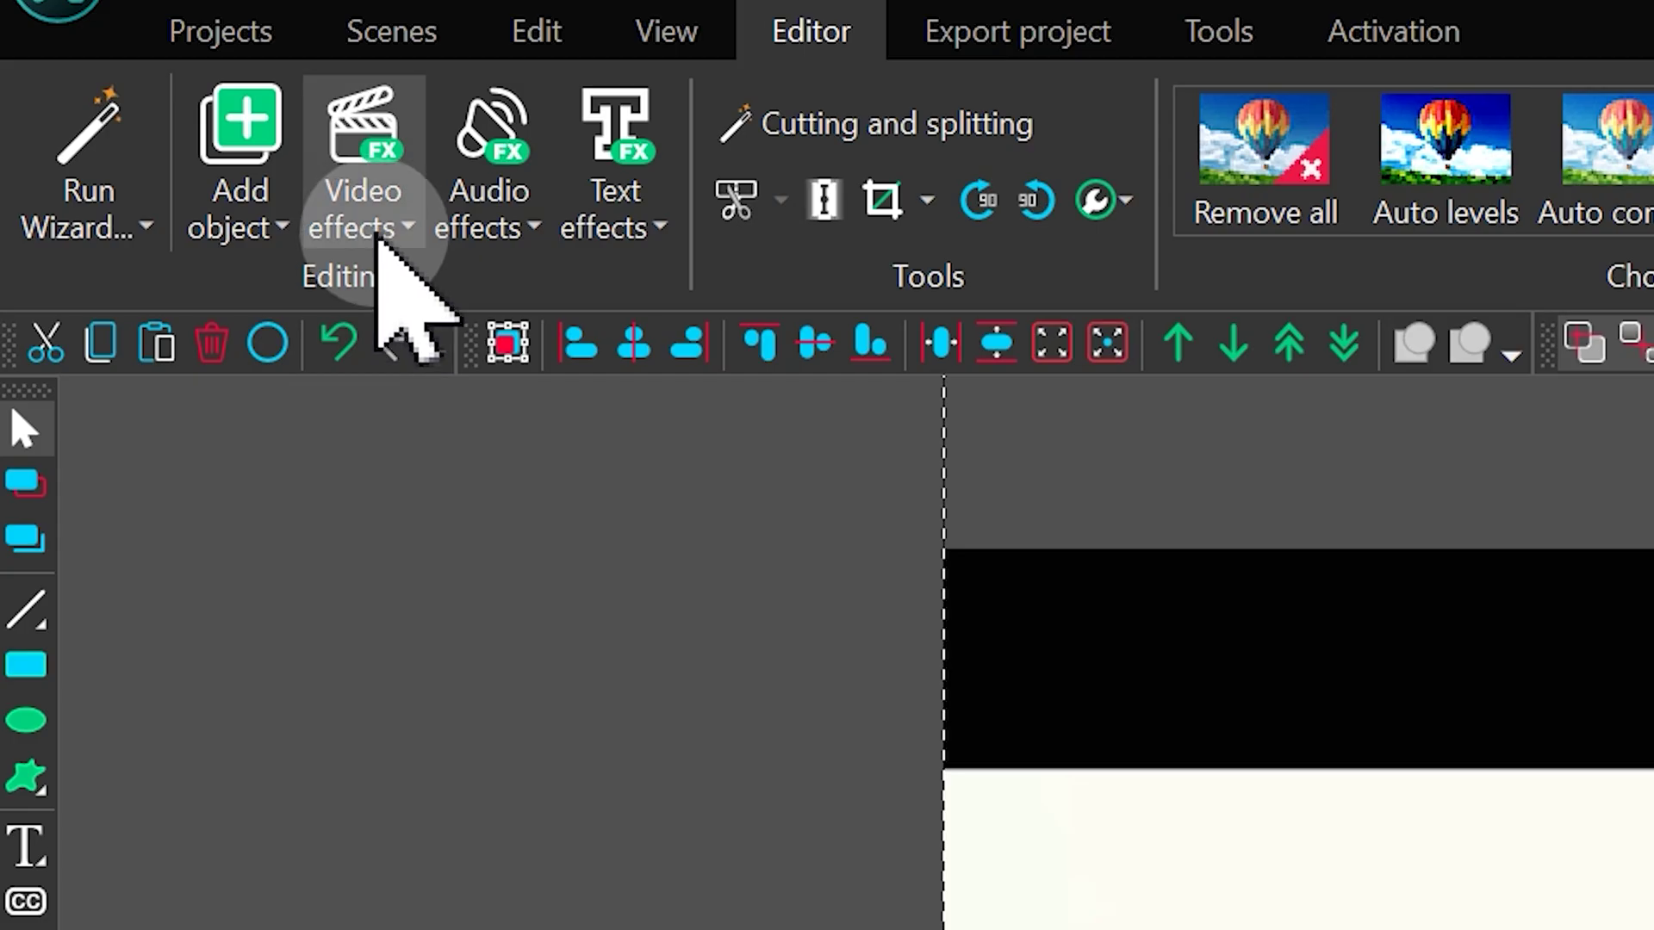
{"action": "left_click", "coordinate": [94, 83]}
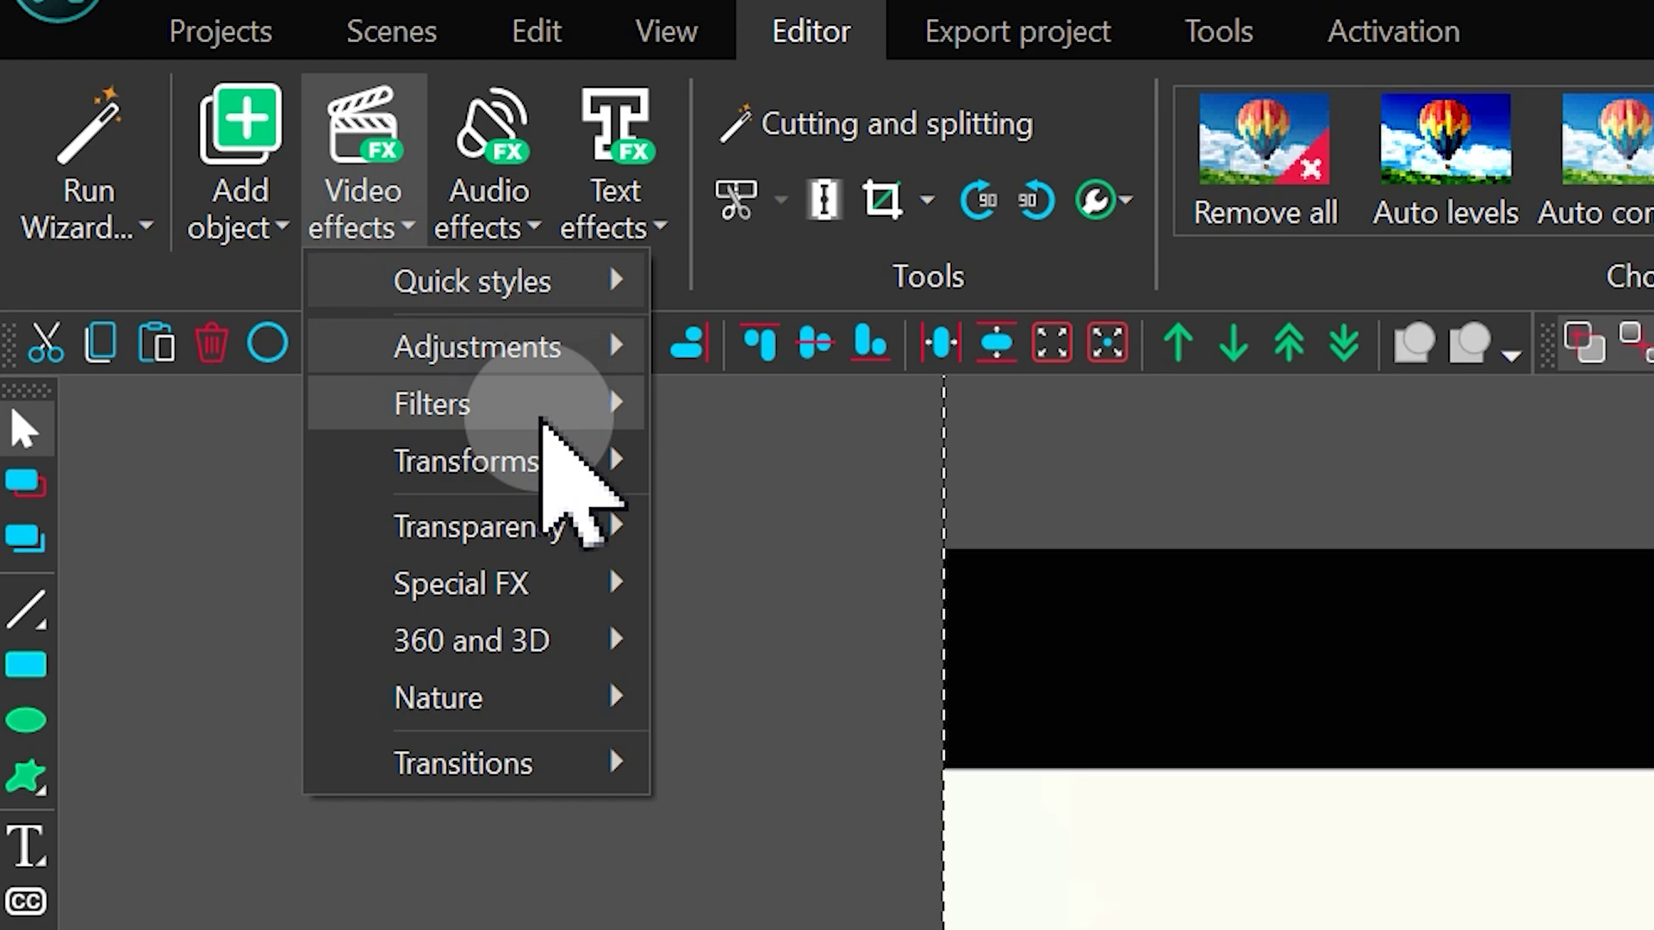
{"action": "mouse_move", "coordinate": [561, 465]}
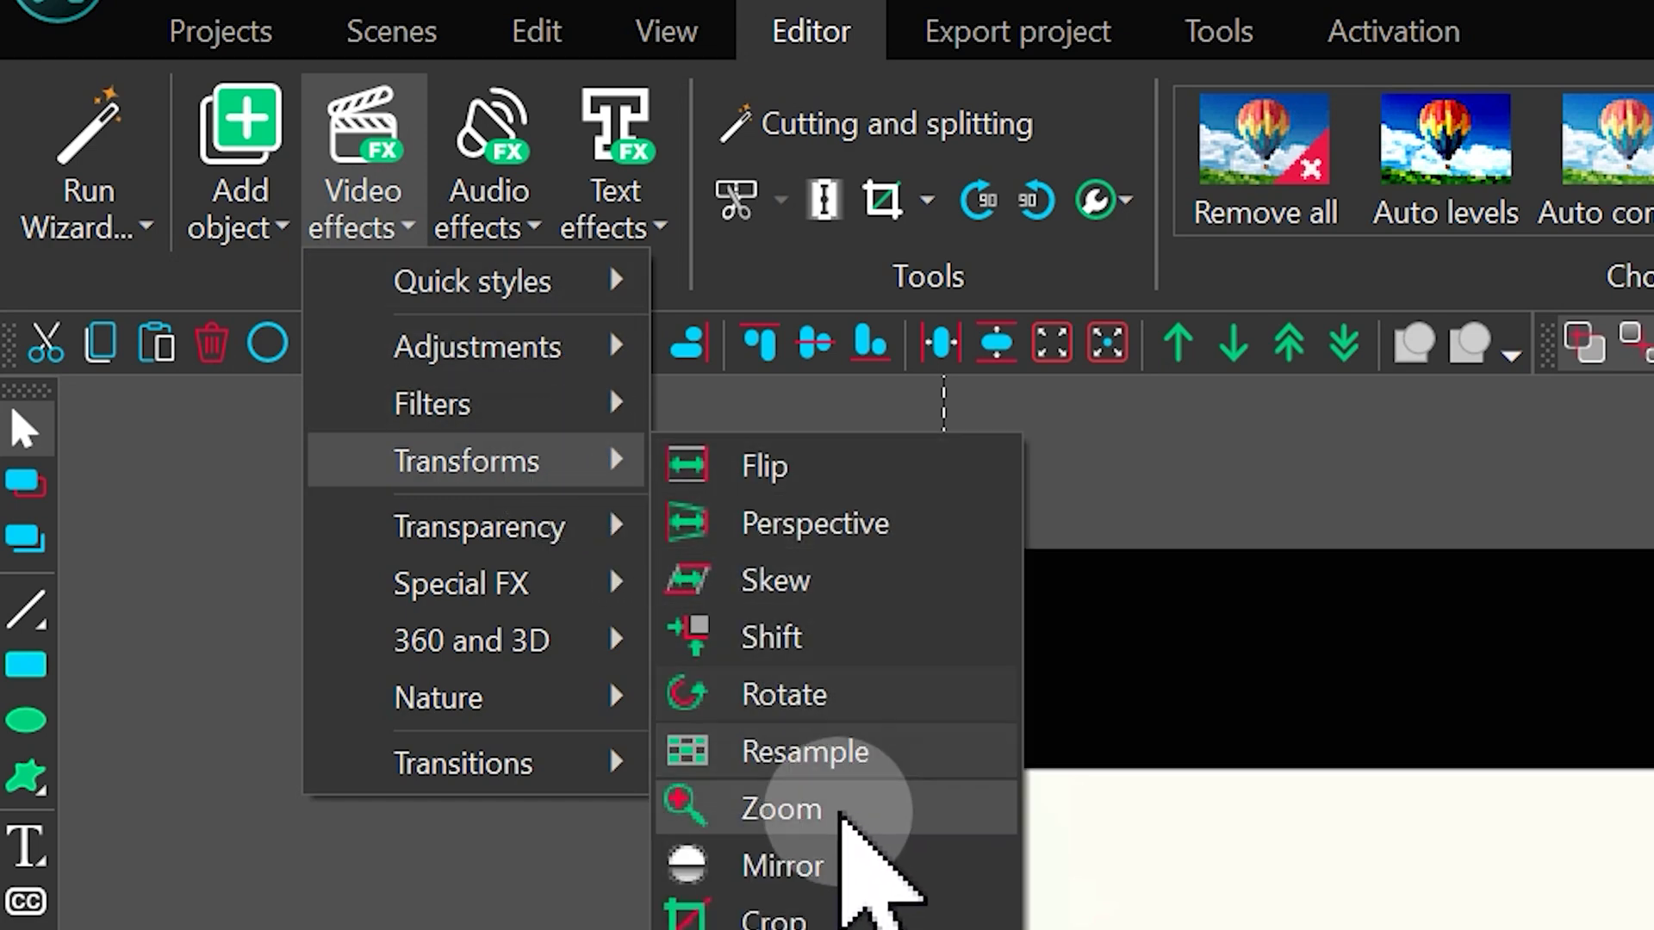
{"action": "left_click", "coordinate": [840, 815]}
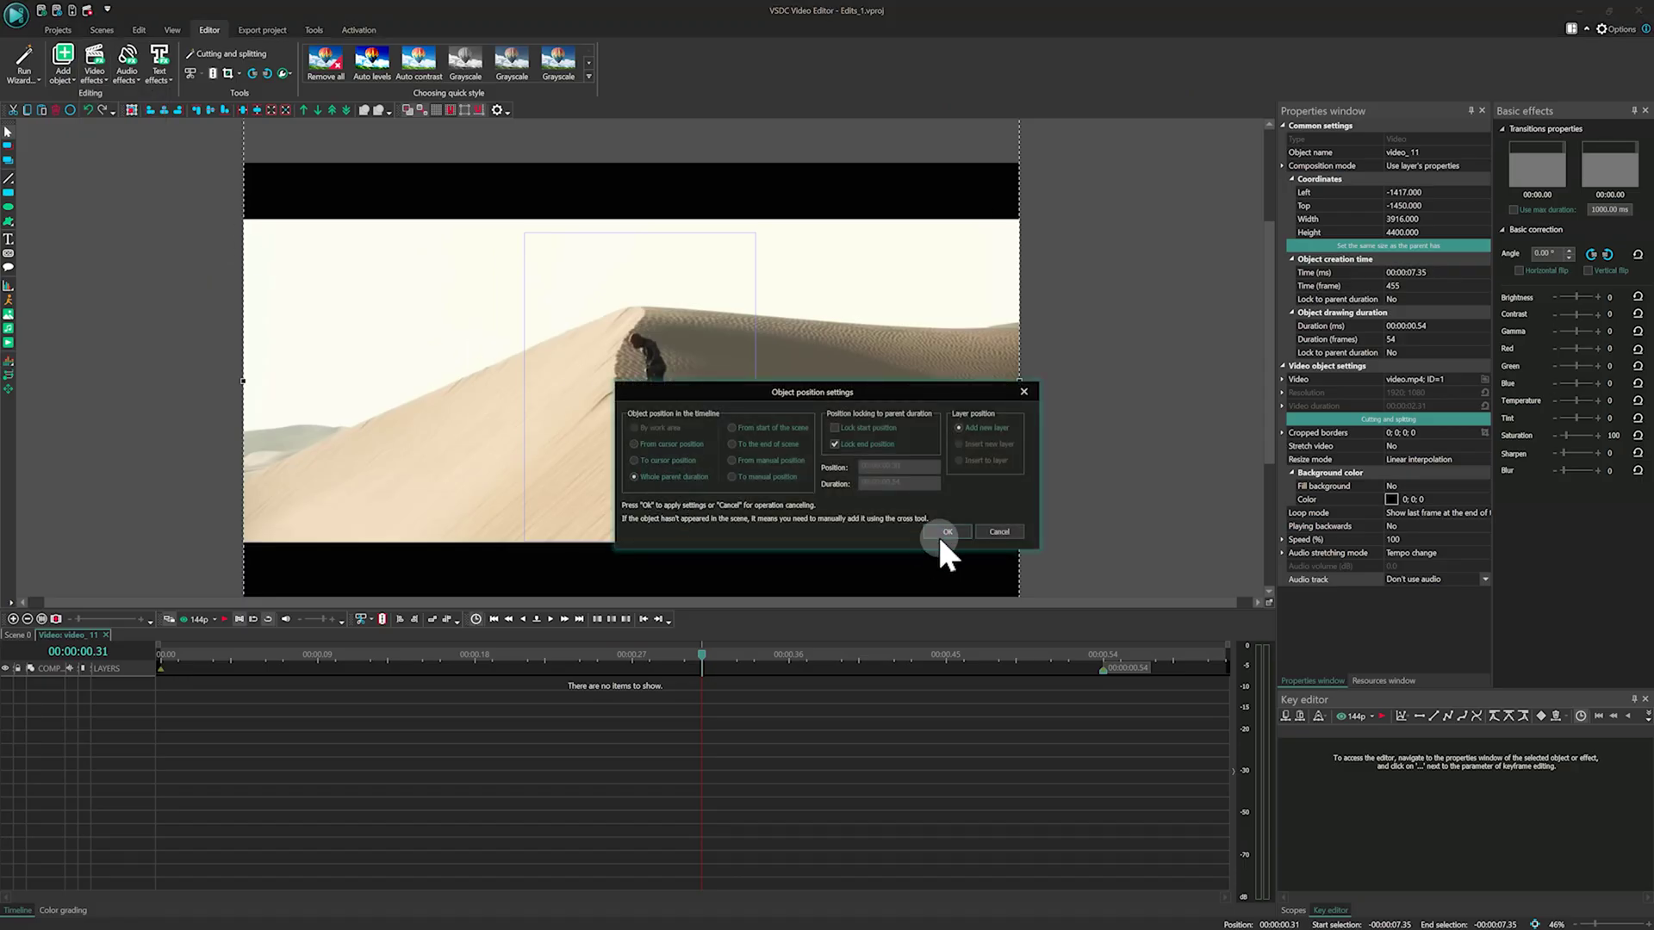
{"action": "left_click", "coordinate": [940, 540]}
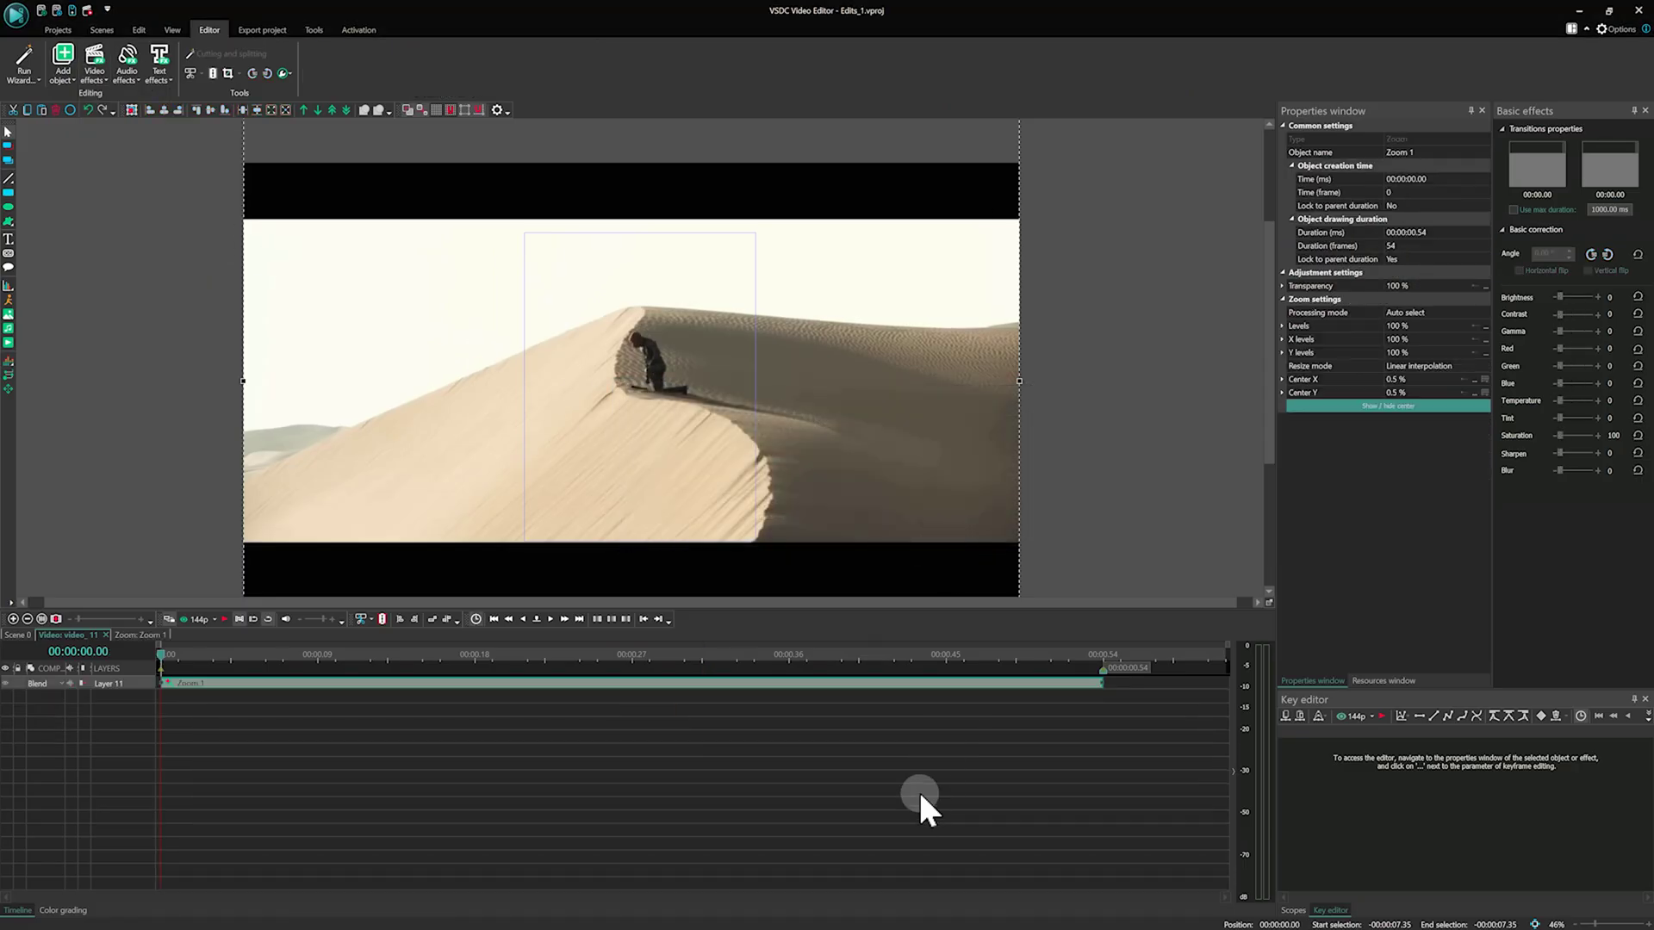
Step: Set the Zoom effect's Levels initial value to 100%
{"action": "left_click", "coordinate": [1281, 324]}
{"action": "left_click", "coordinate": [603, 405]}
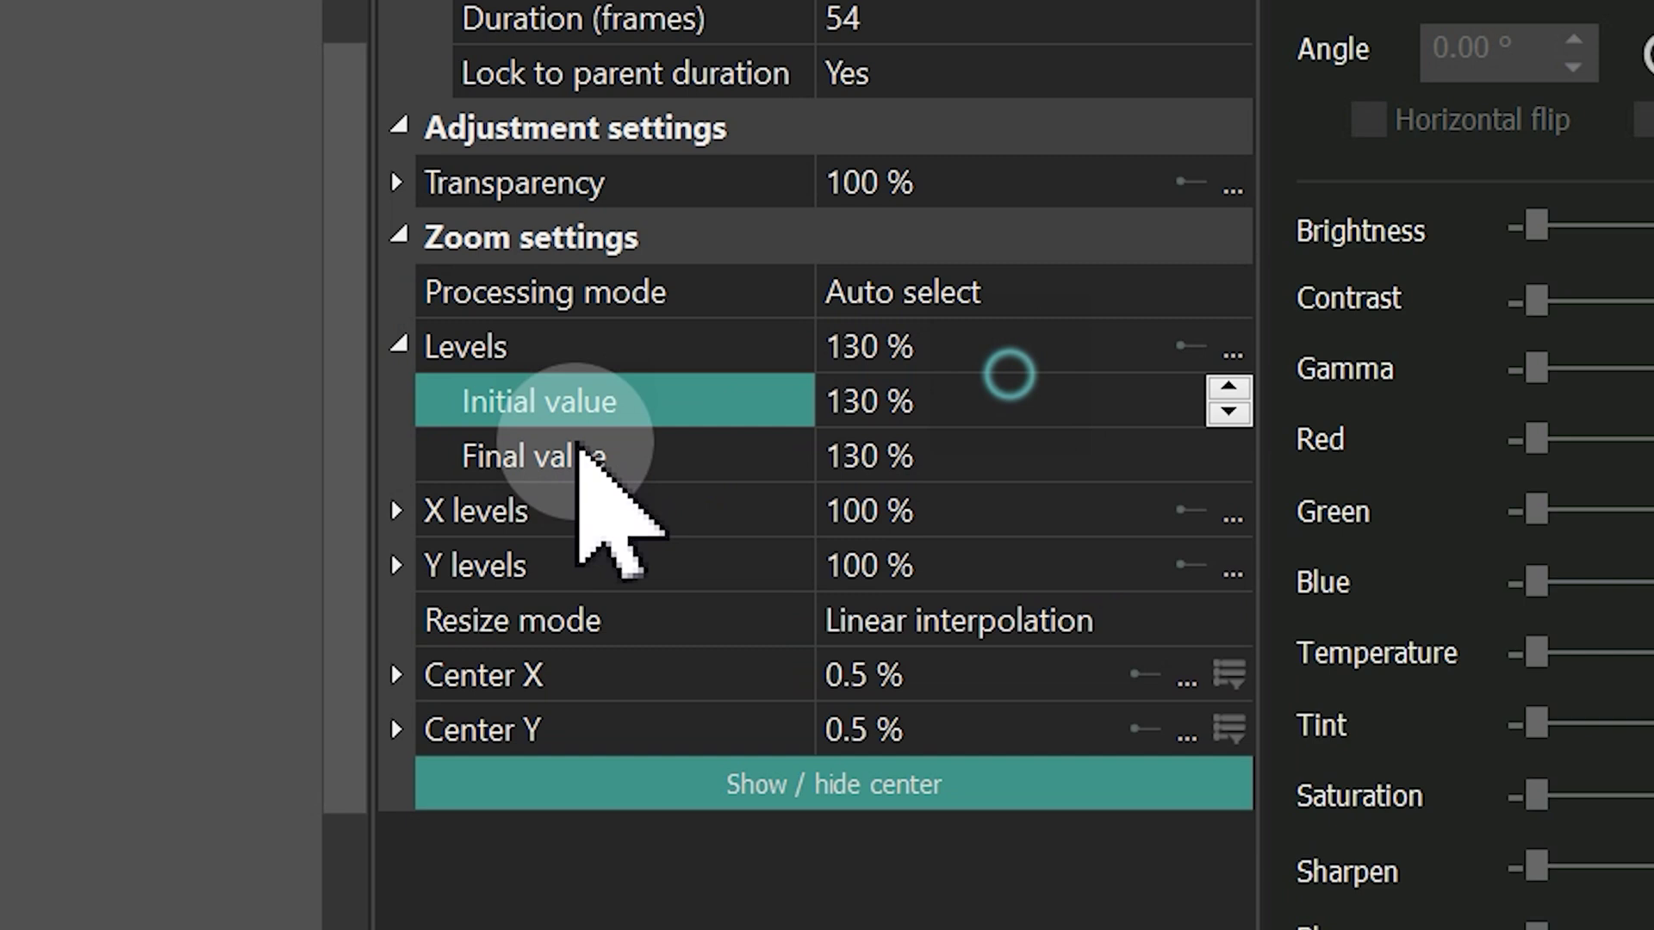
{"action": "left_click", "coordinate": [948, 405]}
{"action": "type", "text": "100"}
{"action": "key", "text": "Return"}
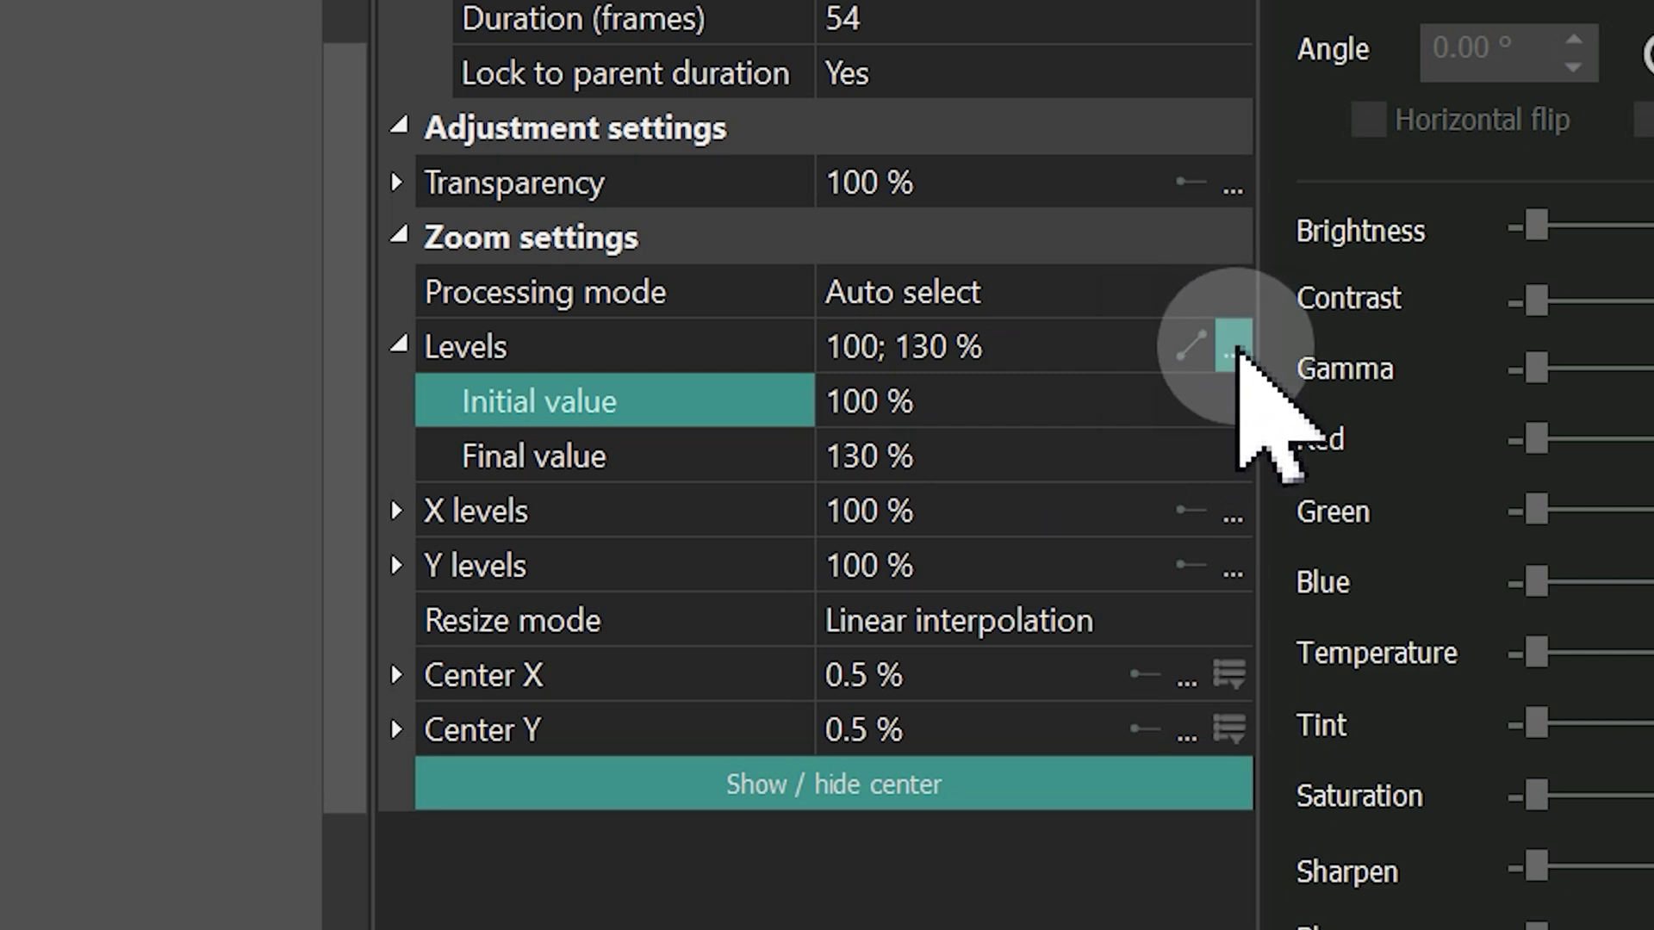
Step: Switch the Levels curve to Bezier and drag its end handle so the zoom eases out
{"action": "left_click", "coordinate": [1233, 349]}
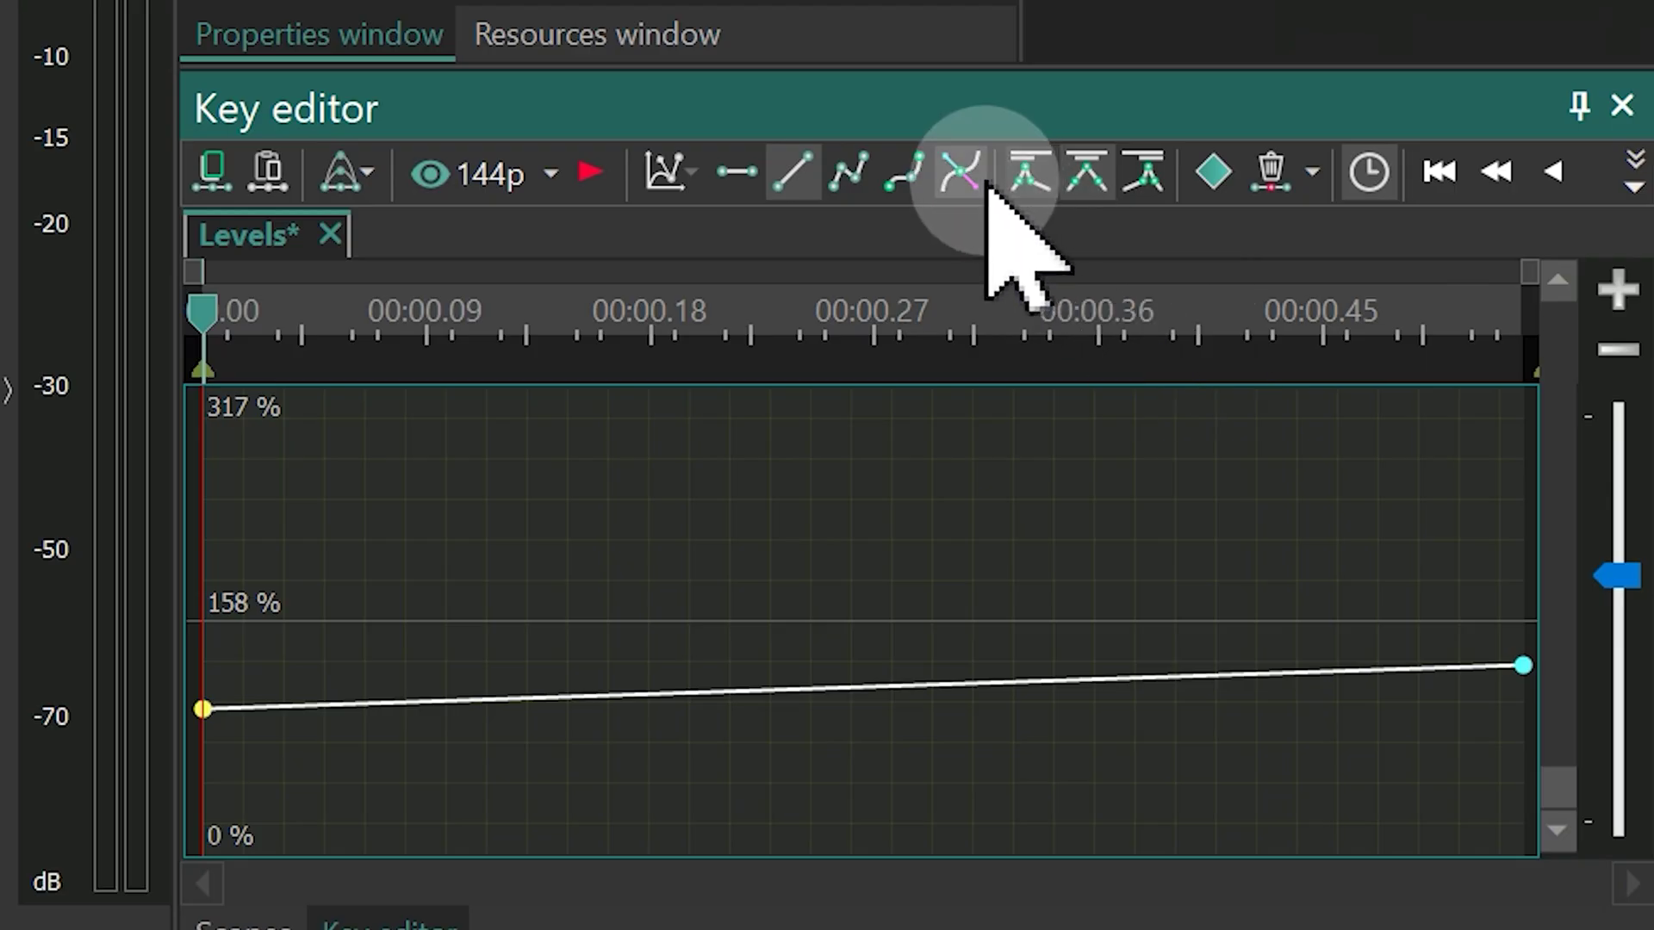
{"action": "left_click", "coordinate": [981, 179]}
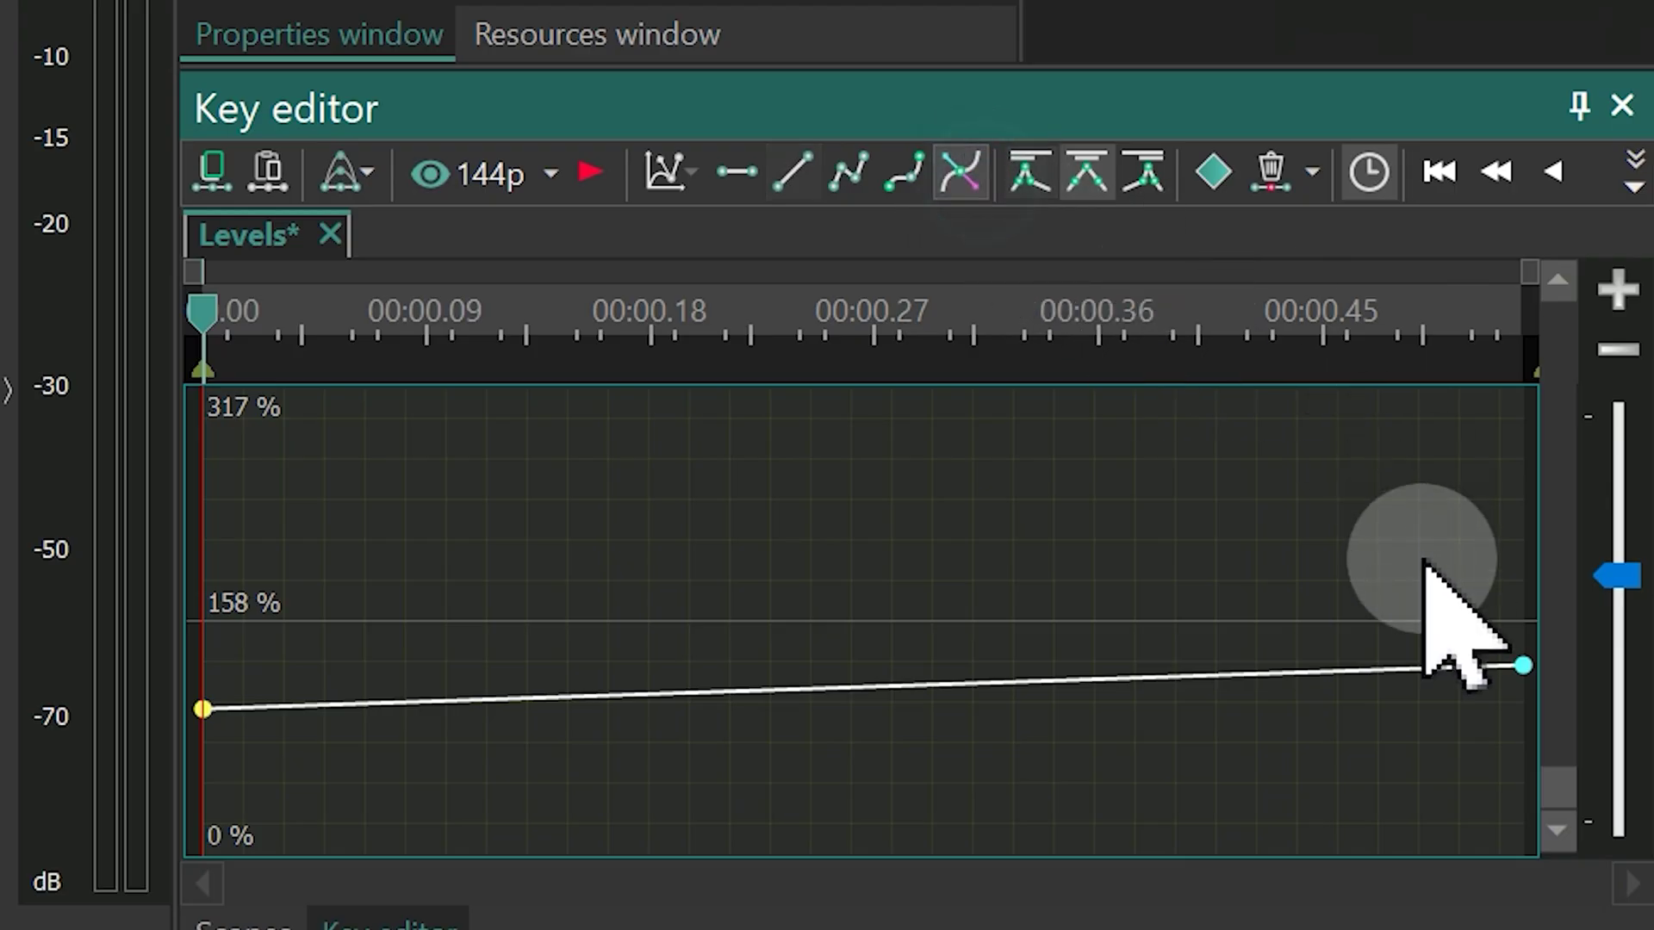
{"action": "left_click", "coordinate": [1522, 665]}
{"action": "left_click_drag", "start_coordinate": [1615, 575], "coordinate": [1616, 620]}
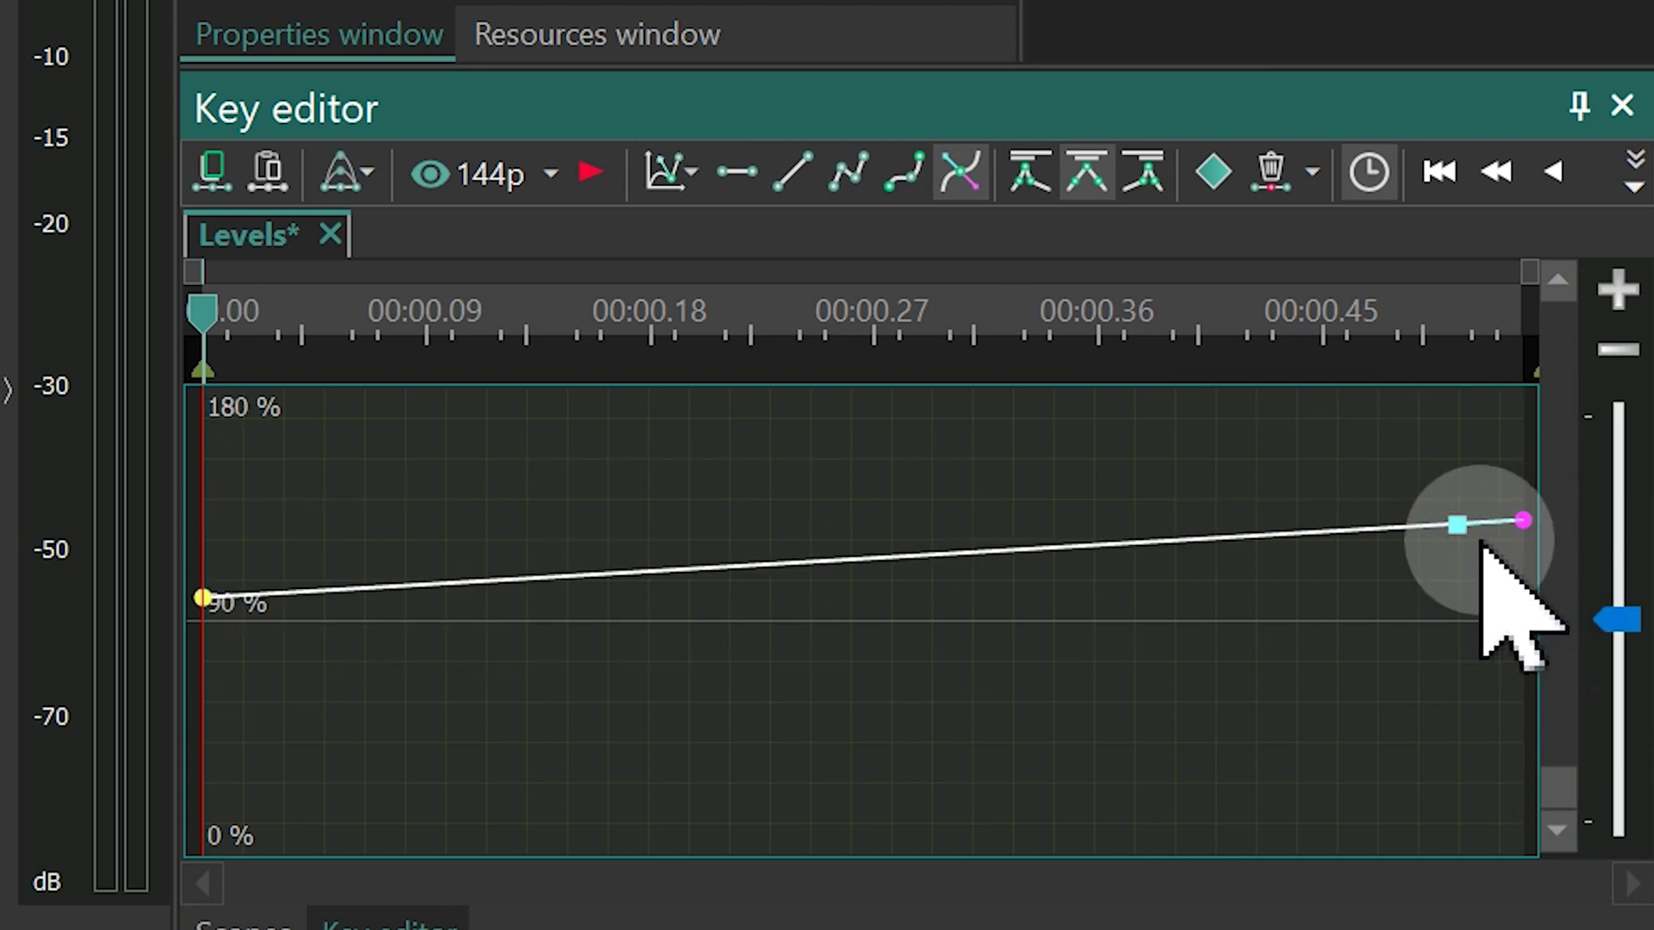
{"action": "left_click", "coordinate": [1456, 523]}
{"action": "left_click_drag", "start_coordinate": [1455, 523], "coordinate": [720, 527]}
{"action": "left_click_drag", "start_coordinate": [169, 654], "coordinate": [221, 648]}
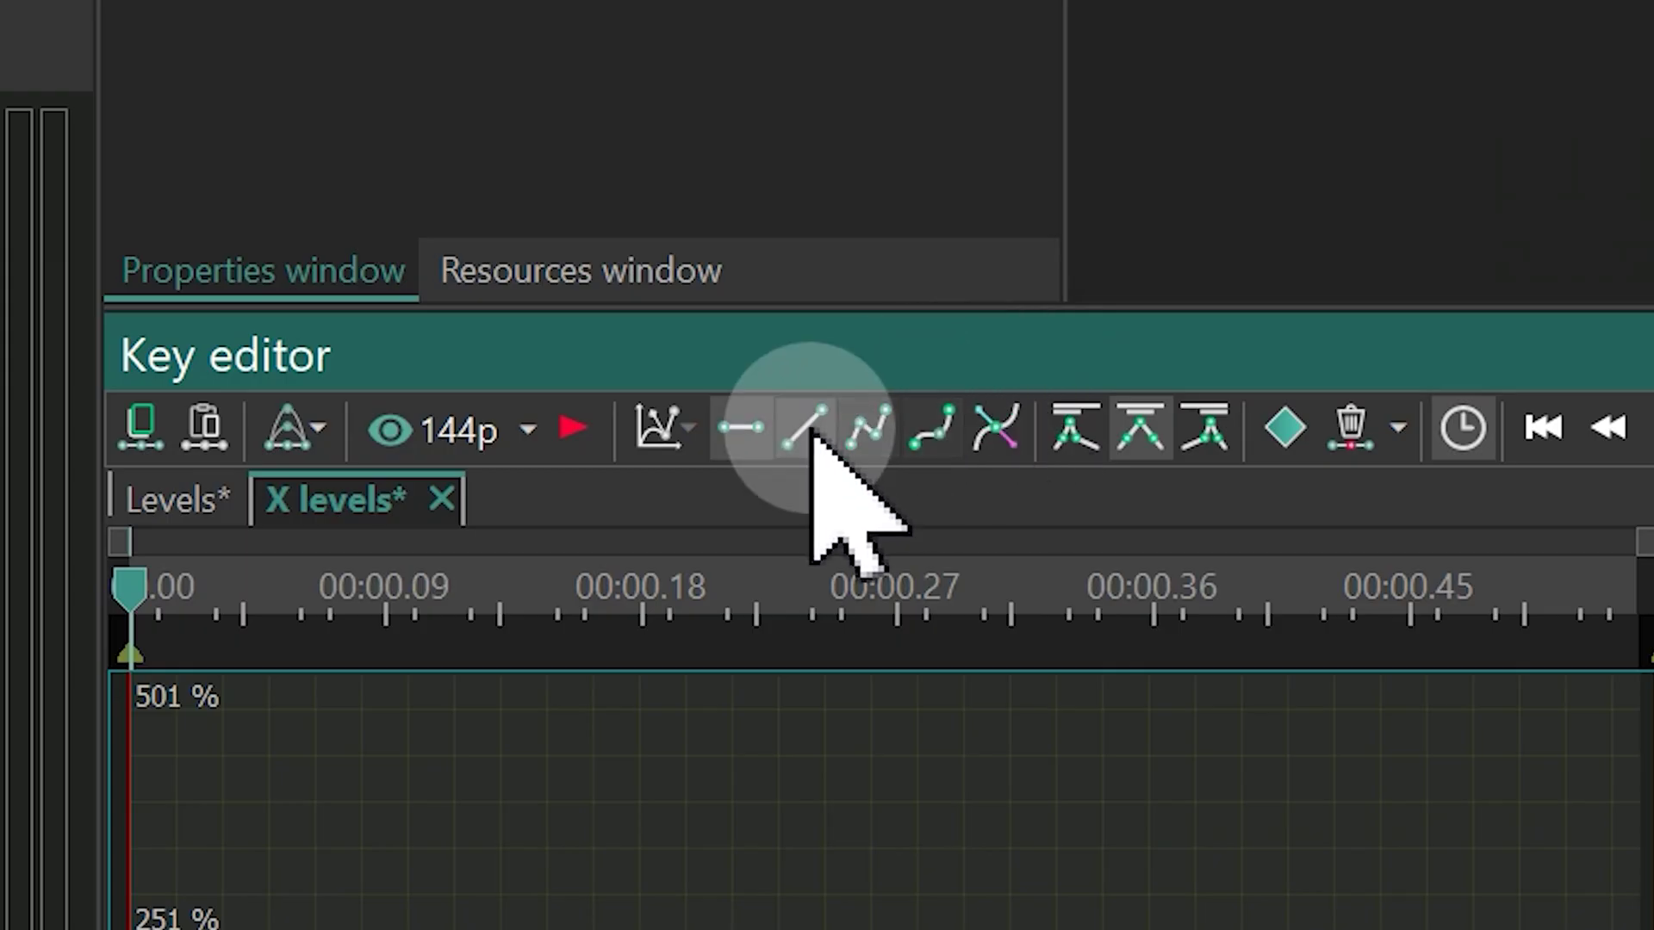
Step: Keep the X levels change linear and move the dune zoom centre up onto the kneeling figure
{"action": "left_click", "coordinate": [812, 434]}
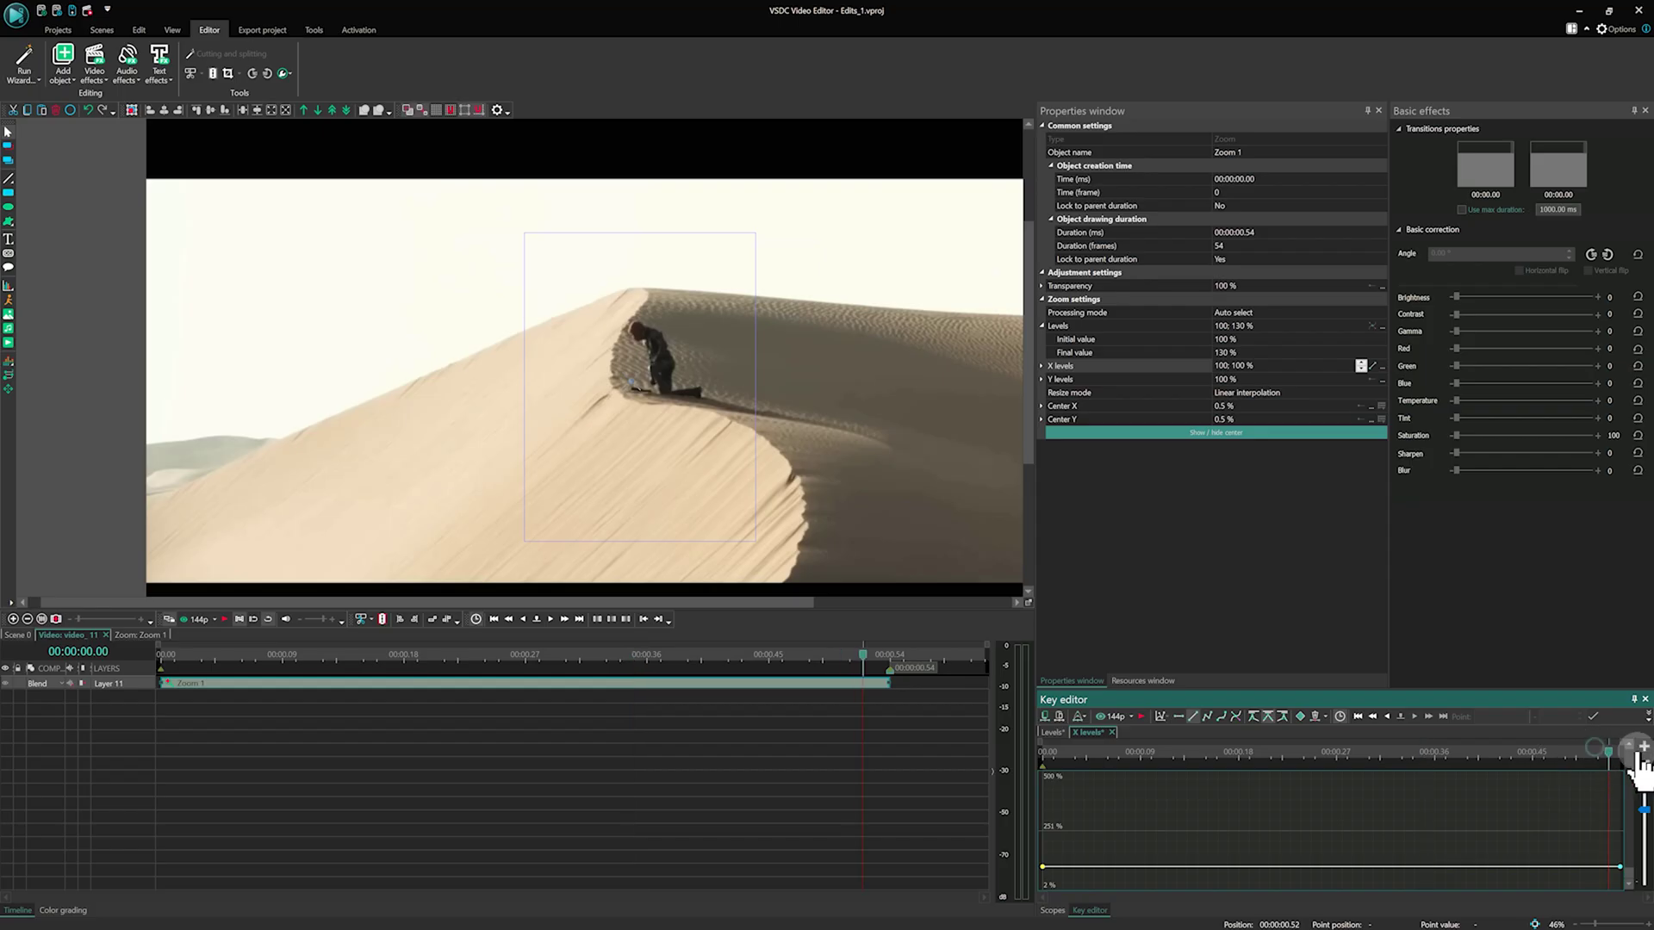
{"action": "left_click", "coordinate": [907, 500]}
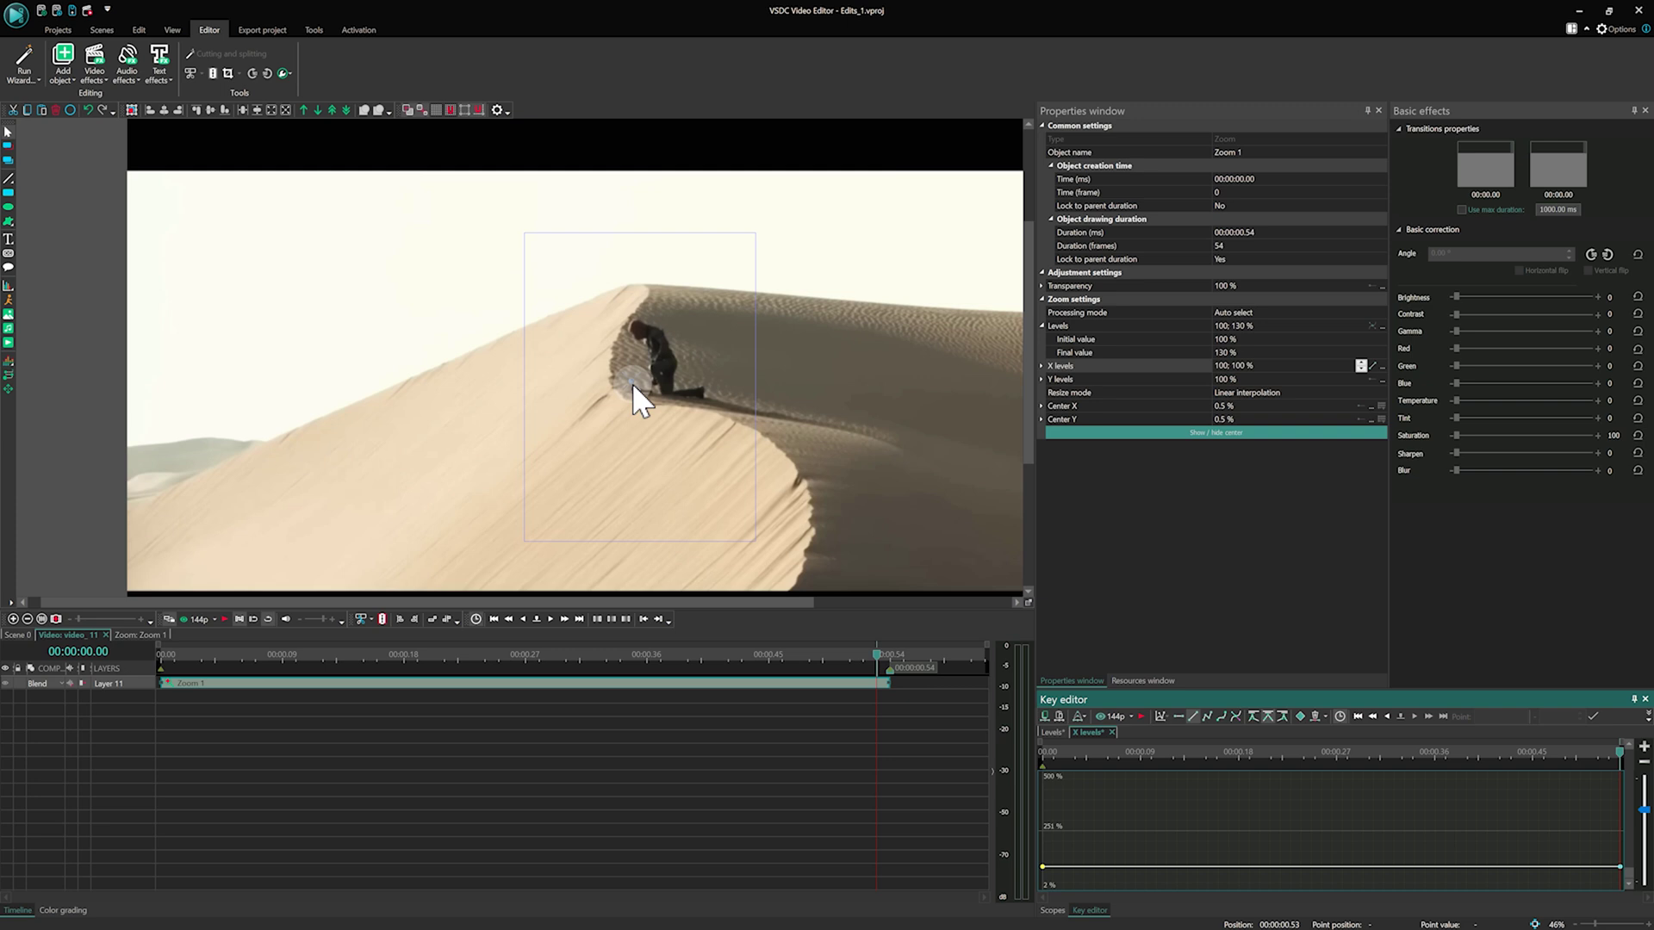
{"action": "left_click_drag", "start_coordinate": [633, 382], "coordinate": [646, 344]}
{"action": "left_click", "coordinate": [1040, 674]}
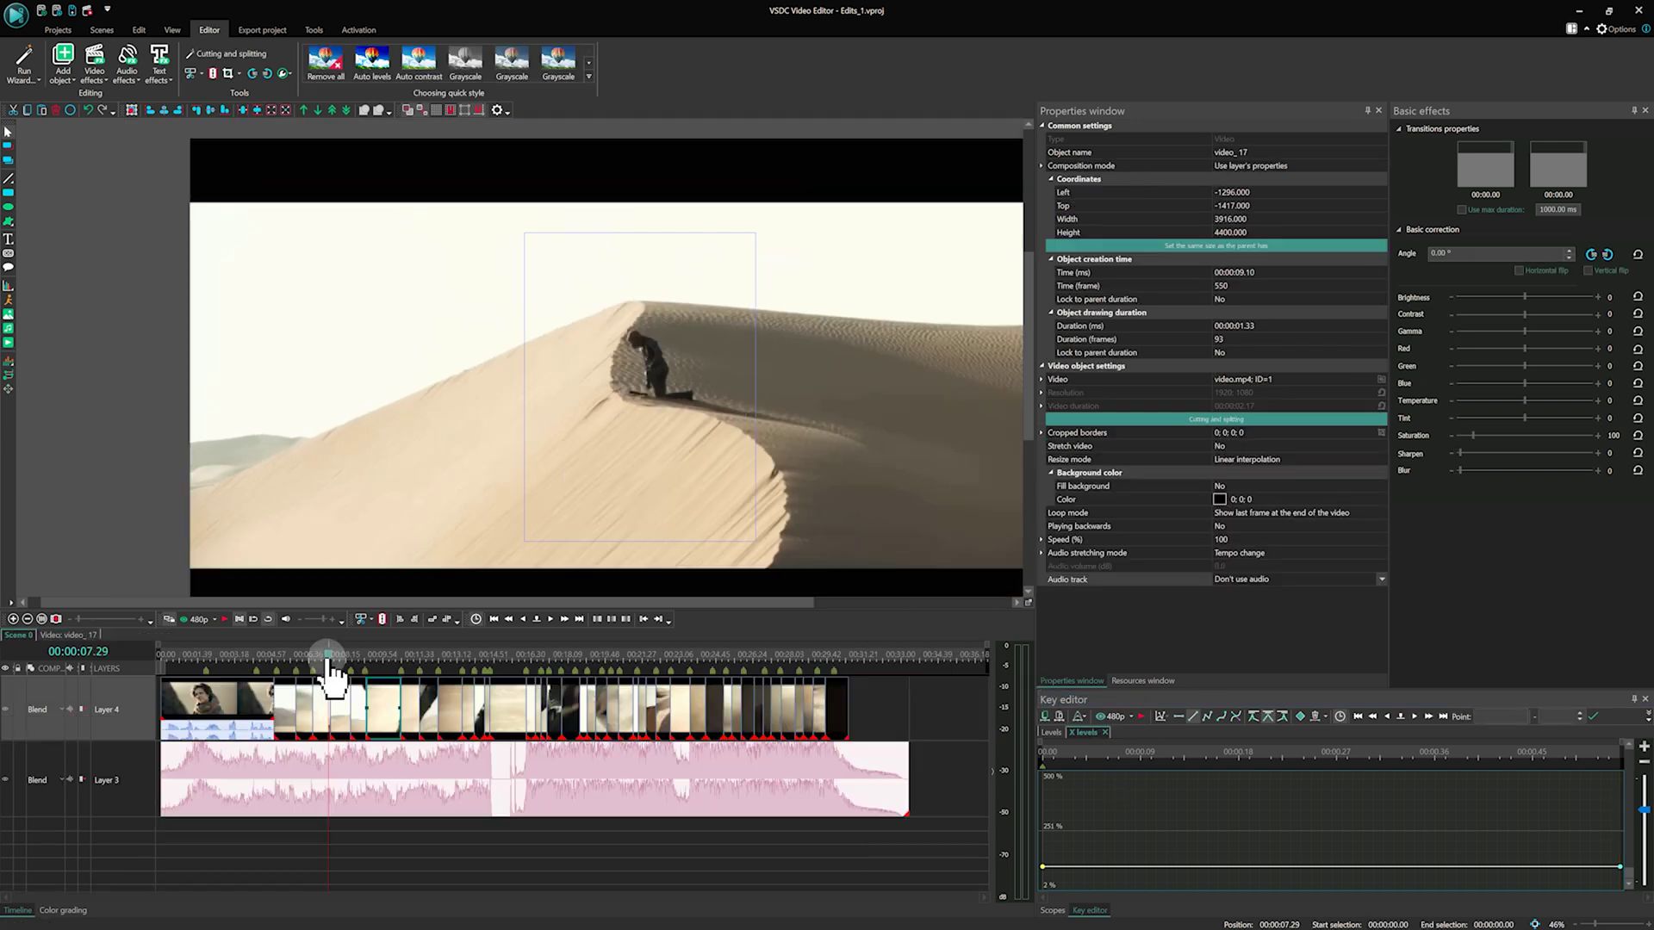
Step: Paste the Zoom effect into video_9 at 0:00 and shorten it to end at 0:00:00.48
{"action": "left_click", "coordinate": [325, 657]}
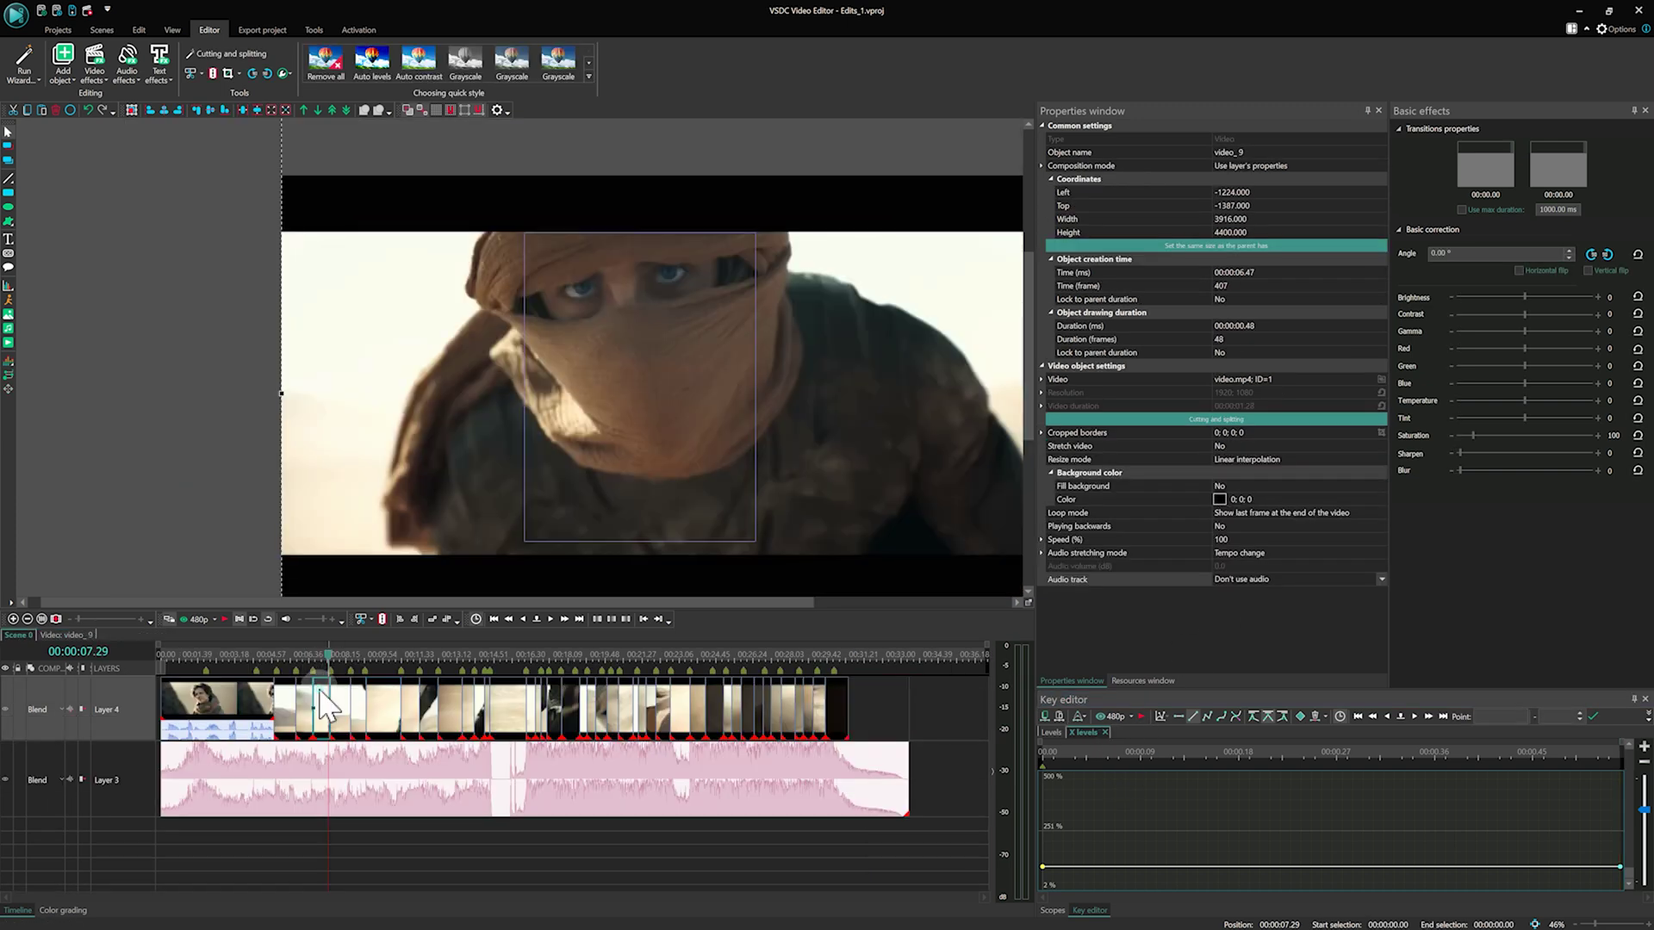
{"action": "double_click", "coordinate": [422, 685]}
{"action": "key", "text": "ctrl+v"}
{"action": "left_click", "coordinate": [147, 701]}
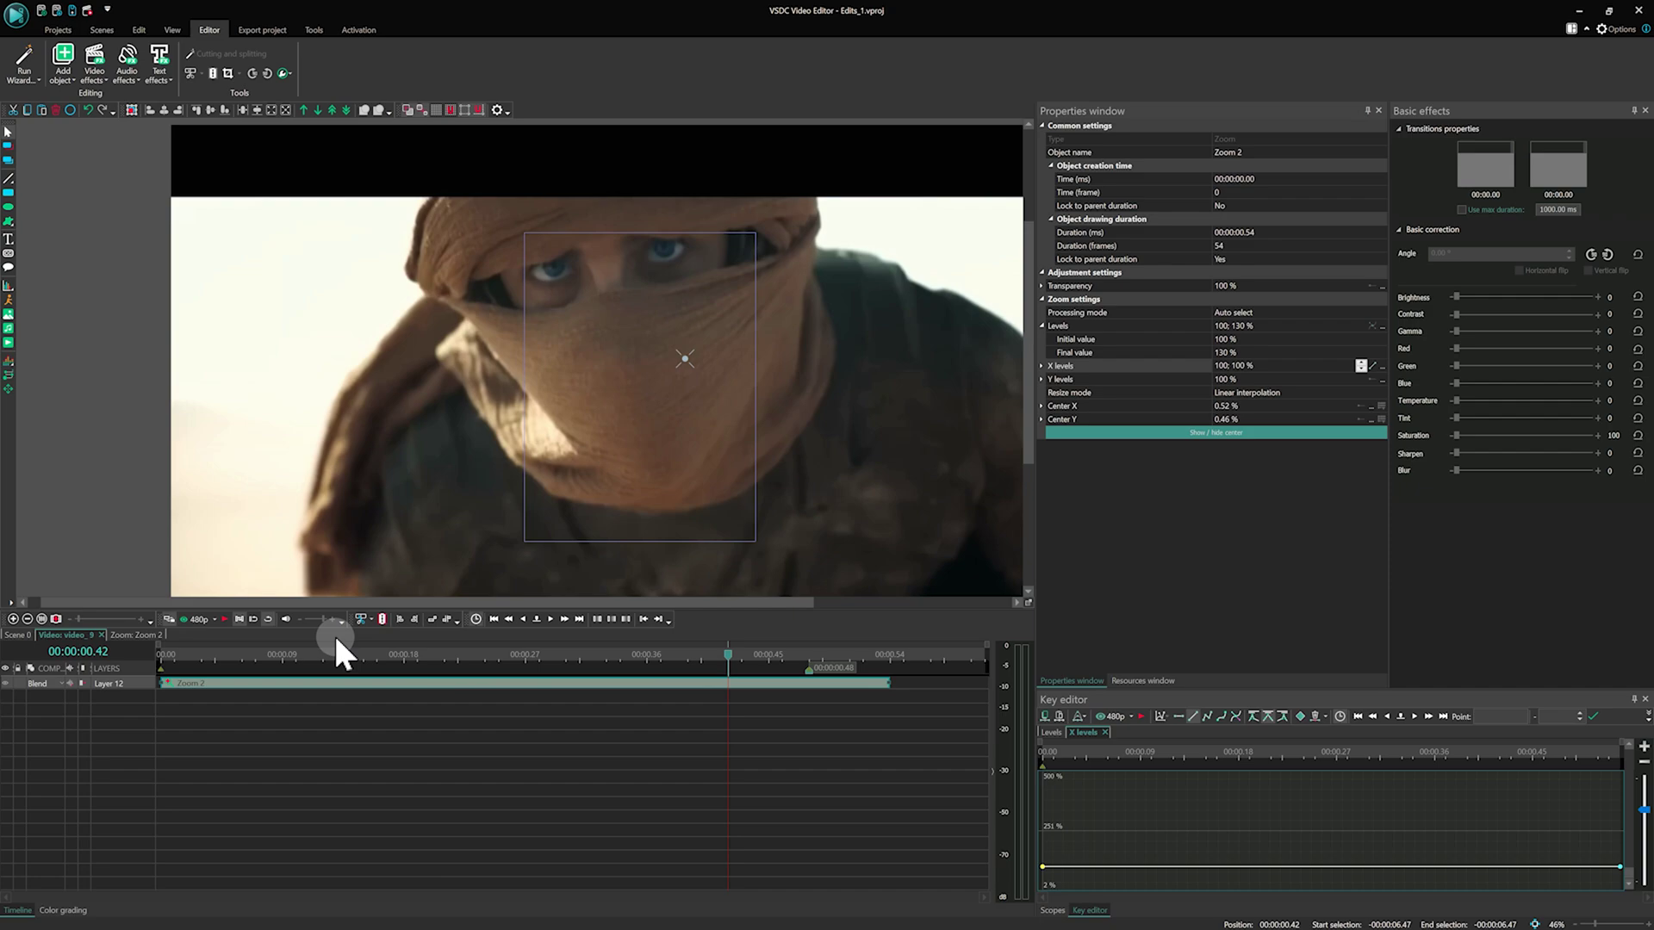
{"action": "left_click_drag", "start_coordinate": [887, 681], "coordinate": [812, 680]}
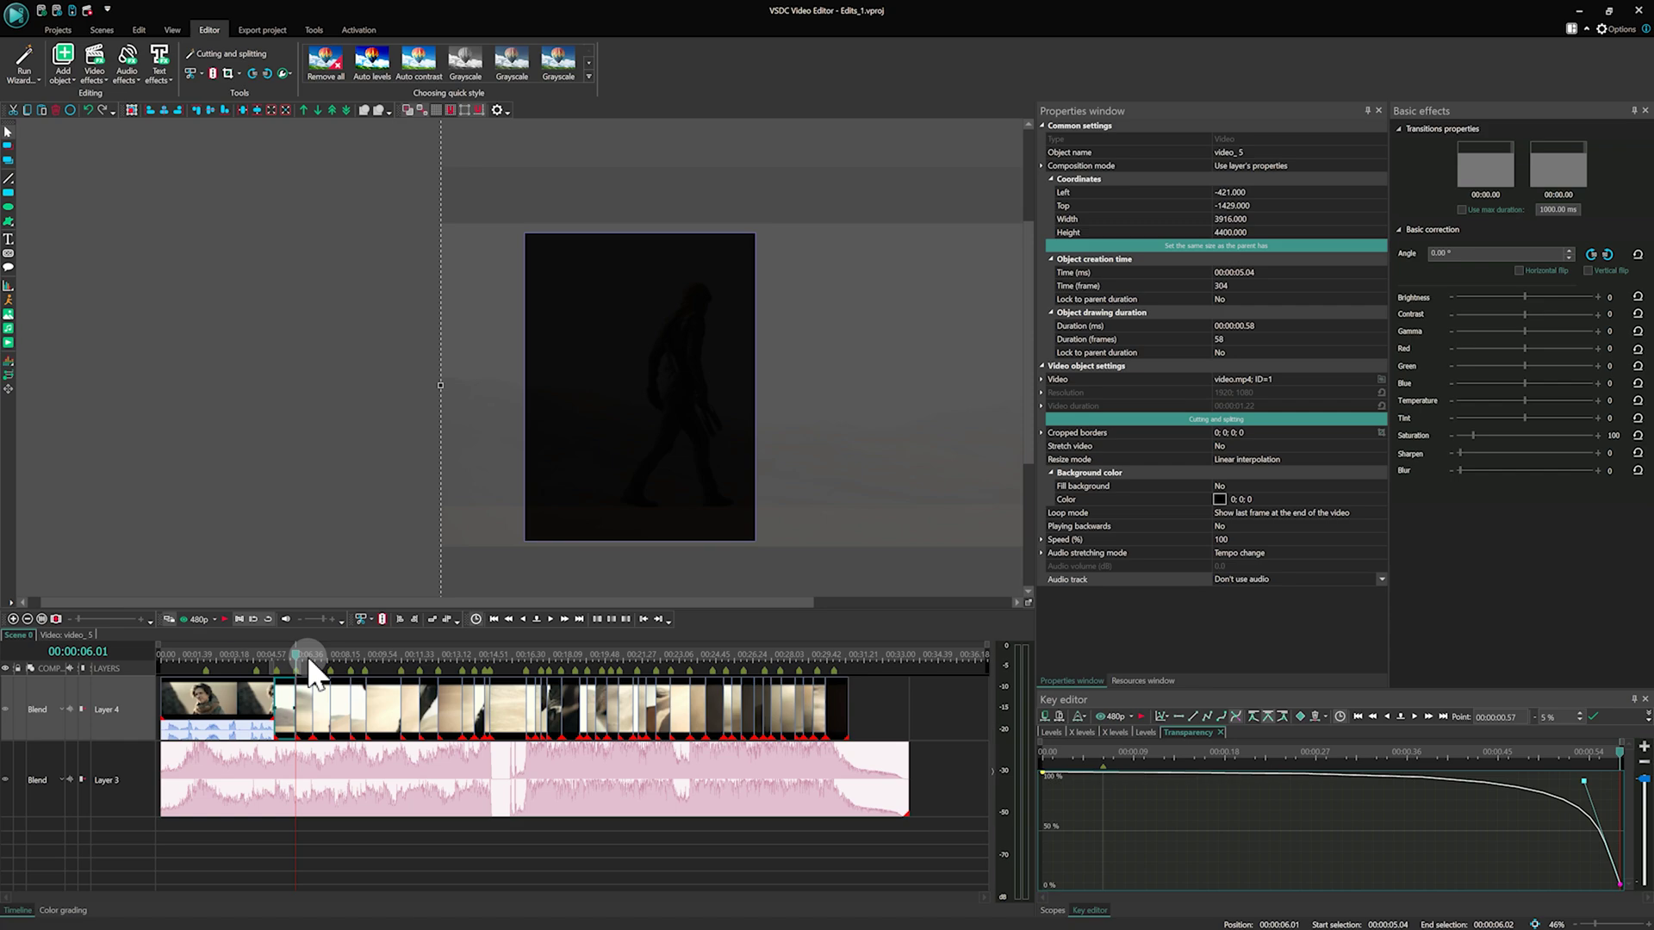
Step: Add a FadeIn effect to clip video_7 and set its initial transparency value to 5
{"action": "left_click", "coordinate": [309, 714]}
{"action": "left_click", "coordinate": [207, 329]}
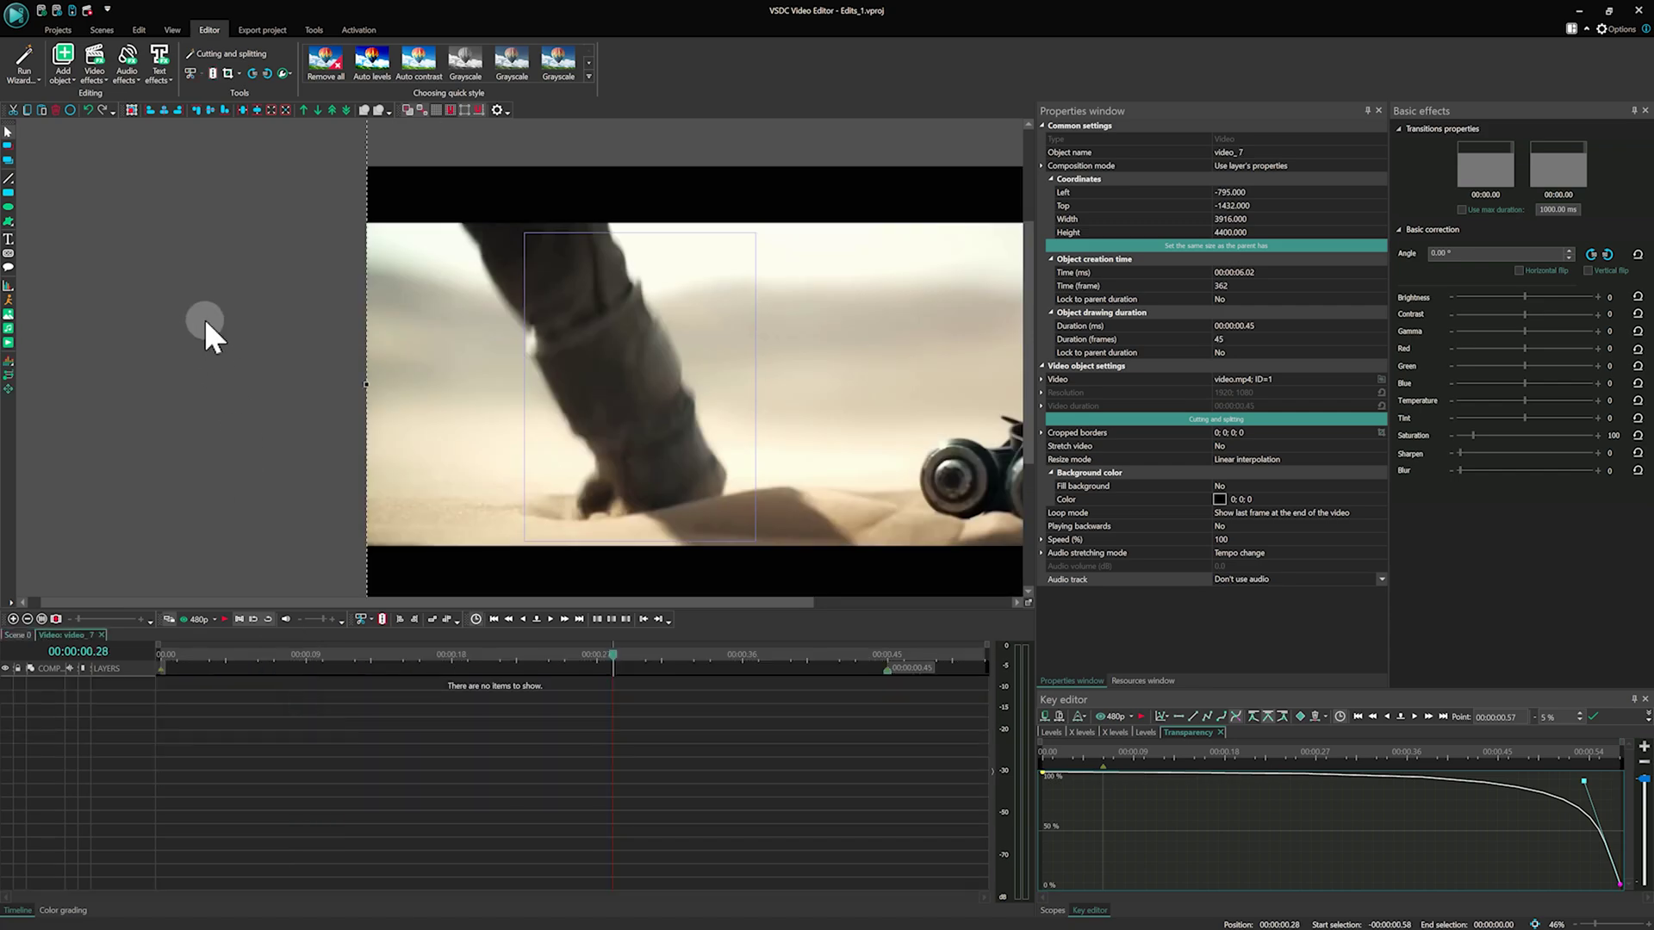
{"action": "left_click", "coordinate": [94, 66]}
{"action": "left_click", "coordinate": [139, 149]}
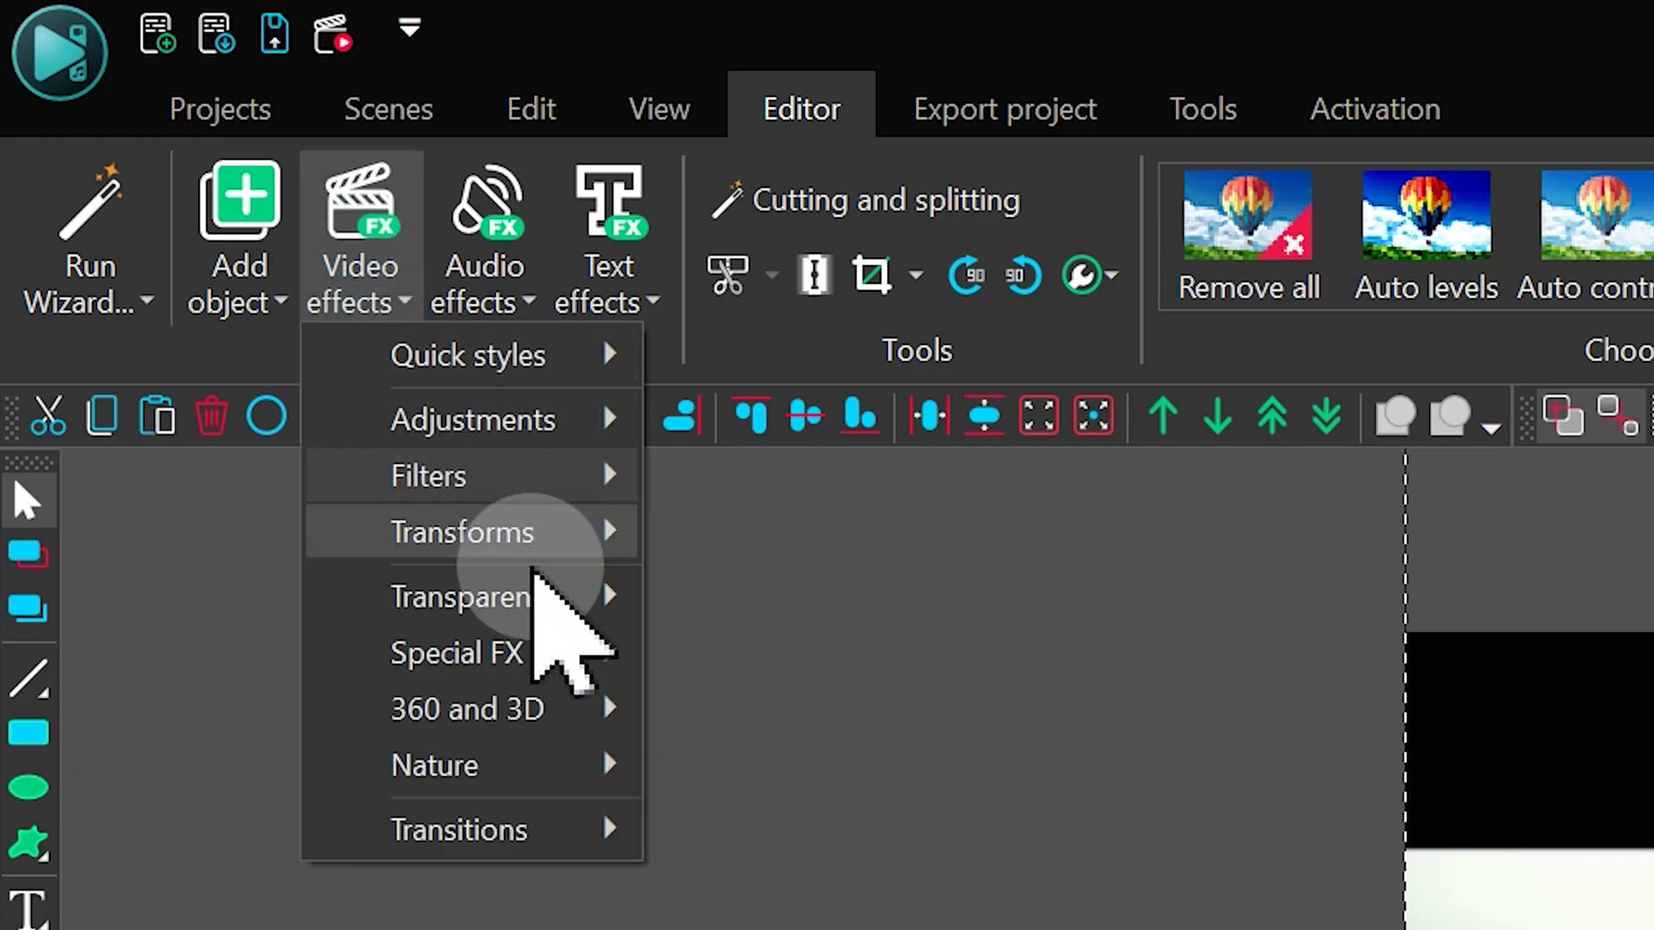
{"action": "mouse_move", "coordinate": [533, 586]}
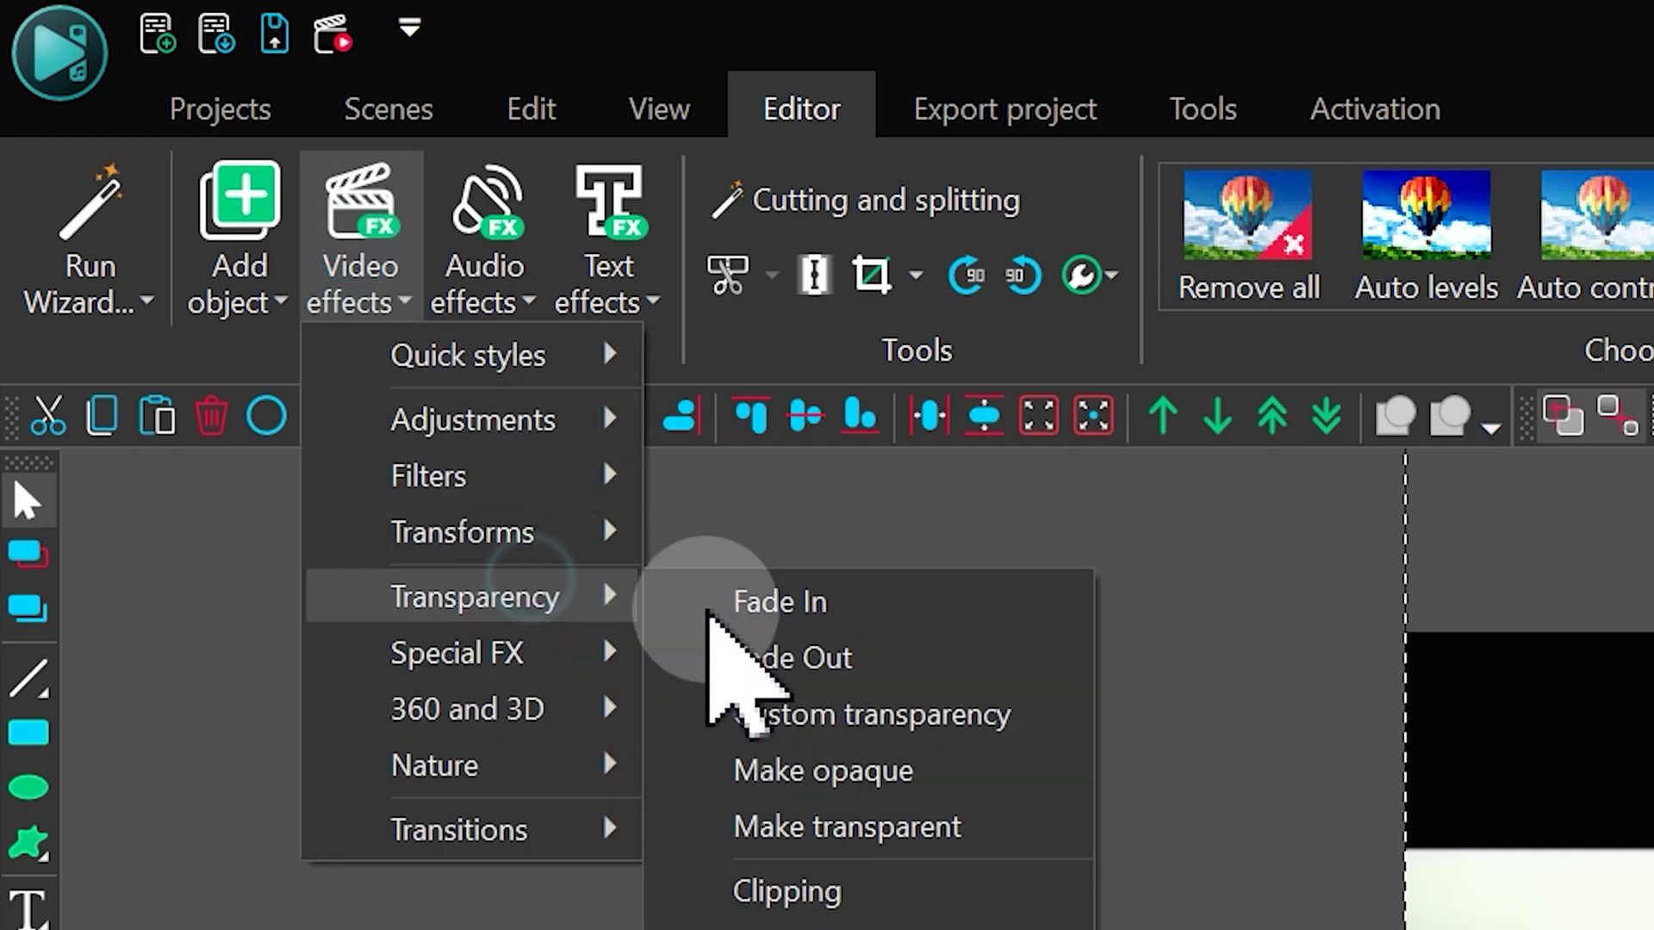
{"action": "left_click", "coordinate": [842, 618]}
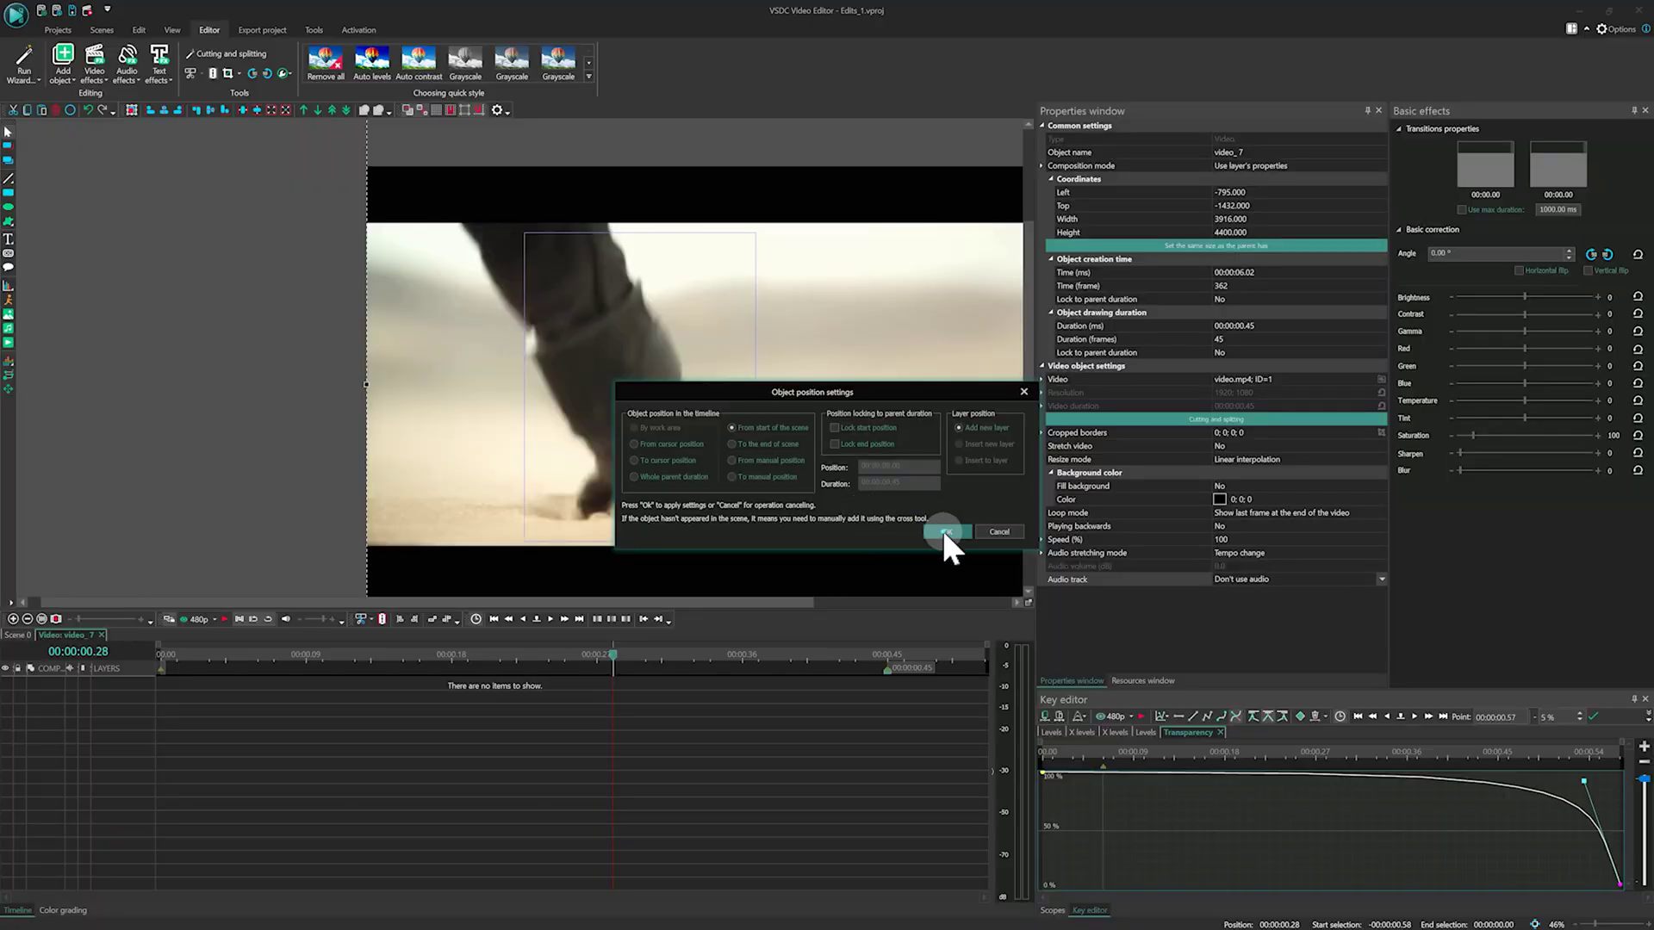
{"action": "left_click", "coordinate": [945, 532]}
{"action": "left_click", "coordinate": [1042, 393]}
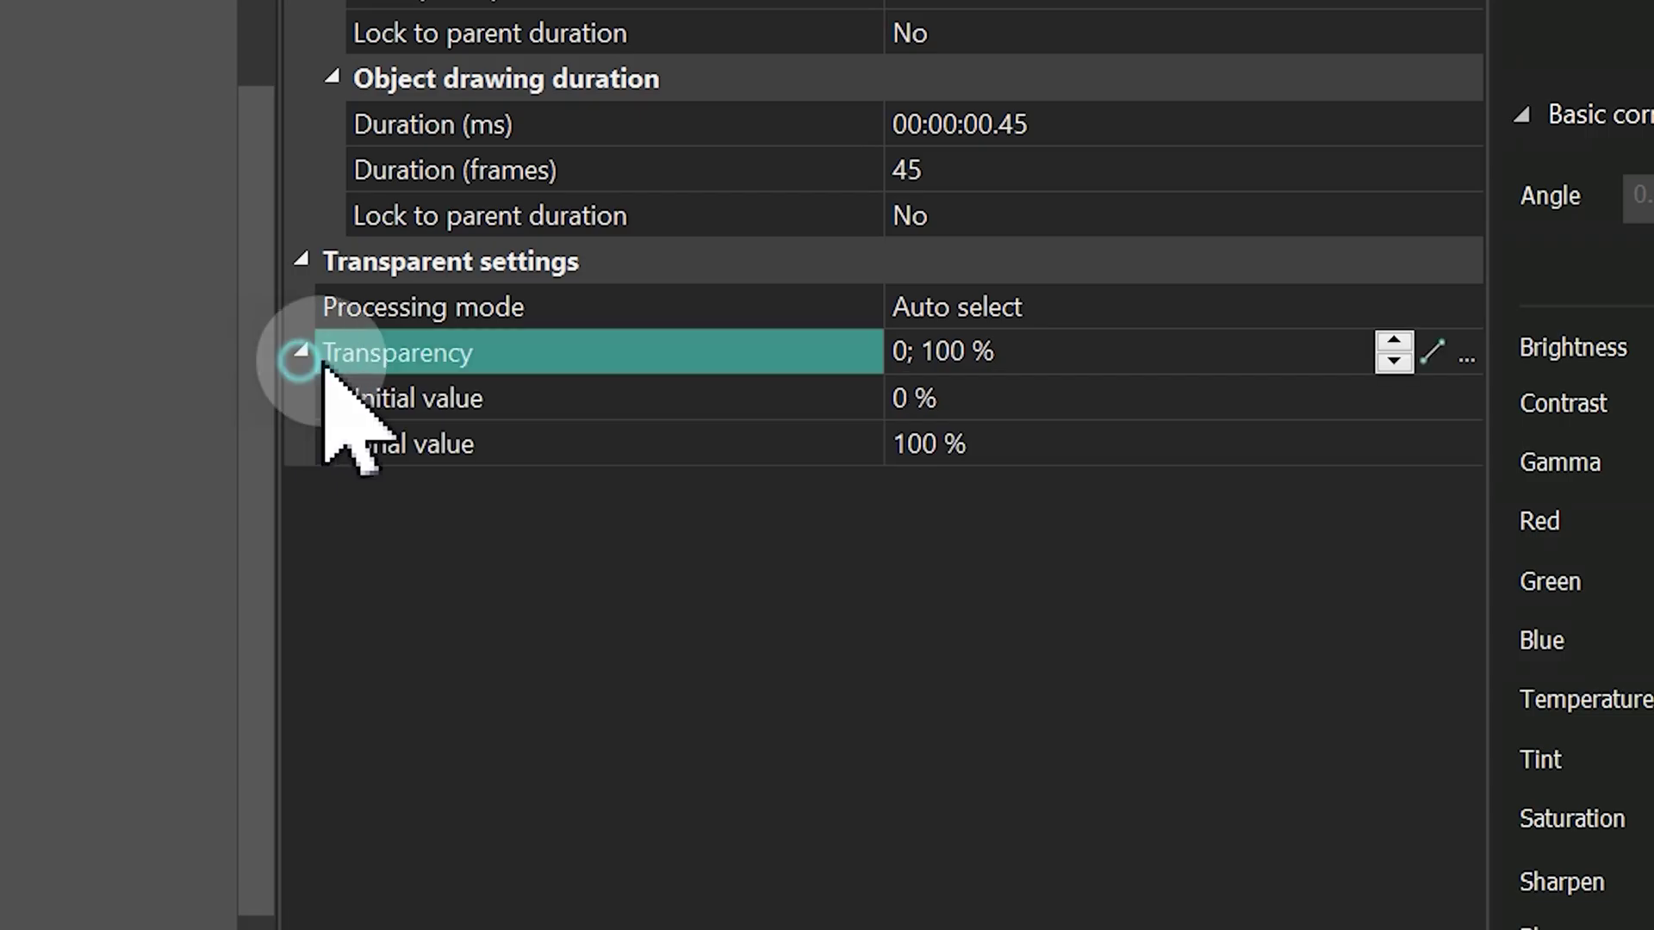
{"action": "left_click", "coordinate": [1243, 403]}
{"action": "type", "text": "5"}
Step: Bend the transparency curve into an ease-out reaching 100% early, then play to check the fade
{"action": "left_click", "coordinate": [1466, 354]}
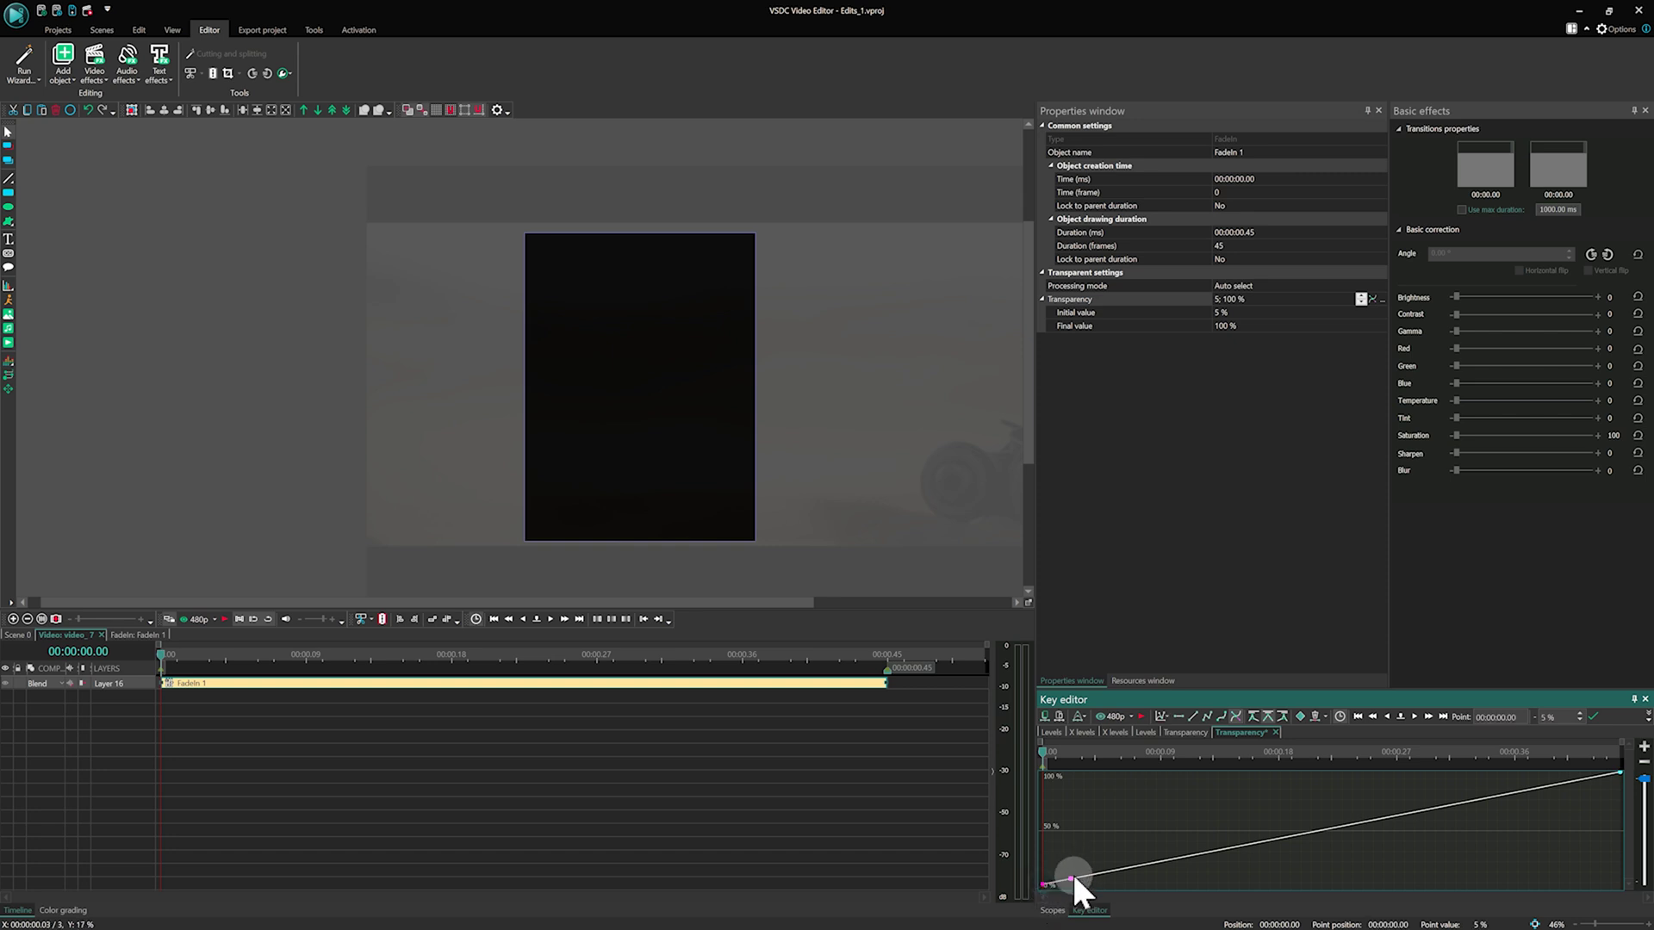
{"action": "left_click_drag", "start_coordinate": [1071, 878], "coordinate": [1071, 773]}
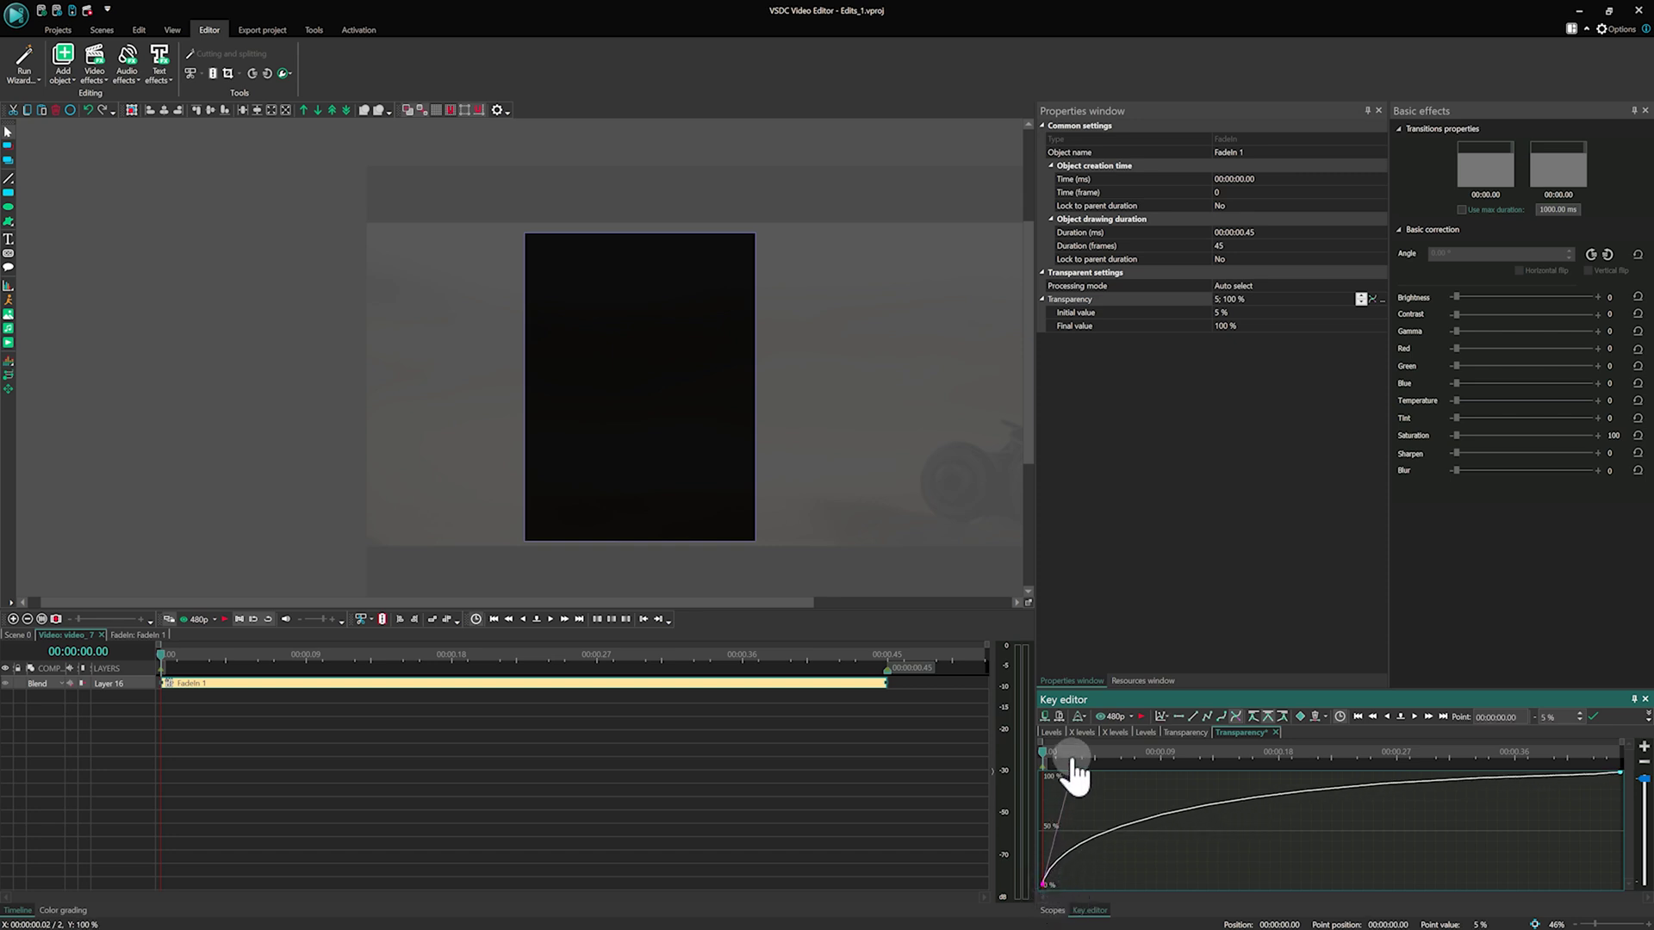
{"action": "left_click", "coordinate": [1616, 772]}
{"action": "left_click_drag", "start_coordinate": [1592, 777], "coordinate": [1309, 779]}
{"action": "left_click", "coordinate": [205, 722]}
{"action": "key", "text": "space"}
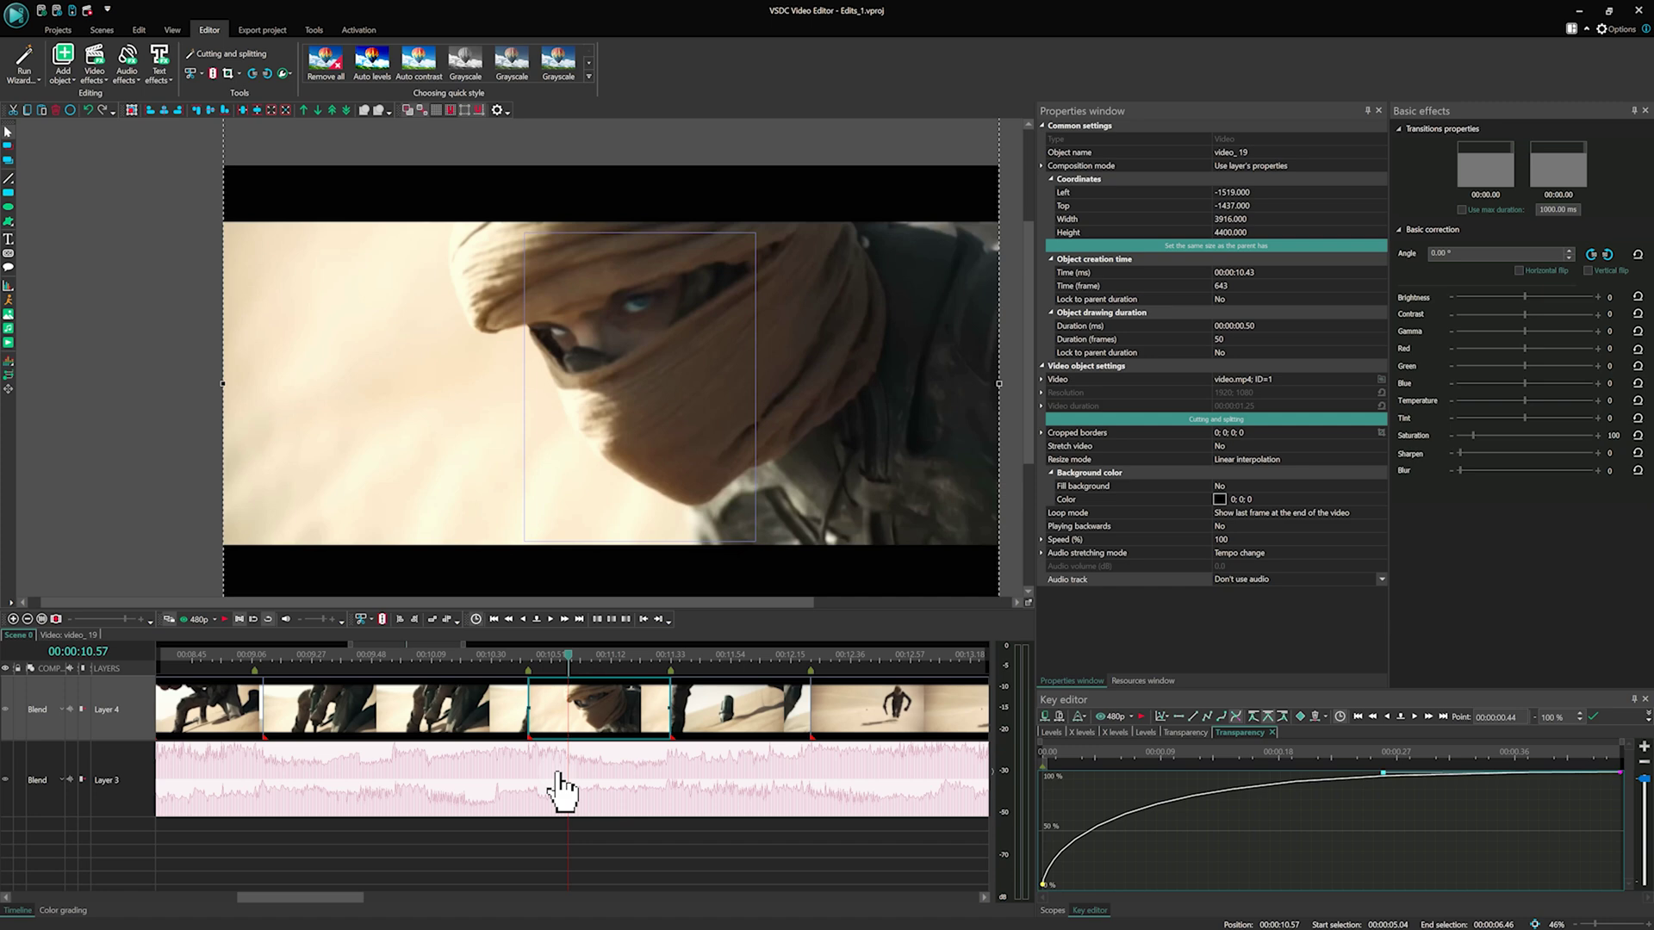
Step: Extend the Layer 4 clip's start earlier and apply a Camera Pan 'Left to right' transition to video_19
{"action": "left_click_drag", "start_coordinate": [528, 708], "coordinate": [468, 718]}
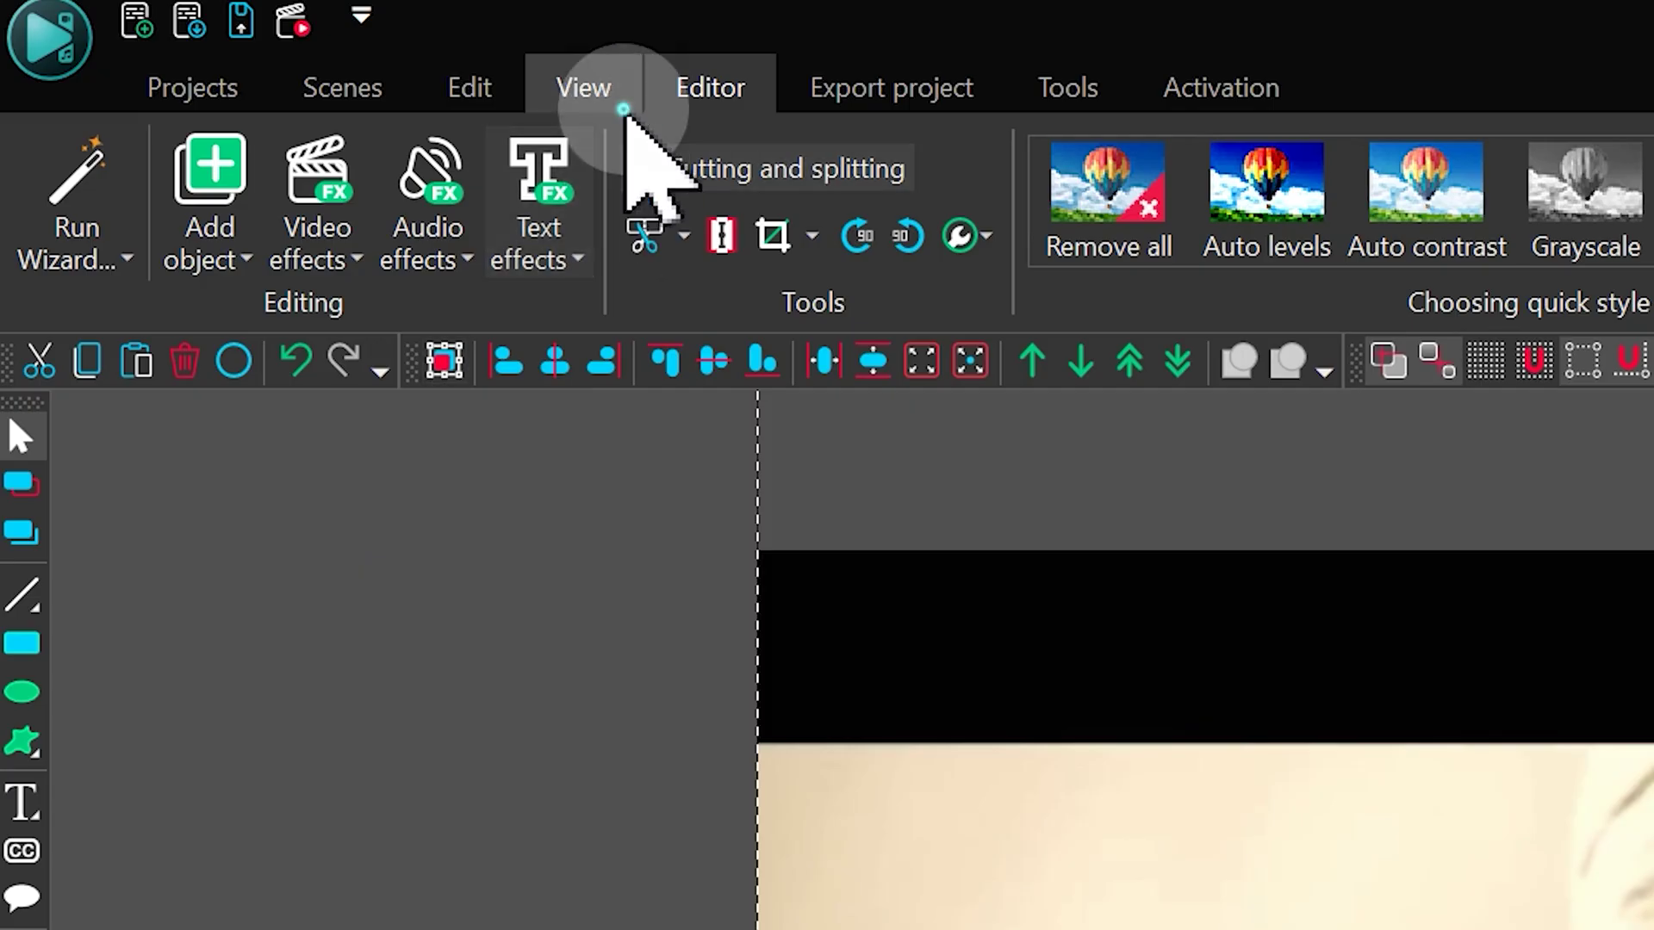
{"action": "left_click", "coordinate": [175, 31]}
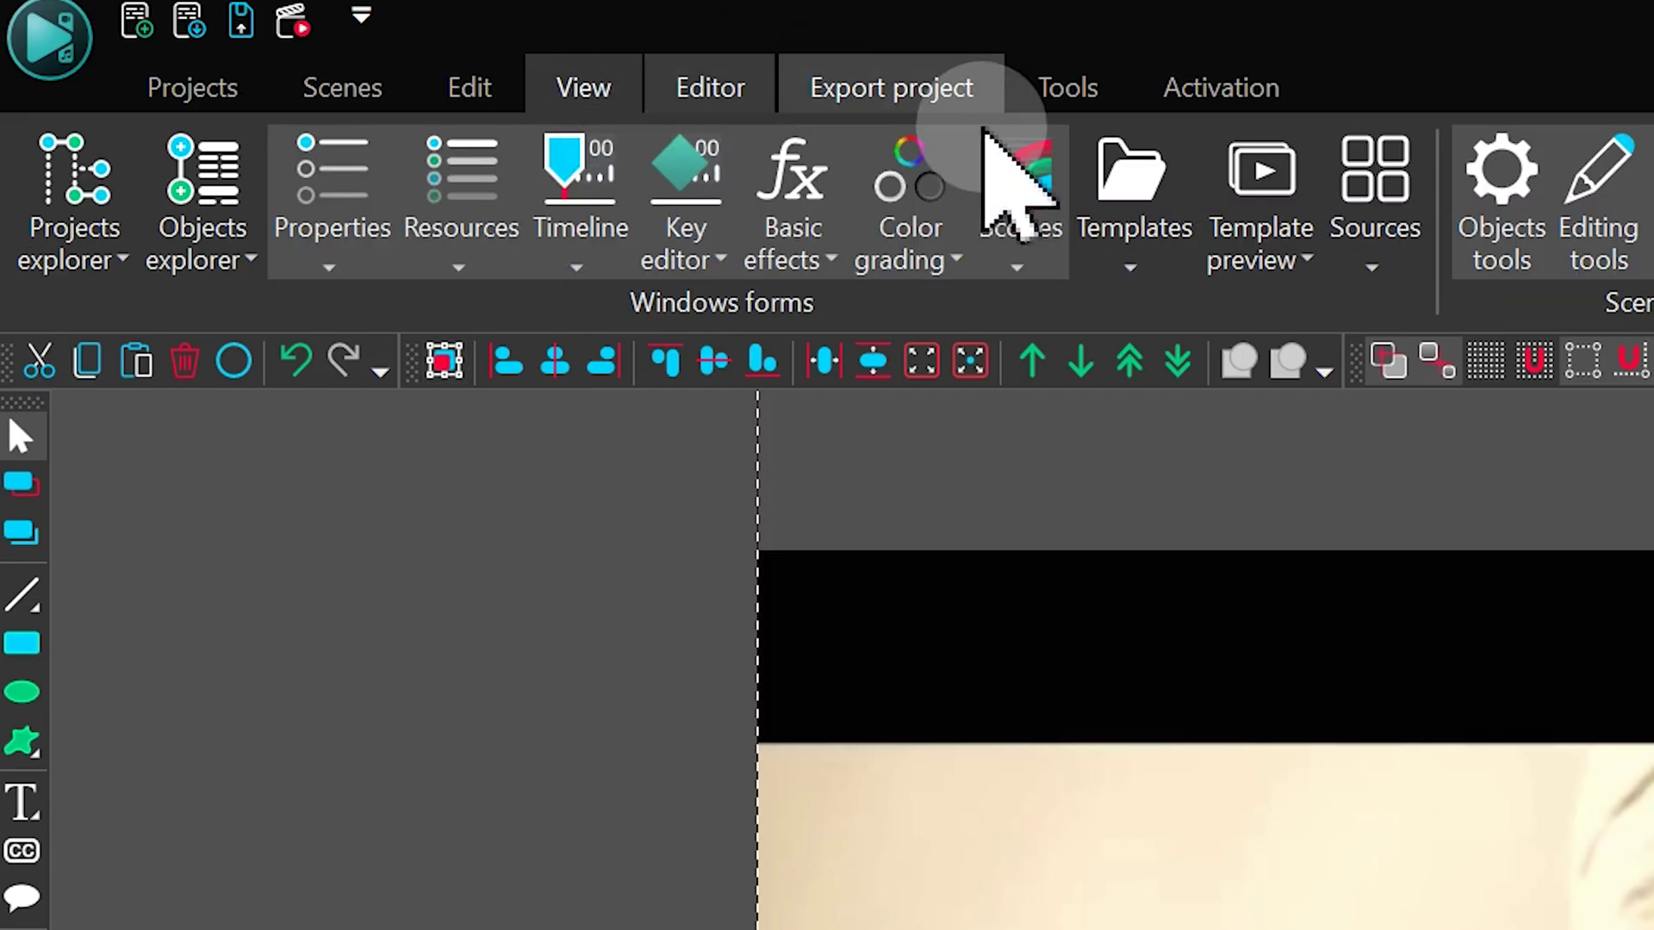
{"action": "left_click", "coordinate": [1121, 196]}
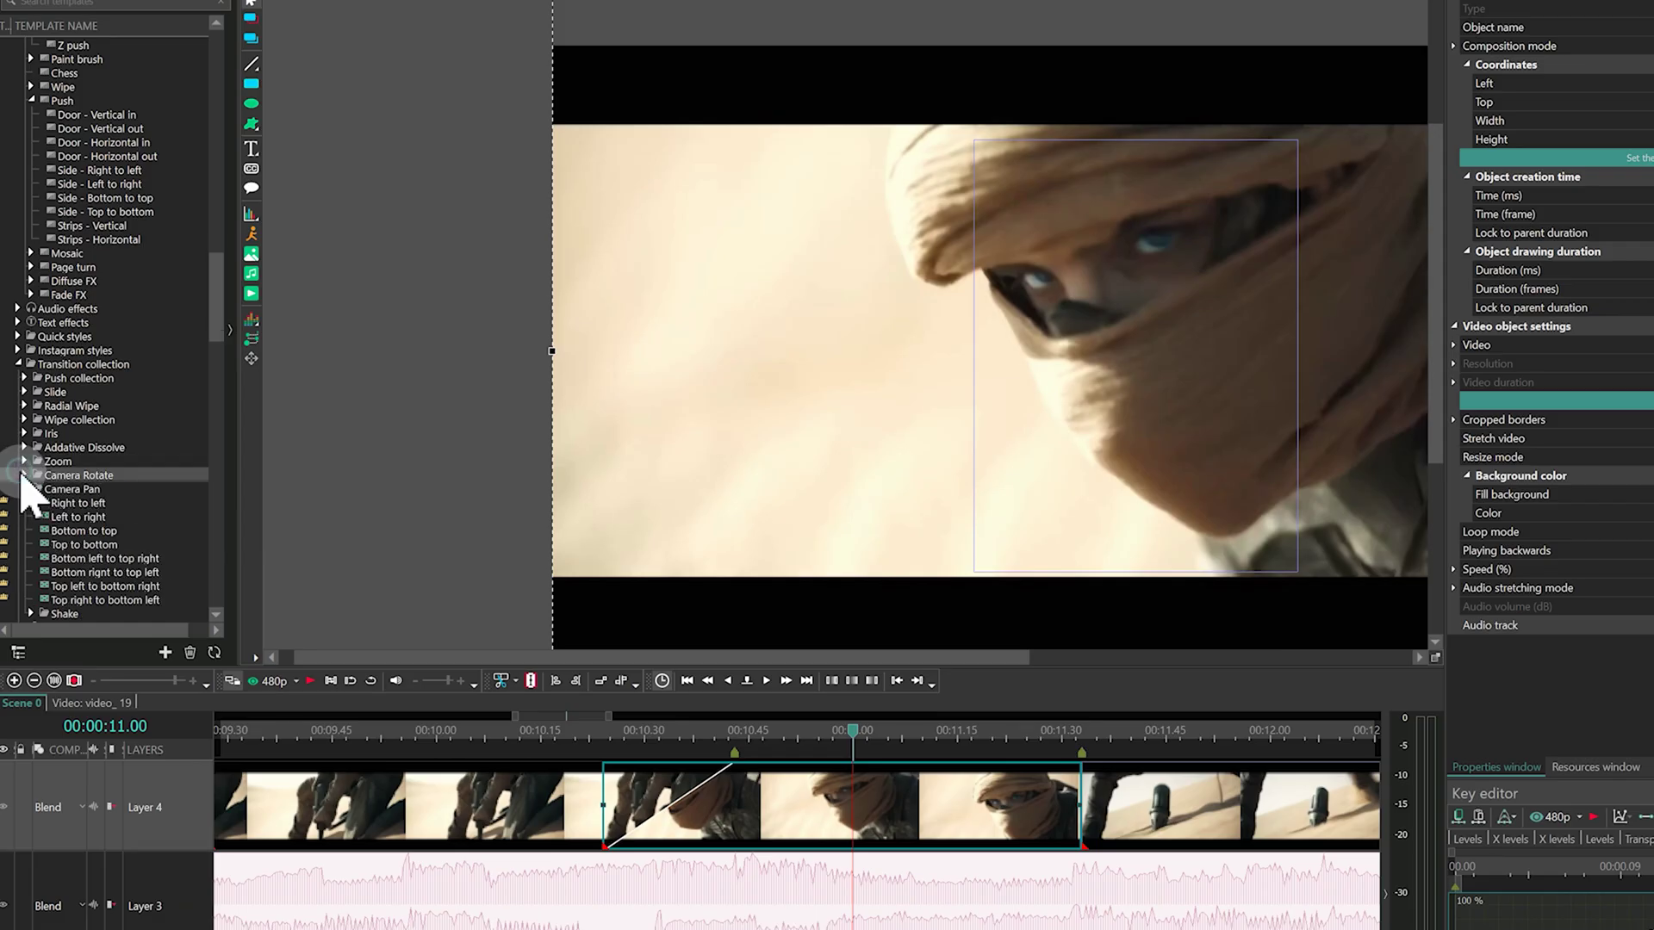
{"action": "scroll", "coordinate": [74, 517], "scroll_direction": "down", "scroll_amount": 2}
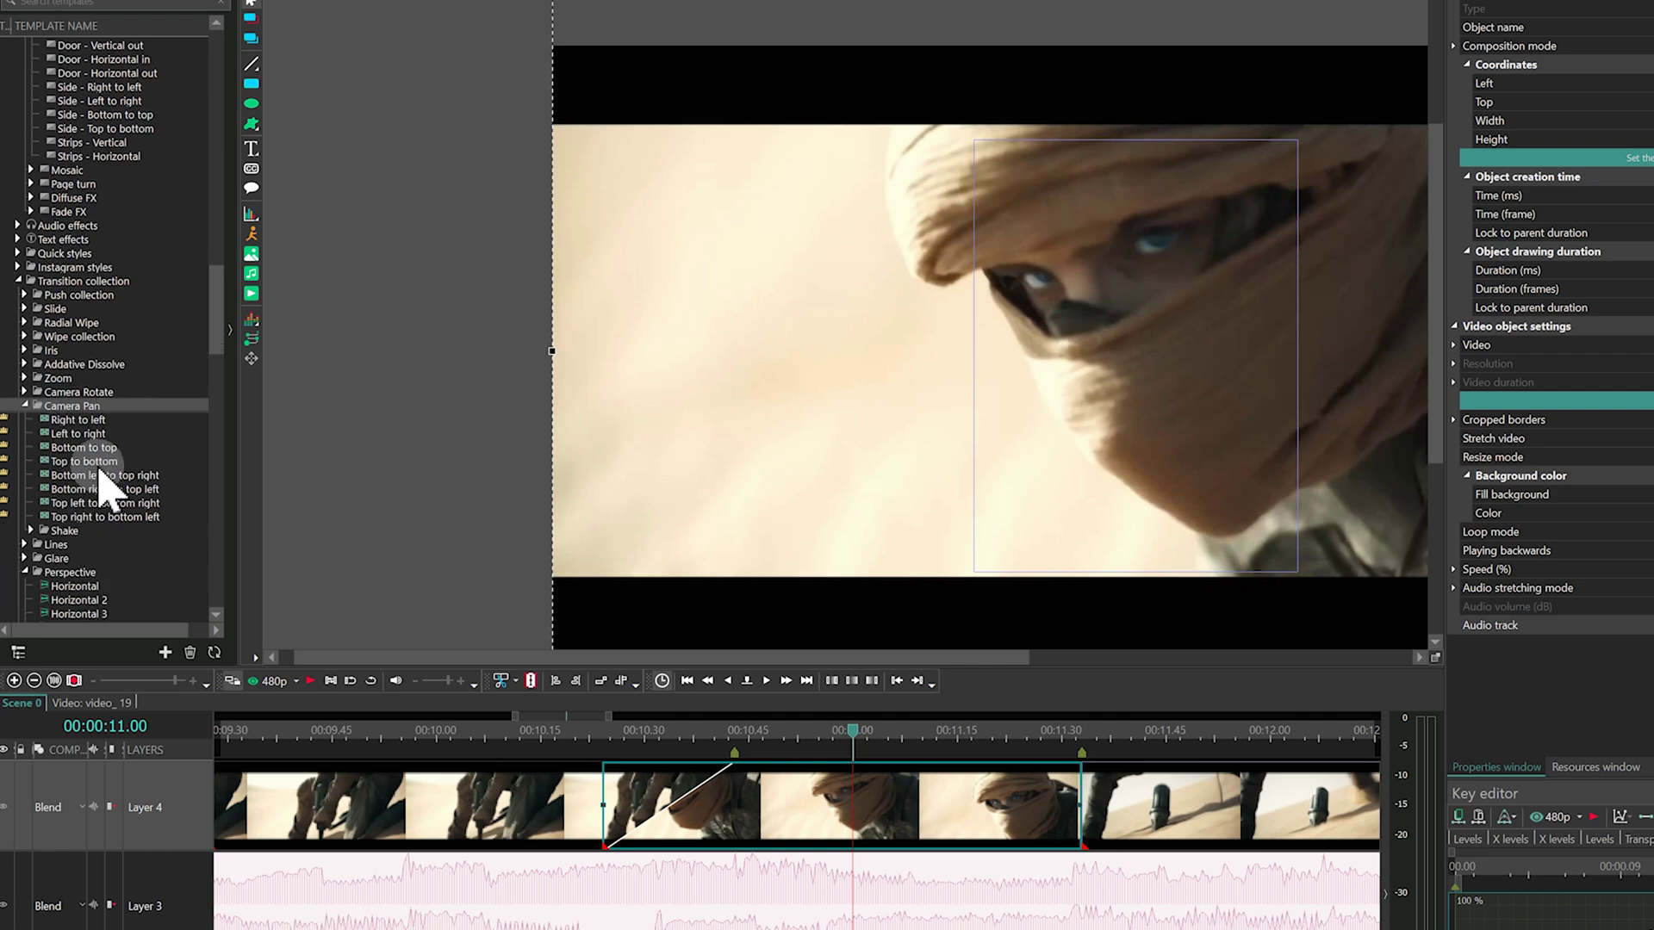
{"action": "left_click_drag", "start_coordinate": [78, 433], "coordinate": [669, 816]}
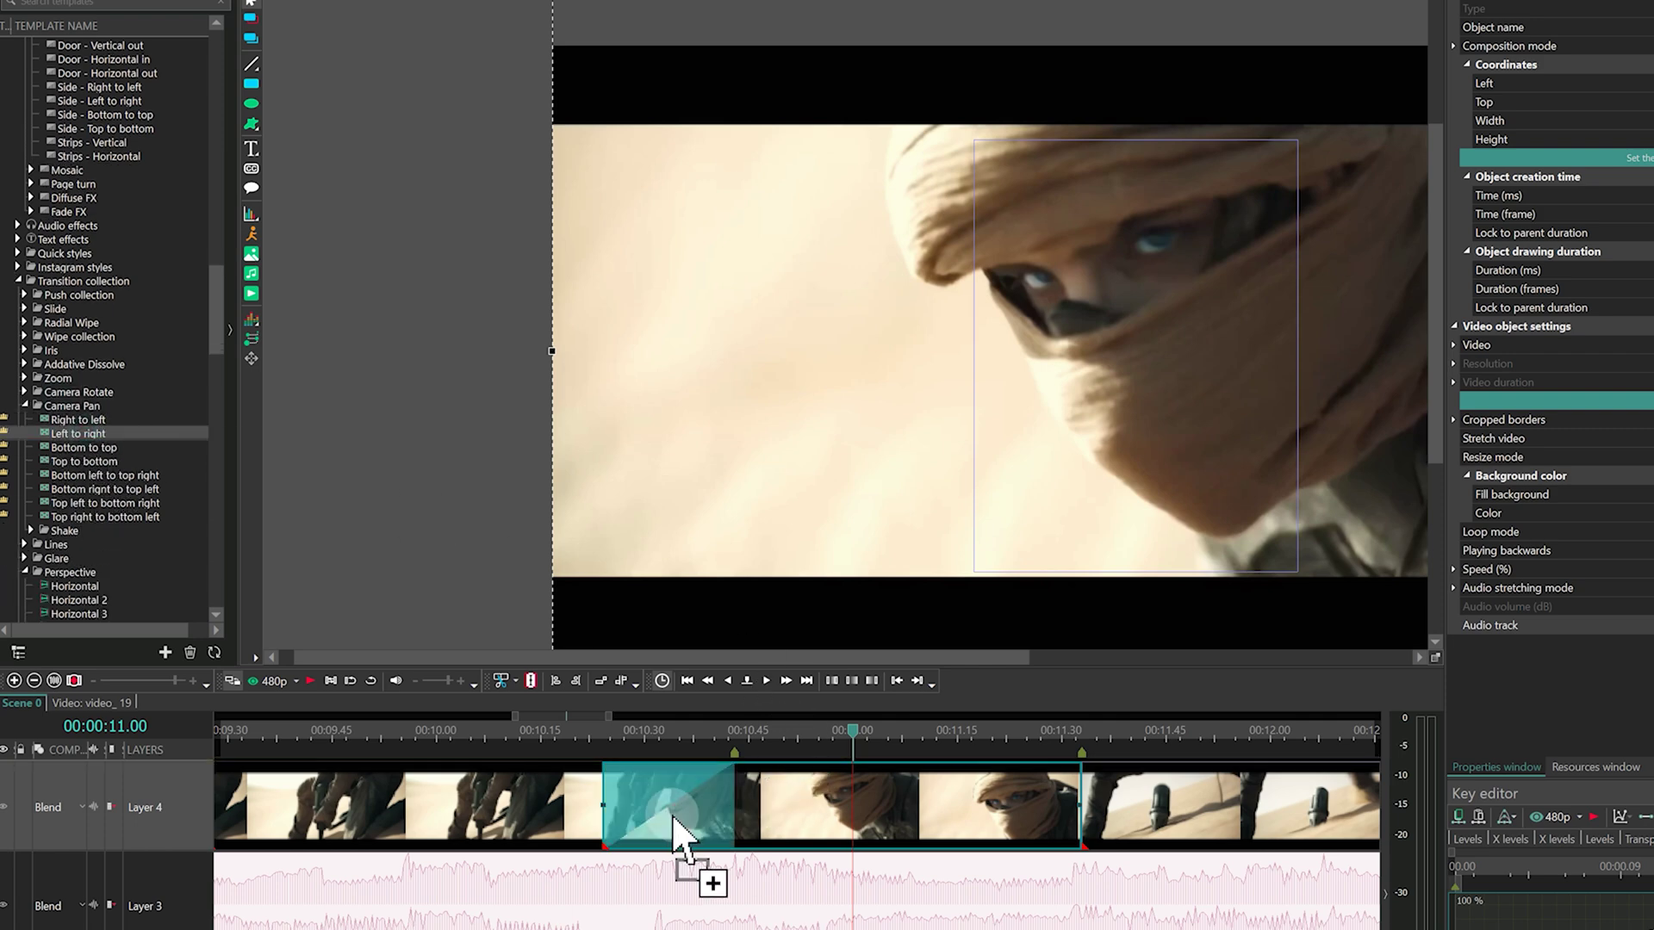
{"action": "left_click", "coordinate": [599, 731]}
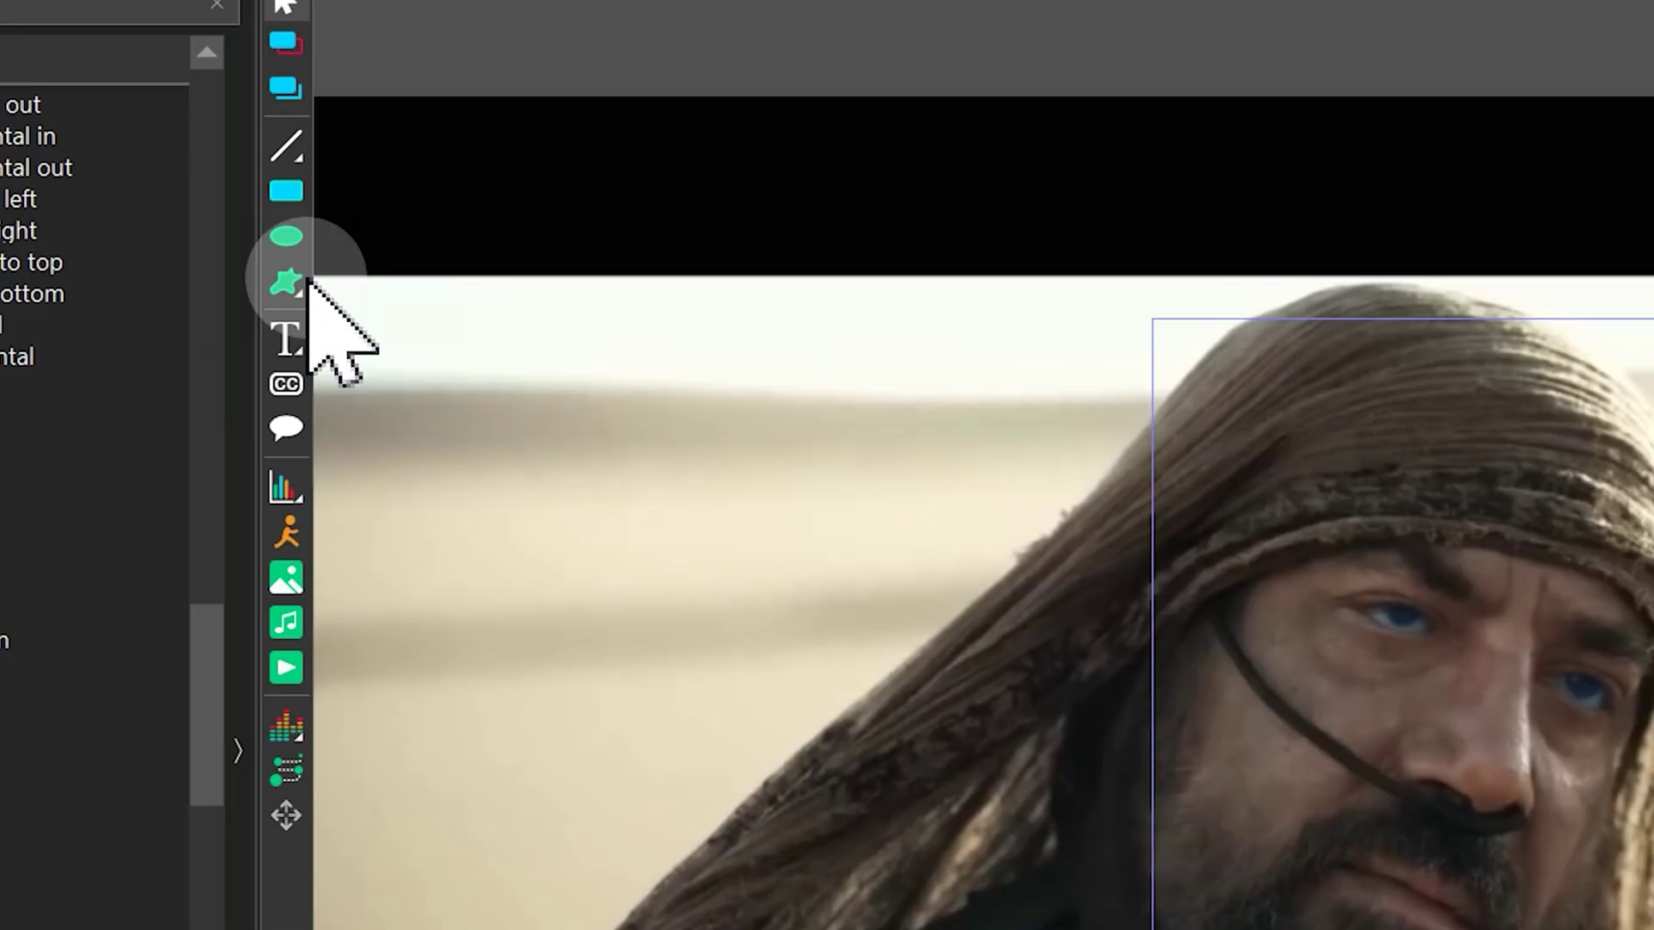
Step: Draw a text box near the frame's bottom with the subtitle BE SIMPLE in the AG_Cooper font
{"action": "left_click", "coordinate": [286, 340]}
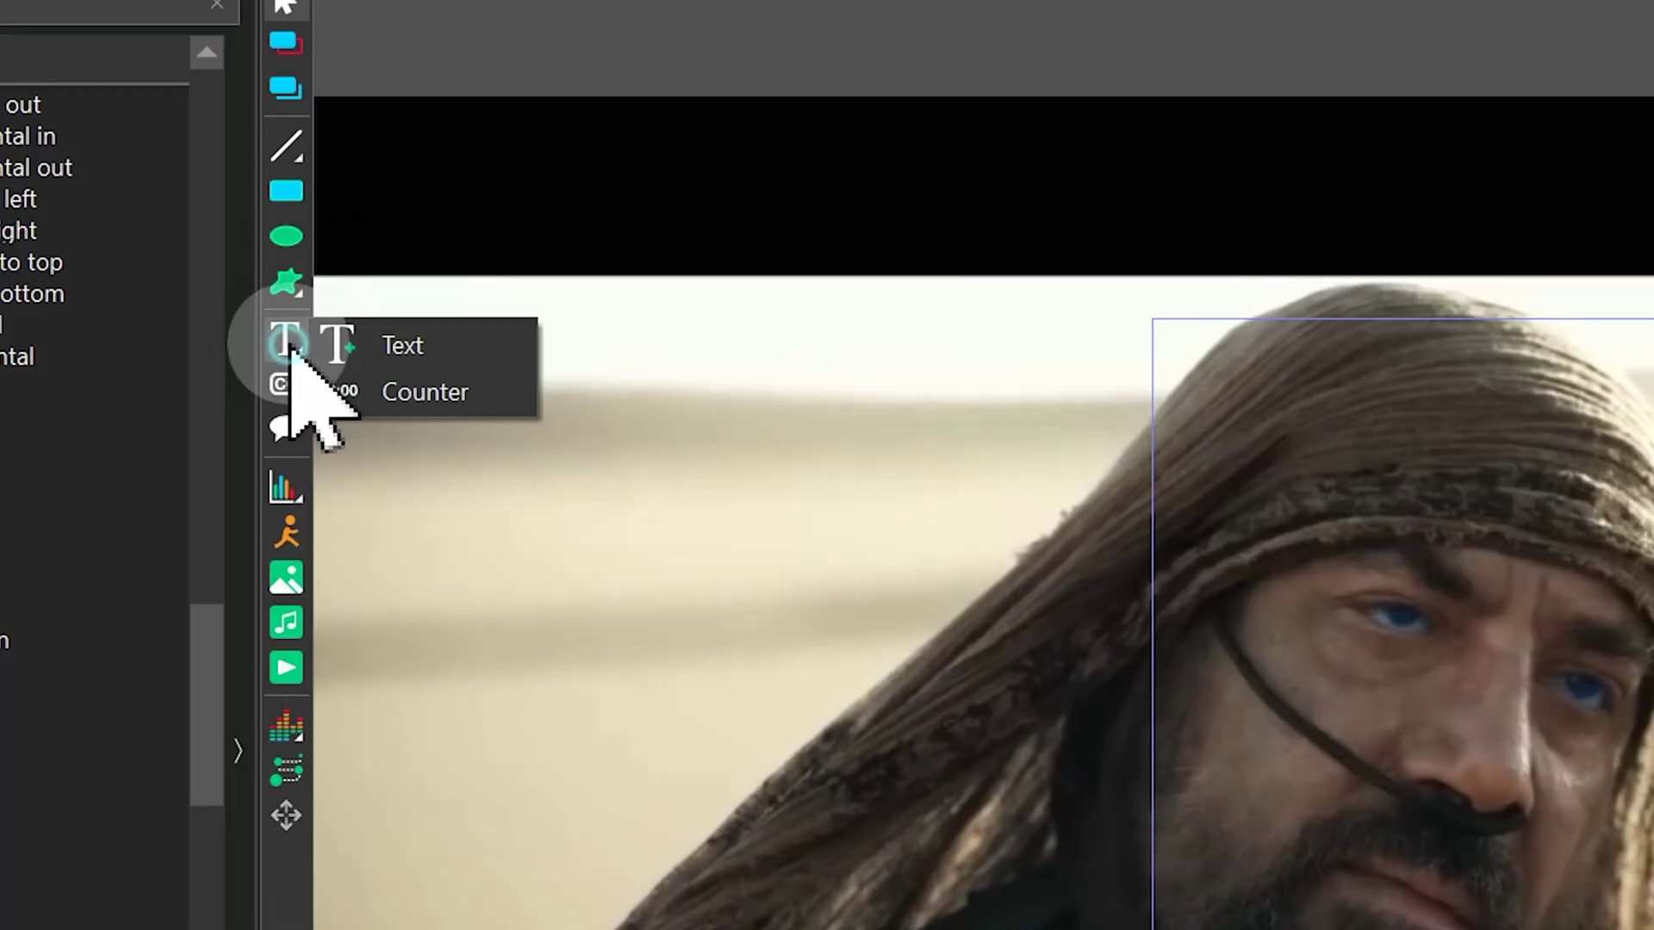
{"action": "left_click", "coordinate": [483, 344]}
{"action": "key", "text": "Return"}
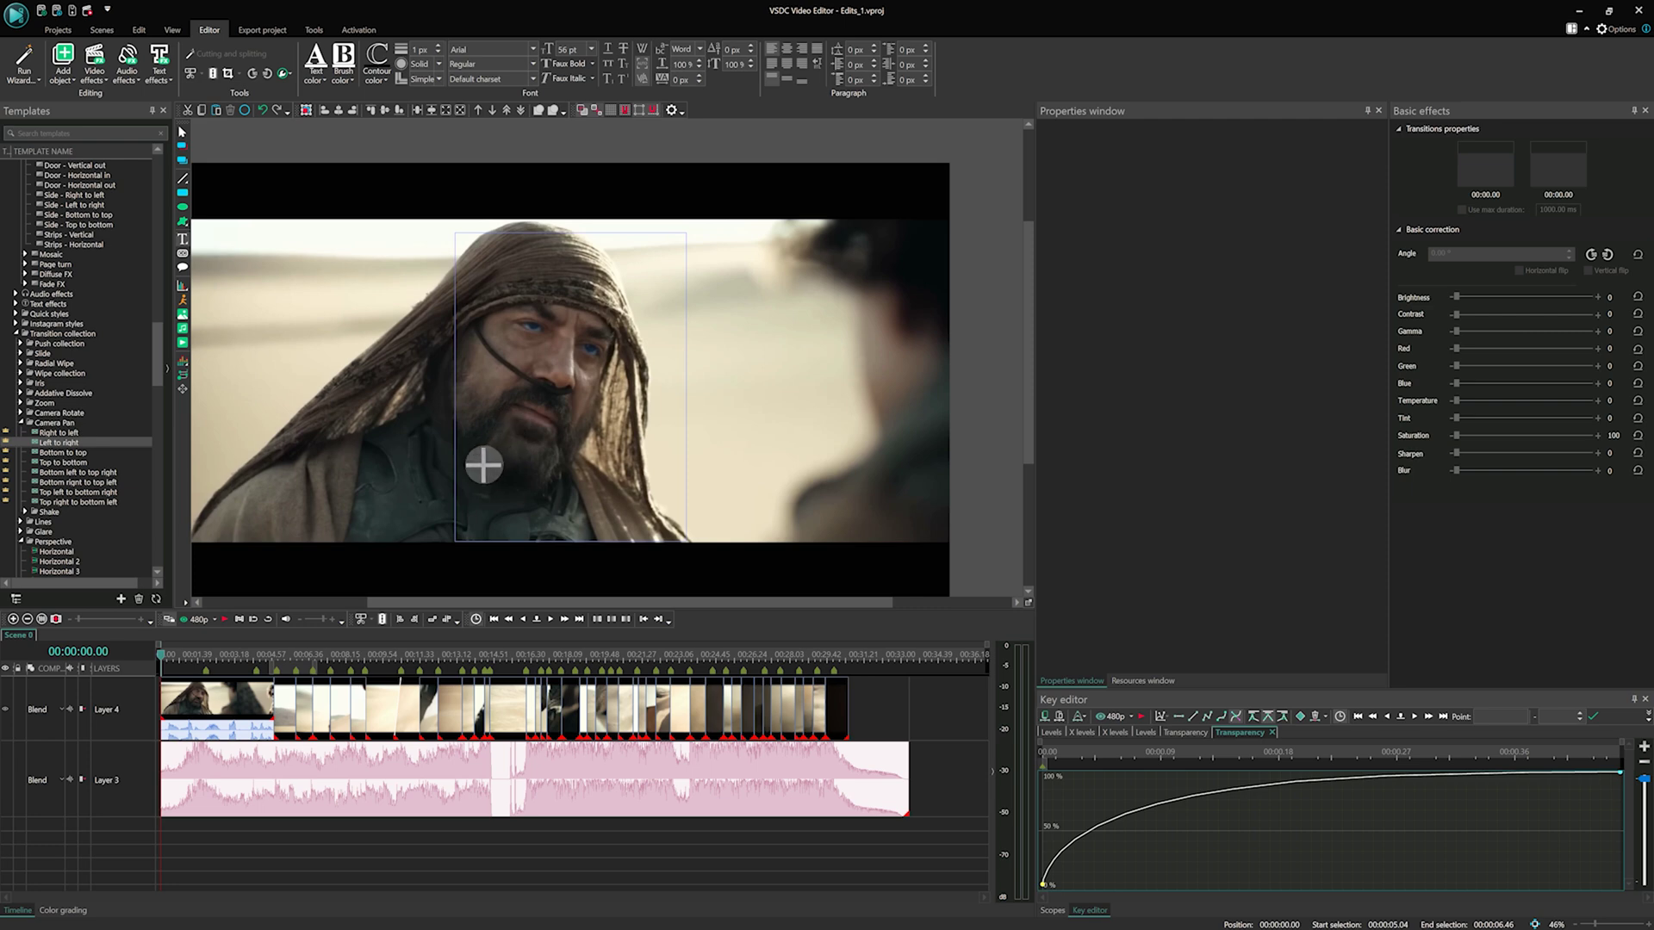
{"action": "left_click_drag", "start_coordinate": [482, 465], "coordinate": [658, 525]}
{"action": "type", "text": "BE SIMPLE"}
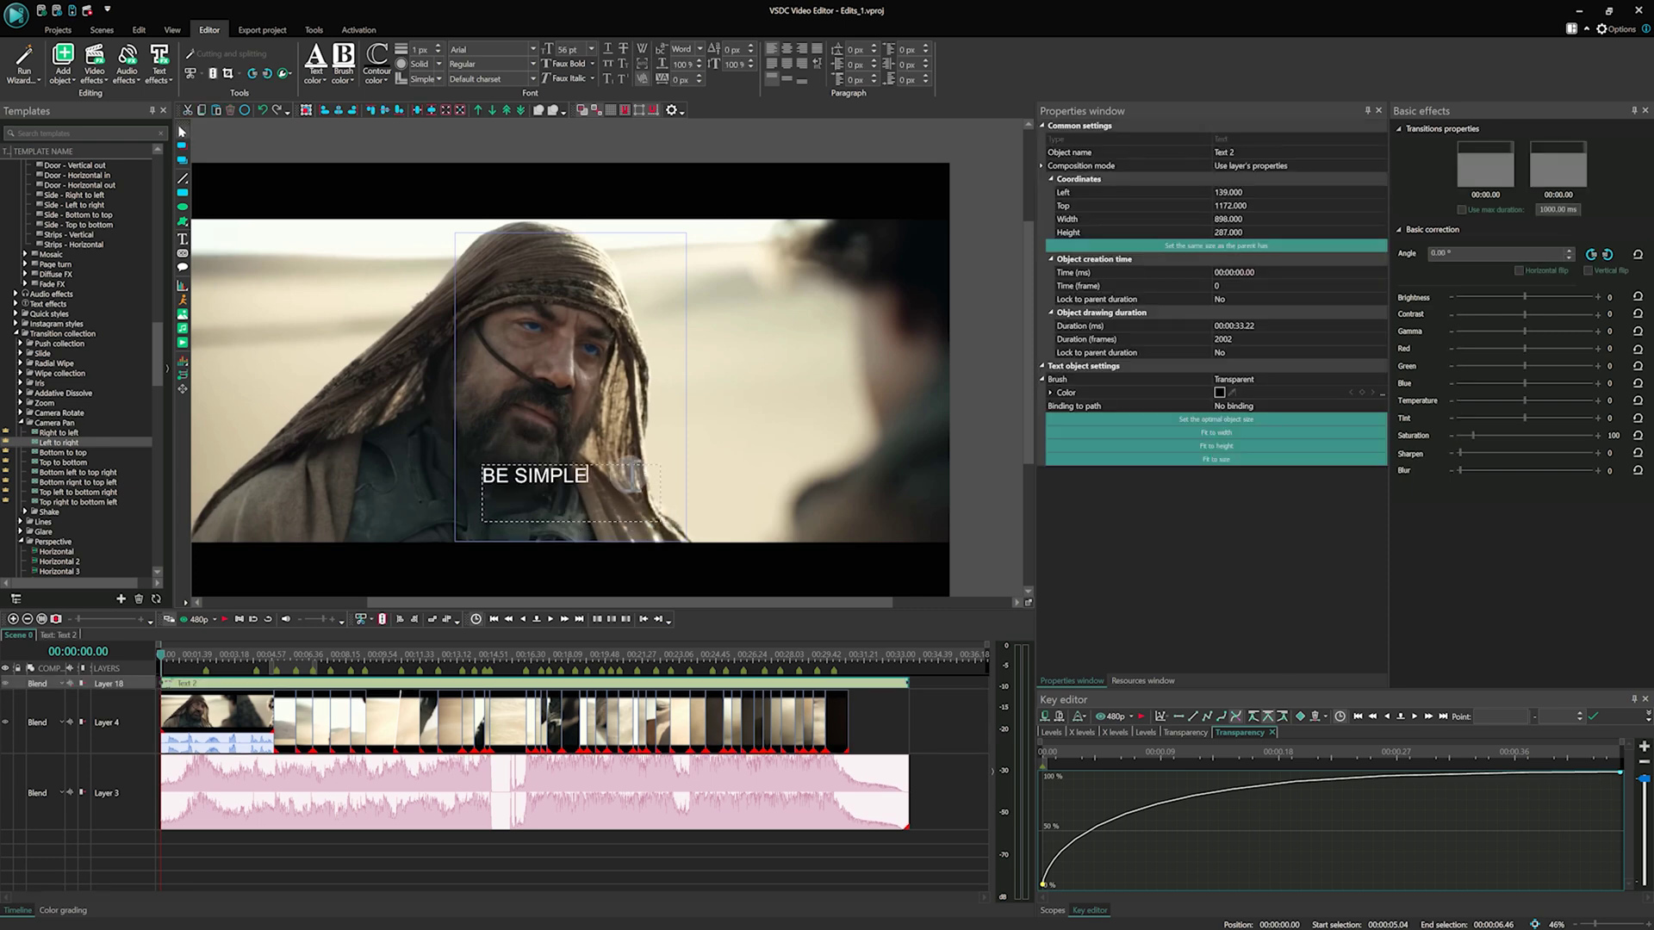
{"action": "key", "text": "ctrl+a"}
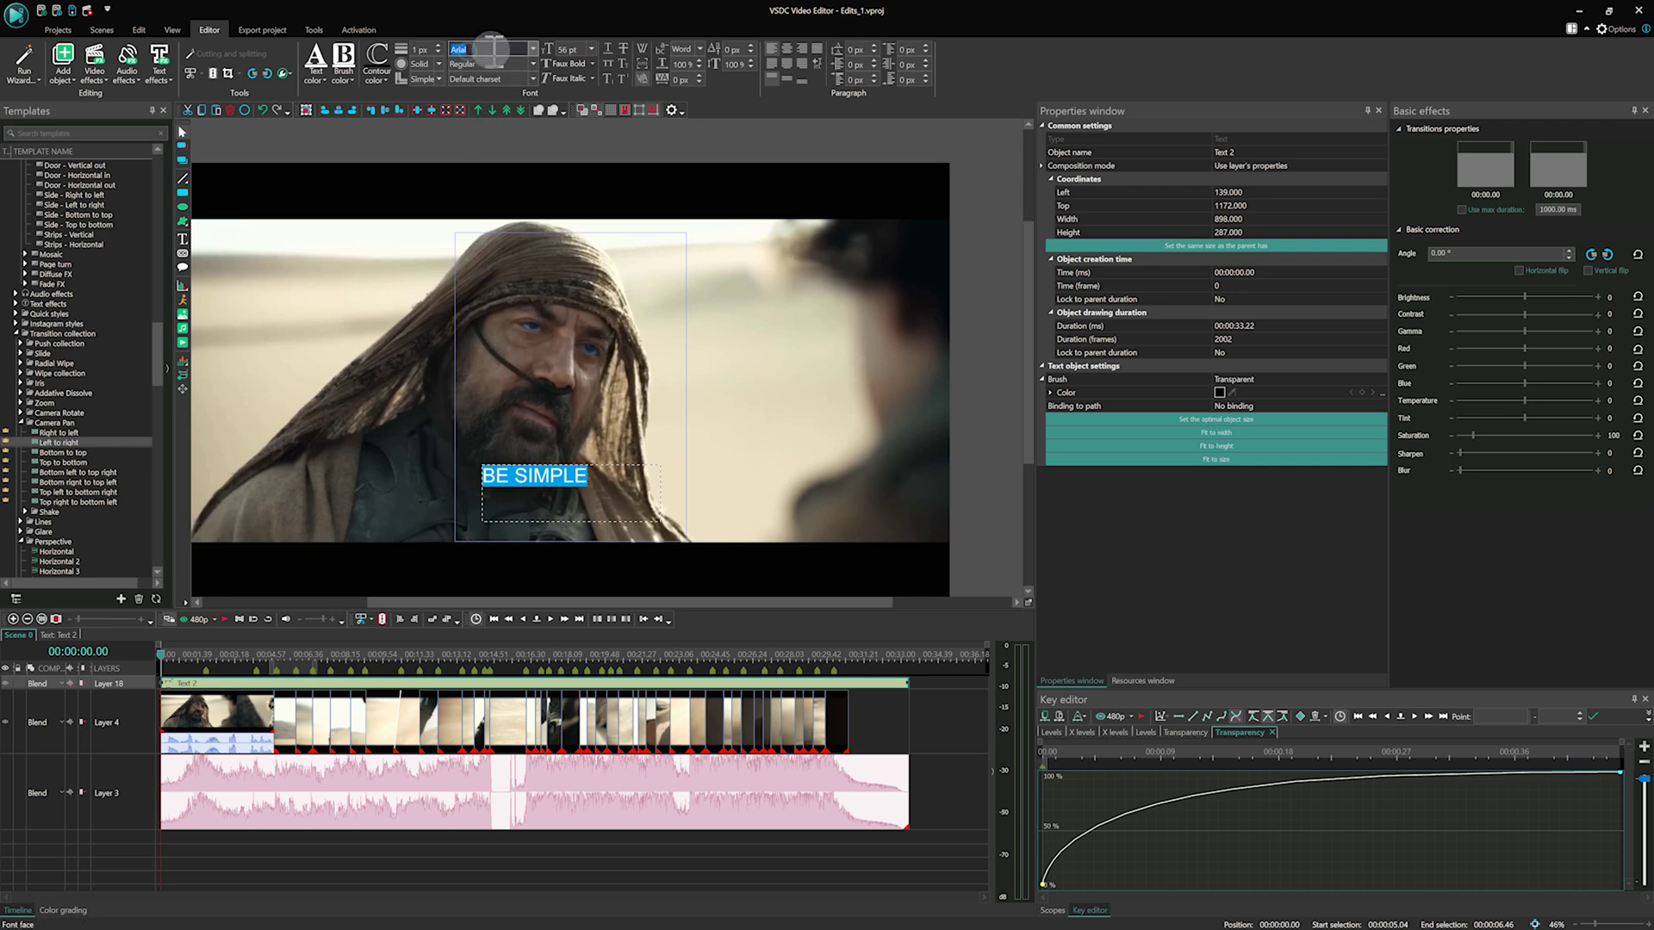
{"action": "left_click", "coordinate": [531, 49]}
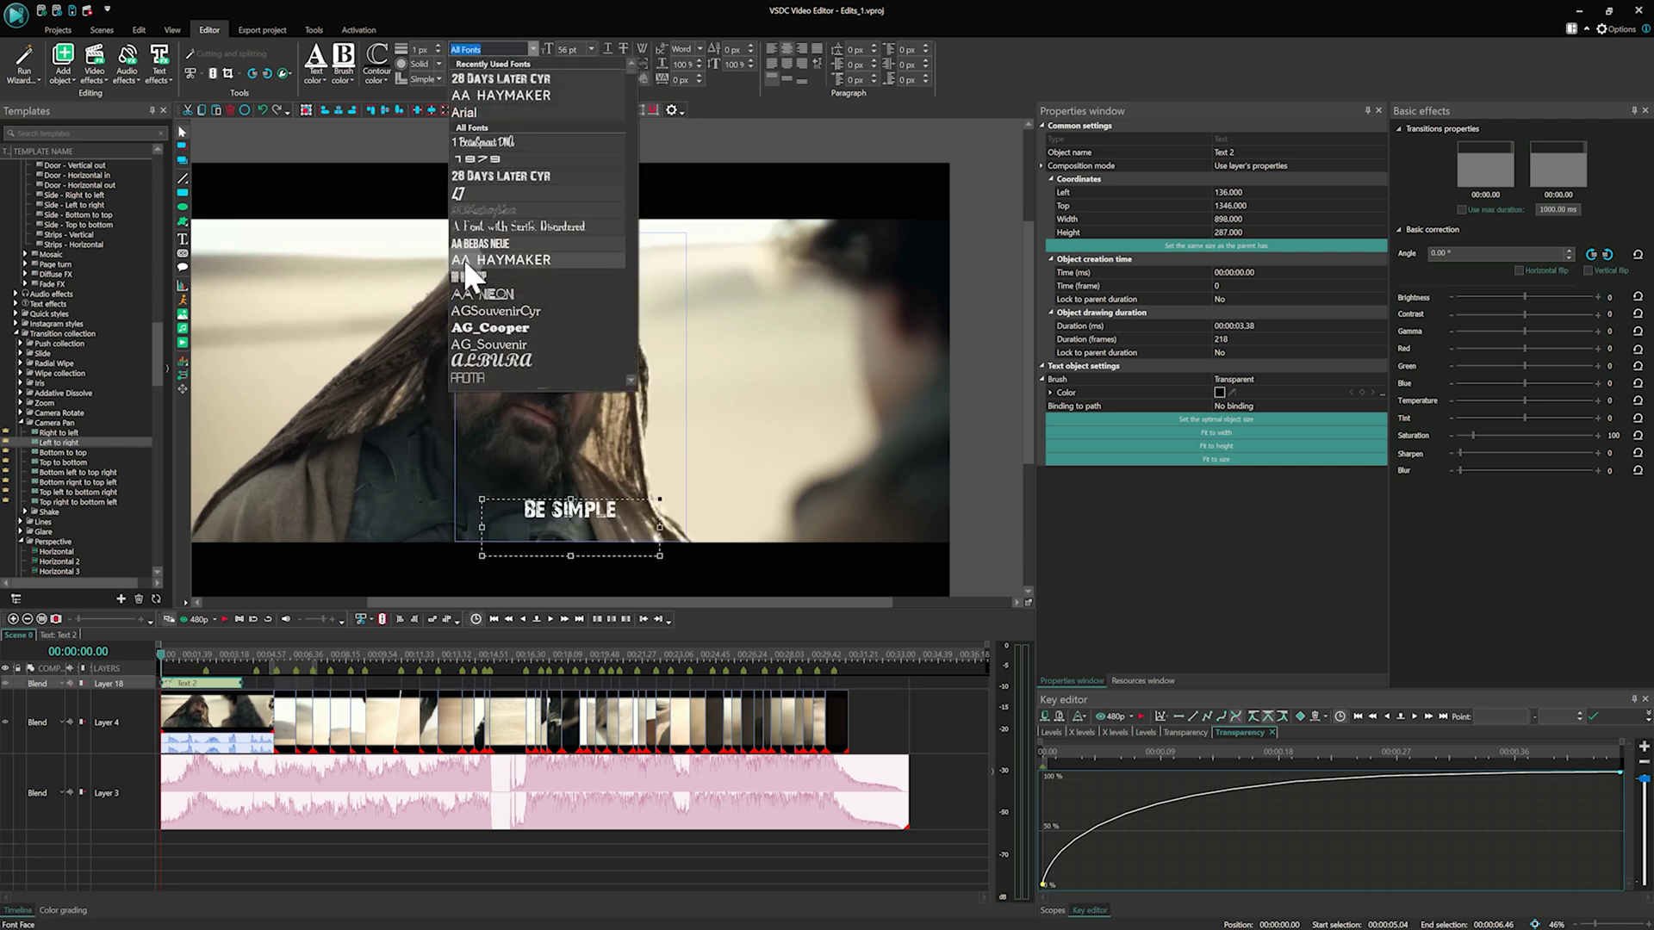
{"action": "left_click", "coordinate": [499, 329]}
Step: Give the BE SIMPLE text a Shadow effect (ShadowFX 2) and return to Scene 0
{"action": "left_click", "coordinate": [568, 886]}
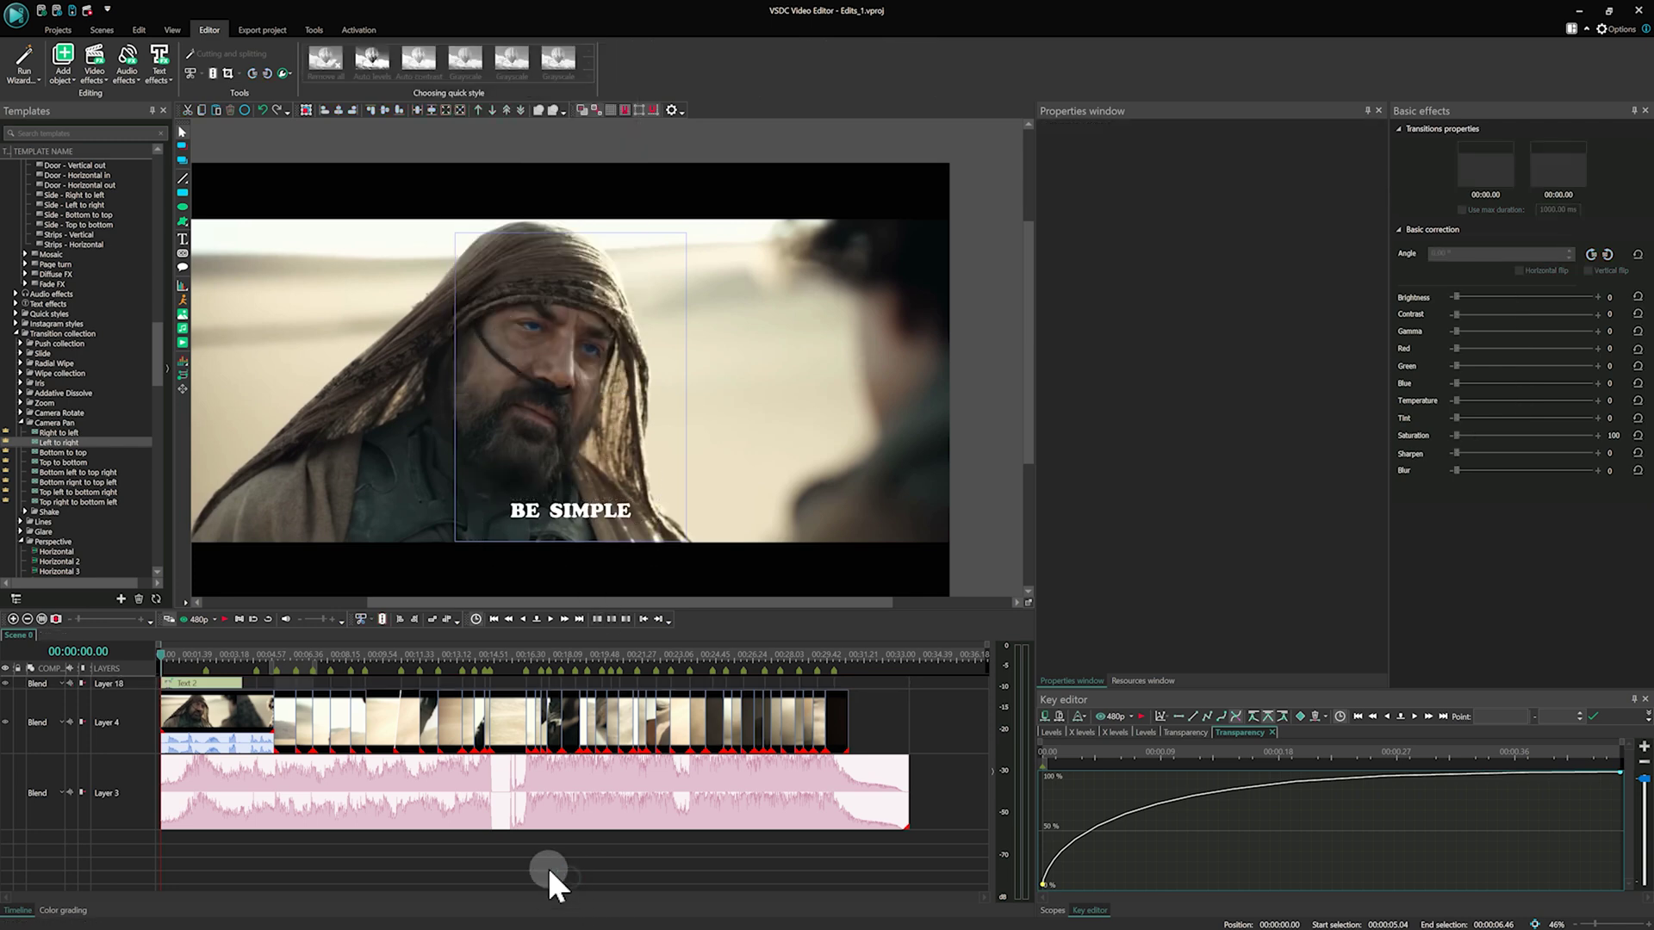
{"action": "left_click", "coordinate": [494, 325]}
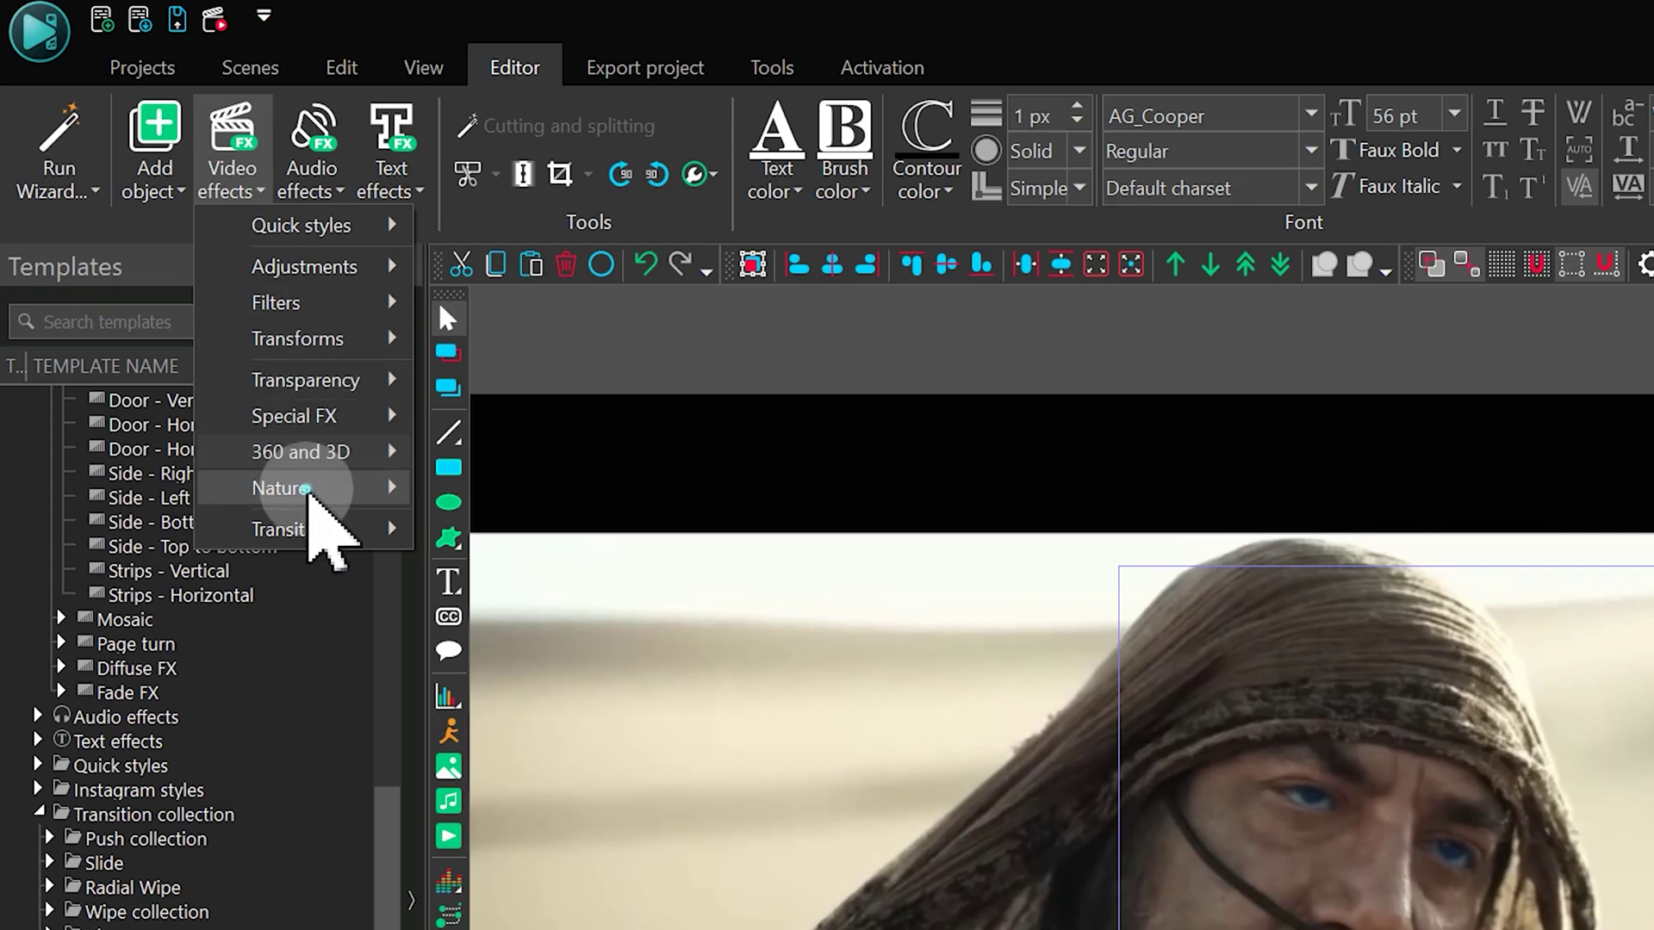
{"action": "mouse_move", "coordinate": [127, 202]}
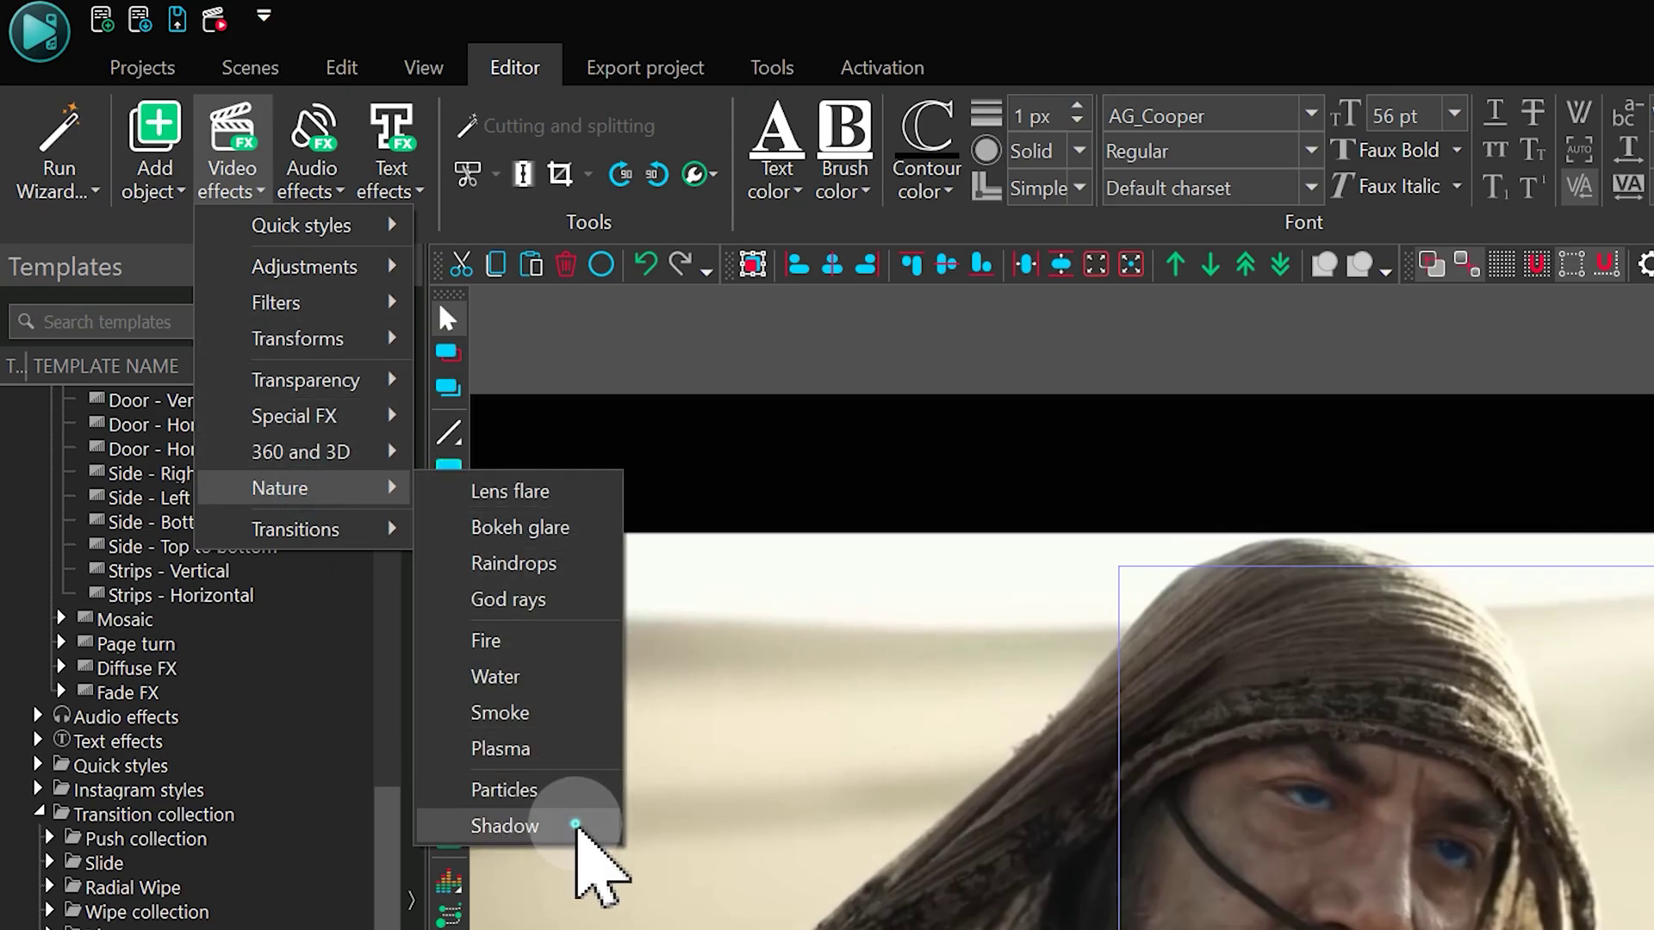
{"action": "left_click", "coordinate": [573, 827]}
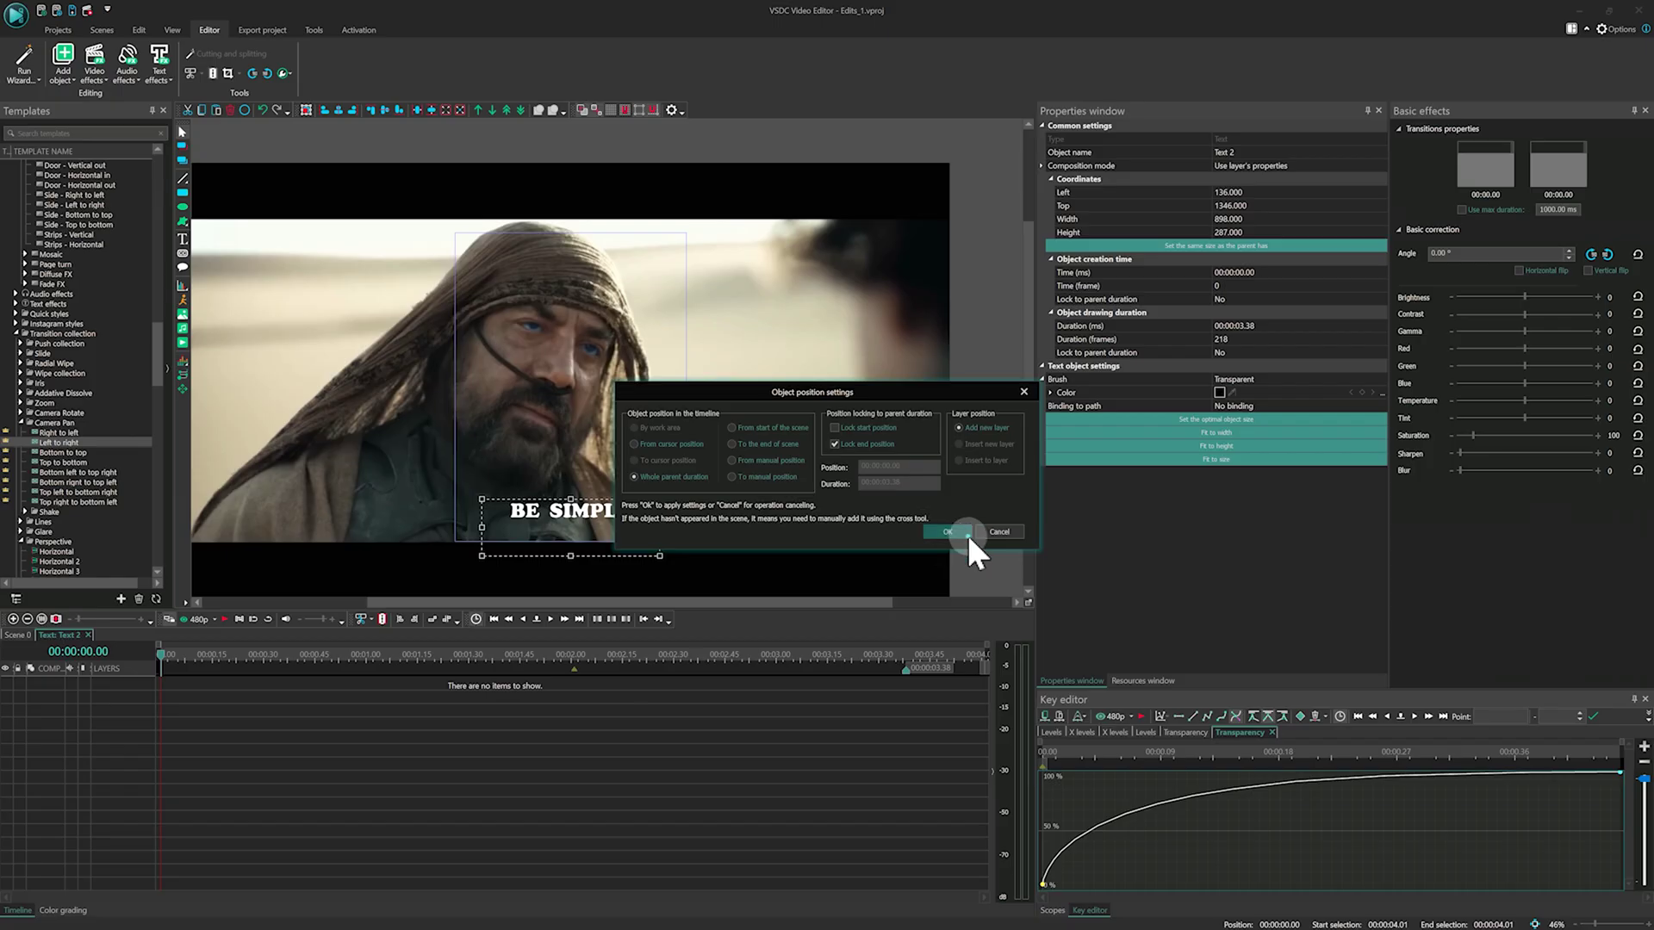
{"action": "left_click", "coordinate": [1206, 687]}
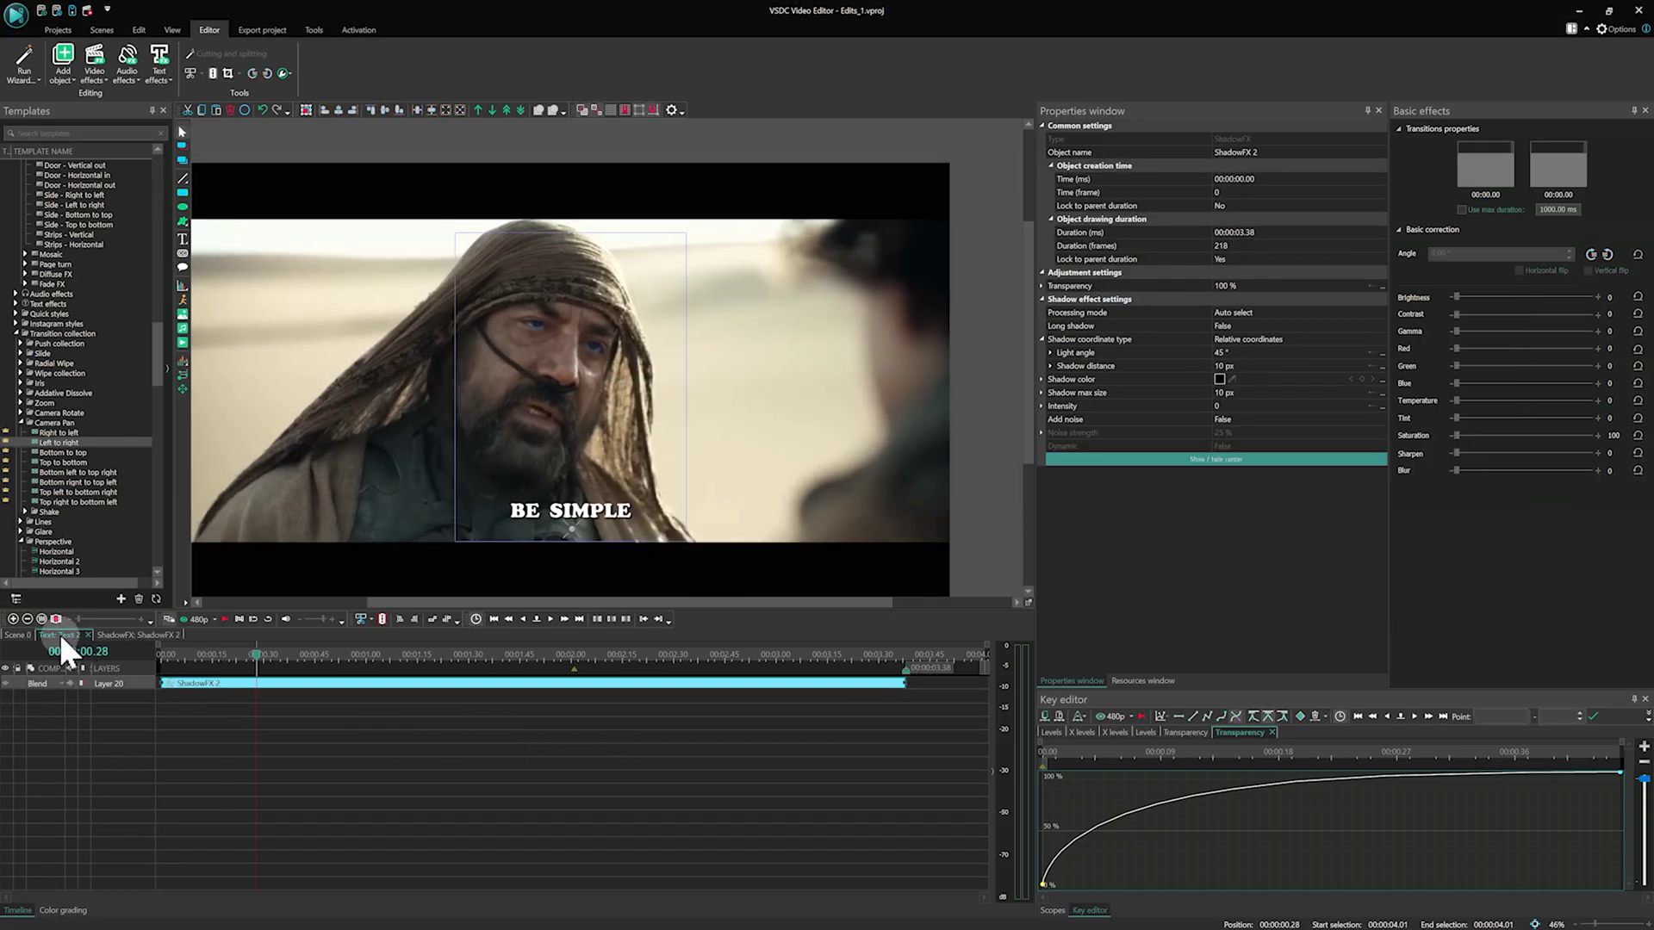
{"action": "left_click", "coordinate": [19, 635]}
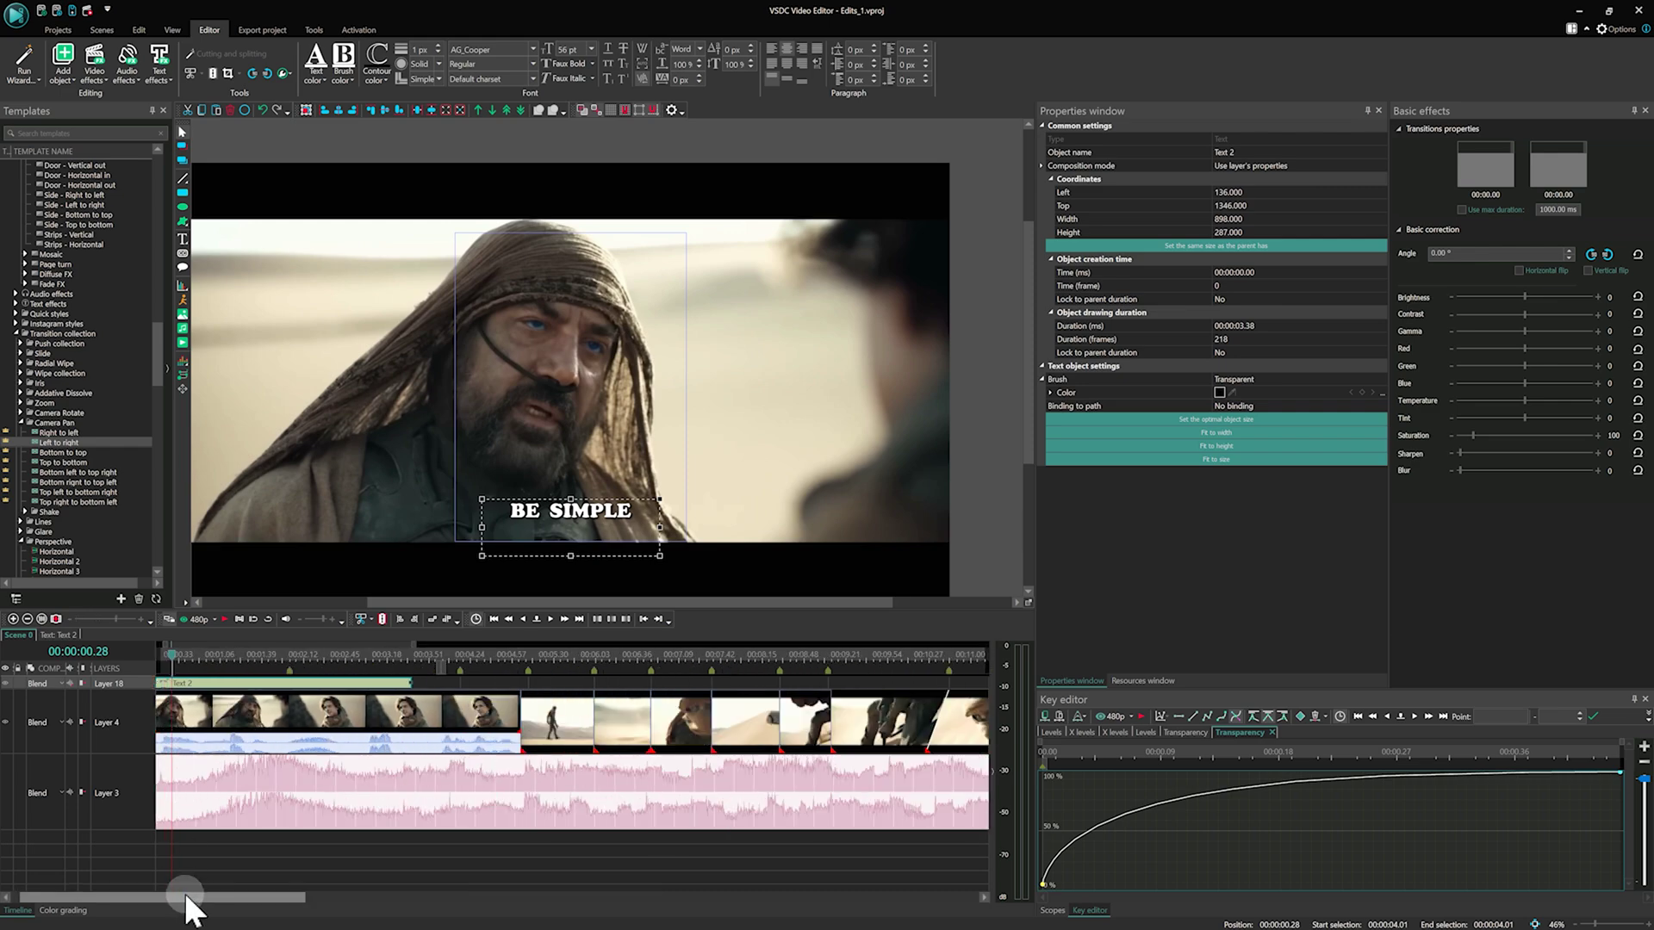
Step: Move the Text 2 subtitle to start at 00:00:00.20, shorten it to about 1.33 seconds, and play it back
{"action": "scroll", "coordinate": [185, 897], "scroll_direction": "left", "scroll_amount": 1}
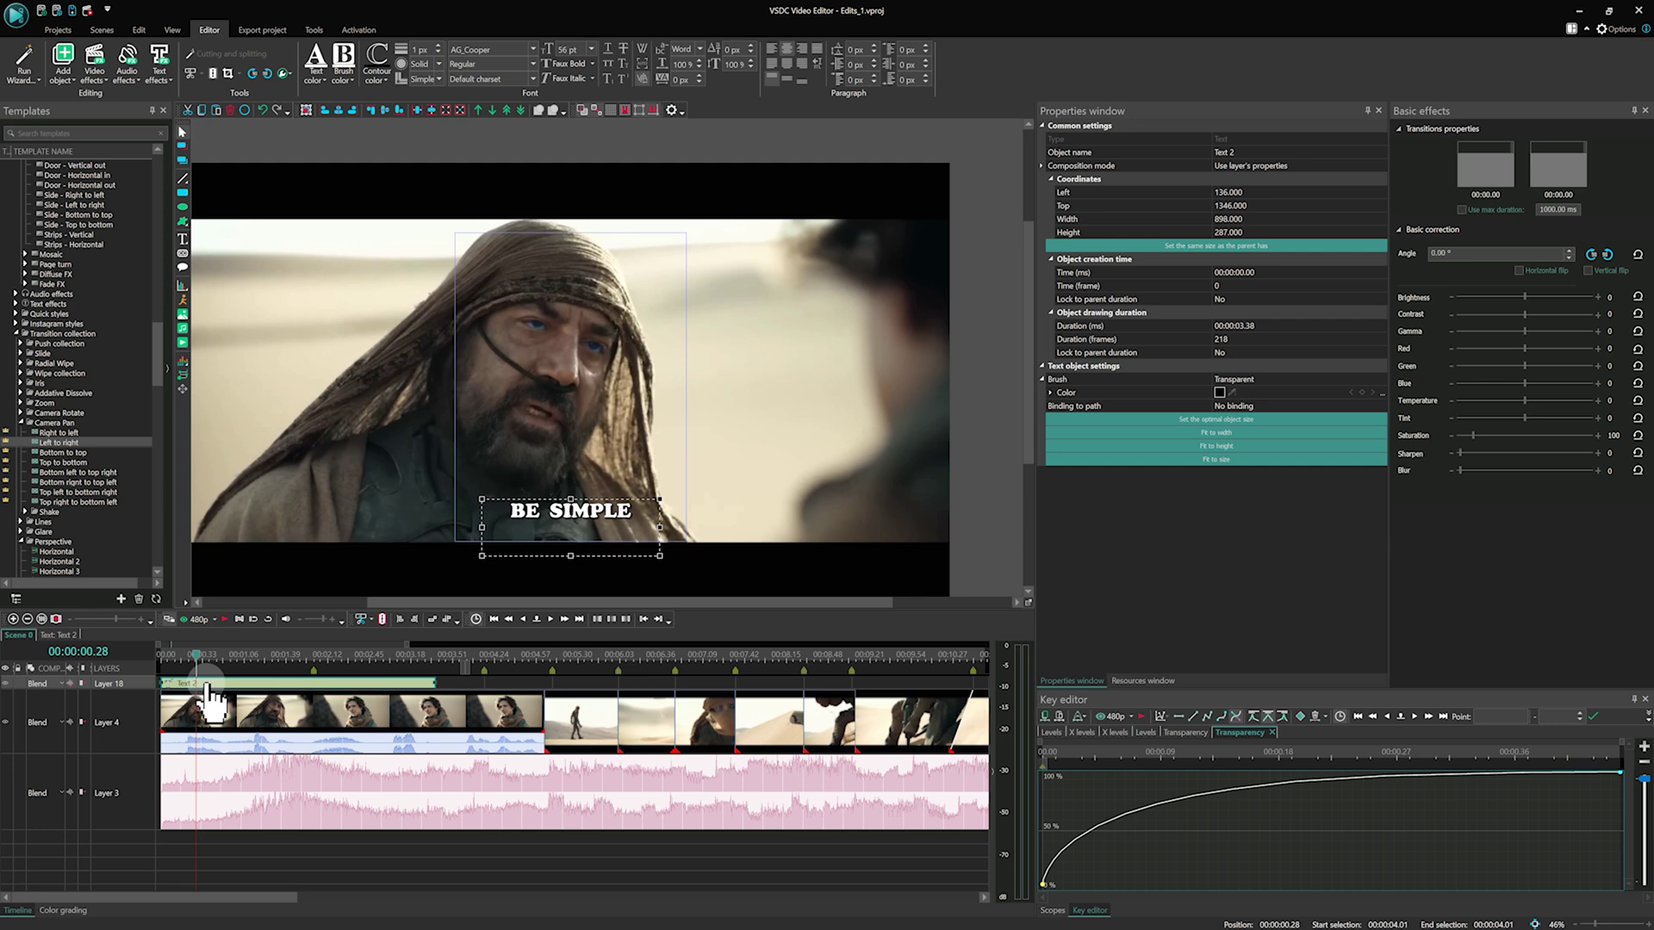
{"action": "left_click_drag", "start_coordinate": [209, 687], "coordinate": [234, 686]}
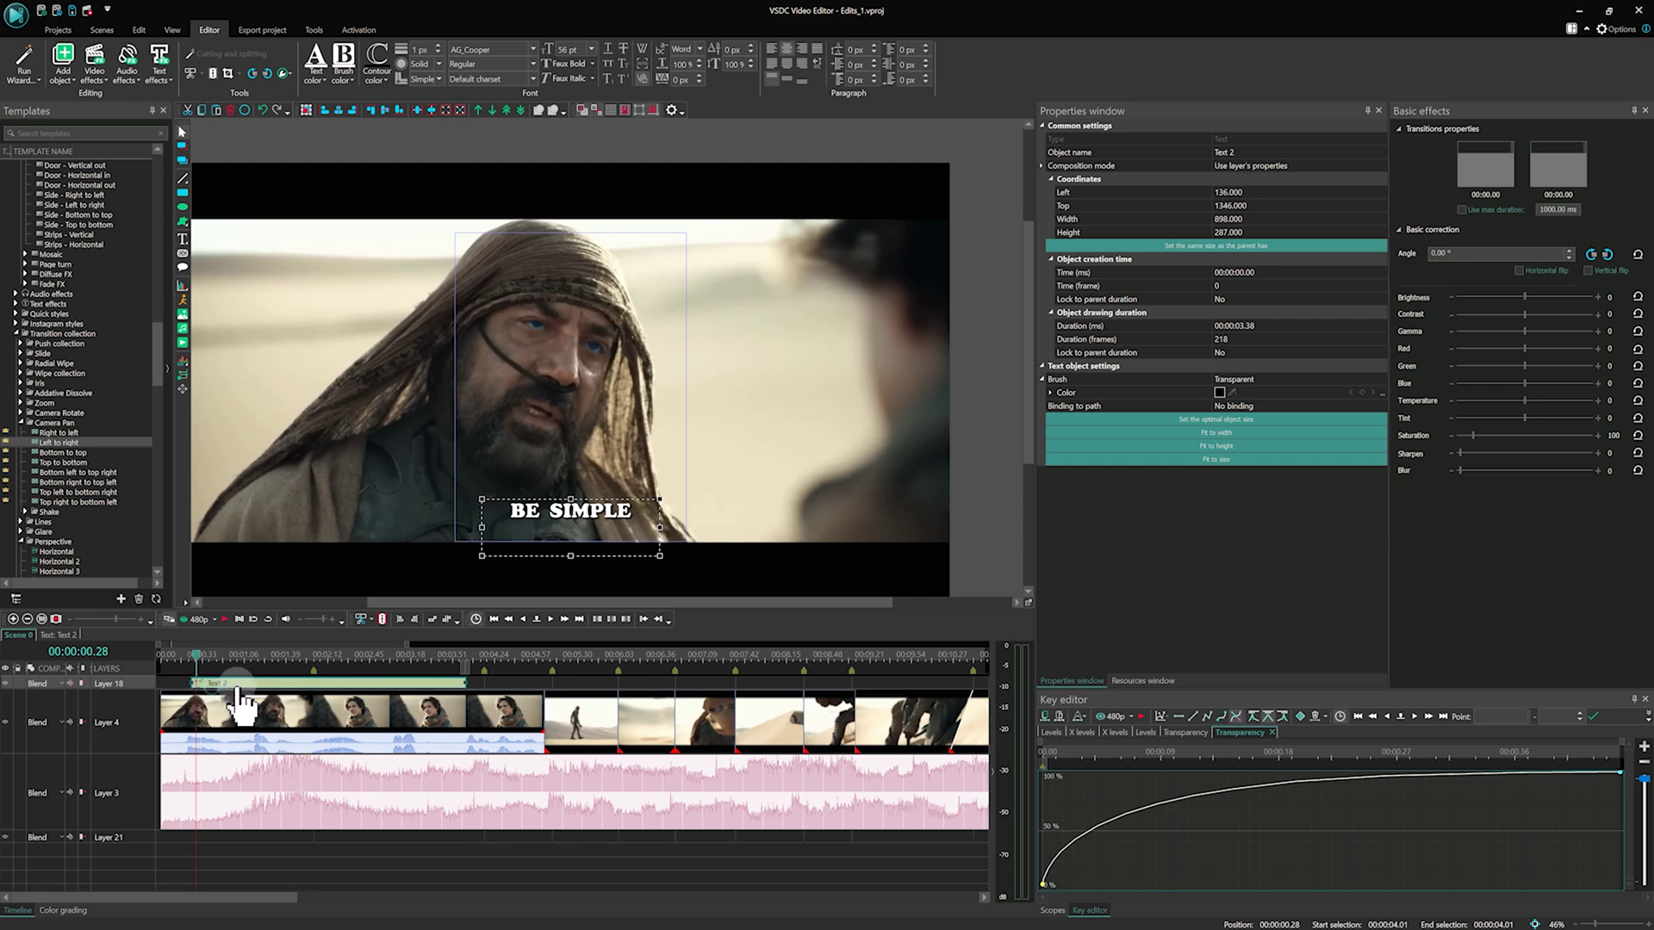
{"action": "left_click_drag", "start_coordinate": [458, 682], "coordinate": [384, 683]}
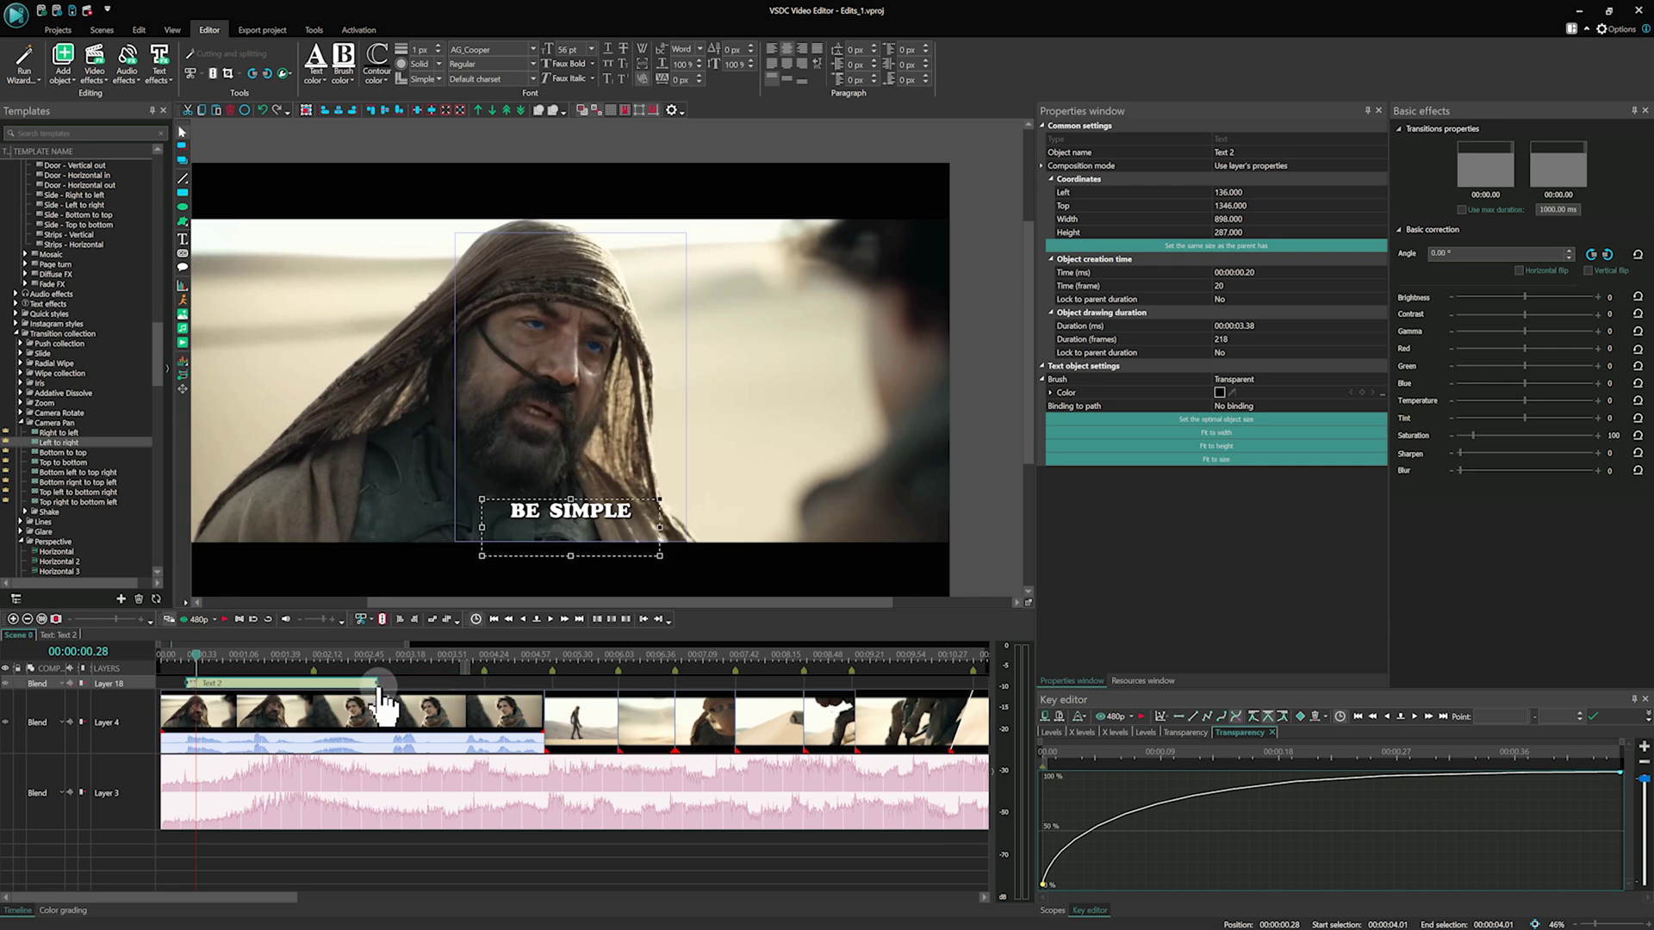
{"action": "left_click", "coordinate": [188, 657]}
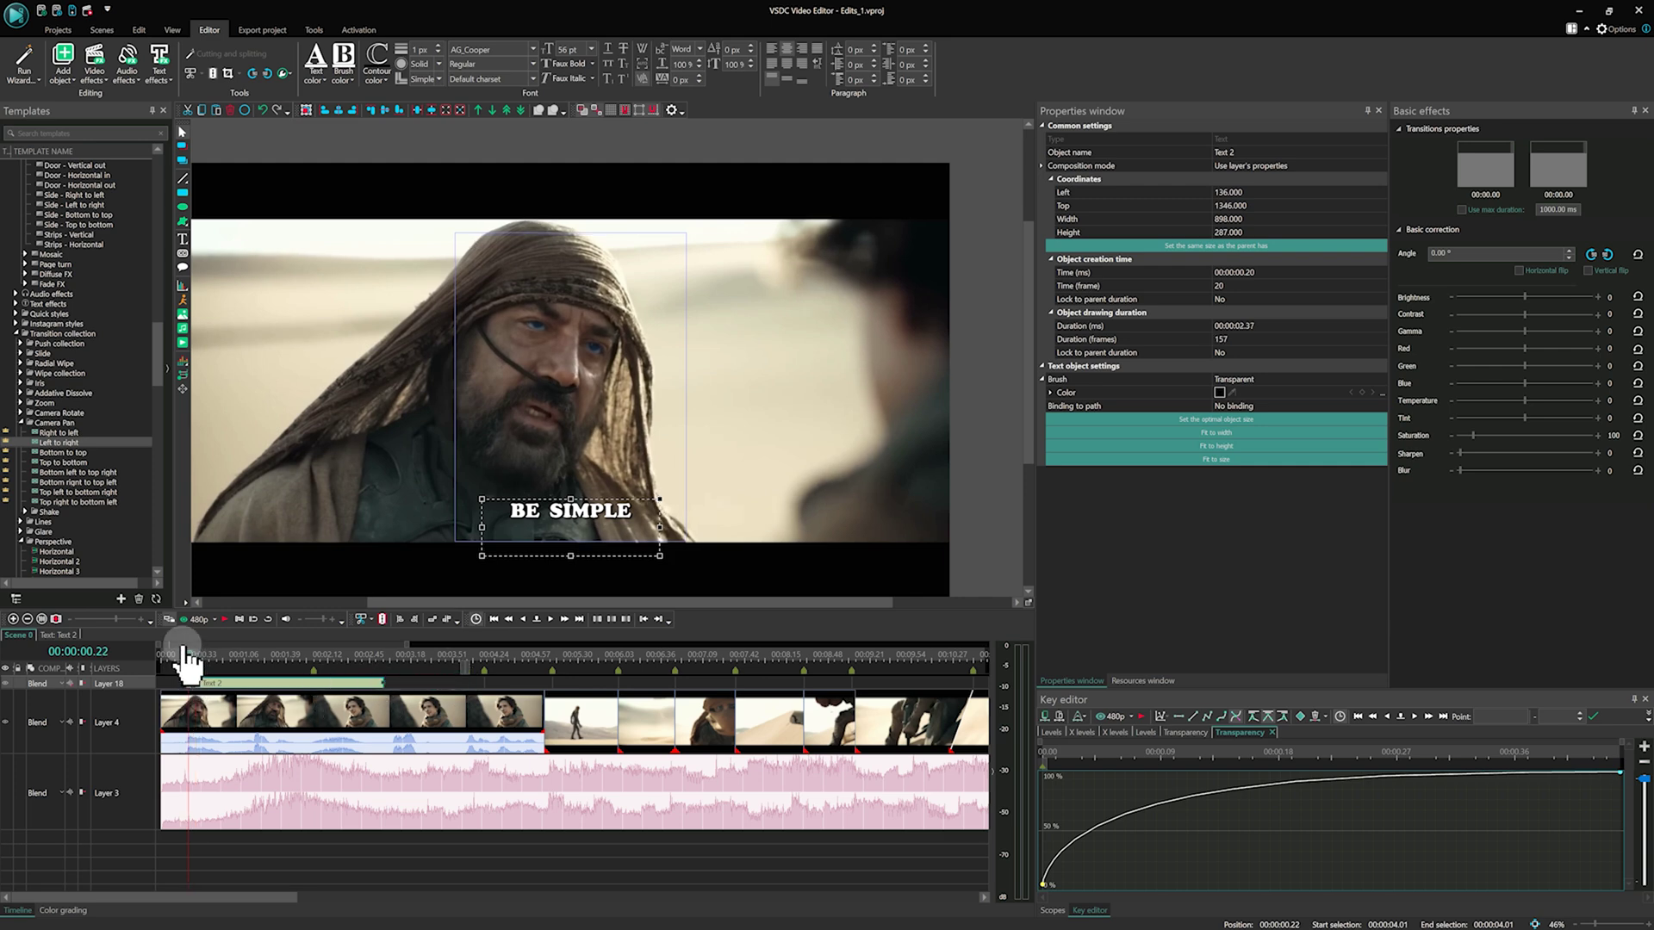
{"action": "key", "text": "space"}
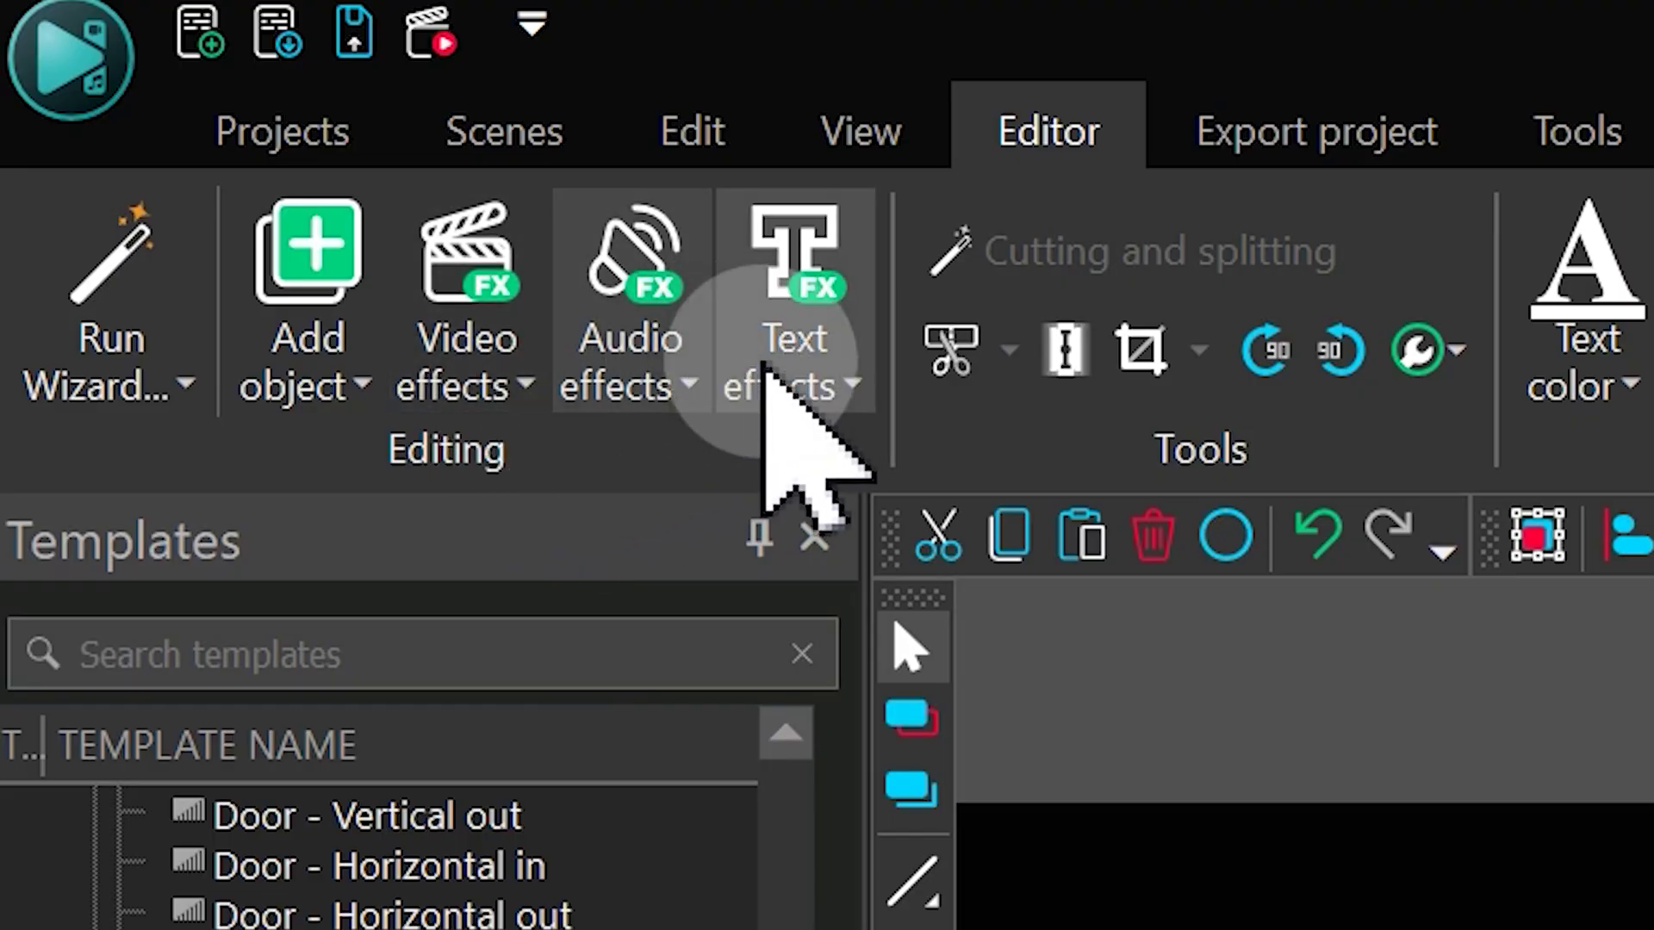
Step: Add a TextRecoloring fade-in to the BE SIMPLE caption and lengthen it to 1.05 seconds
{"action": "left_click", "coordinate": [155, 75]}
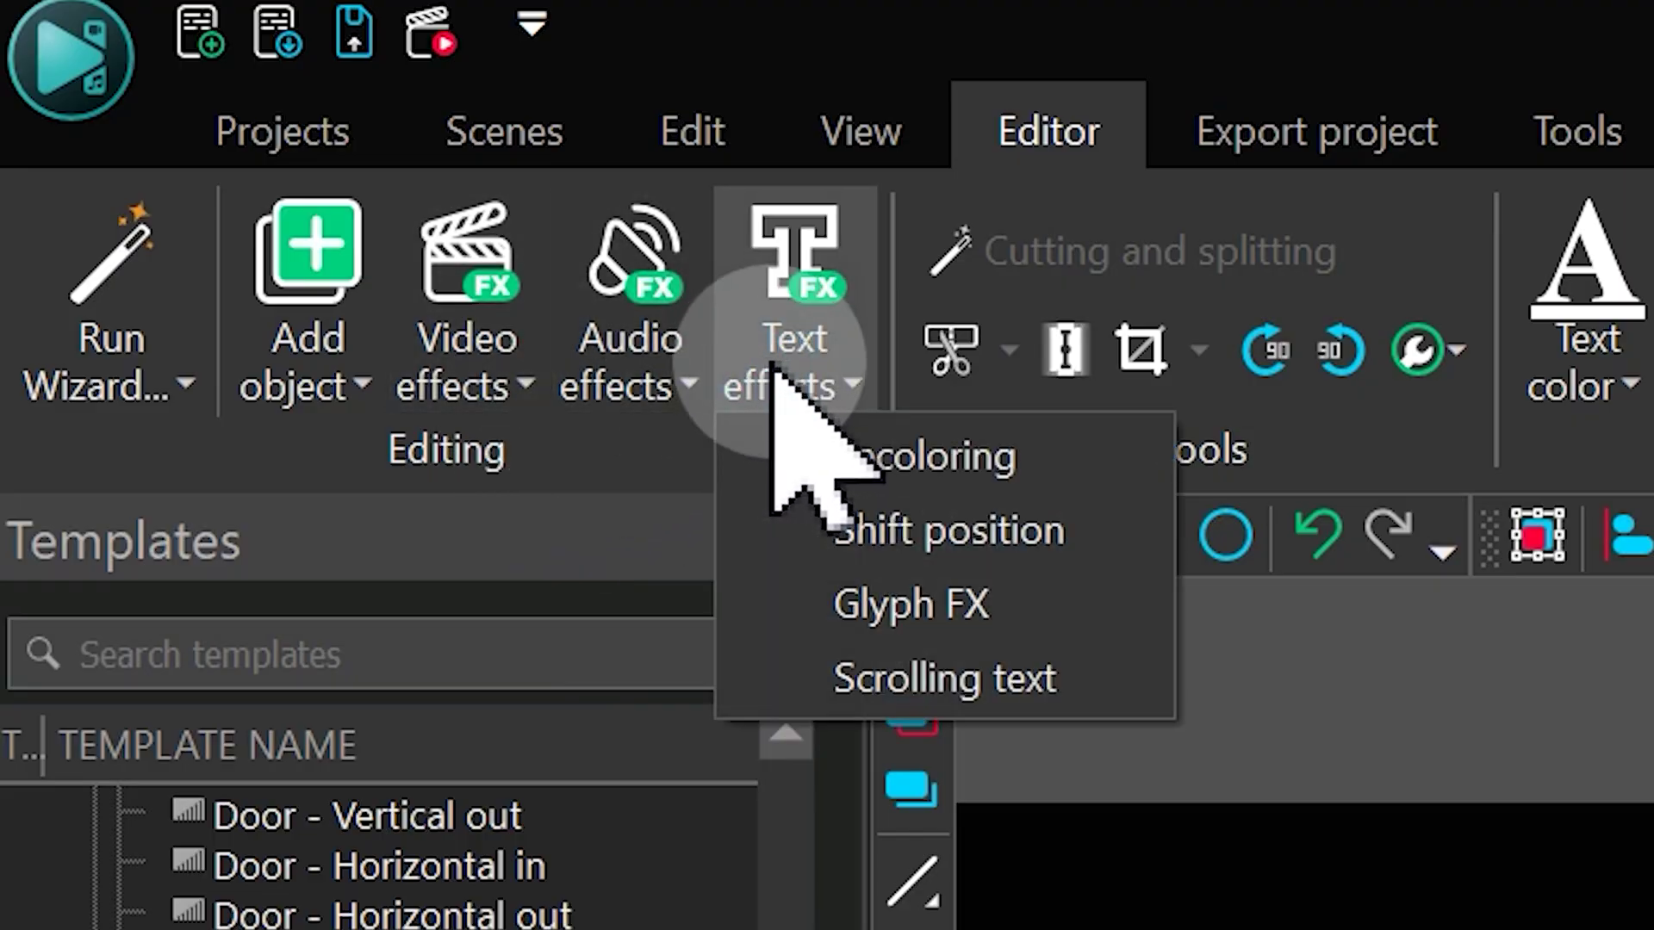
{"action": "left_click", "coordinate": [892, 449]}
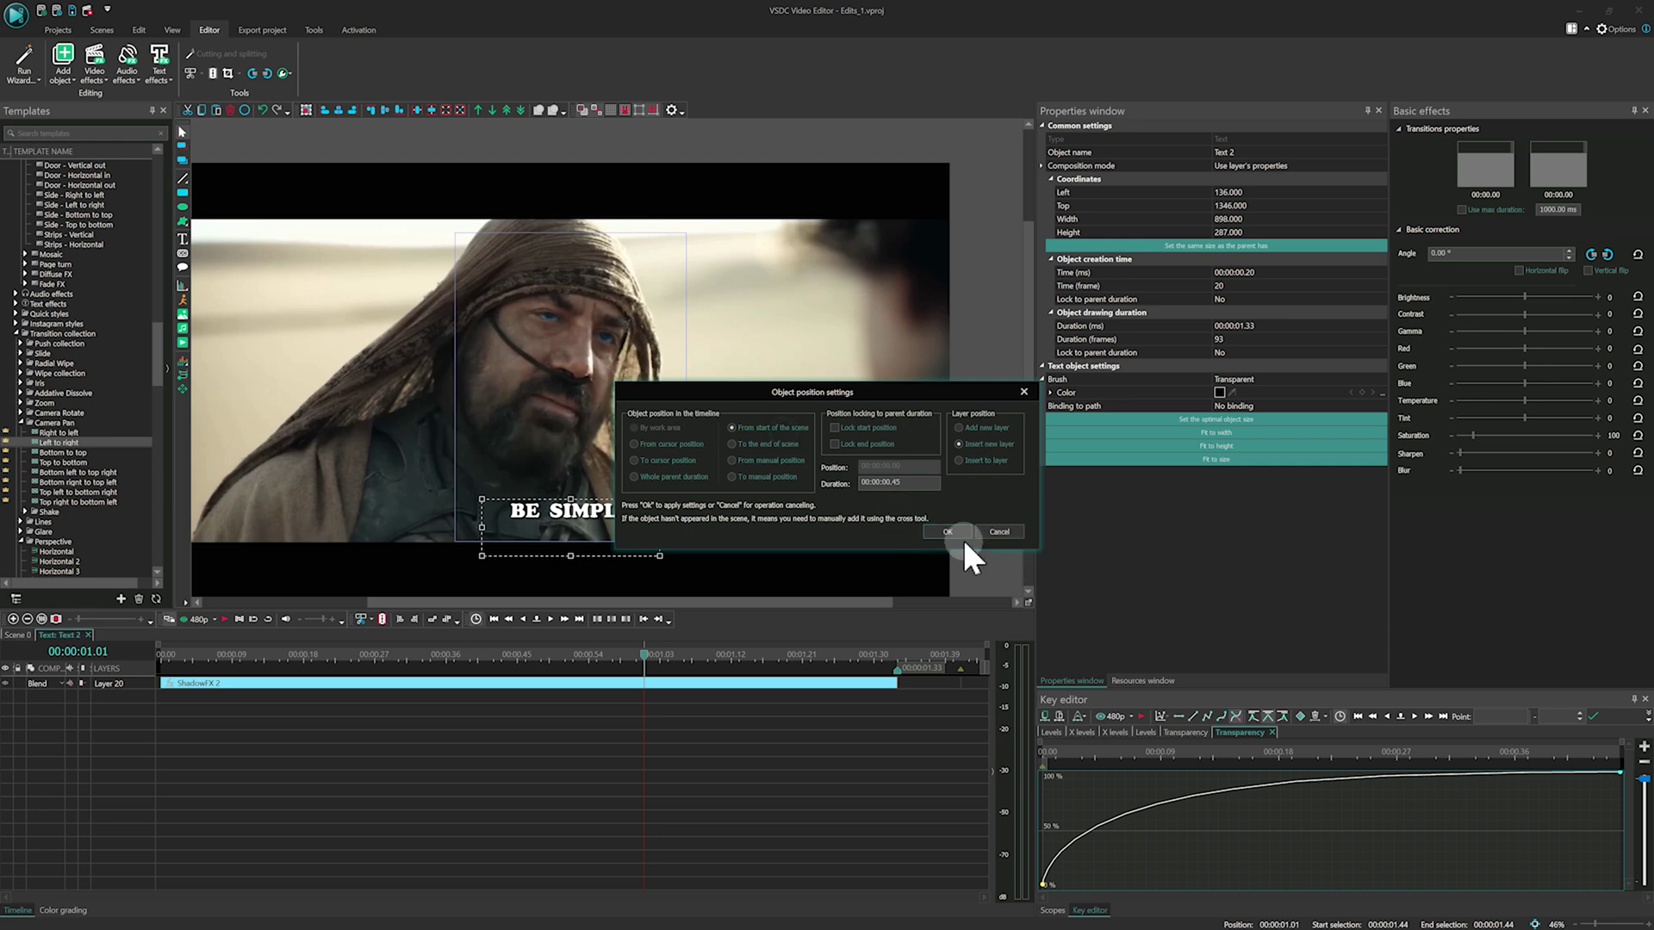
{"action": "left_click", "coordinate": [947, 531]}
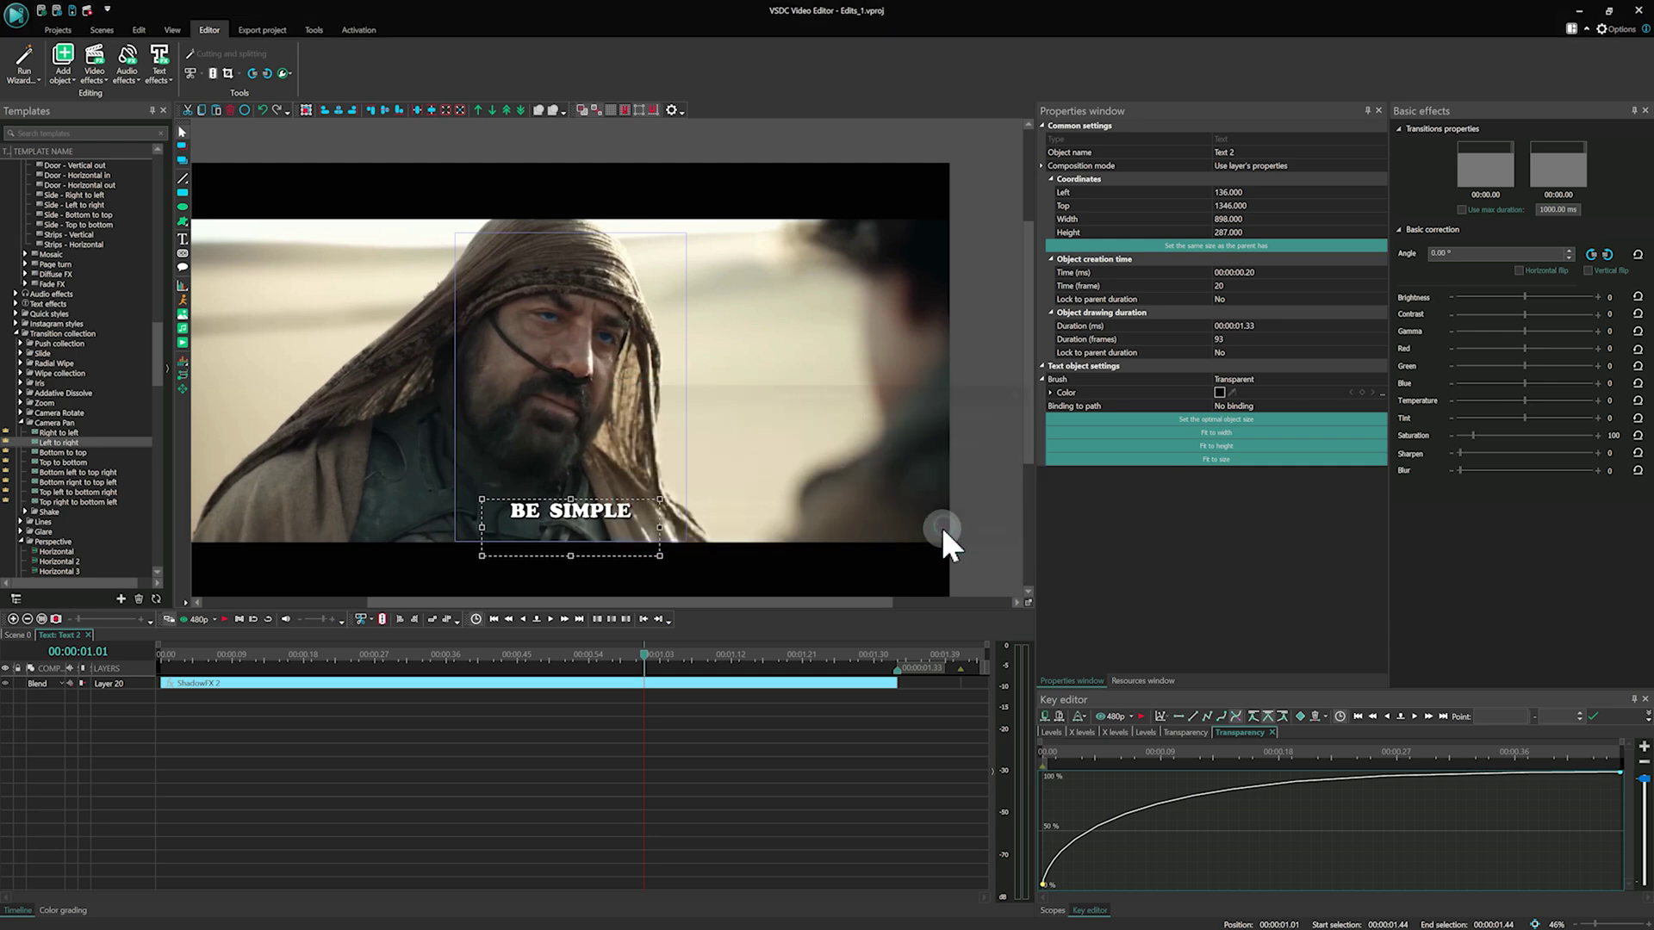
{"action": "left_click_drag", "start_coordinate": [536, 682], "coordinate": [674, 682]}
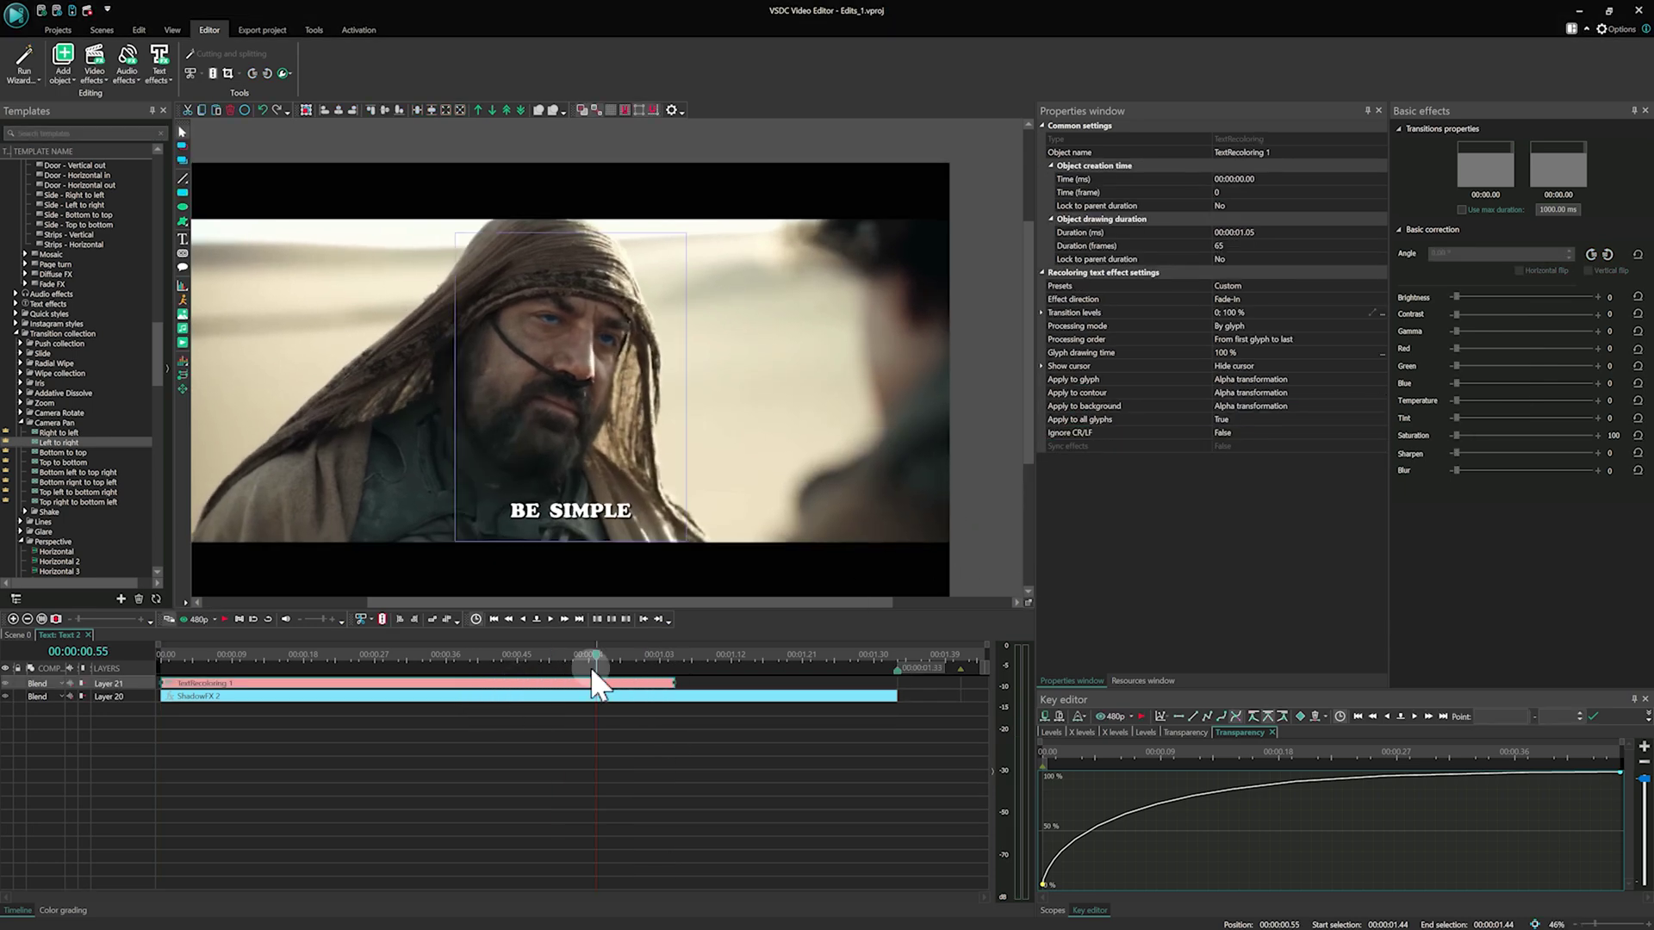
Step: Scrub through the recoloring, then play the sequence from 0:00 to preview it
{"action": "left_click", "coordinate": [421, 656]}
{"action": "left_click_drag", "start_coordinate": [535, 657], "coordinate": [696, 670]}
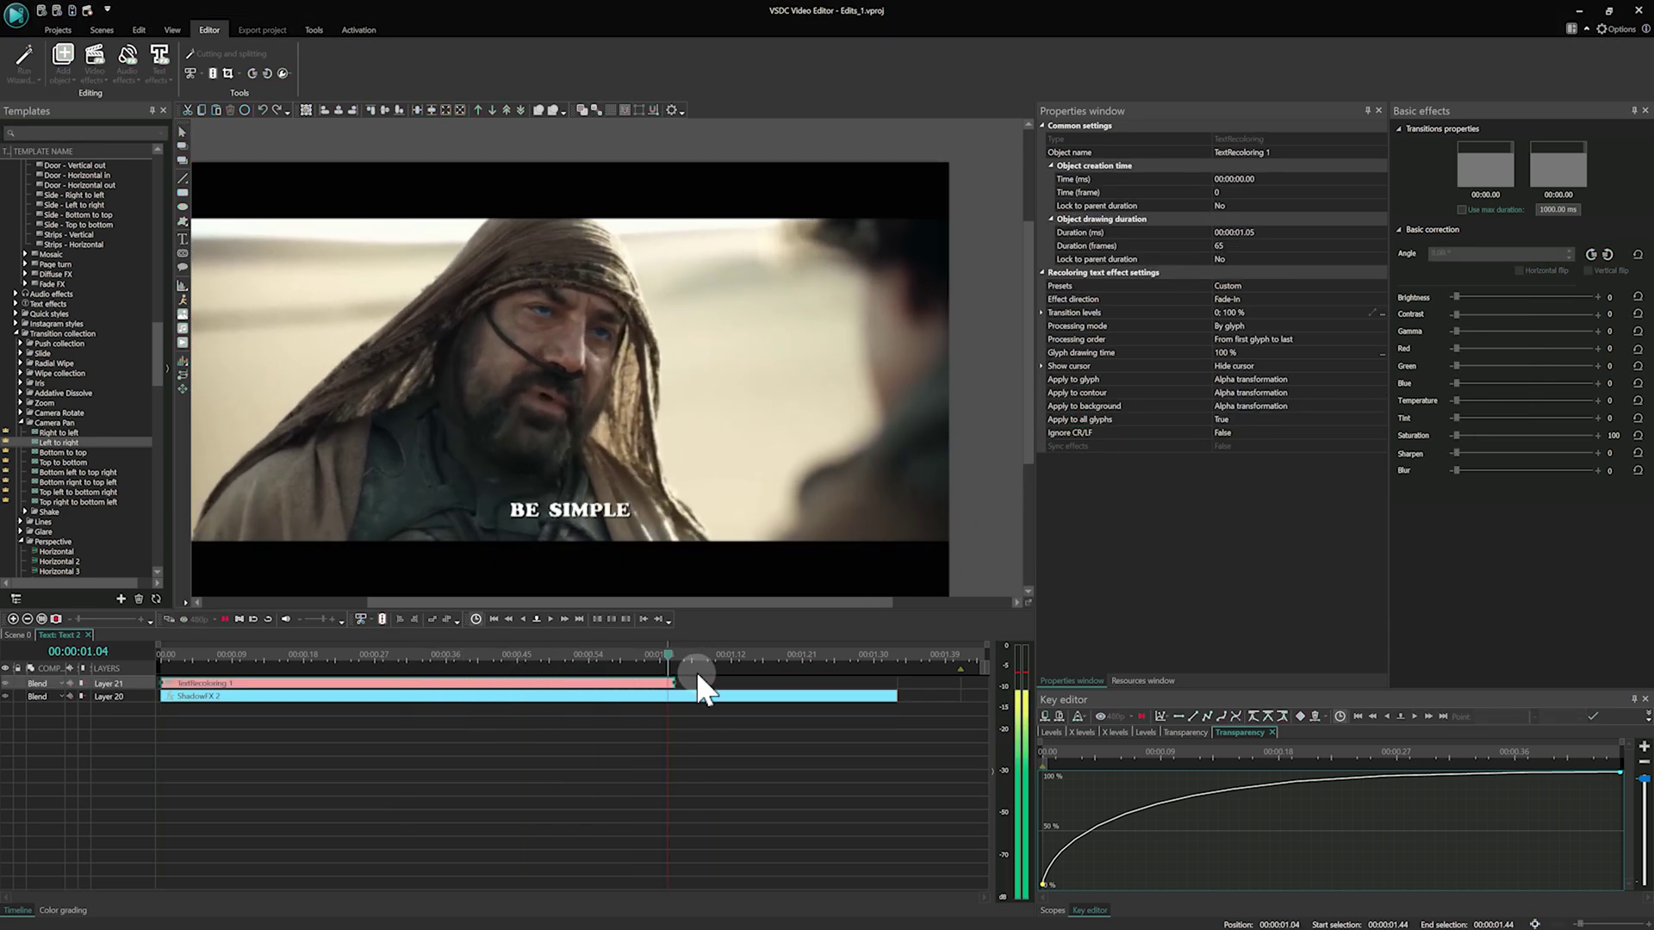
{"action": "left_click", "coordinate": [163, 659]}
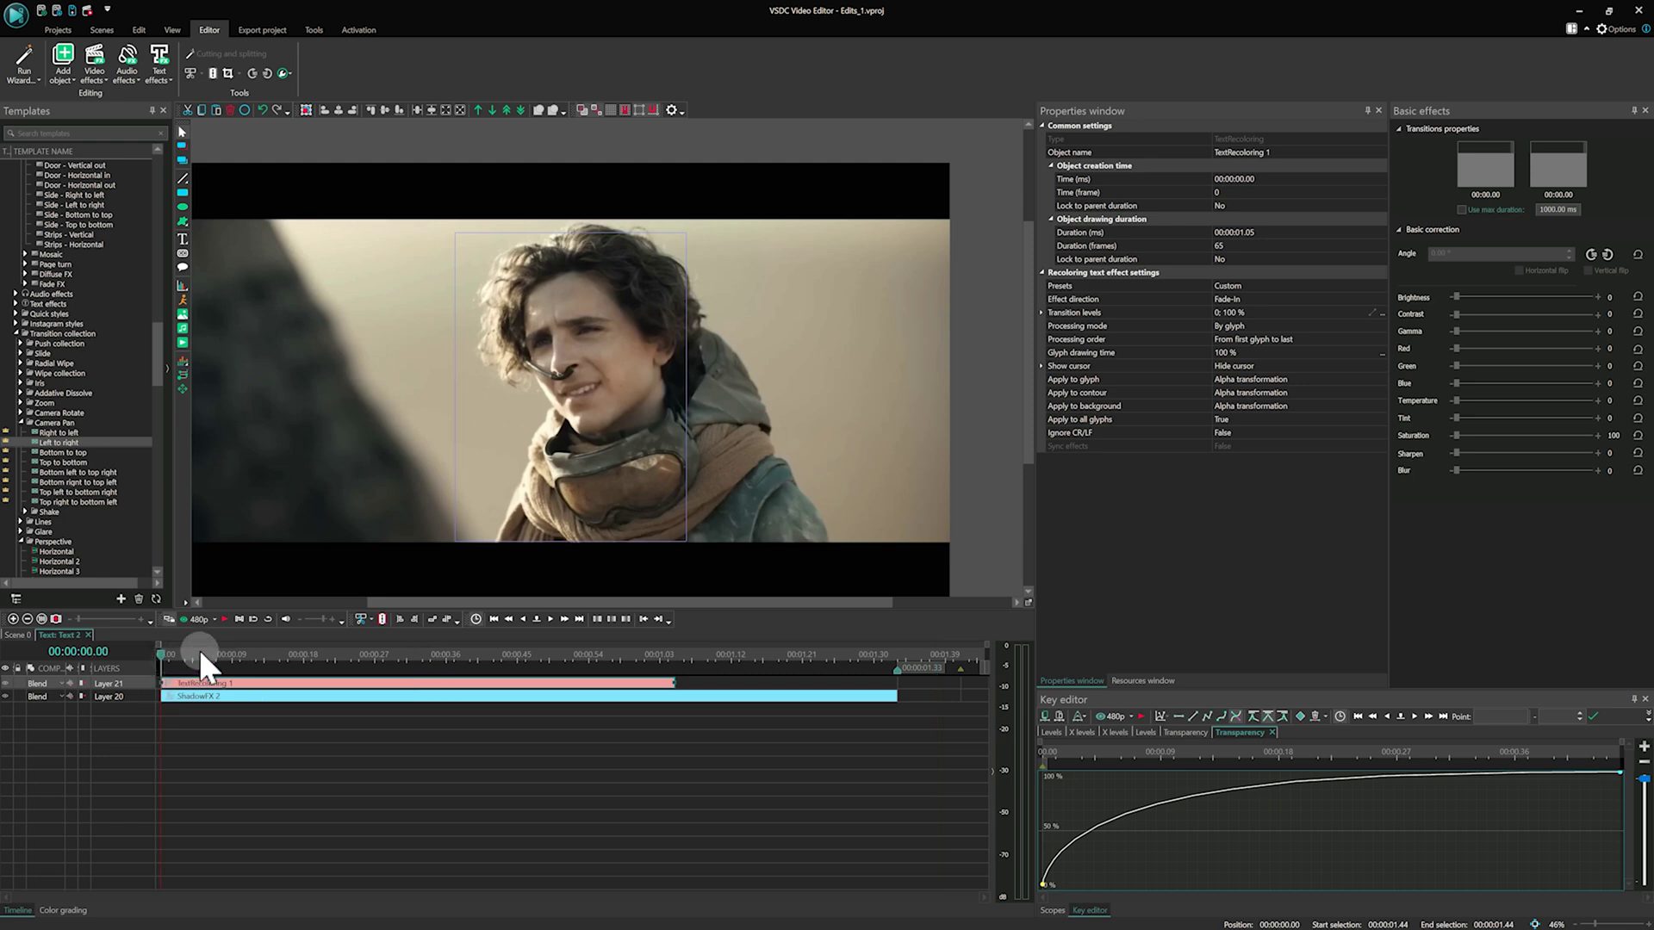
{"action": "key", "text": "space"}
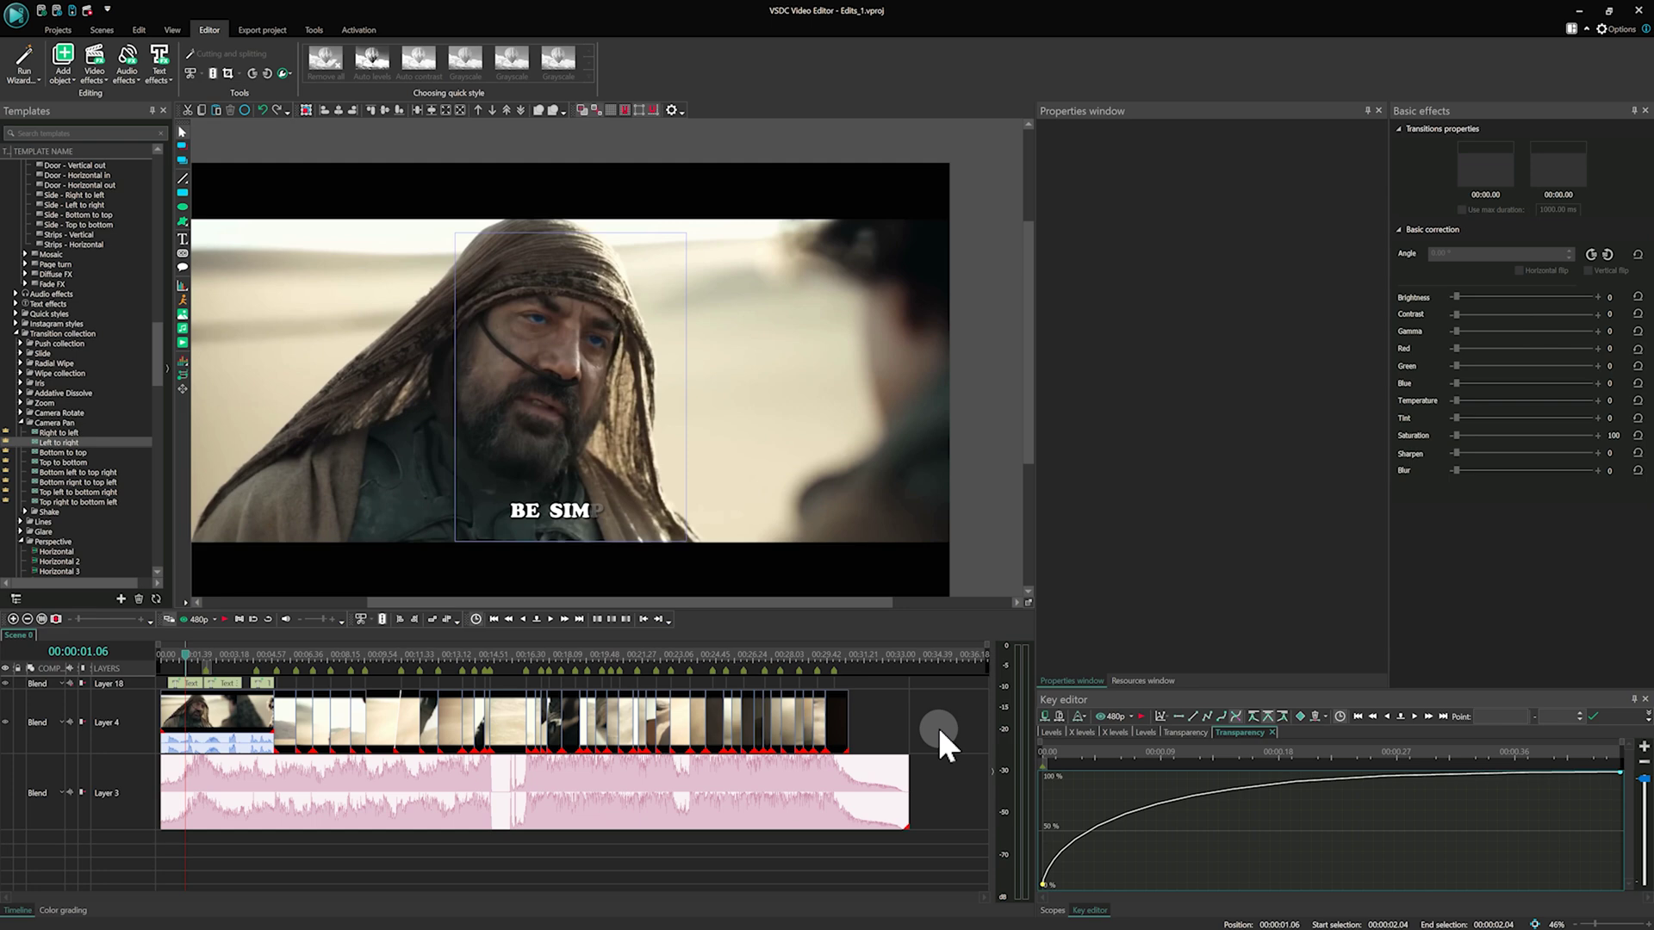
Step: Convert the Layer 4 clip to a sprite within the scene resolution and set Show effects to Yes
{"action": "left_click", "coordinate": [206, 727]}
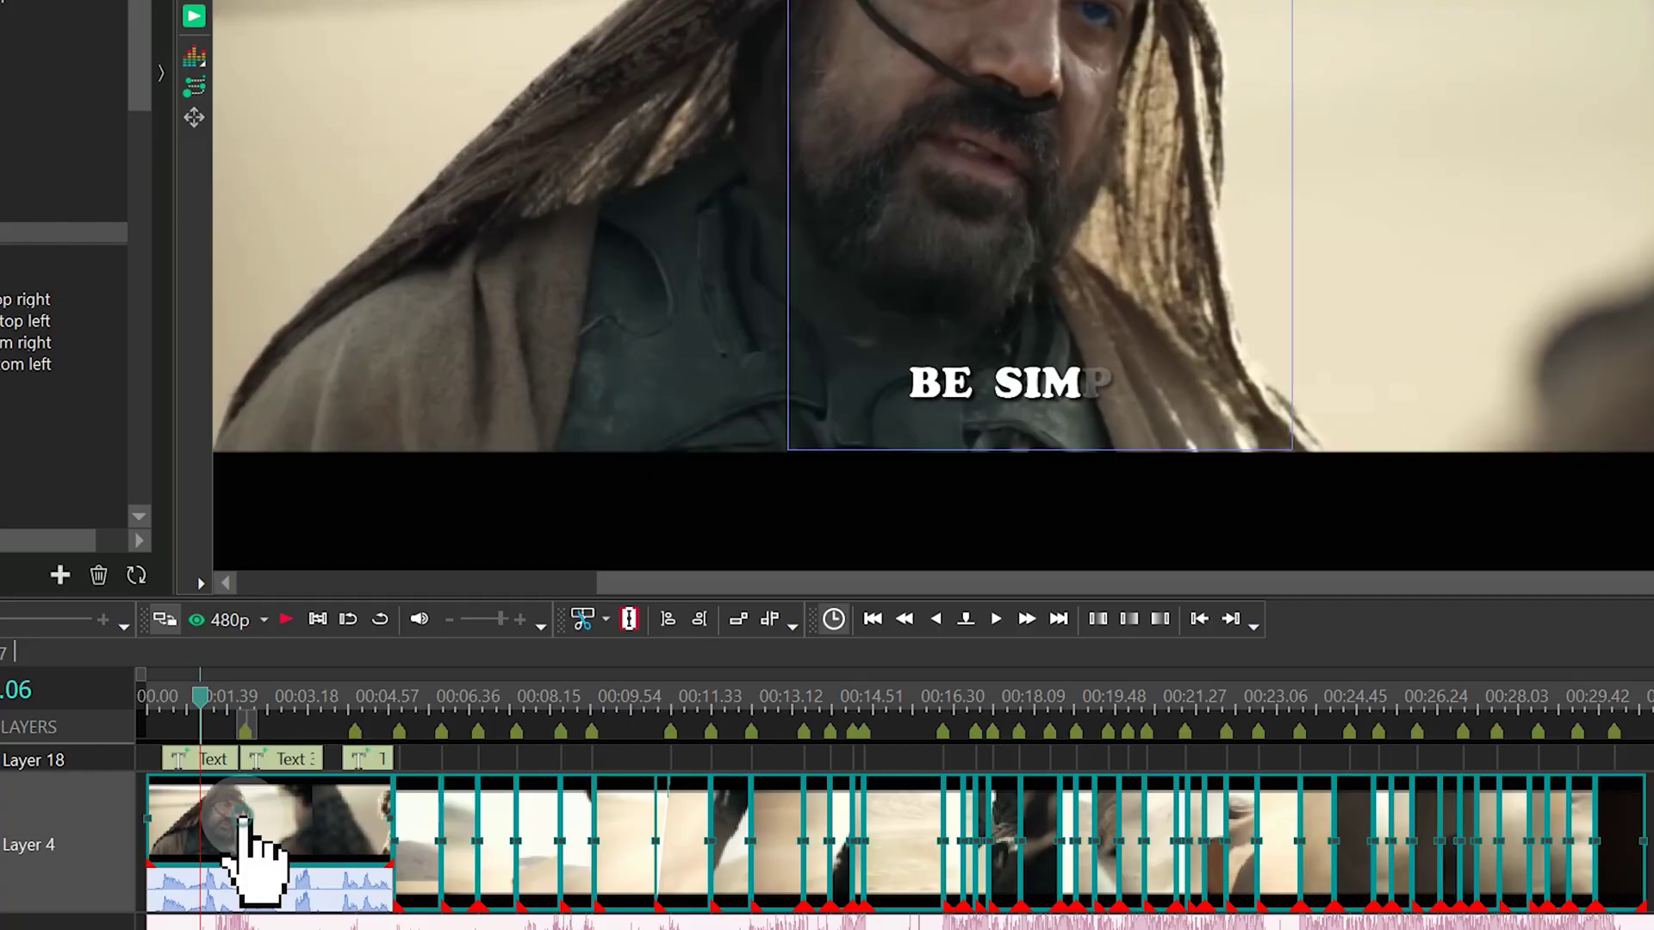
{"action": "right_click", "coordinate": [207, 728]}
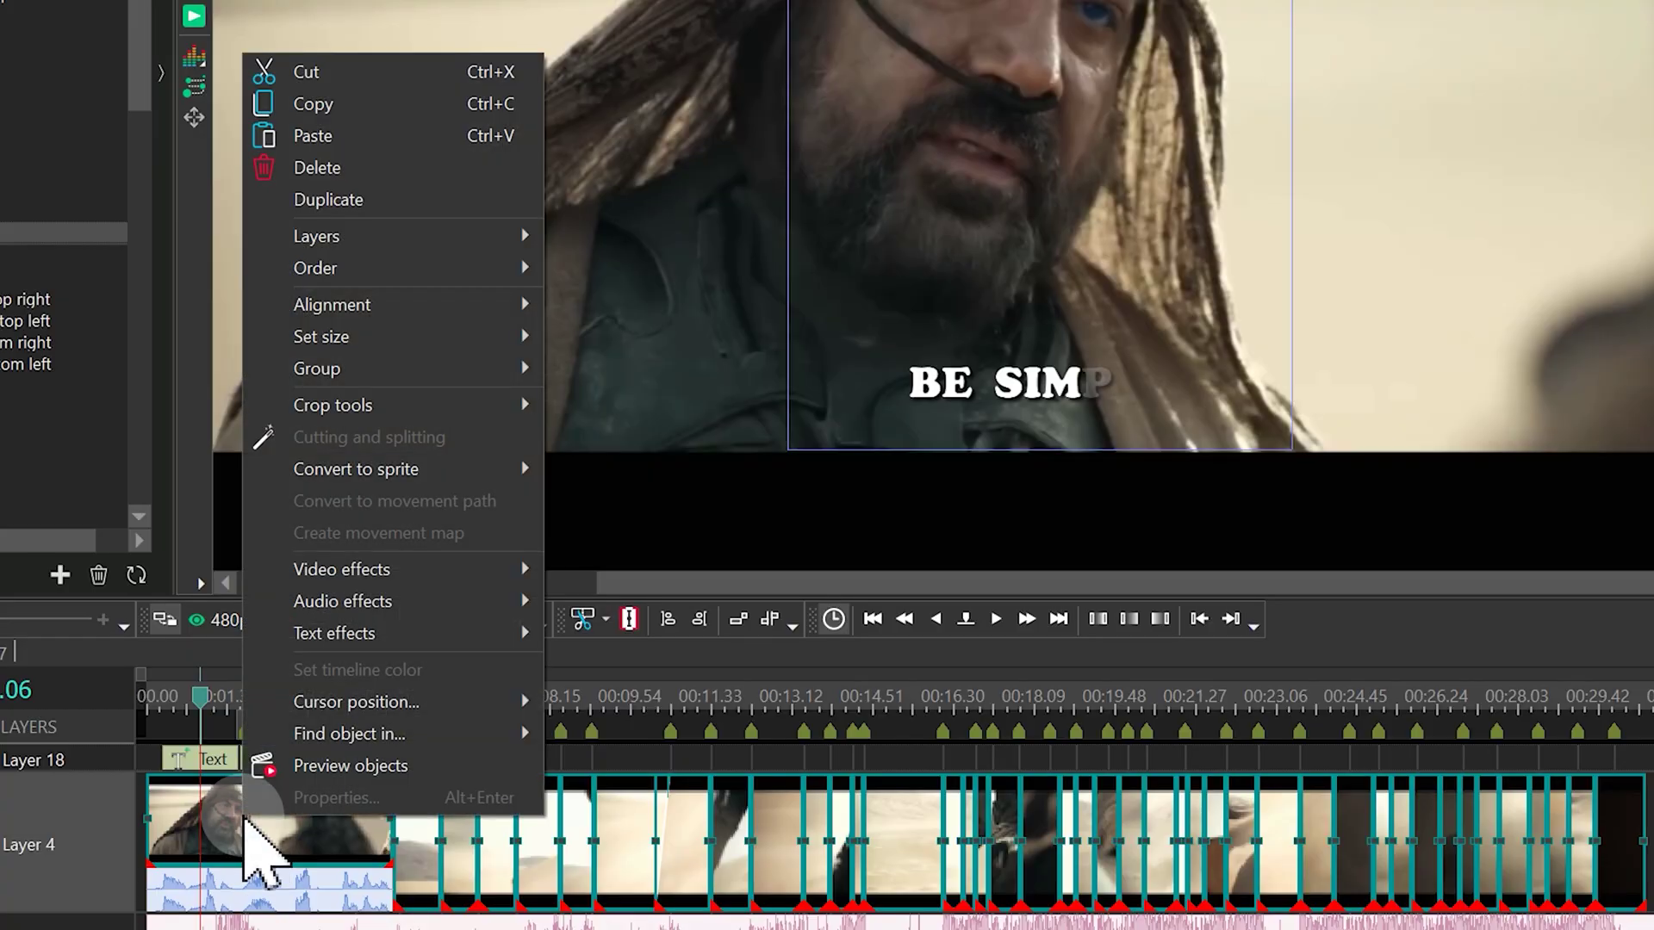
{"action": "mouse_move", "coordinate": [514, 472]}
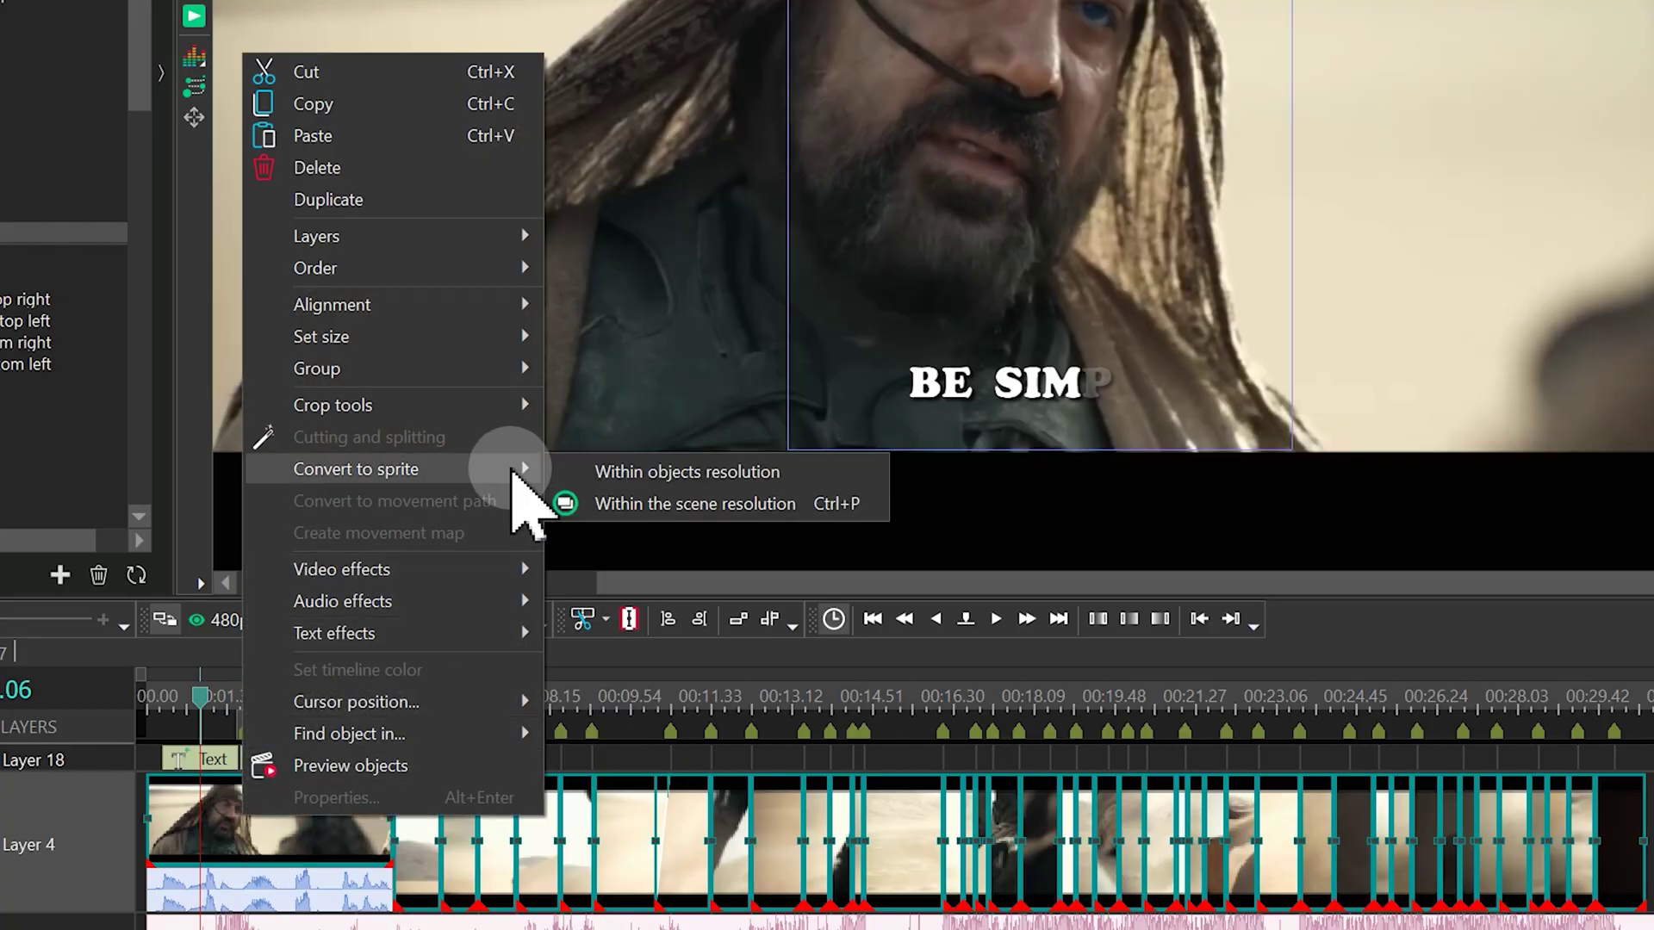
{"action": "left_click", "coordinate": [767, 505]}
{"action": "left_click", "coordinate": [1045, 314]}
{"action": "left_click", "coordinate": [1015, 369]}
{"action": "double_click", "coordinate": [1015, 370]}
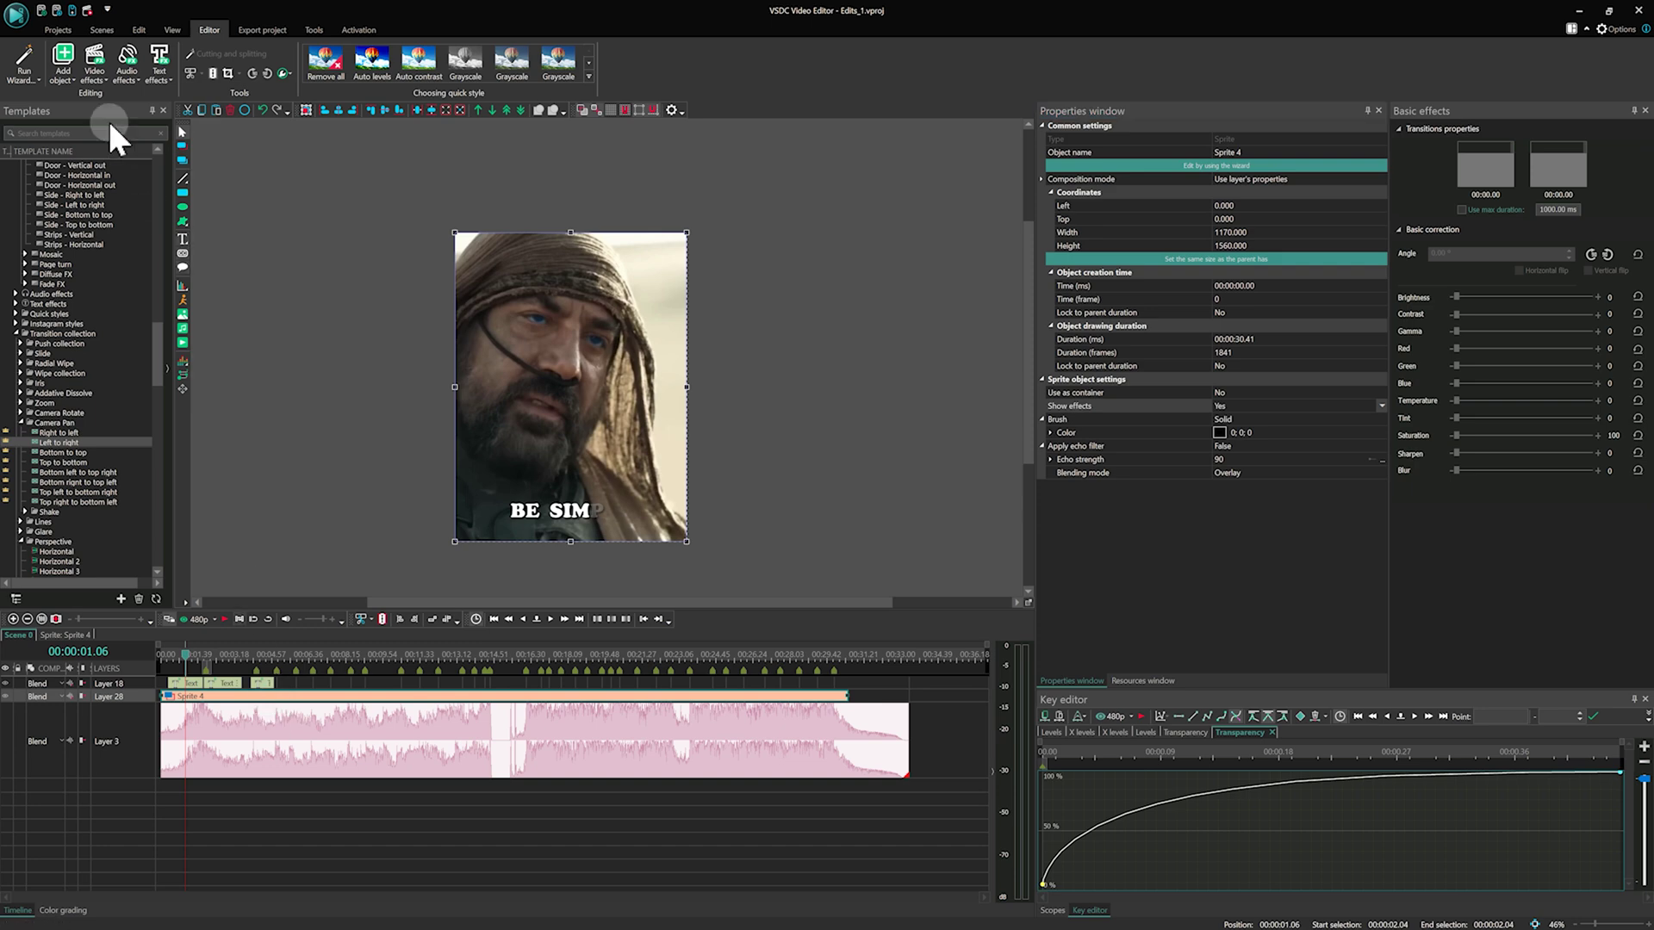
Step: Add a Color grading effect across the sprite and shift its Offset wheel slightly toward magenta
{"action": "left_click", "coordinate": [88, 67]}
{"action": "mouse_move", "coordinate": [129, 109]}
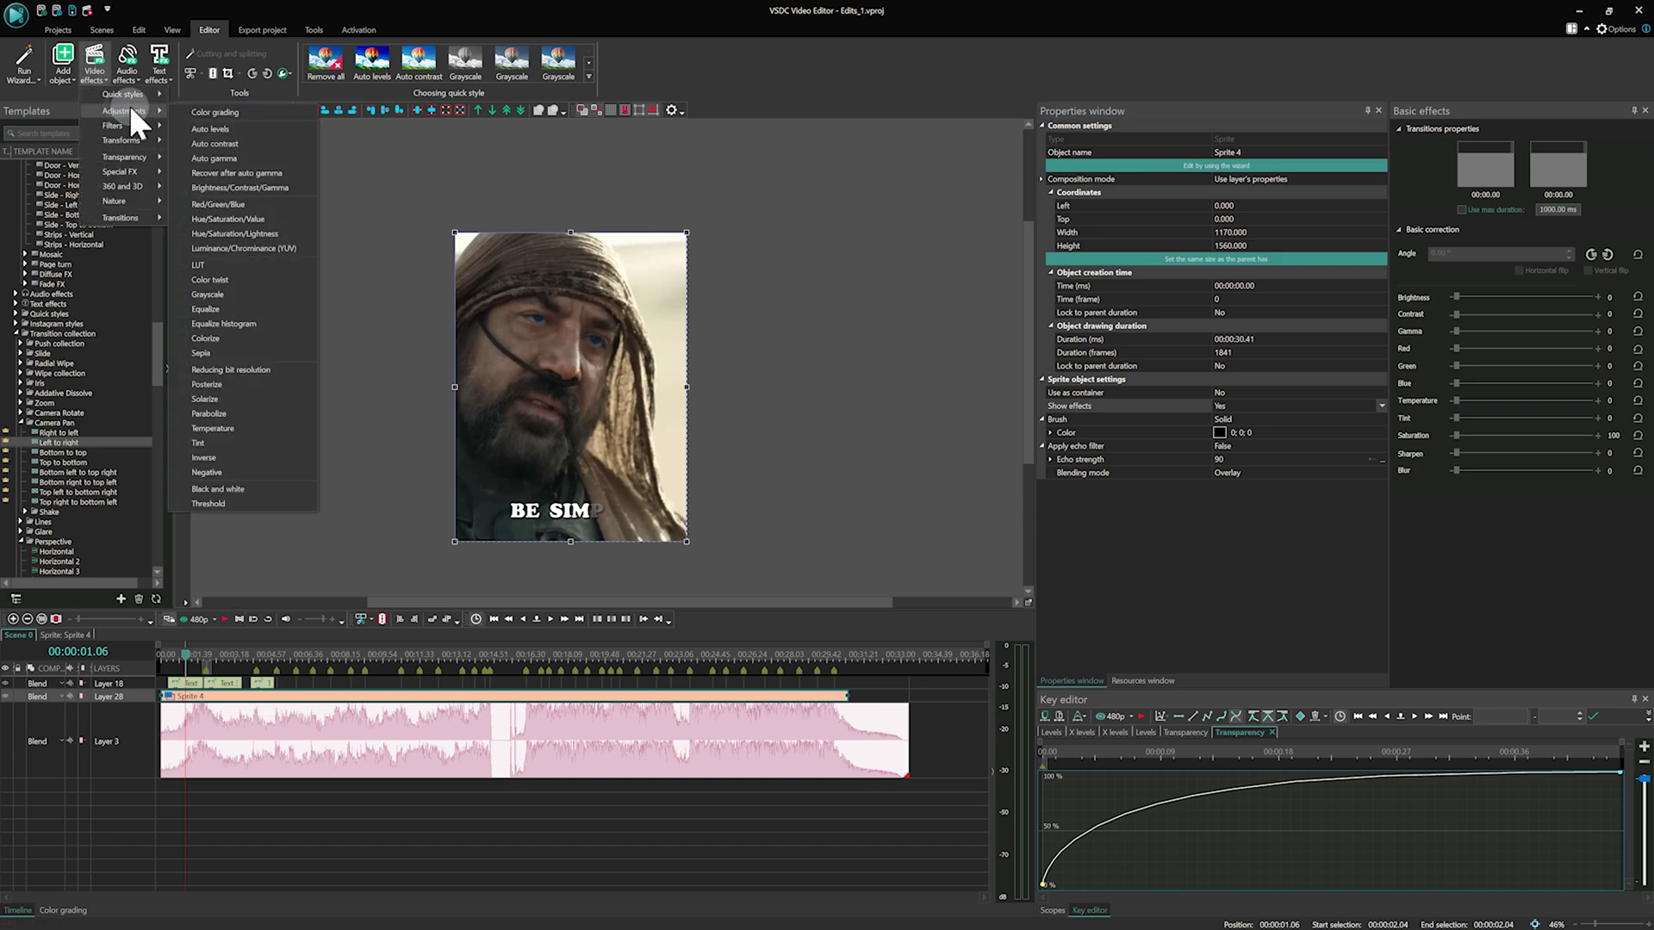
{"action": "left_click", "coordinate": [198, 110]}
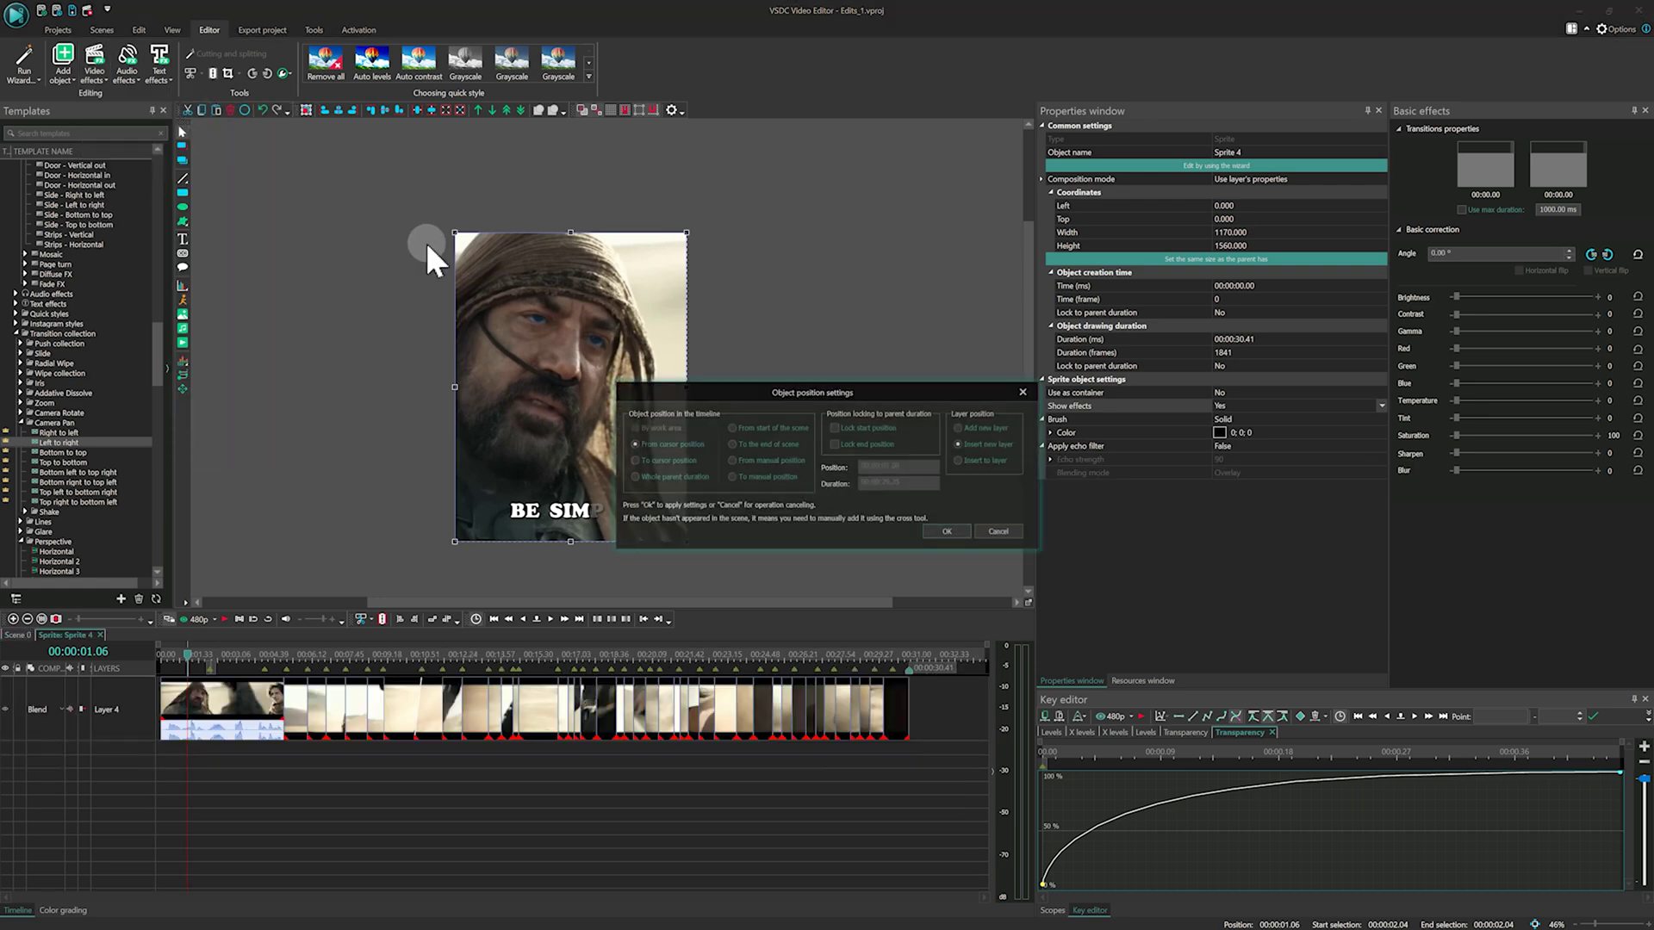
{"action": "left_click", "coordinate": [932, 531]}
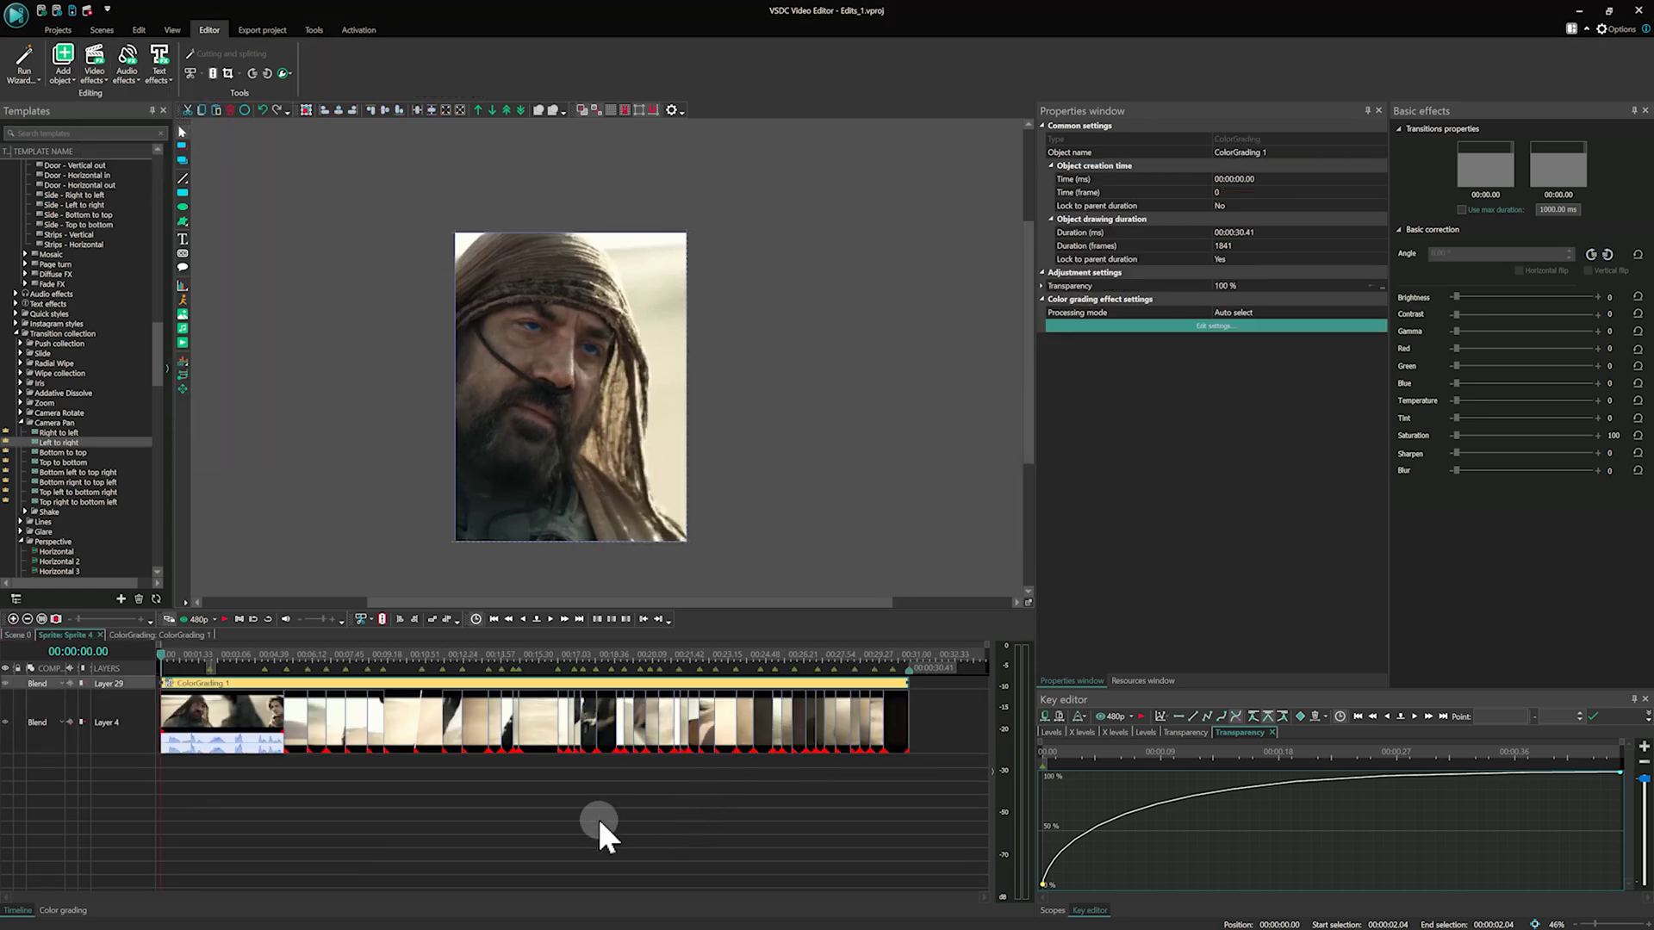
{"action": "left_click", "coordinate": [69, 912]}
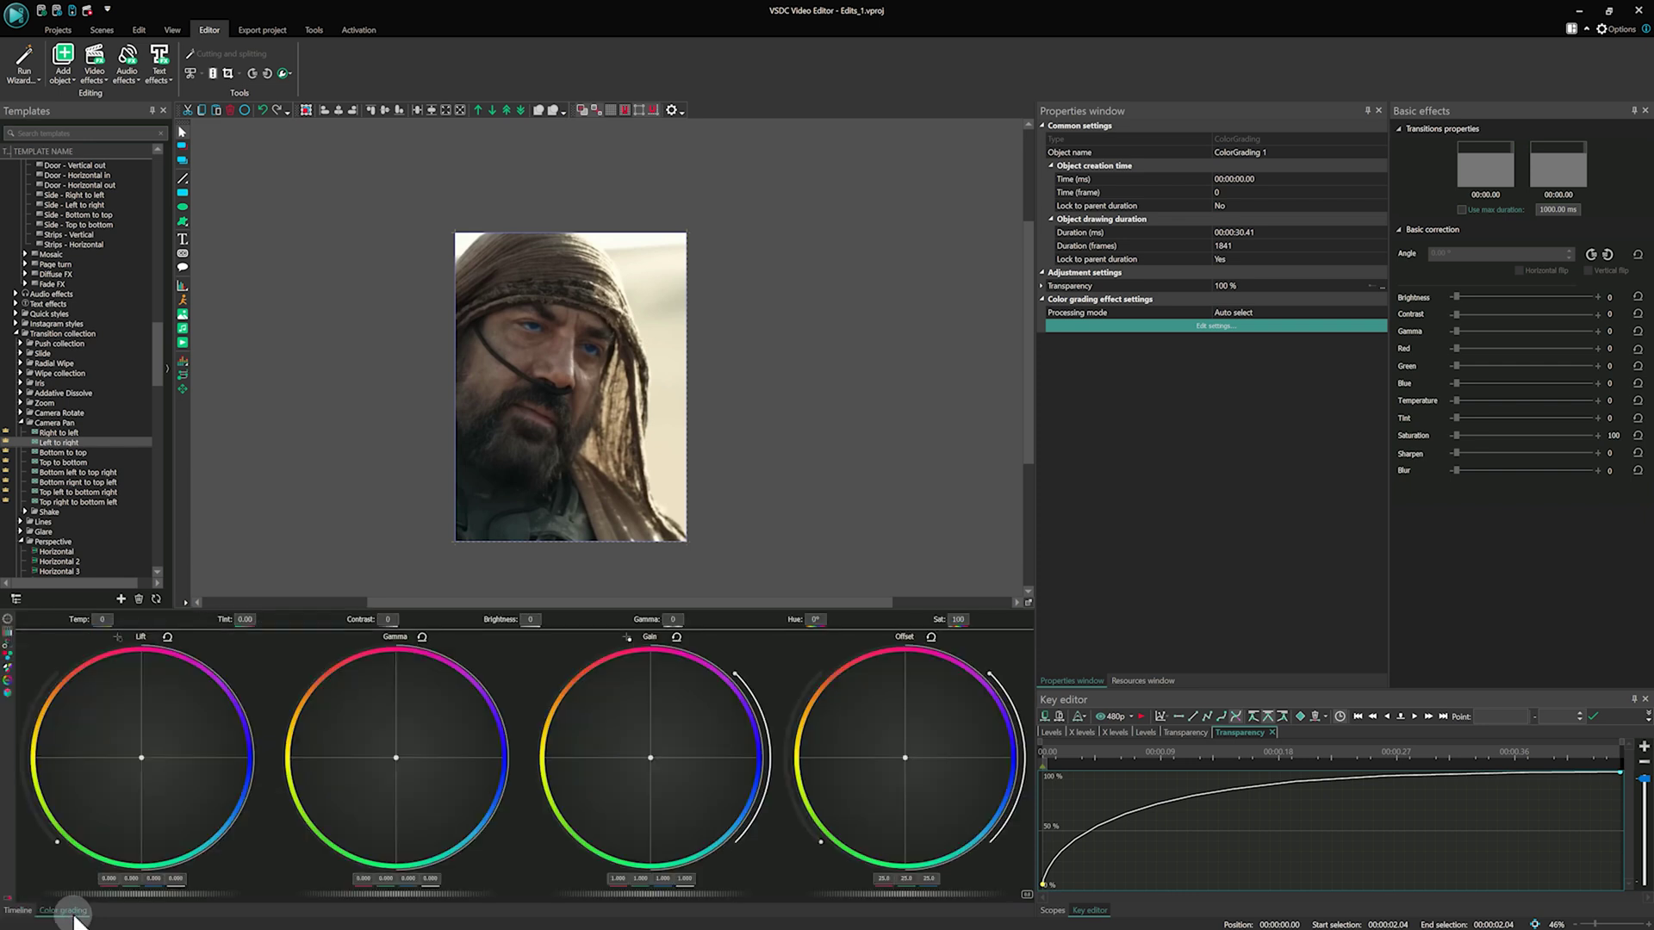
{"action": "left_click", "coordinate": [627, 765]}
{"action": "left_click_drag", "start_coordinate": [912, 688], "coordinate": [877, 746]}
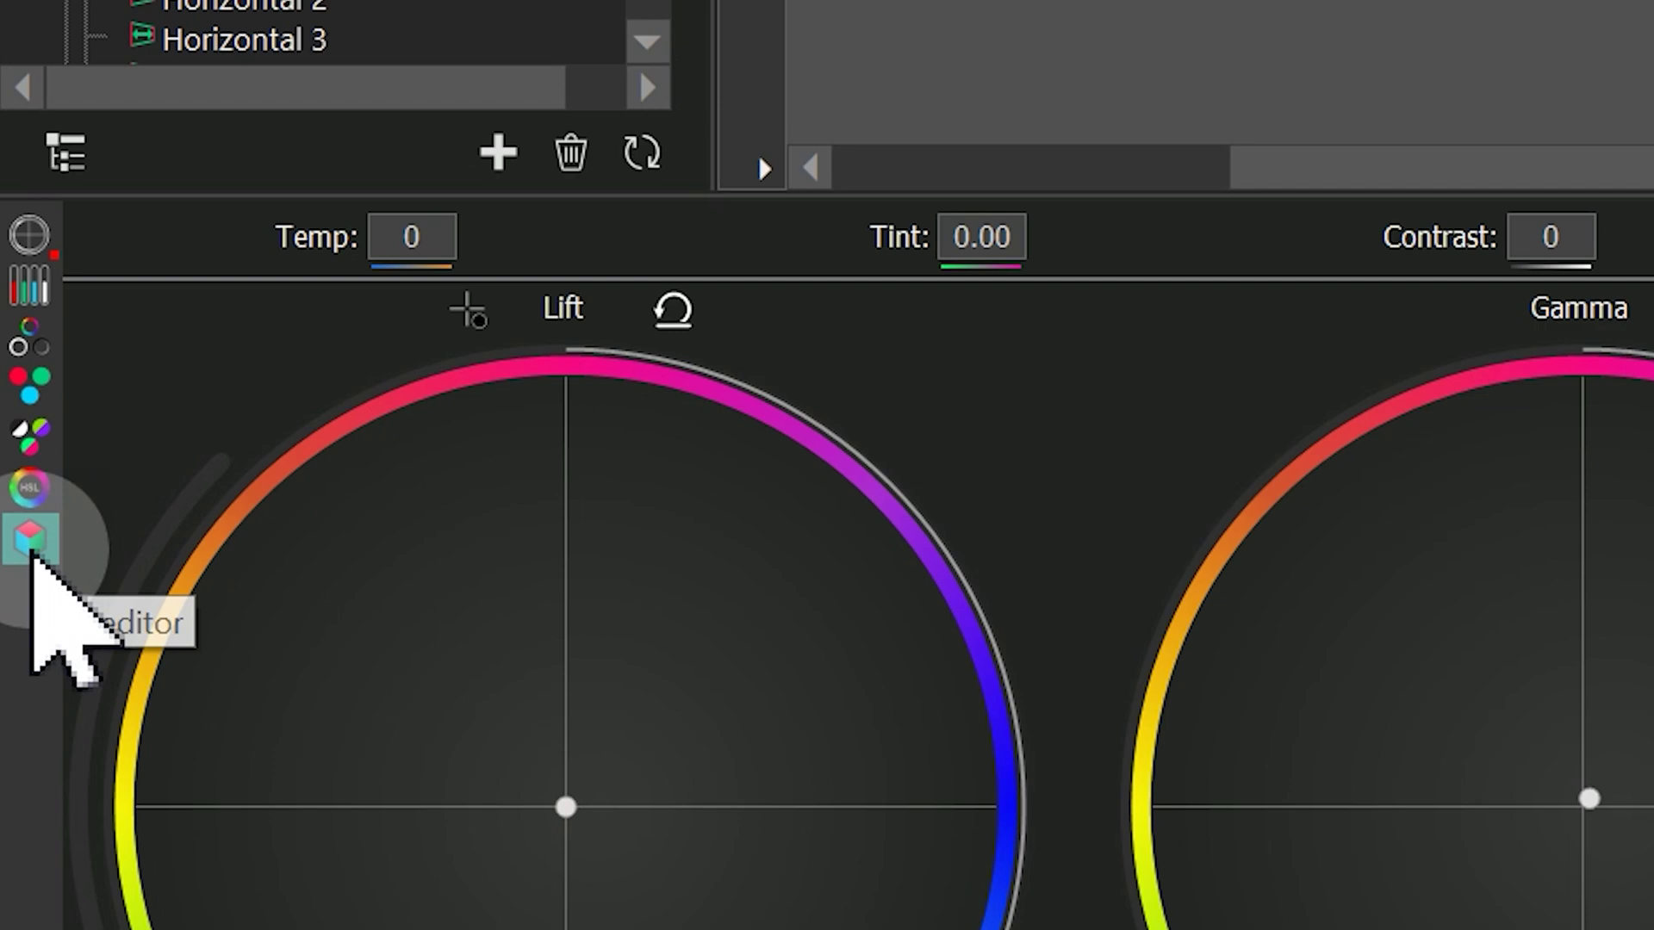
Step: Try the Blade, Comfort chain and Wild west LUTs, settling on 10. Faze
{"action": "left_click", "coordinate": [31, 544]}
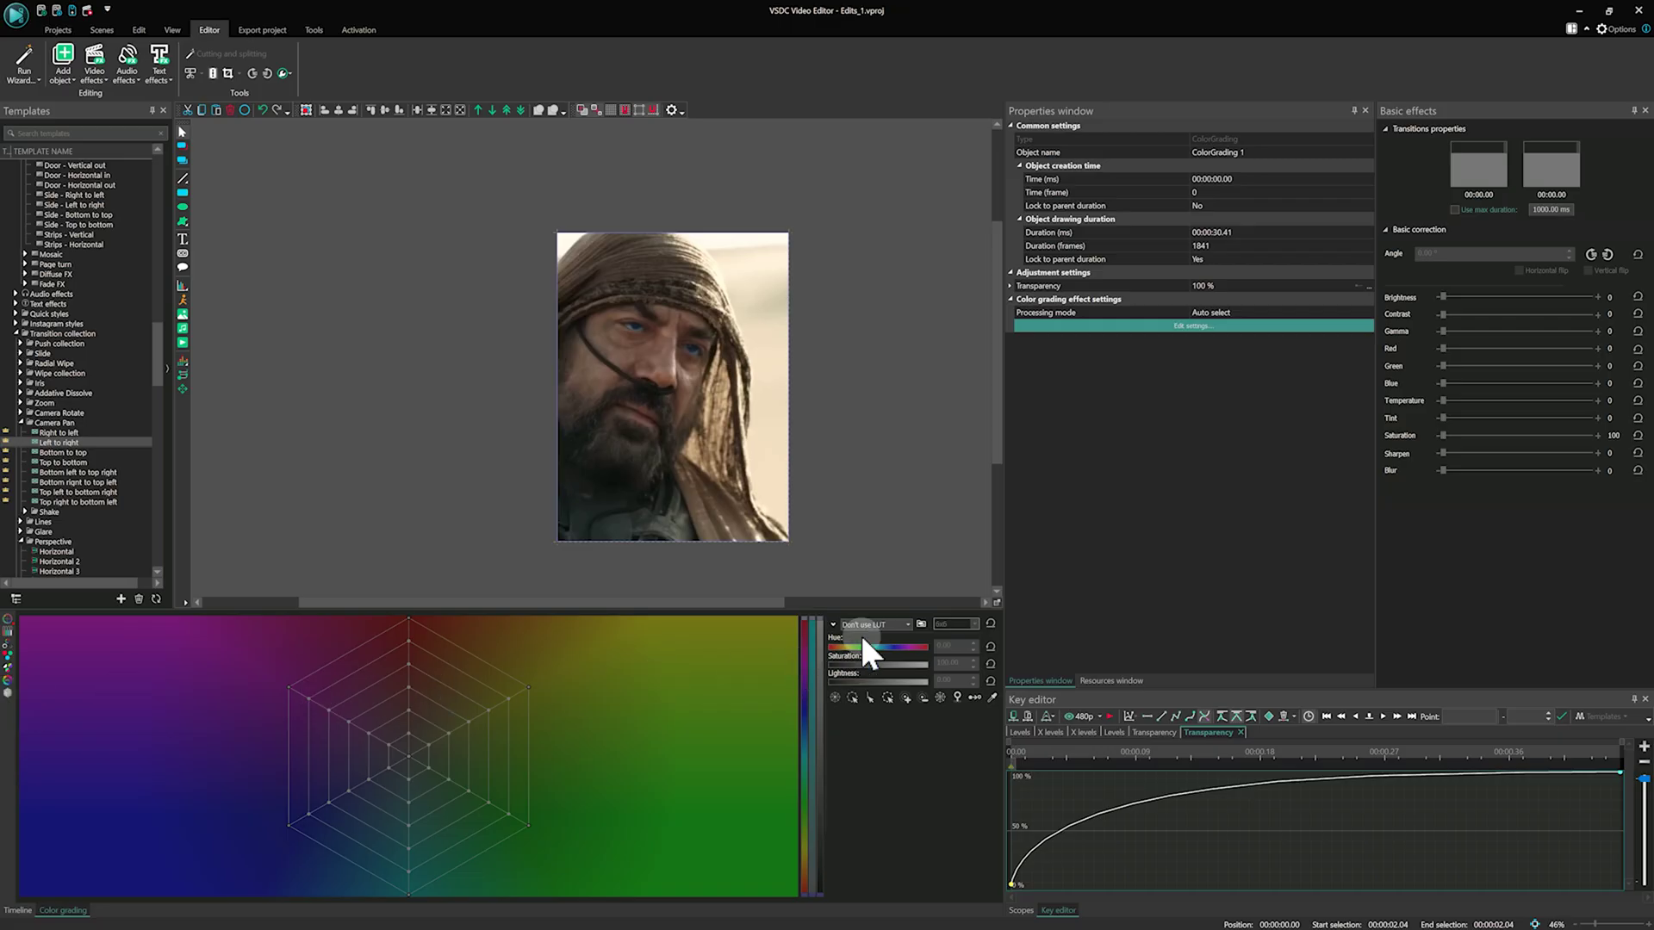
{"action": "left_click", "coordinate": [899, 622]}
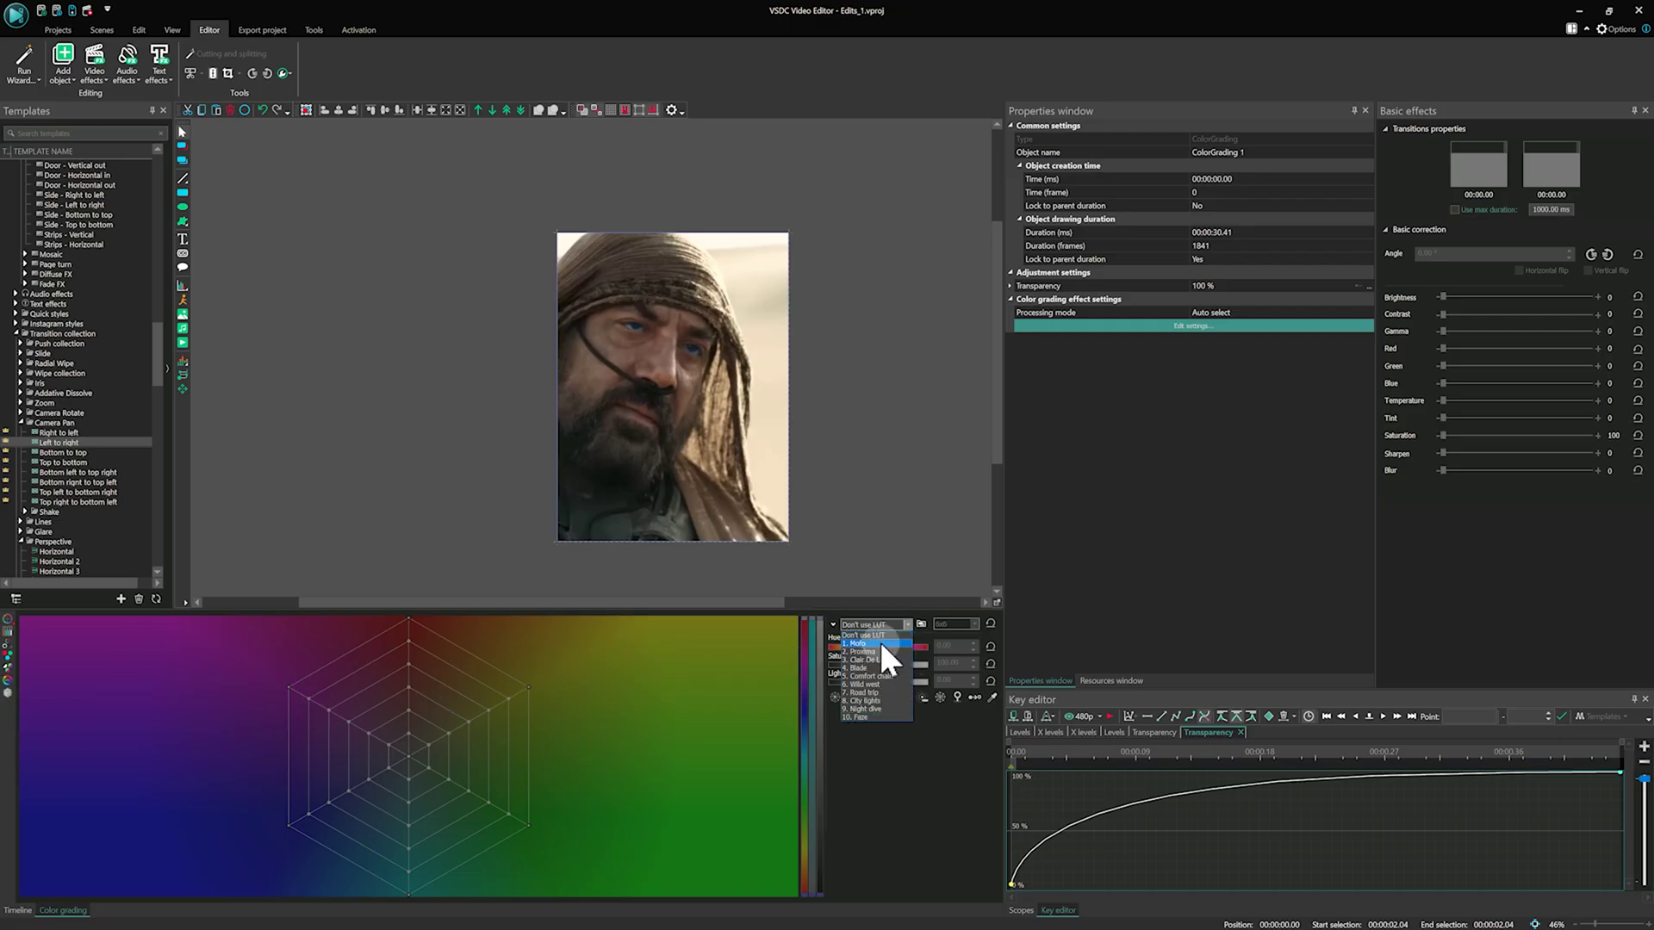
{"action": "left_click", "coordinate": [873, 668]}
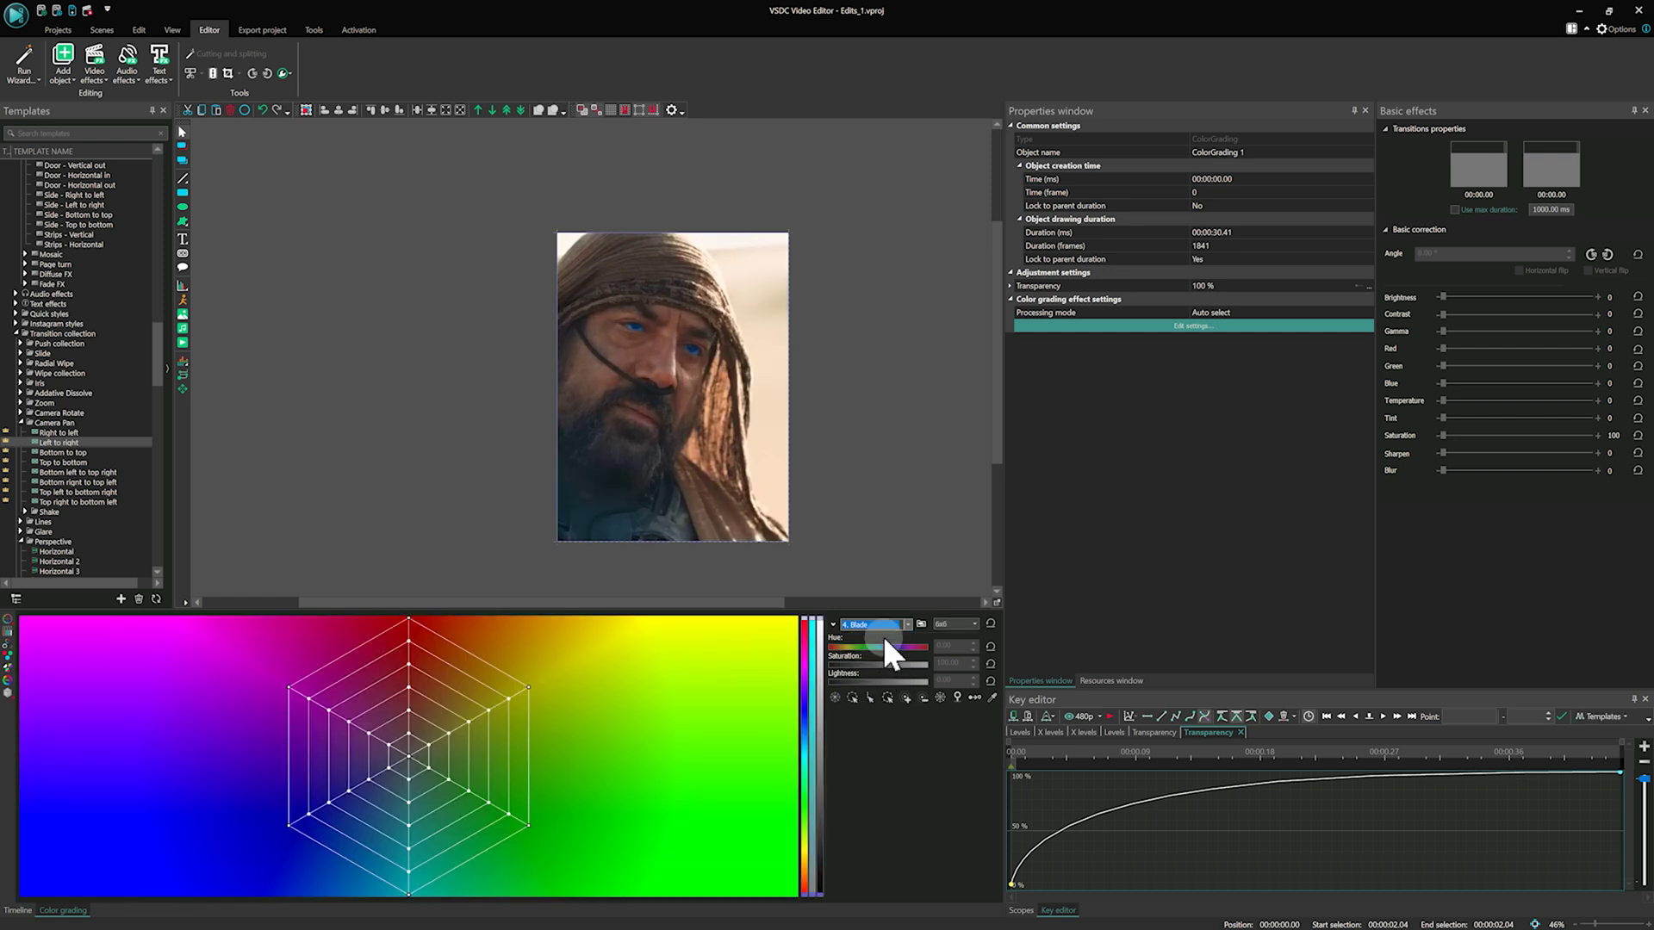
{"action": "left_click", "coordinate": [892, 637]}
{"action": "left_click", "coordinate": [872, 676]}
{"action": "left_click", "coordinate": [881, 620]}
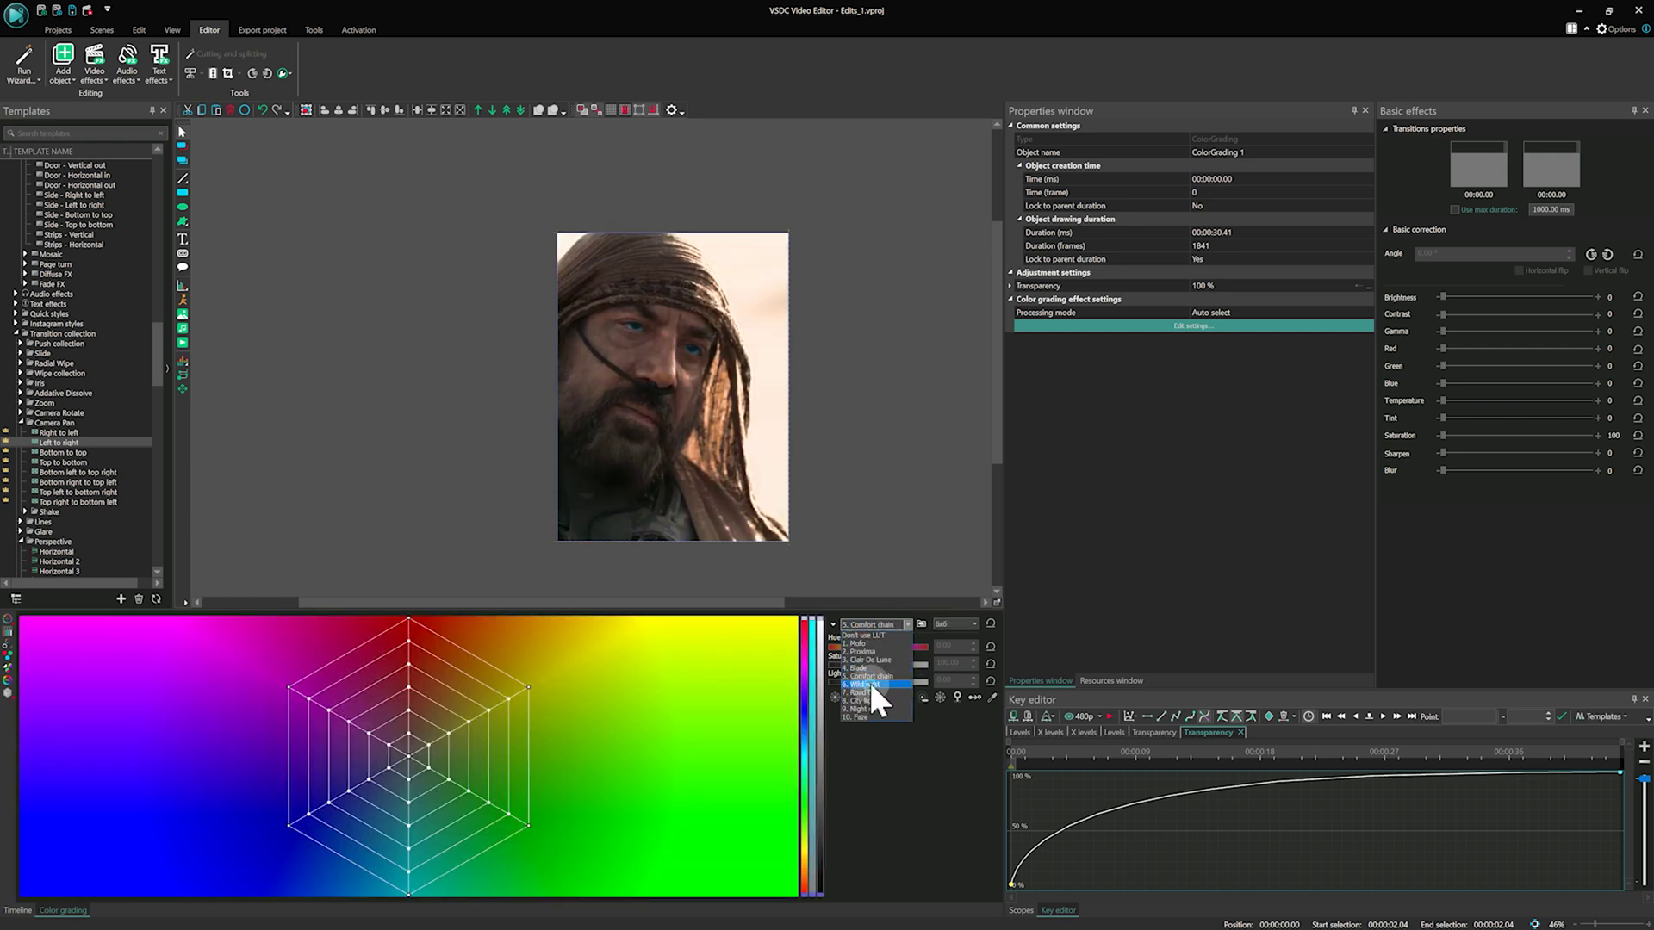
{"action": "left_click", "coordinate": [868, 680]}
{"action": "left_click", "coordinate": [882, 627]}
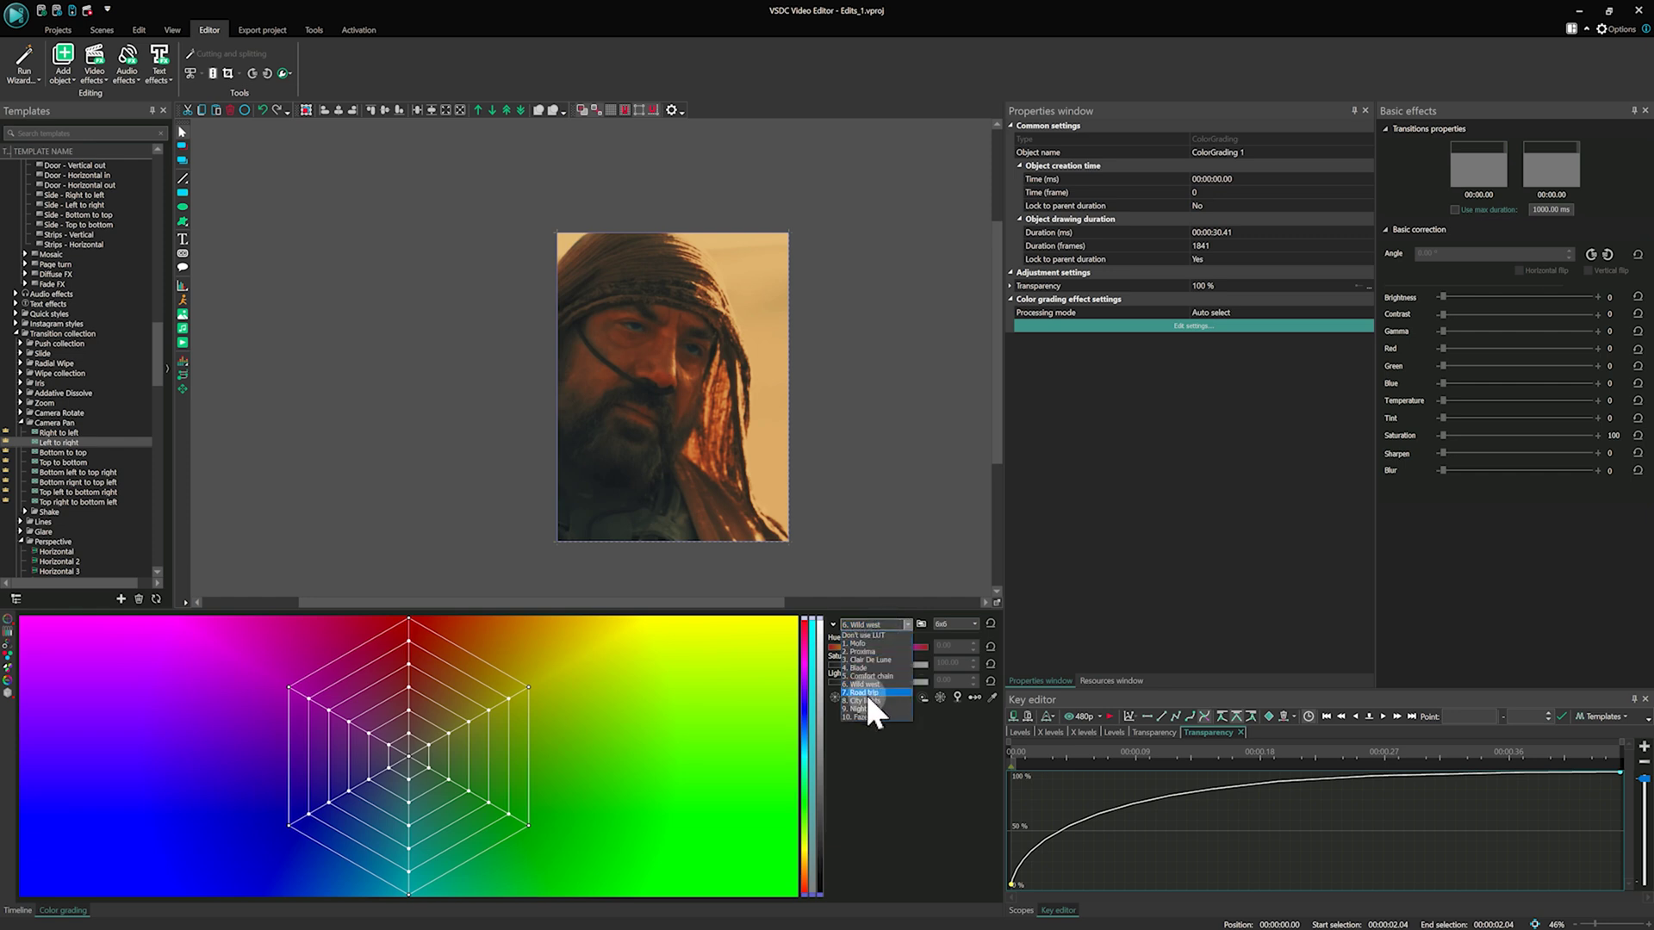
{"action": "left_click", "coordinate": [866, 708]}
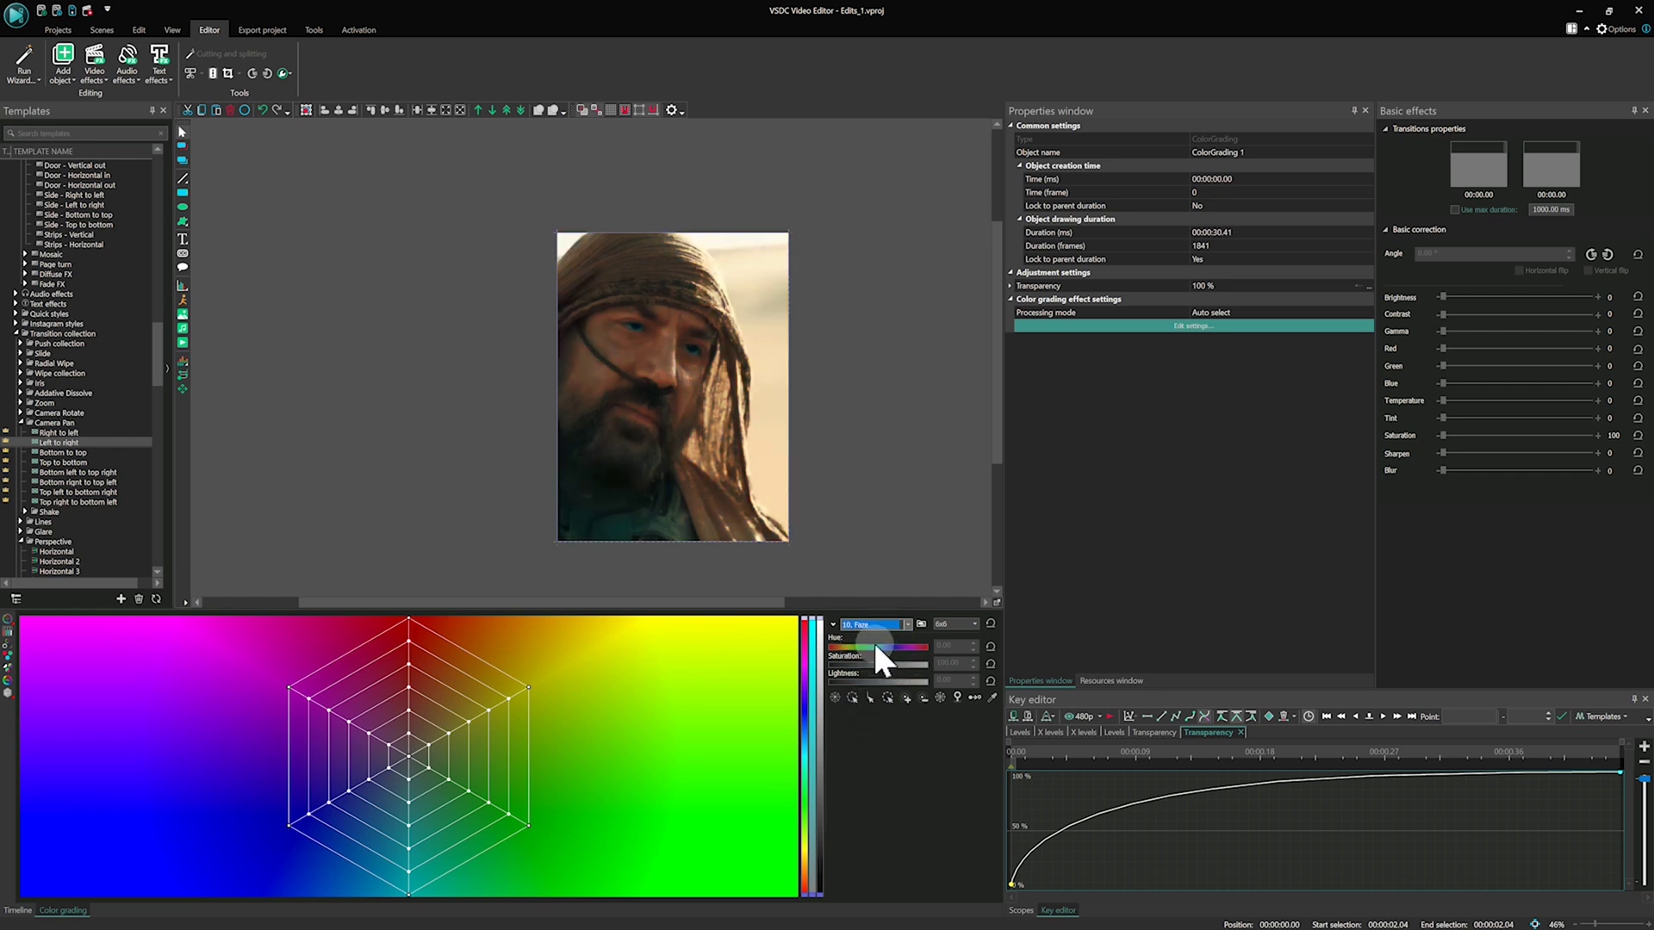
Step: Toggle the colour grading layer off and back on to compare the Faze grade
{"action": "left_click", "coordinate": [17, 910]}
{"action": "left_click", "coordinate": [6, 684]}
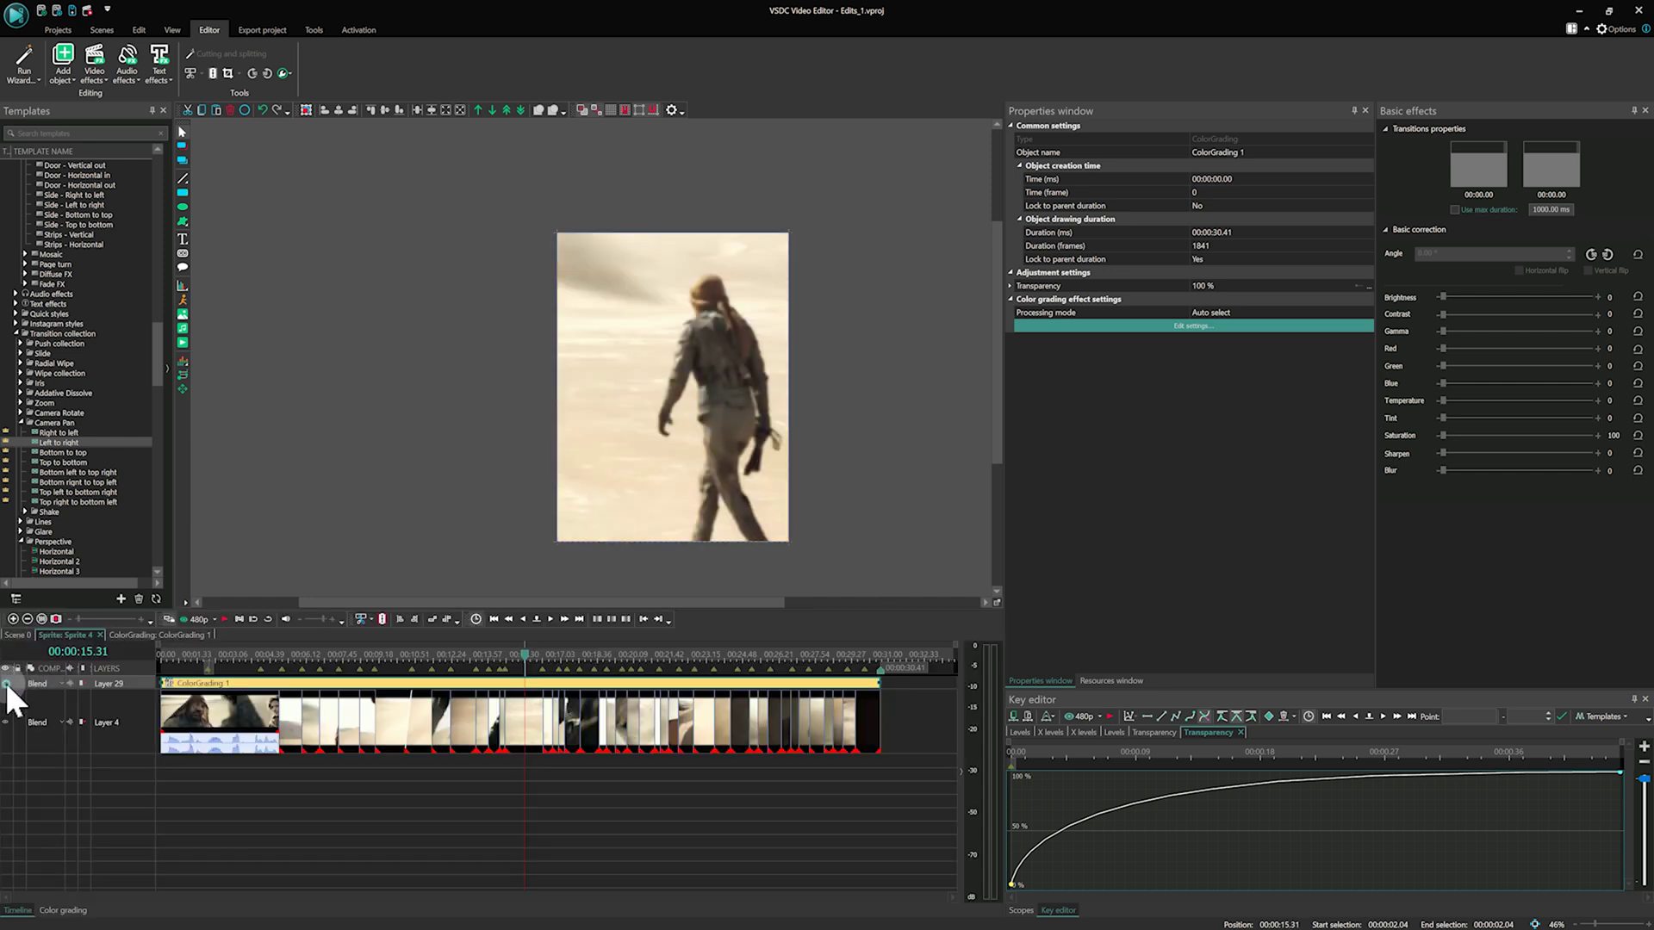
{"action": "left_click", "coordinate": [6, 684]}
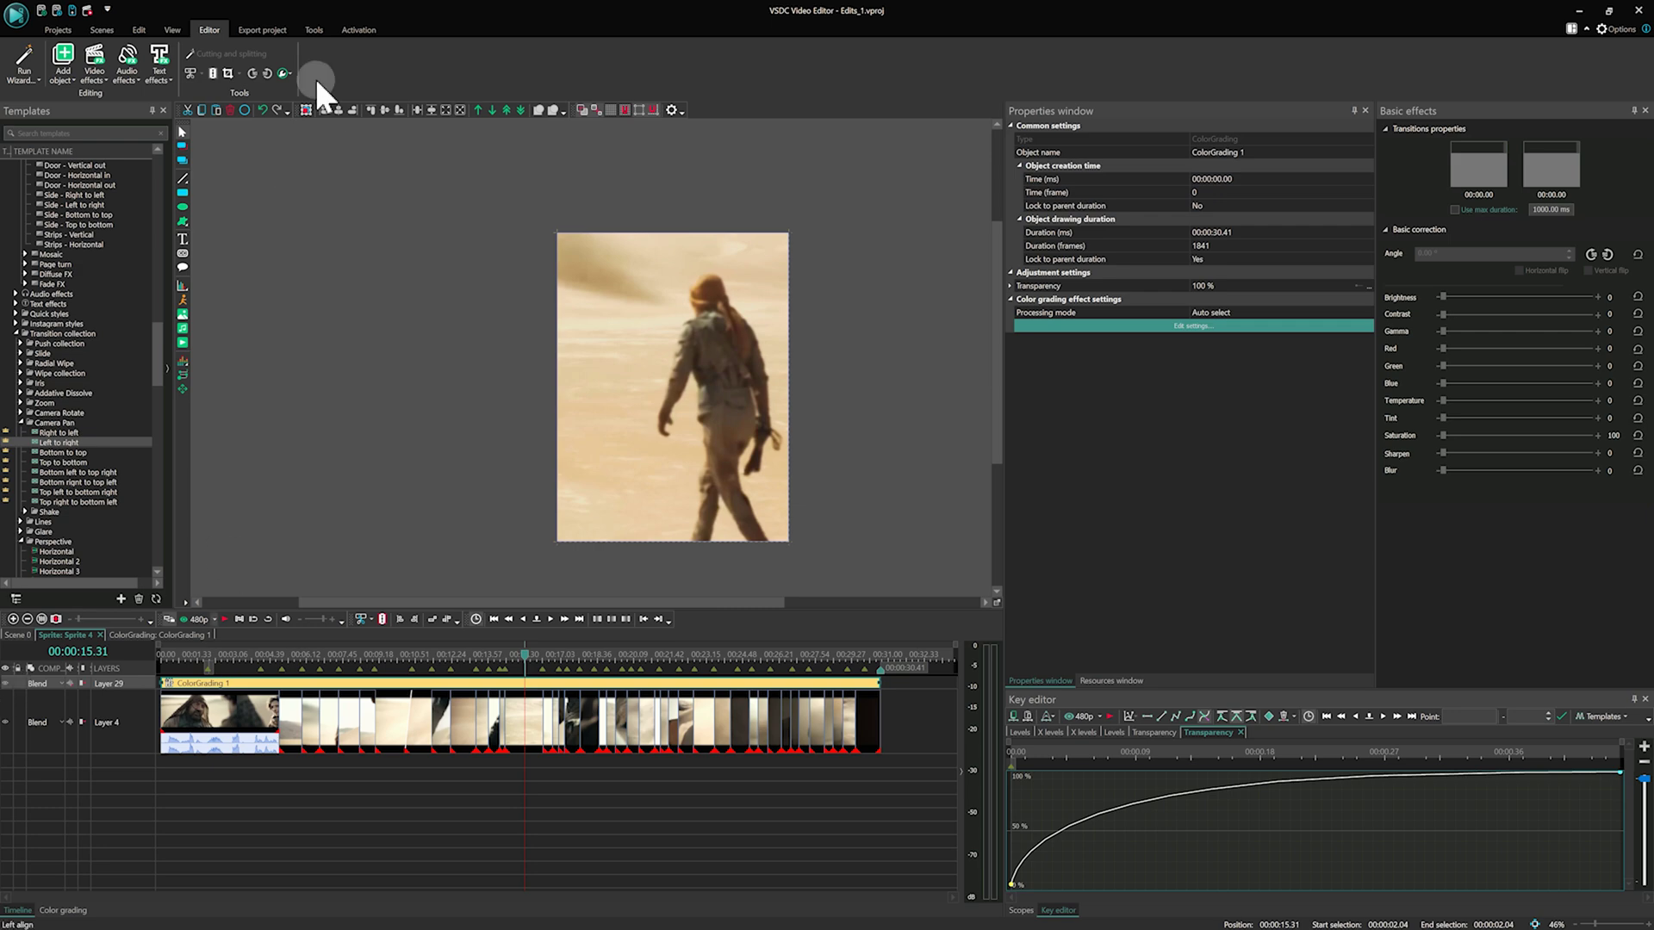
Step: Set the export to Web MP4 with the output file named Edits_1.mp4
{"action": "left_click", "coordinate": [276, 29]}
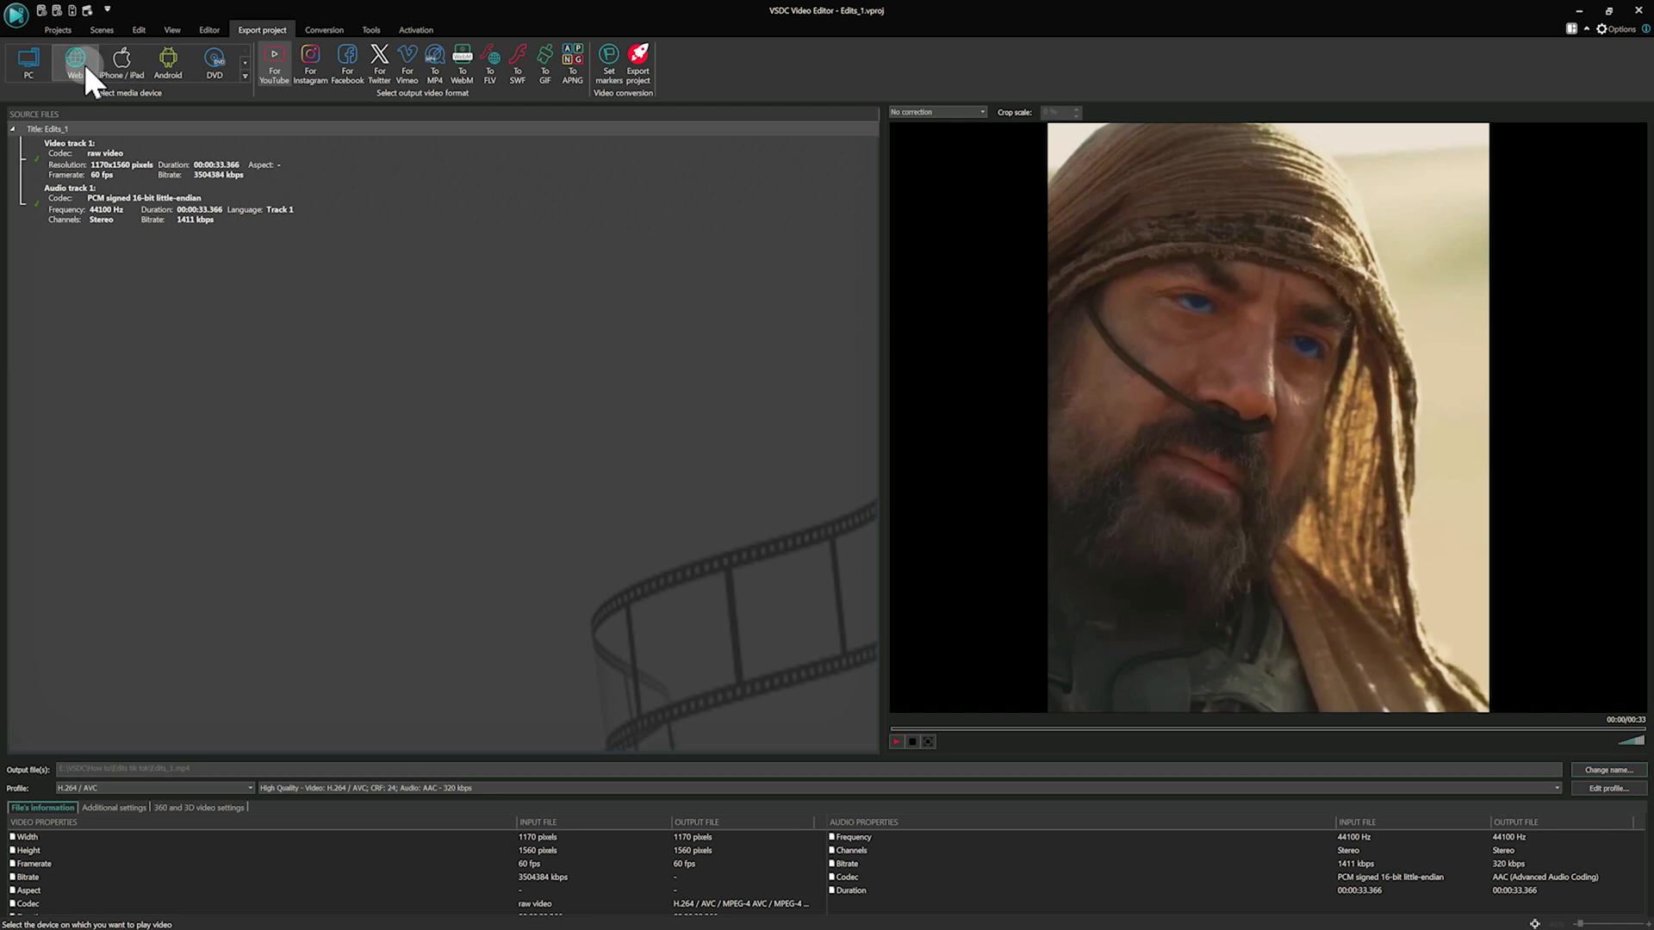
{"action": "left_click", "coordinate": [431, 55]}
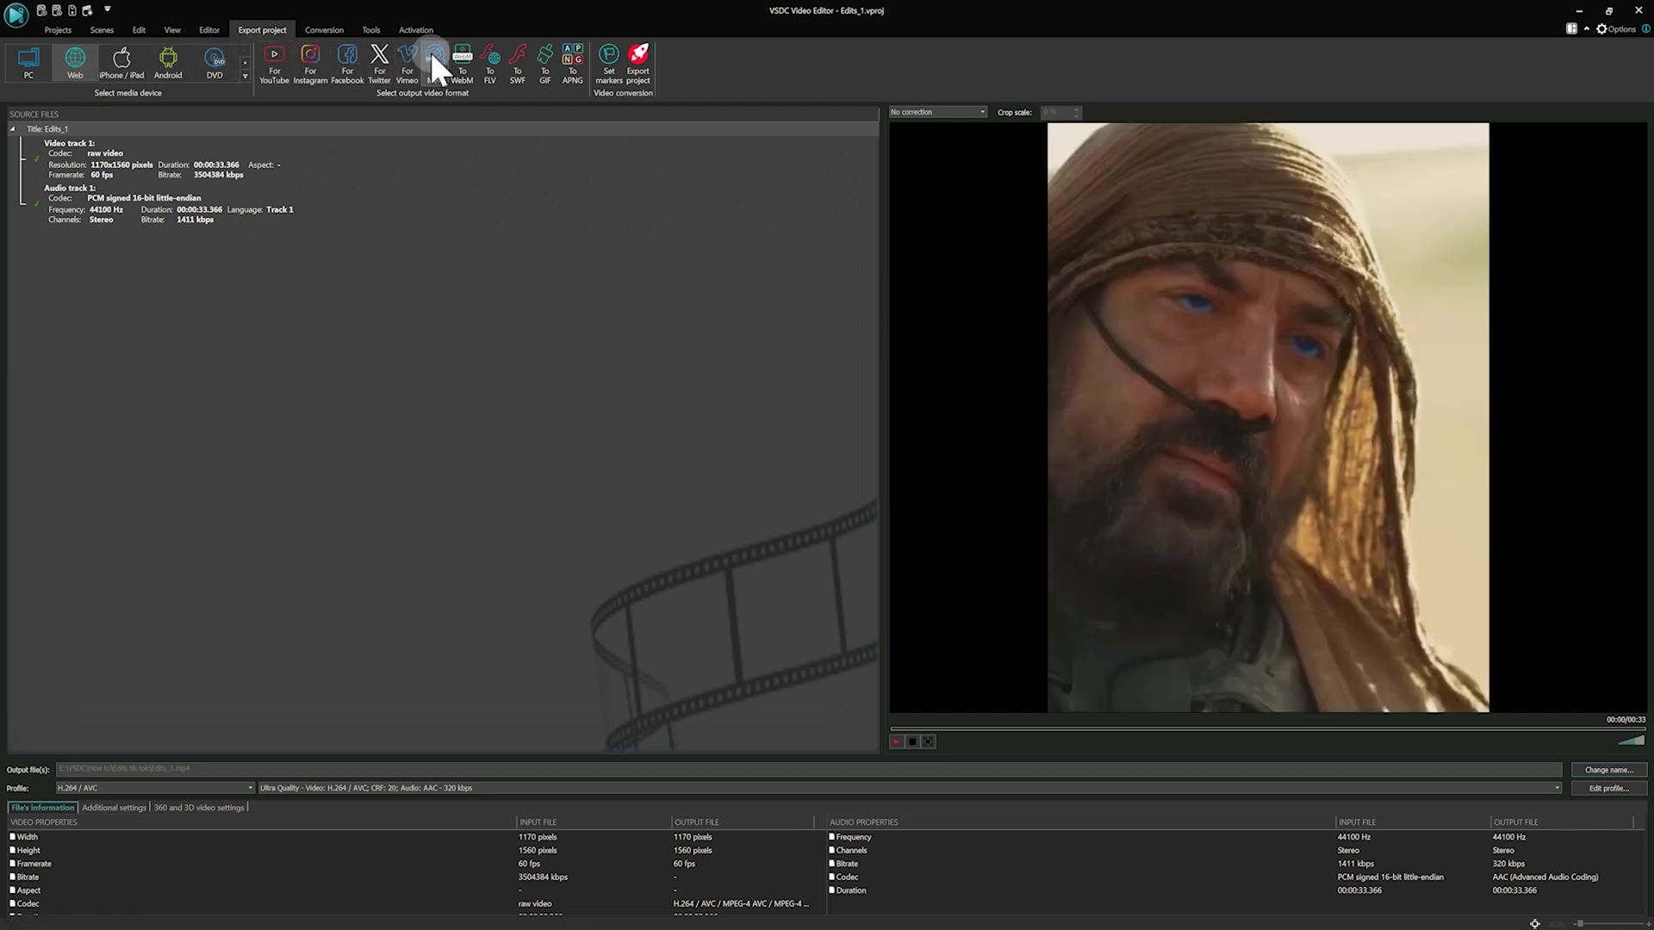
{"action": "left_click", "coordinate": [1609, 769]}
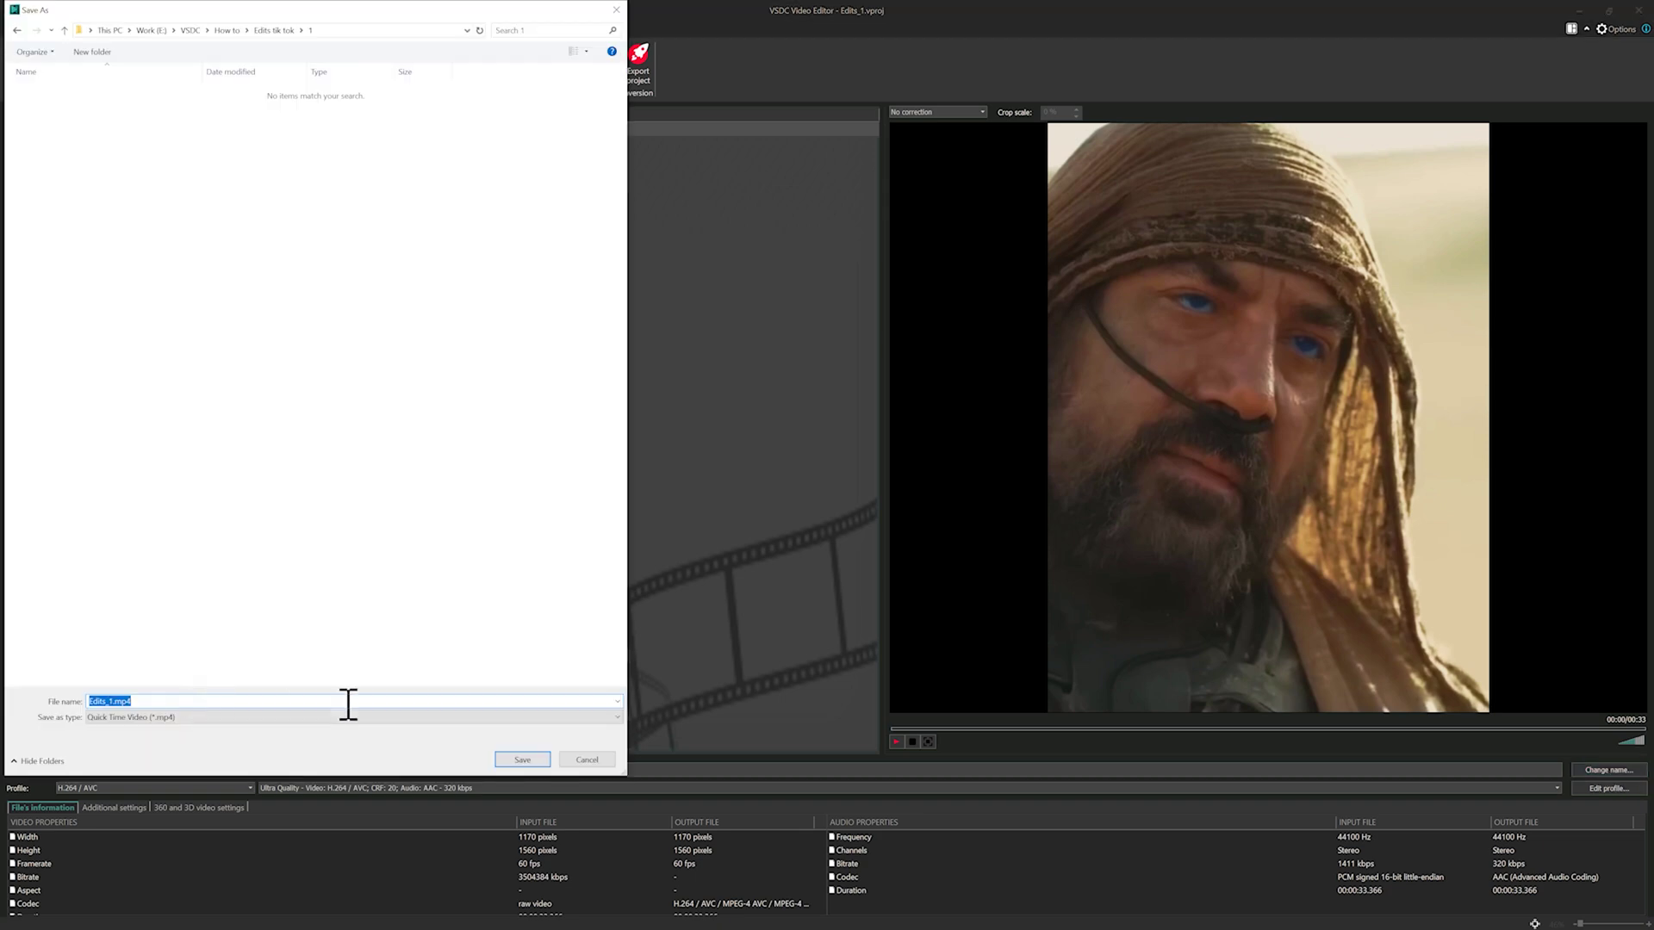
{"action": "left_click", "coordinate": [523, 760]}
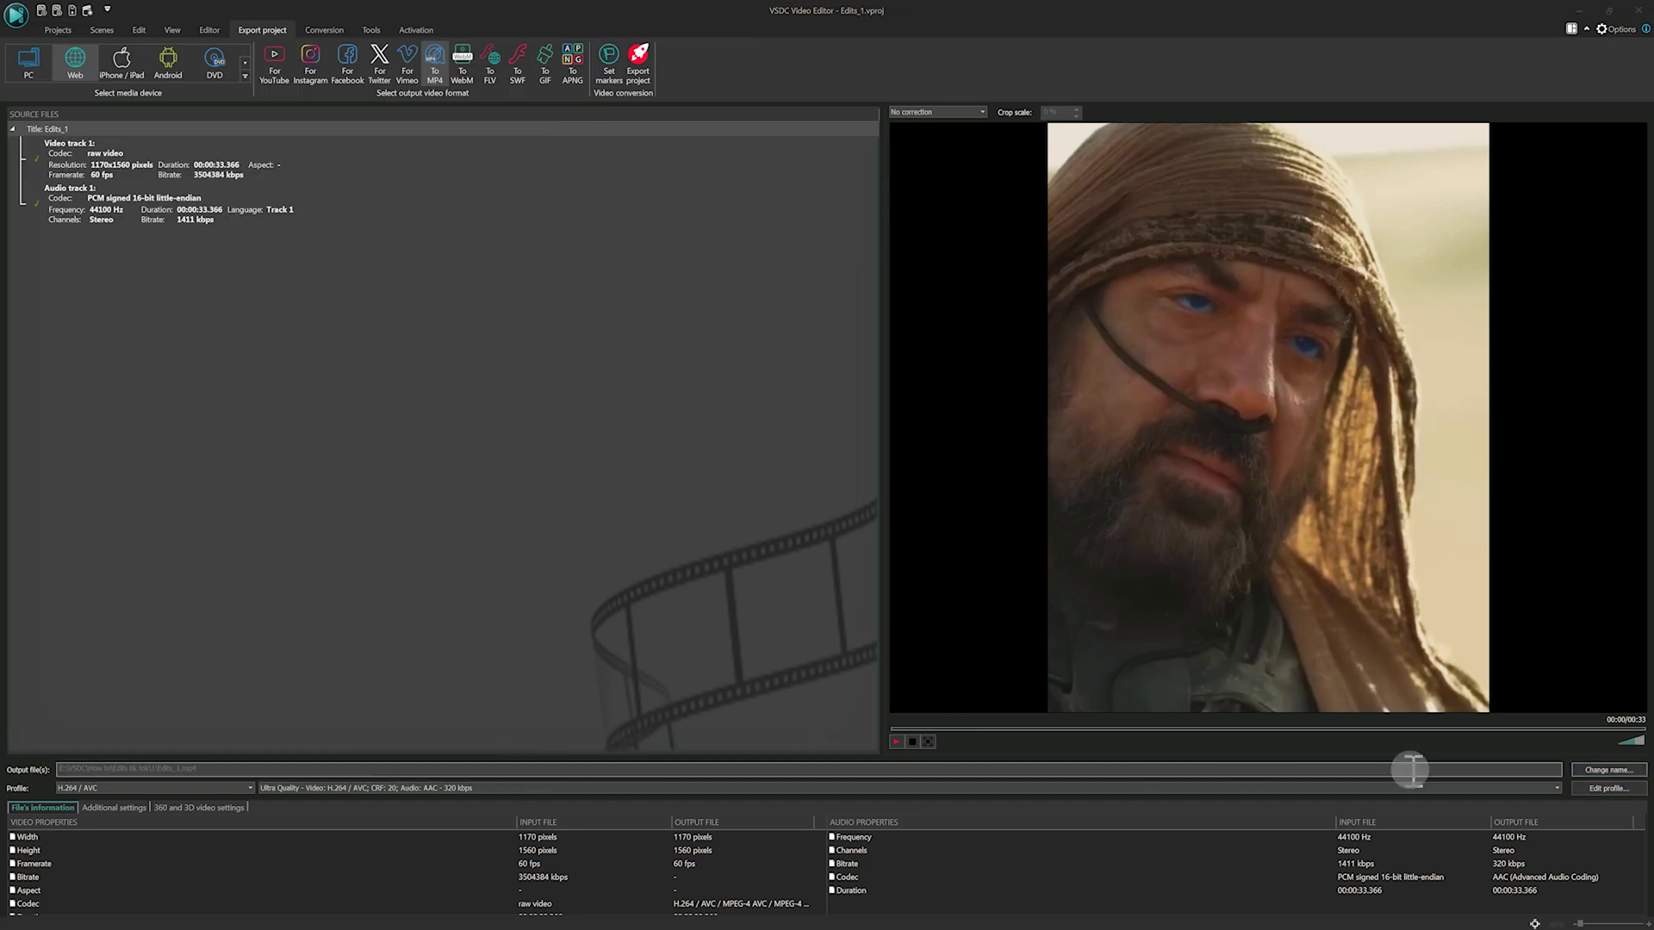
Step: Lower the MP4 profile's video quality to 80%, apply the profile, and start the export
{"action": "left_click", "coordinate": [1604, 789]}
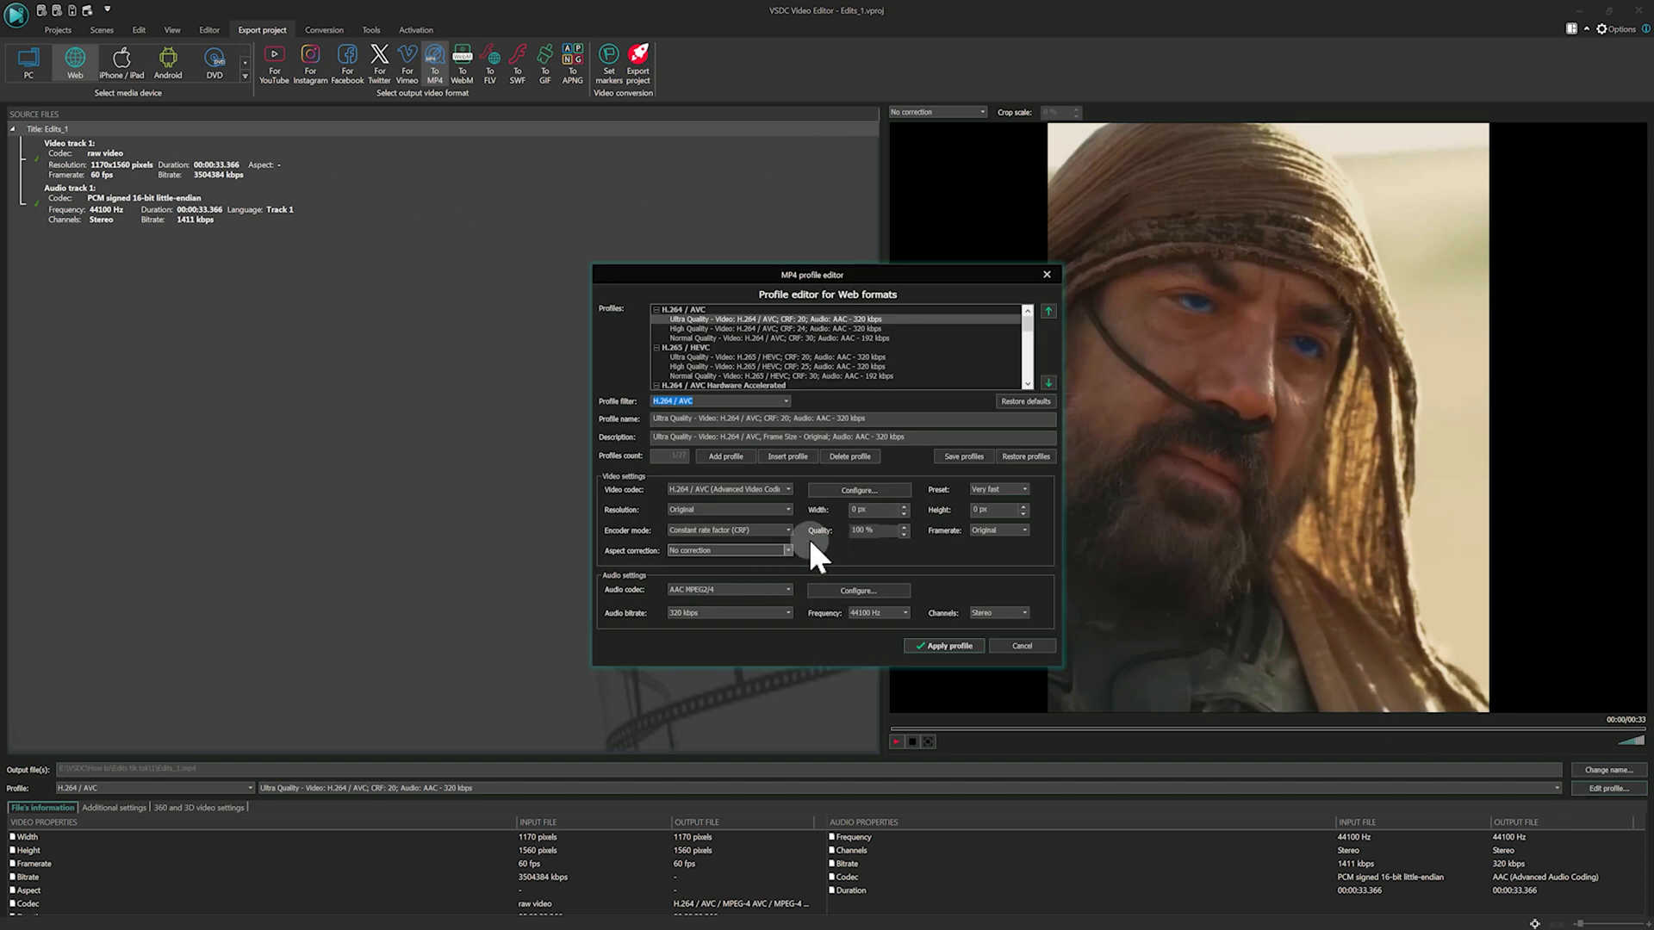
{"action": "left_click", "coordinate": [879, 527]}
{"action": "double_click", "coordinate": [853, 531]}
{"action": "type", "text": "8"}
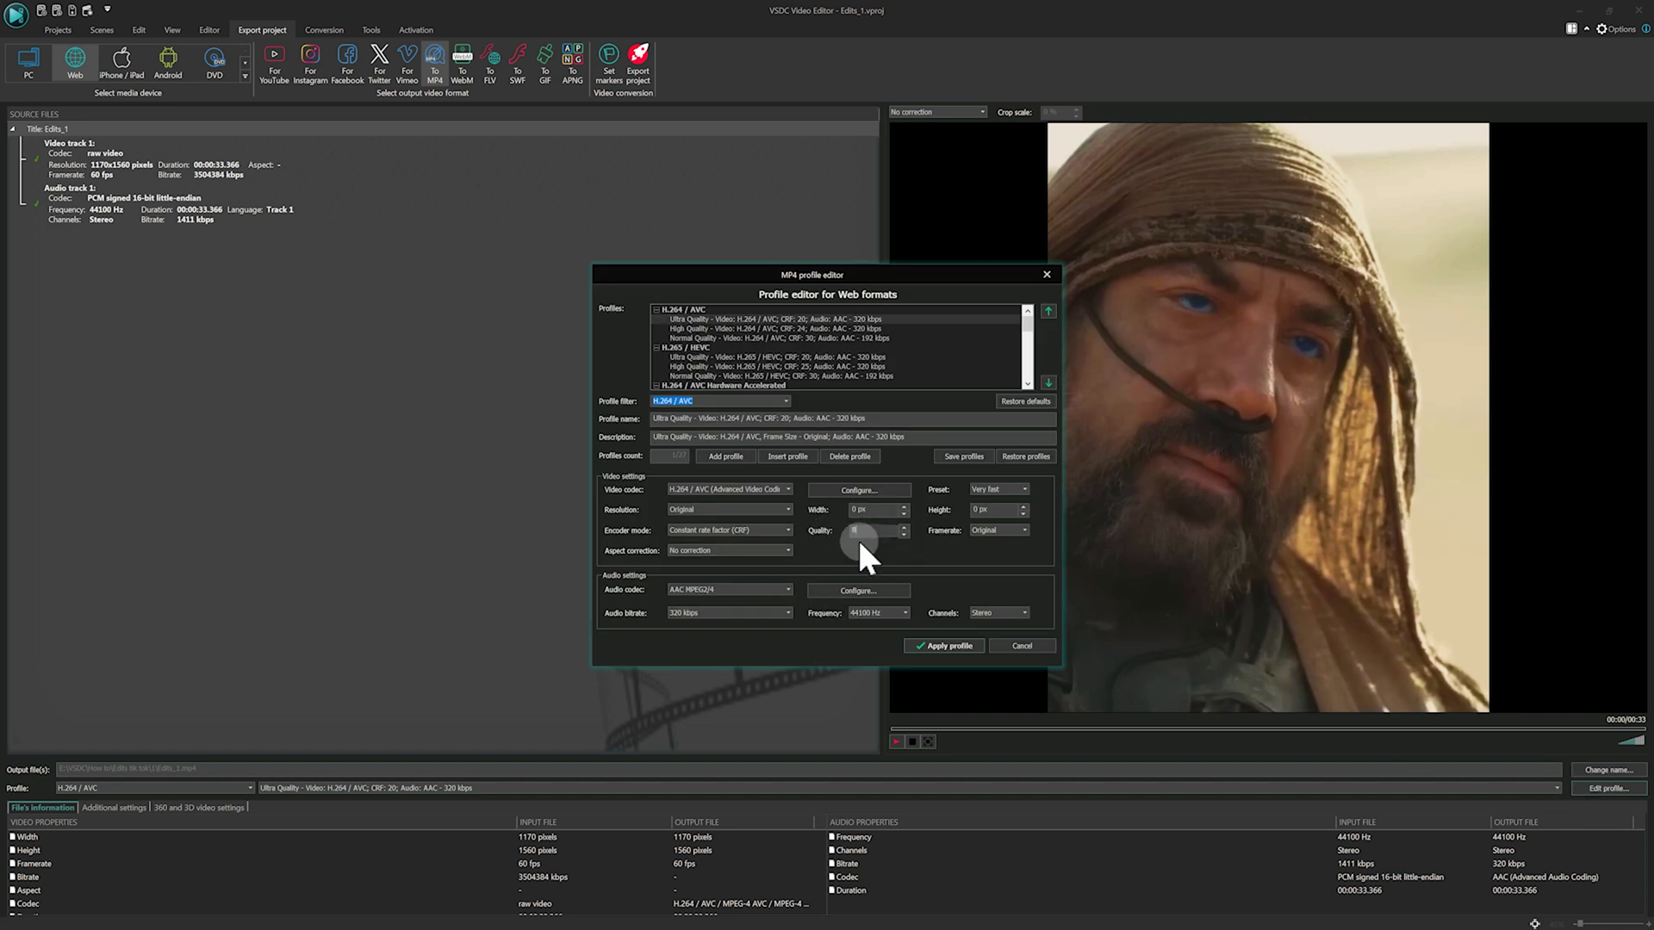
{"action": "left_click", "coordinate": [944, 646]}
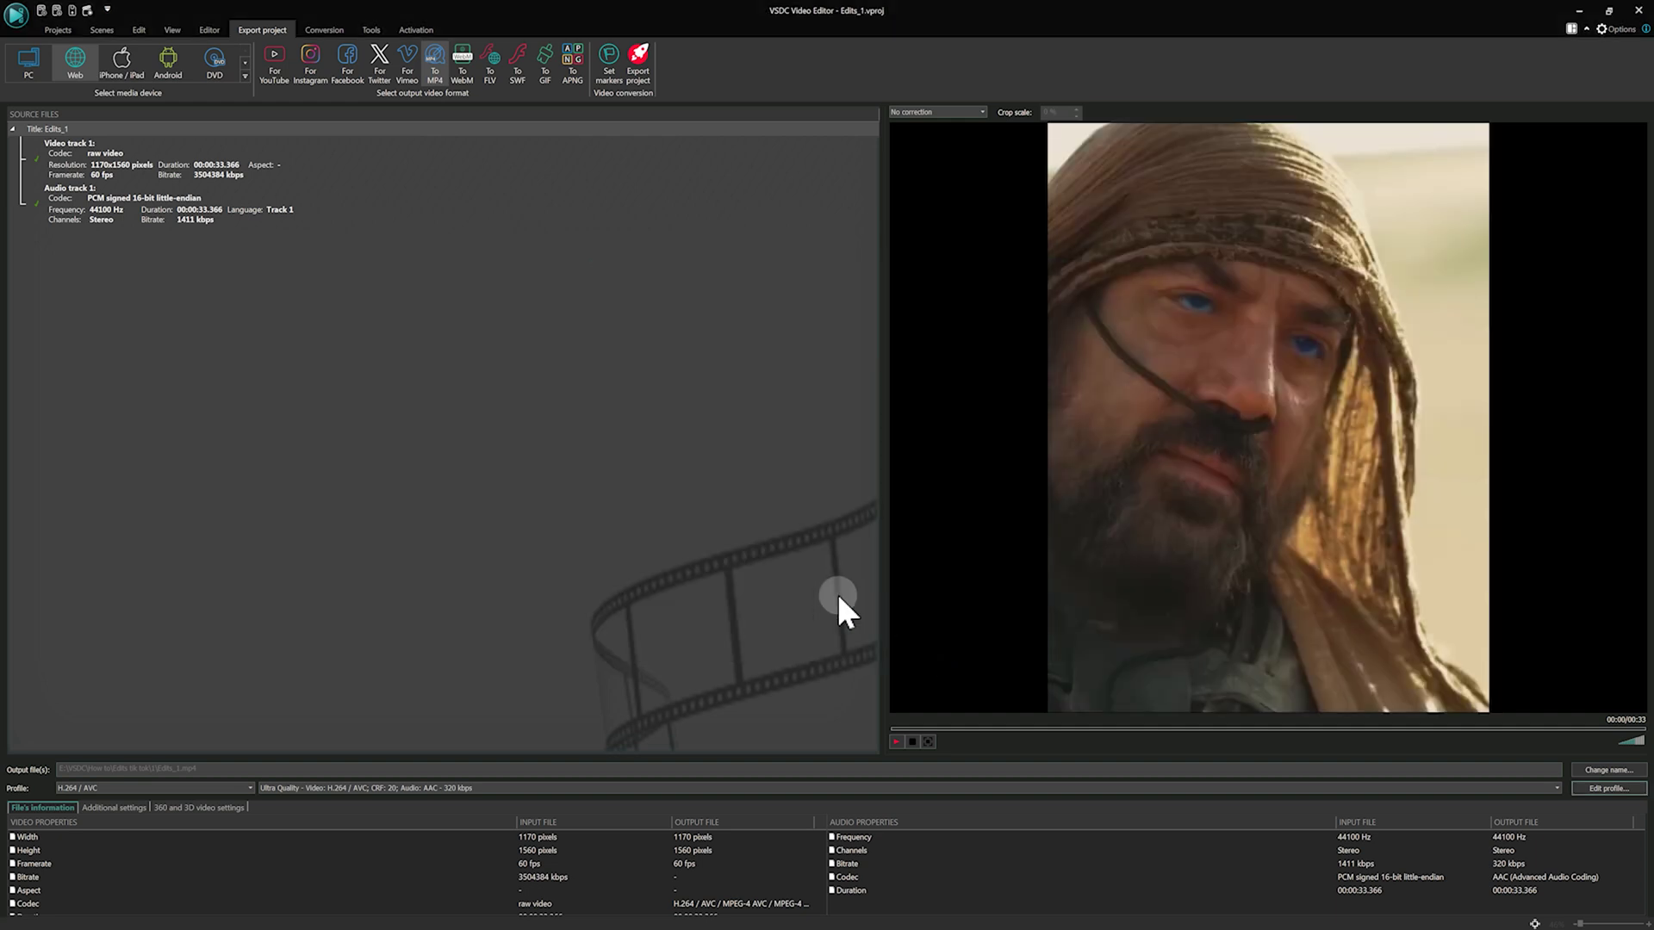
{"action": "left_click", "coordinate": [638, 62]}
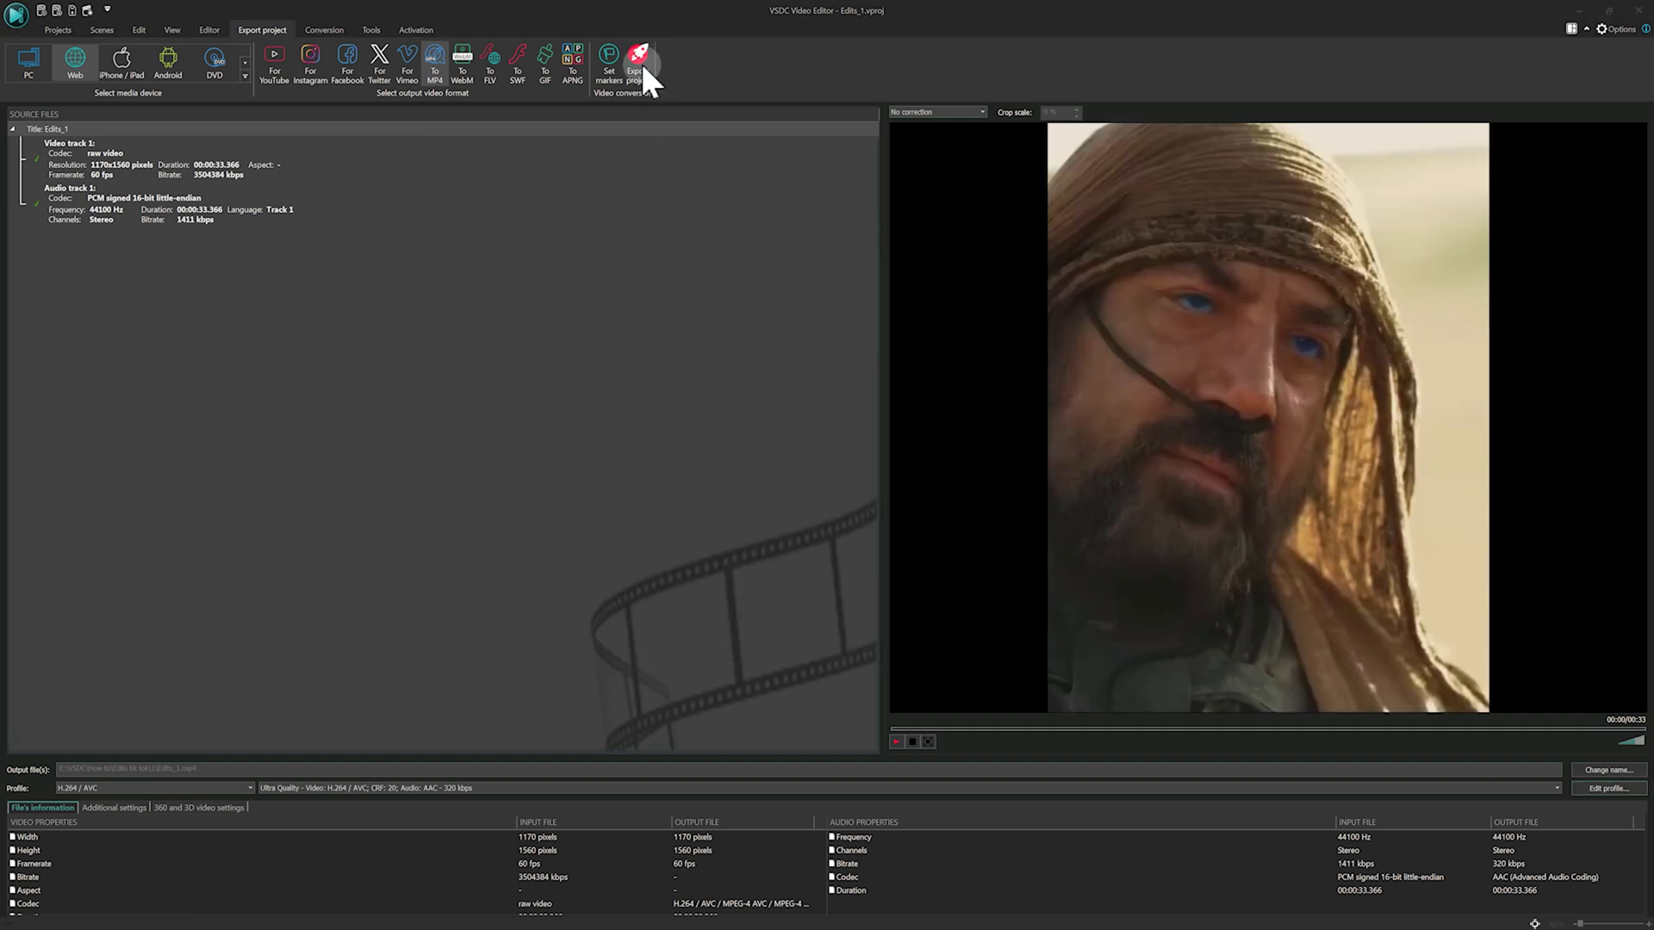